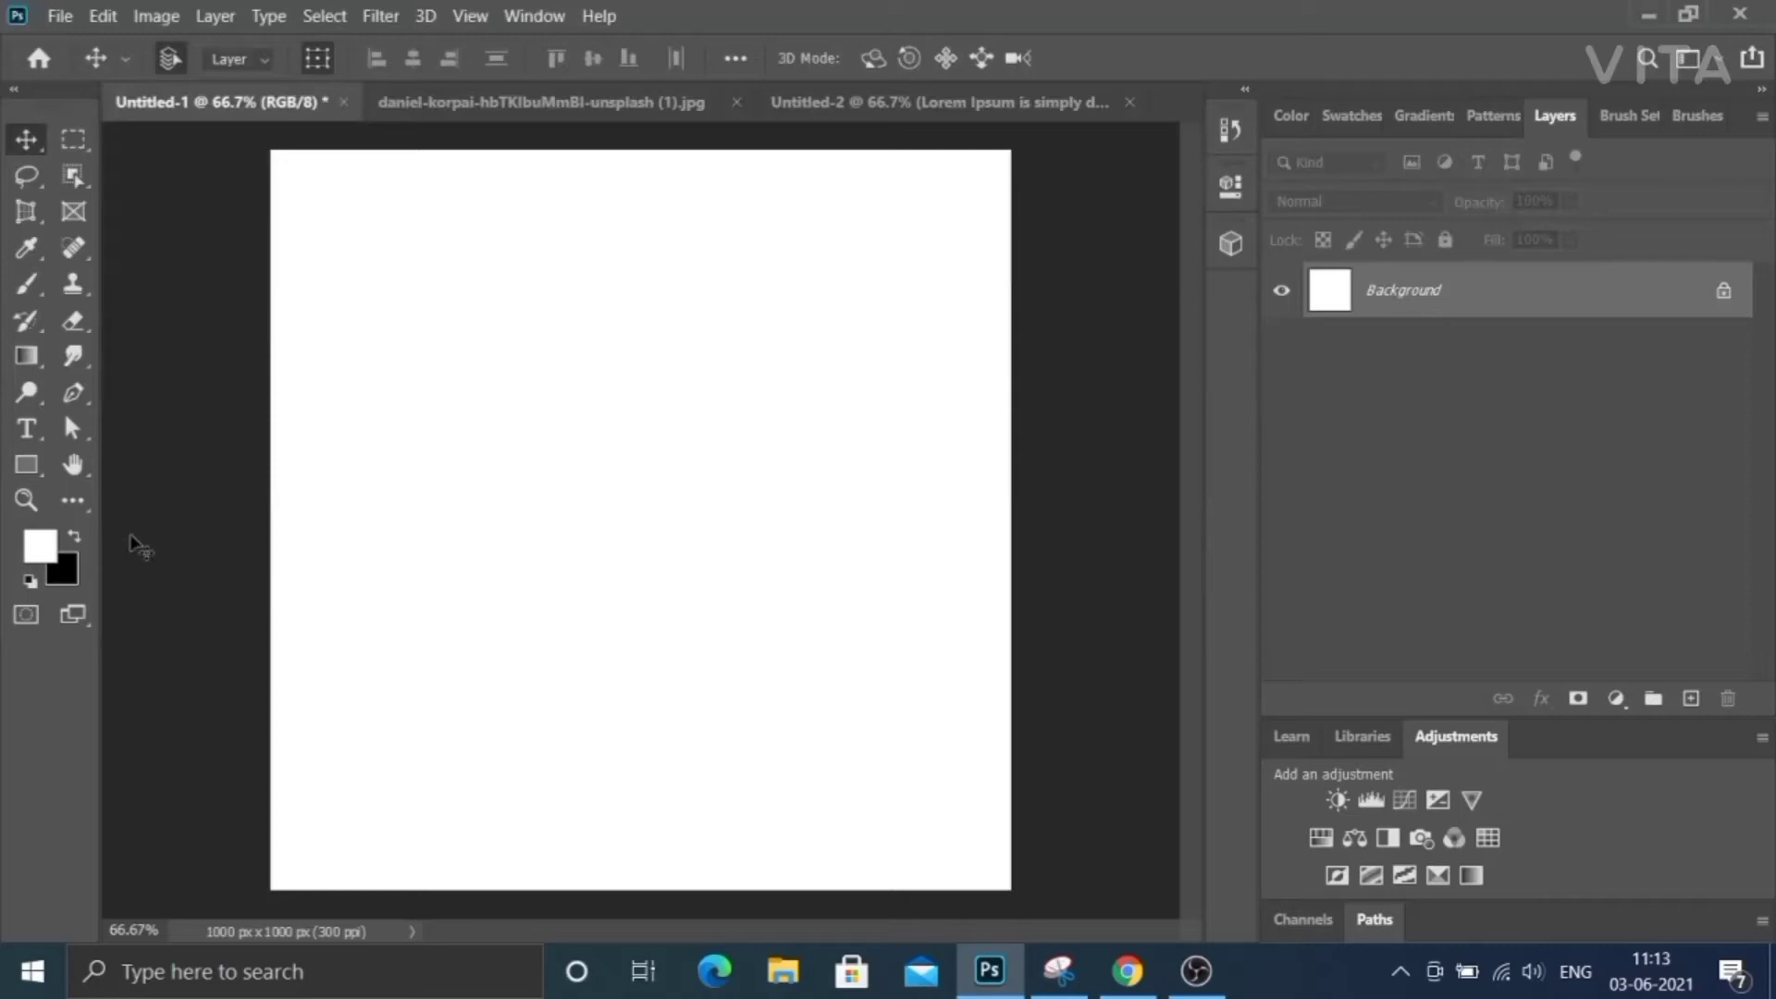
Fill the canvas with a diagonal orange-to-red gradient using the Gradient tool.
{"action": "left_click", "coordinate": [27, 357]}
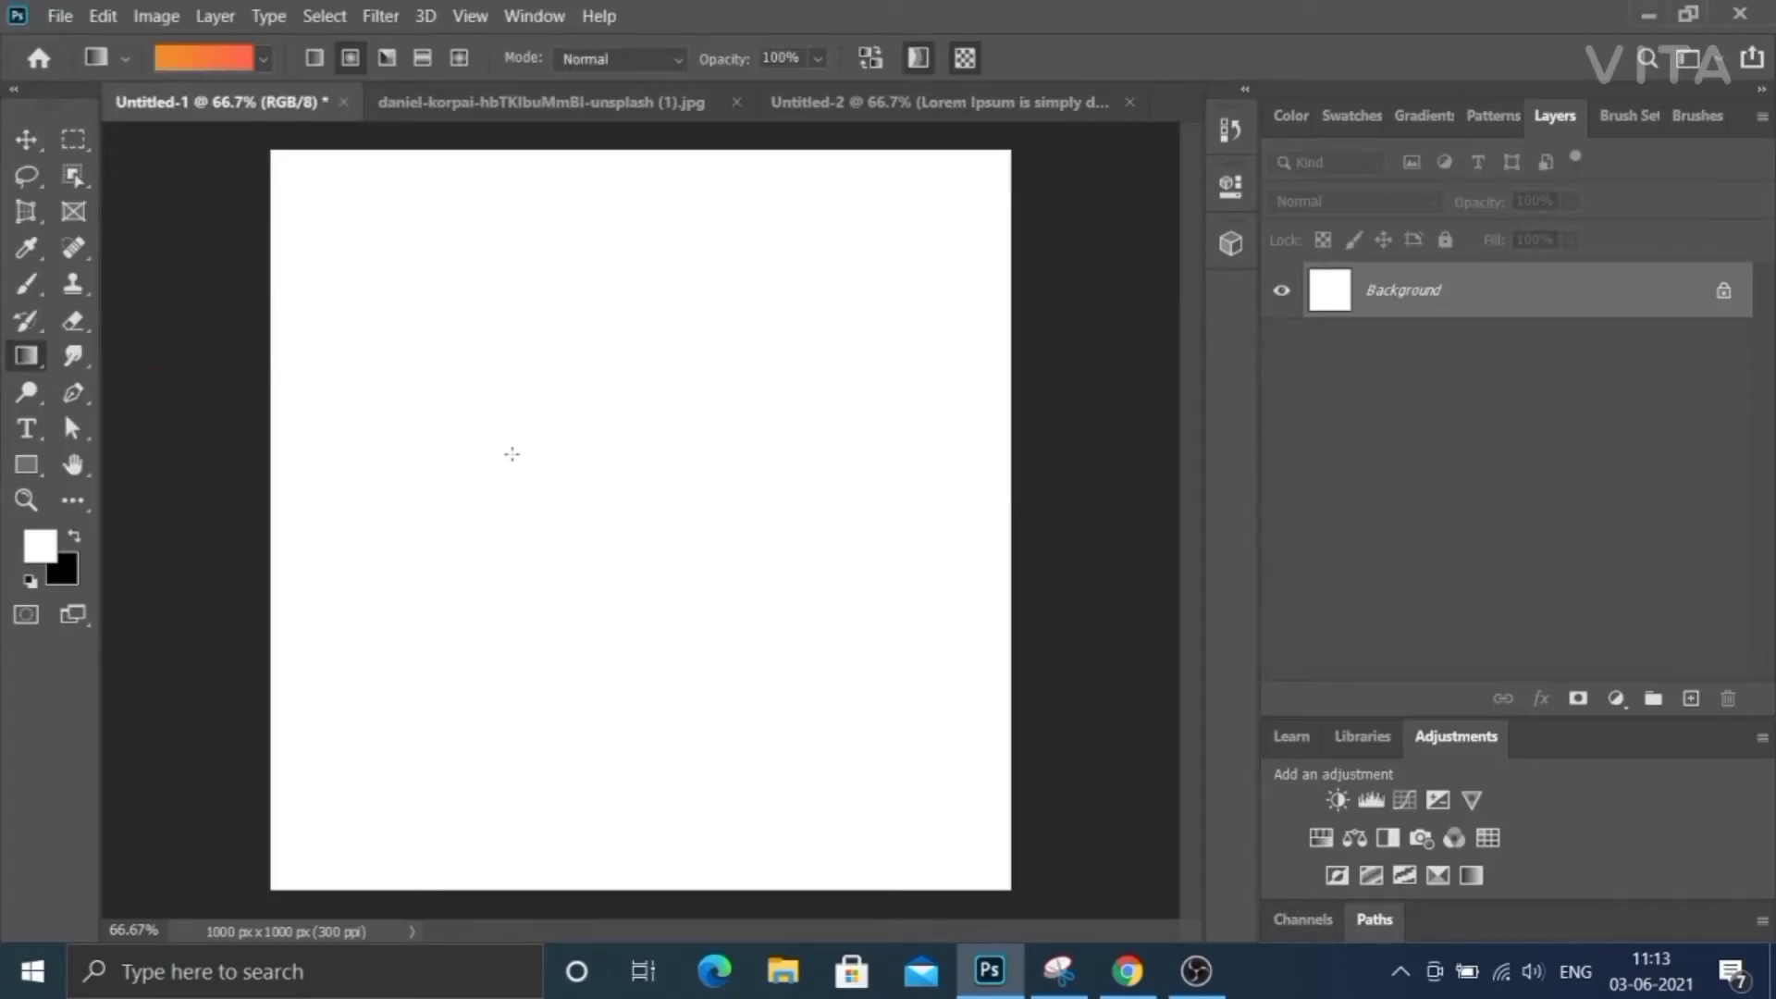
{"action": "left_click_drag", "start_coordinate": [443, 341], "coordinate": [796, 690]}
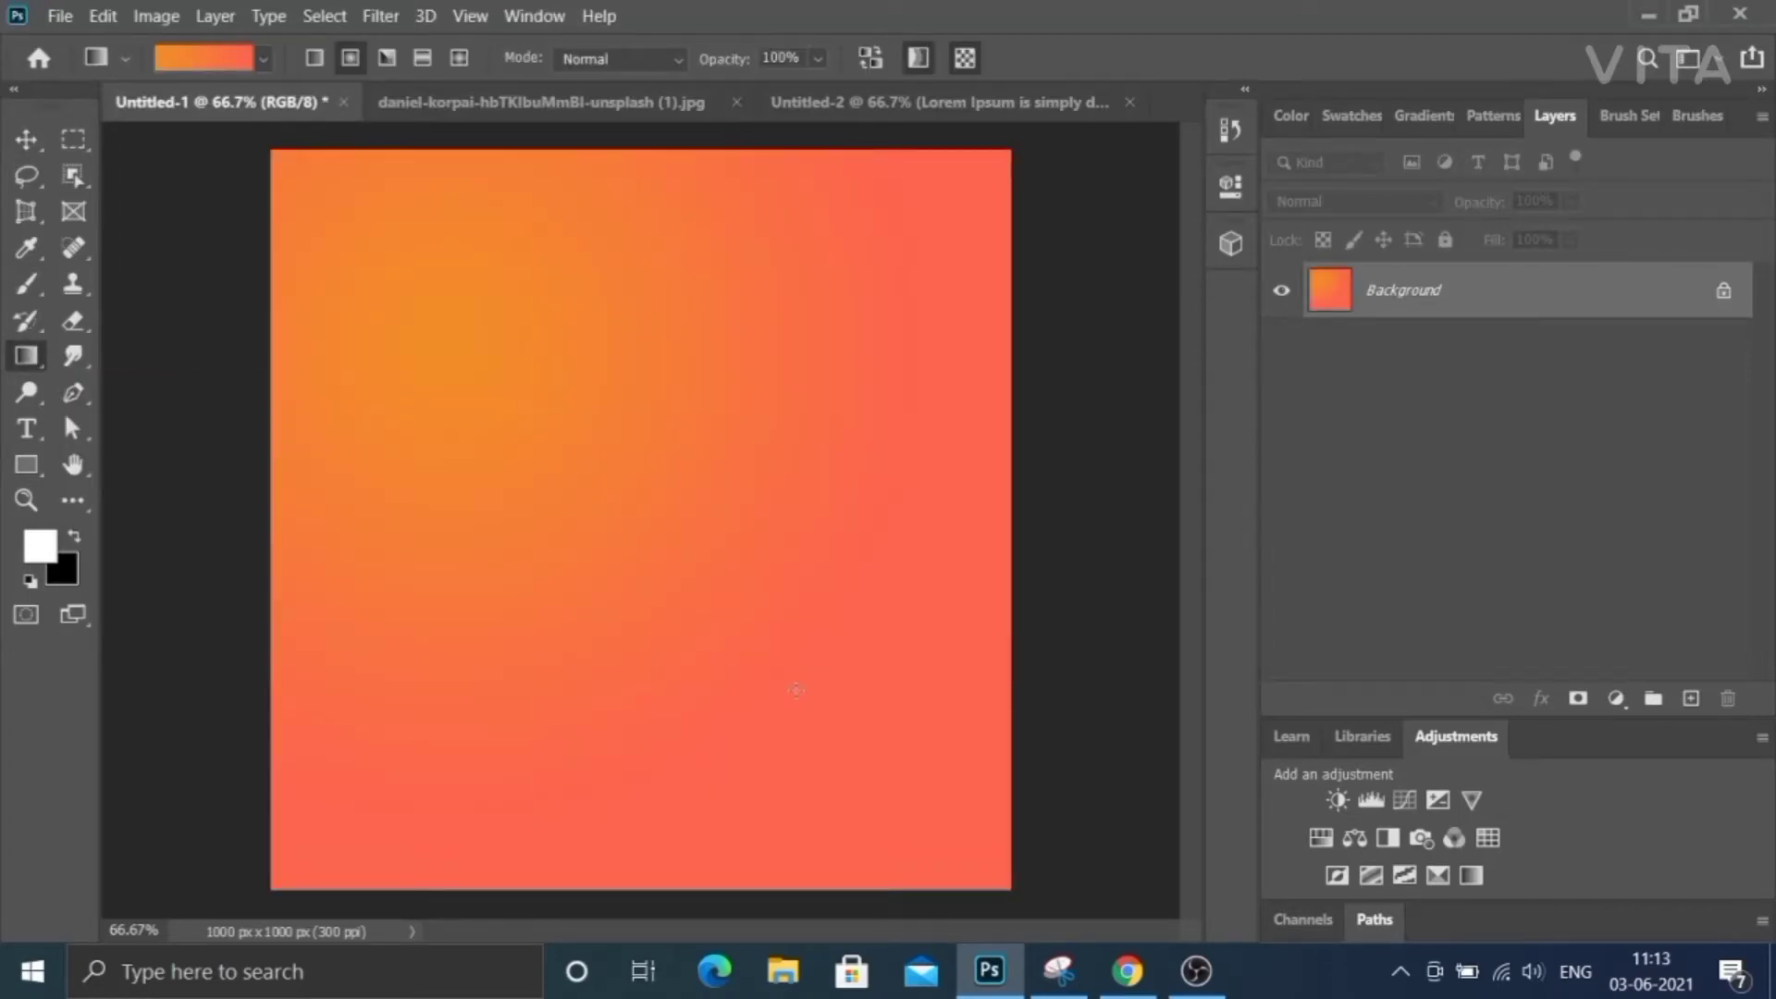
{"action": "left_click", "coordinate": [27, 465]}
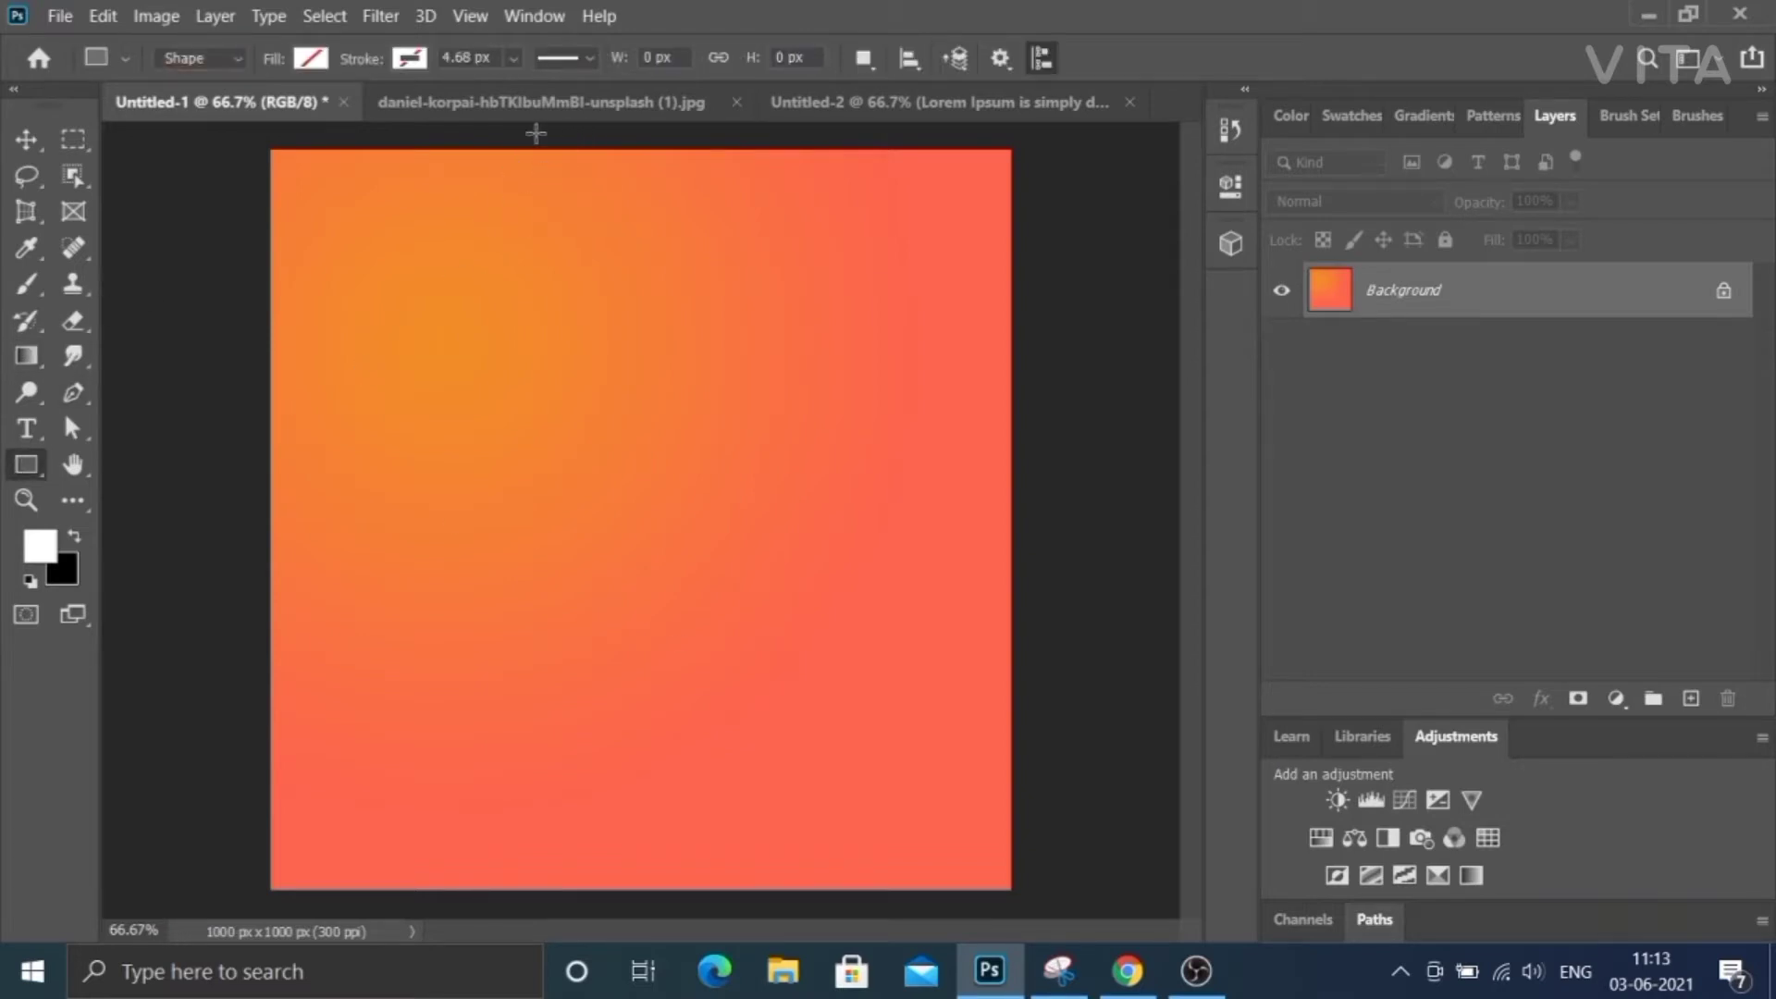
Draw a tall rectangle down the canvas filled with dark grey.
{"action": "mouse_move", "coordinate": [445, 131]}
{"action": "left_mouse_down"}
{"action": "mouse_move", "coordinate": [788, 939]}
{"action": "mouse_move", "coordinate": [752, 945]}
{"action": "left_mouse_up"}
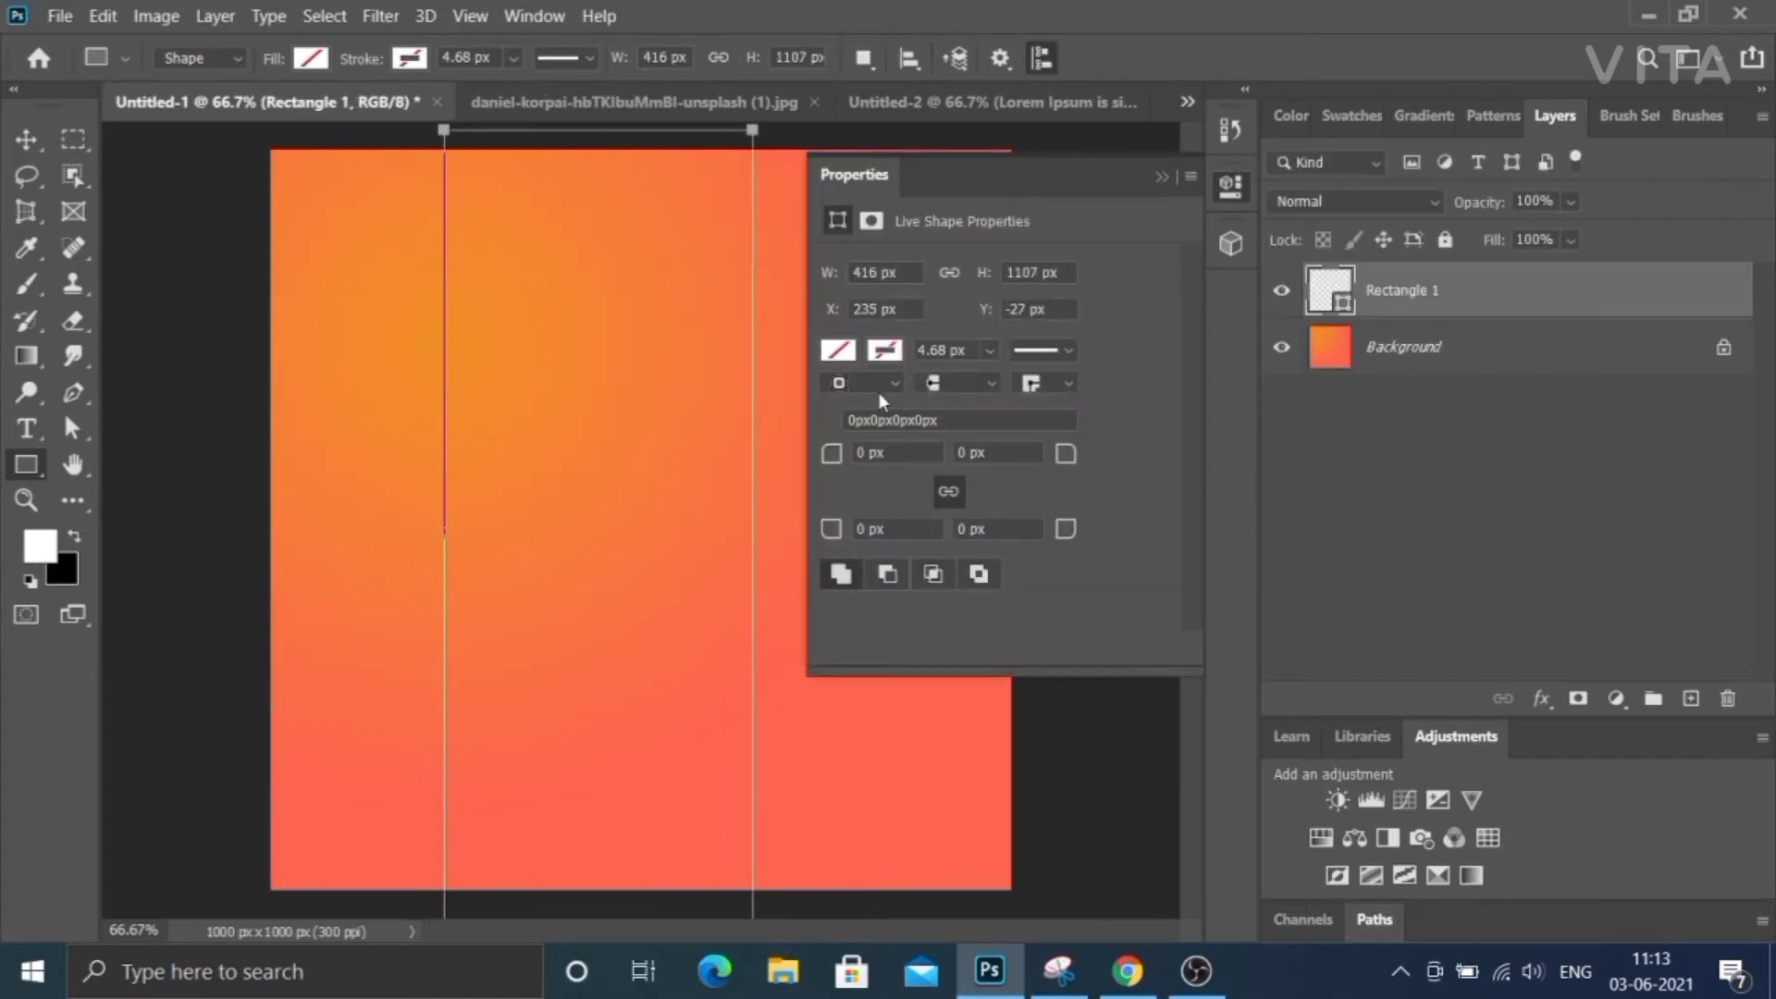
{"action": "left_click", "coordinate": [839, 350]}
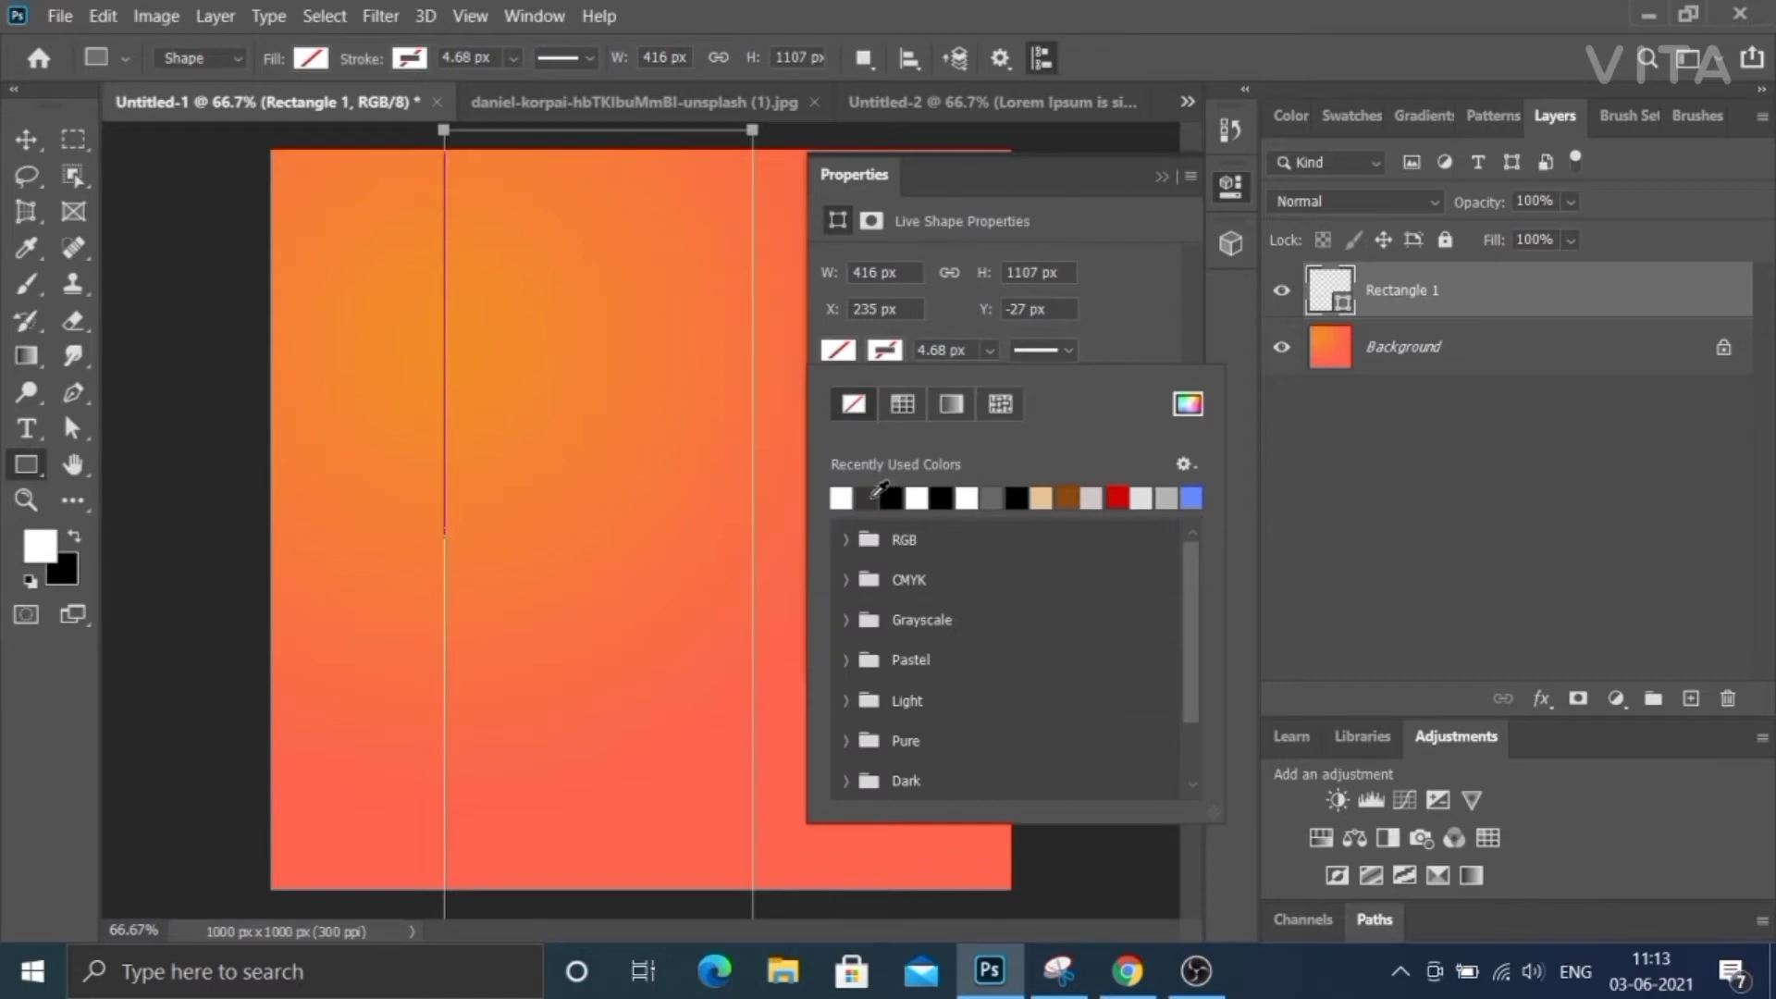
{"action": "left_click", "coordinate": [869, 497]}
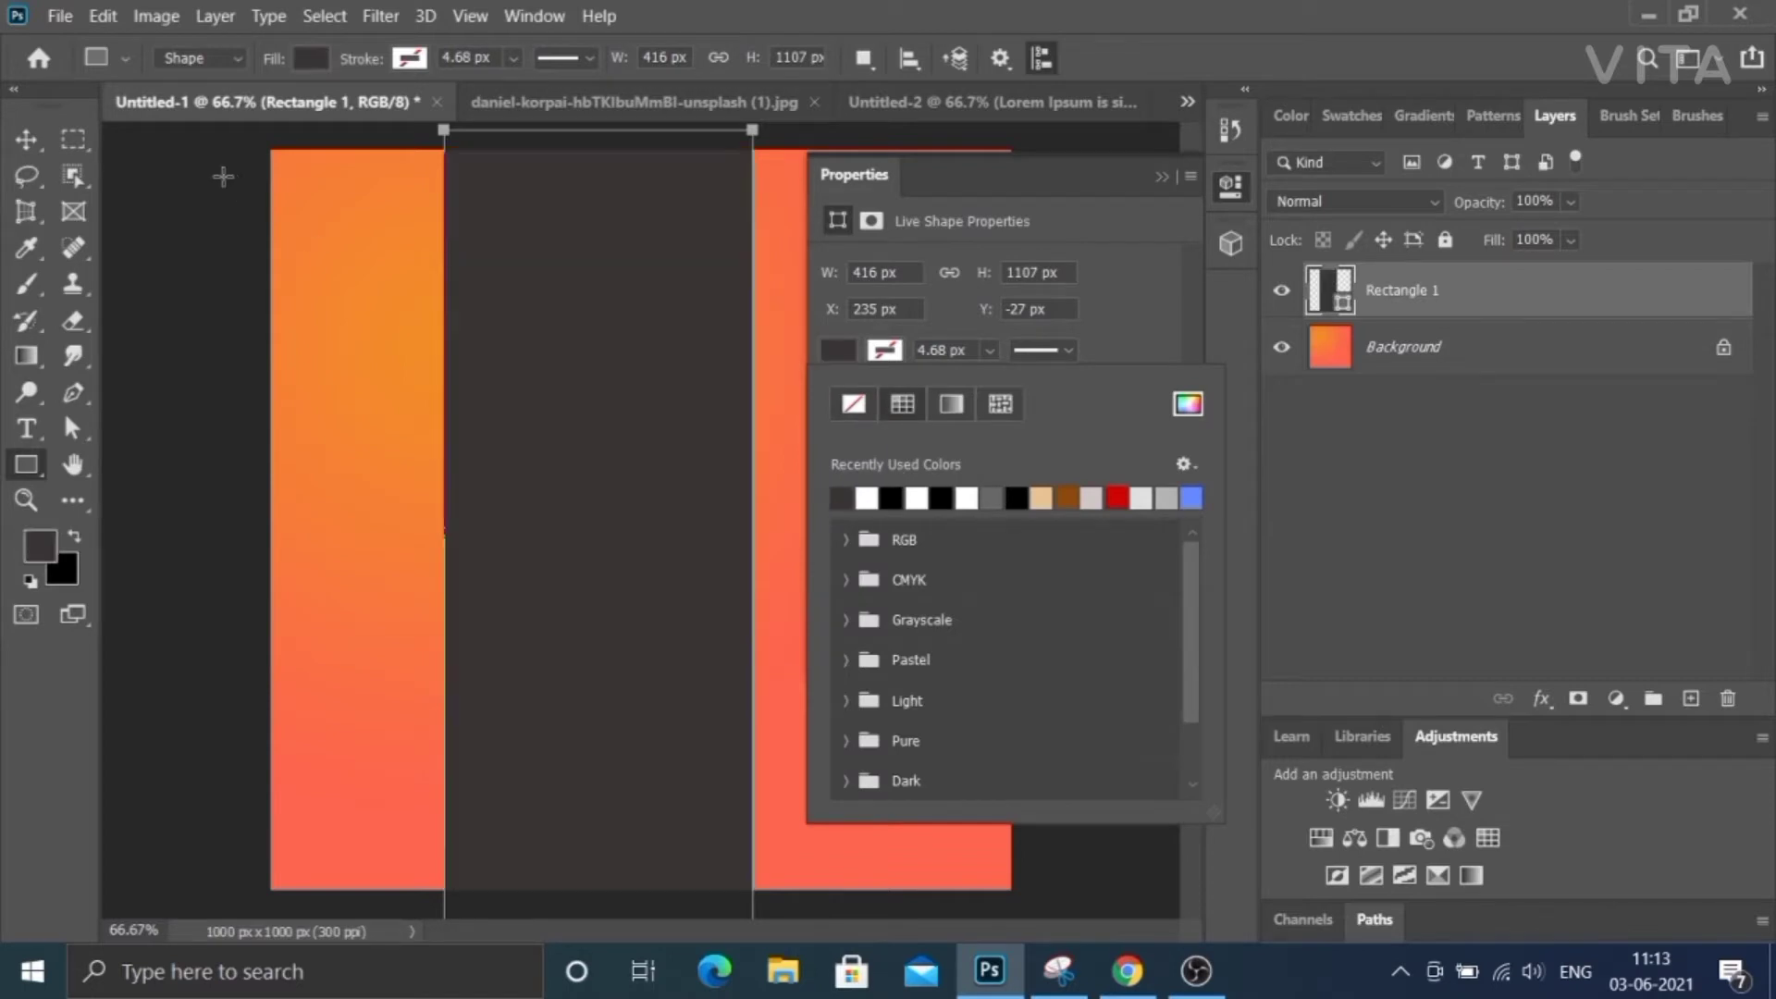
{"action": "left_click", "coordinate": [1156, 178]}
Centre the dark stripe on the canvas and lower the Rectangle 1 fill to 42%.
{"action": "left_click", "coordinate": [28, 139]}
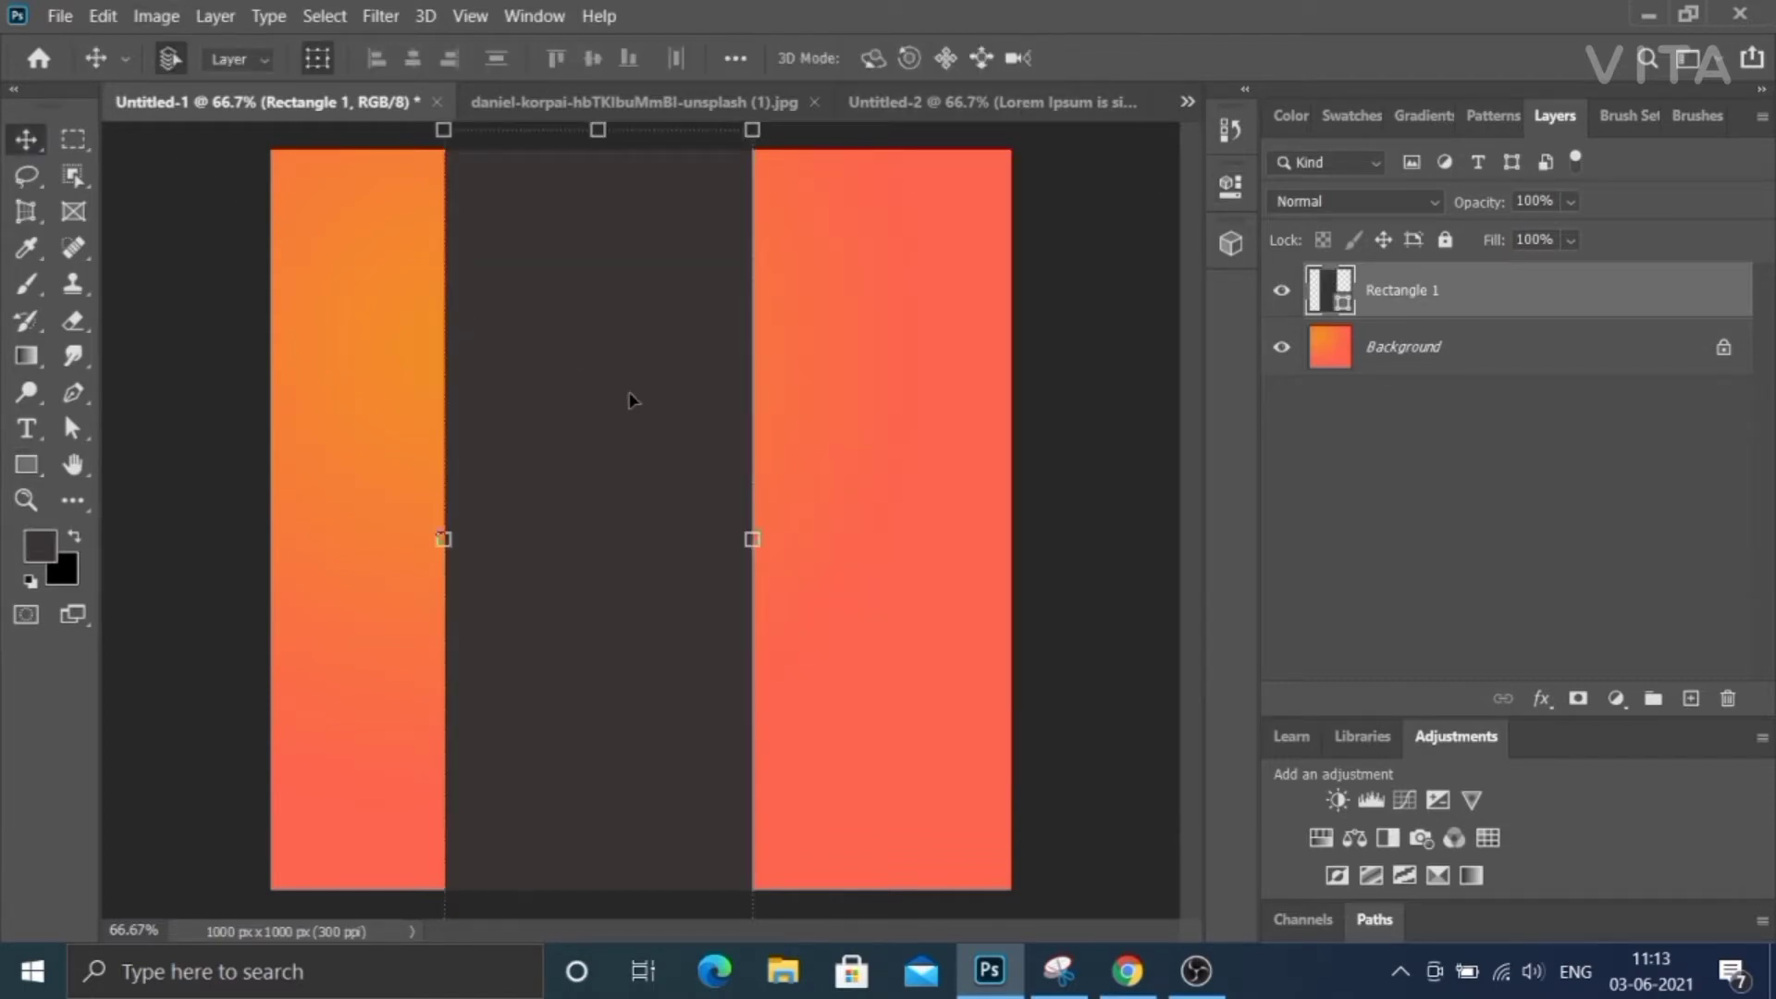
{"action": "left_click_drag", "start_coordinate": [628, 397], "coordinate": [671, 408]}
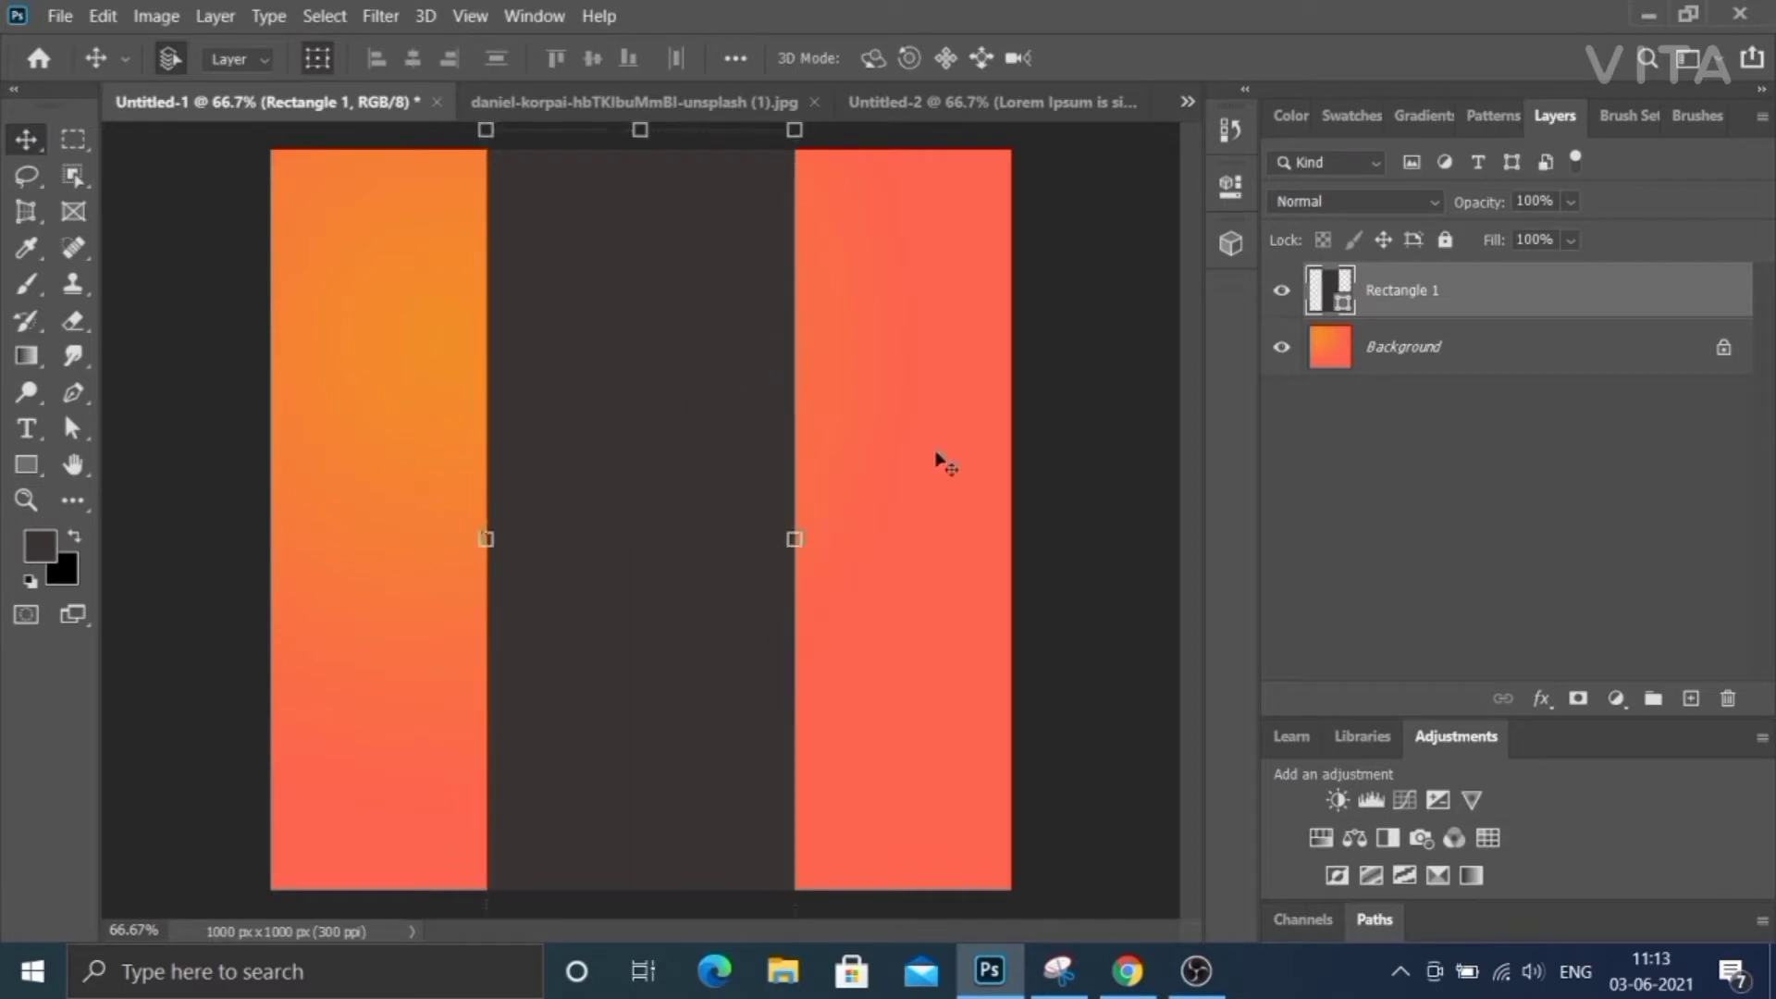
{"action": "left_click", "coordinate": [1118, 503]}
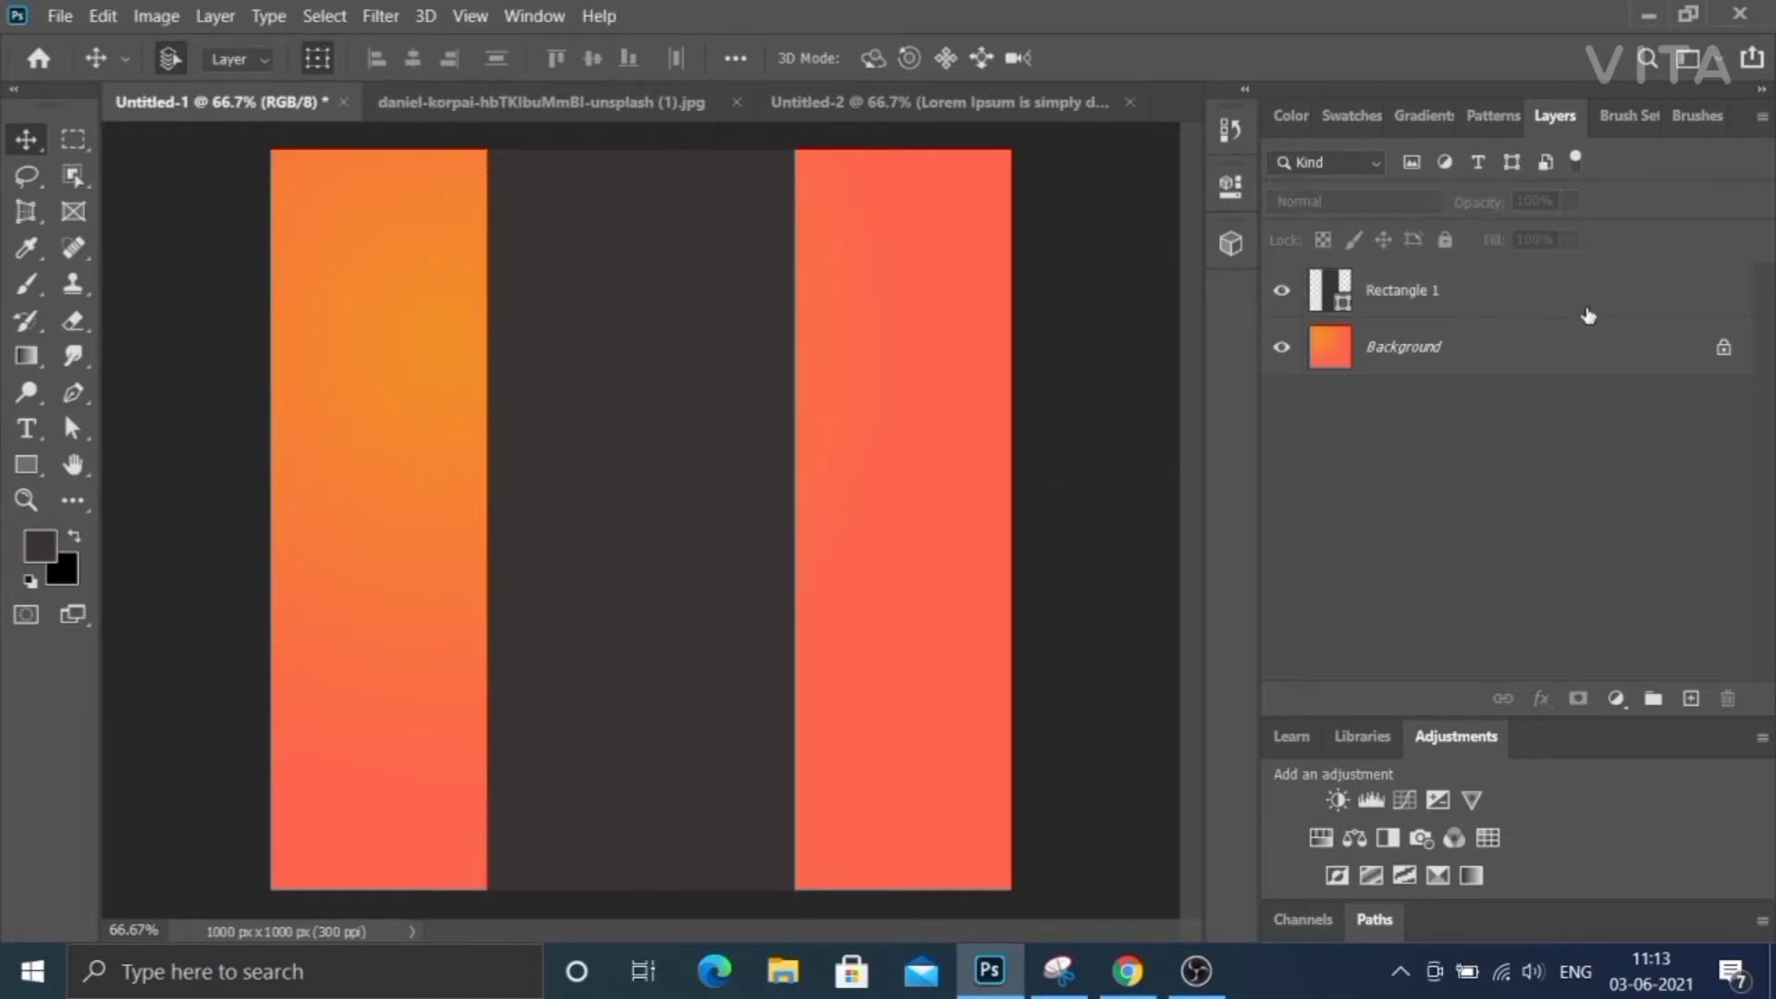
{"action": "left_click", "coordinate": [1554, 307]}
{"action": "left_click", "coordinate": [1571, 241]}
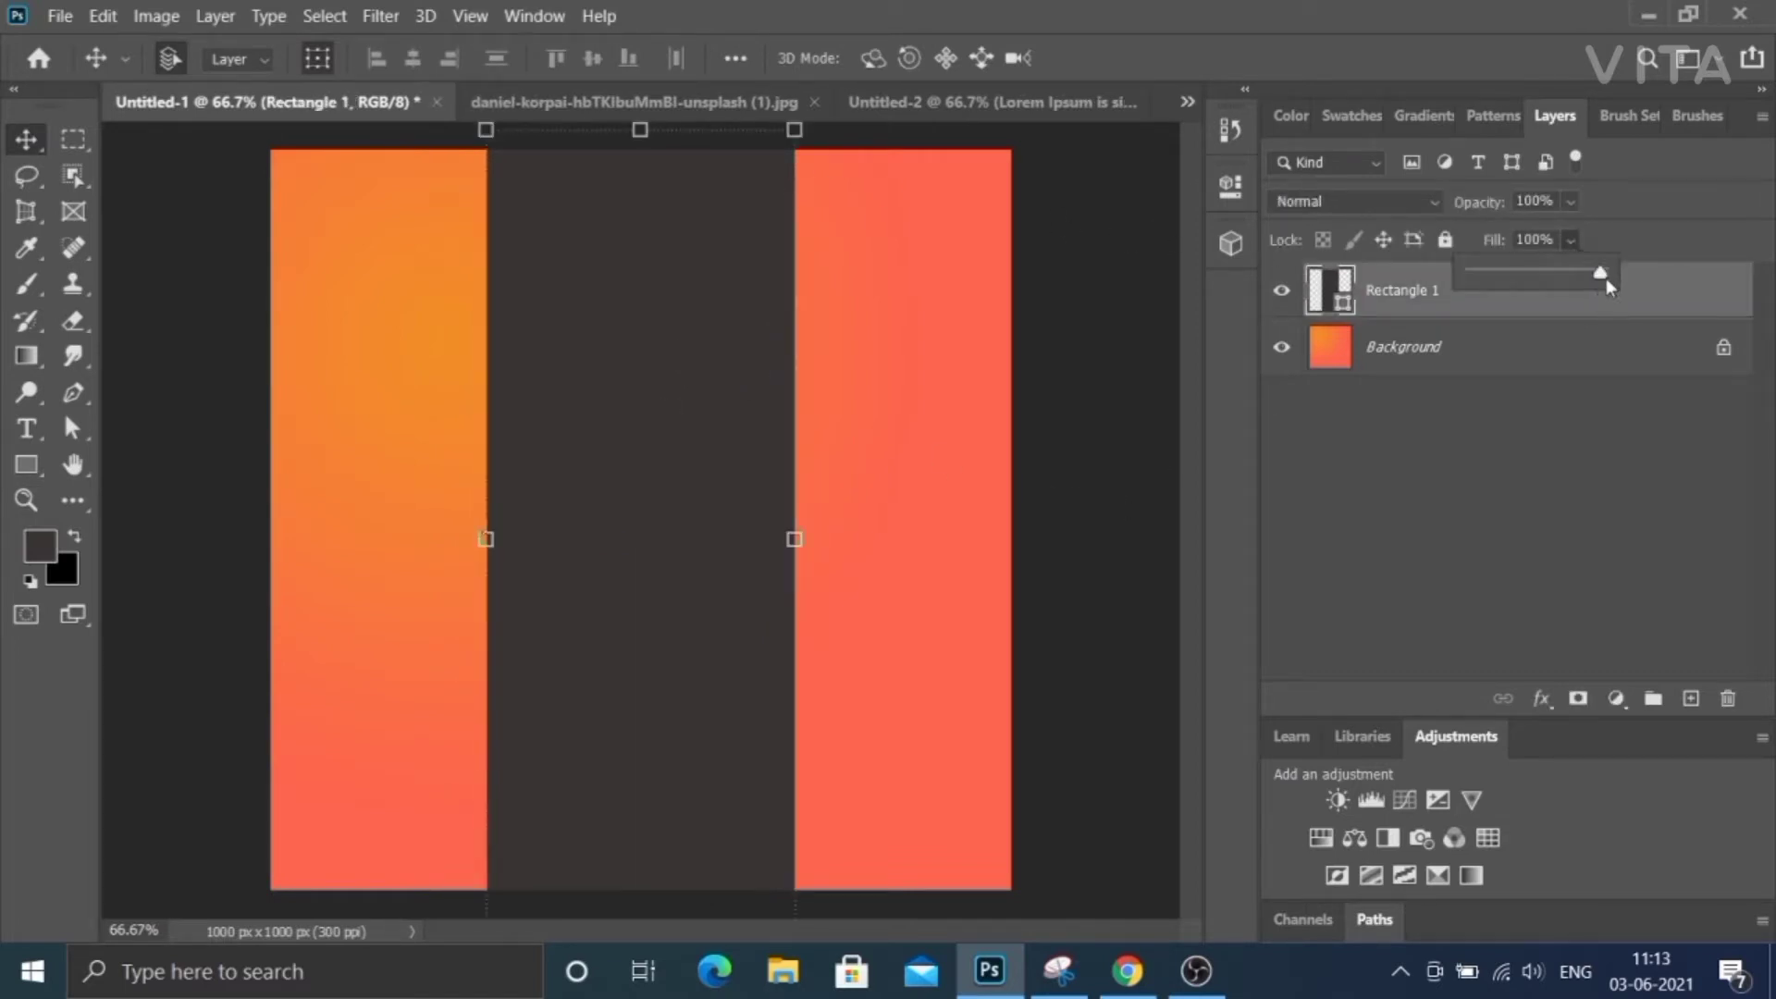
{"action": "left_click_drag", "start_coordinate": [1521, 292], "coordinate": [1520, 292]}
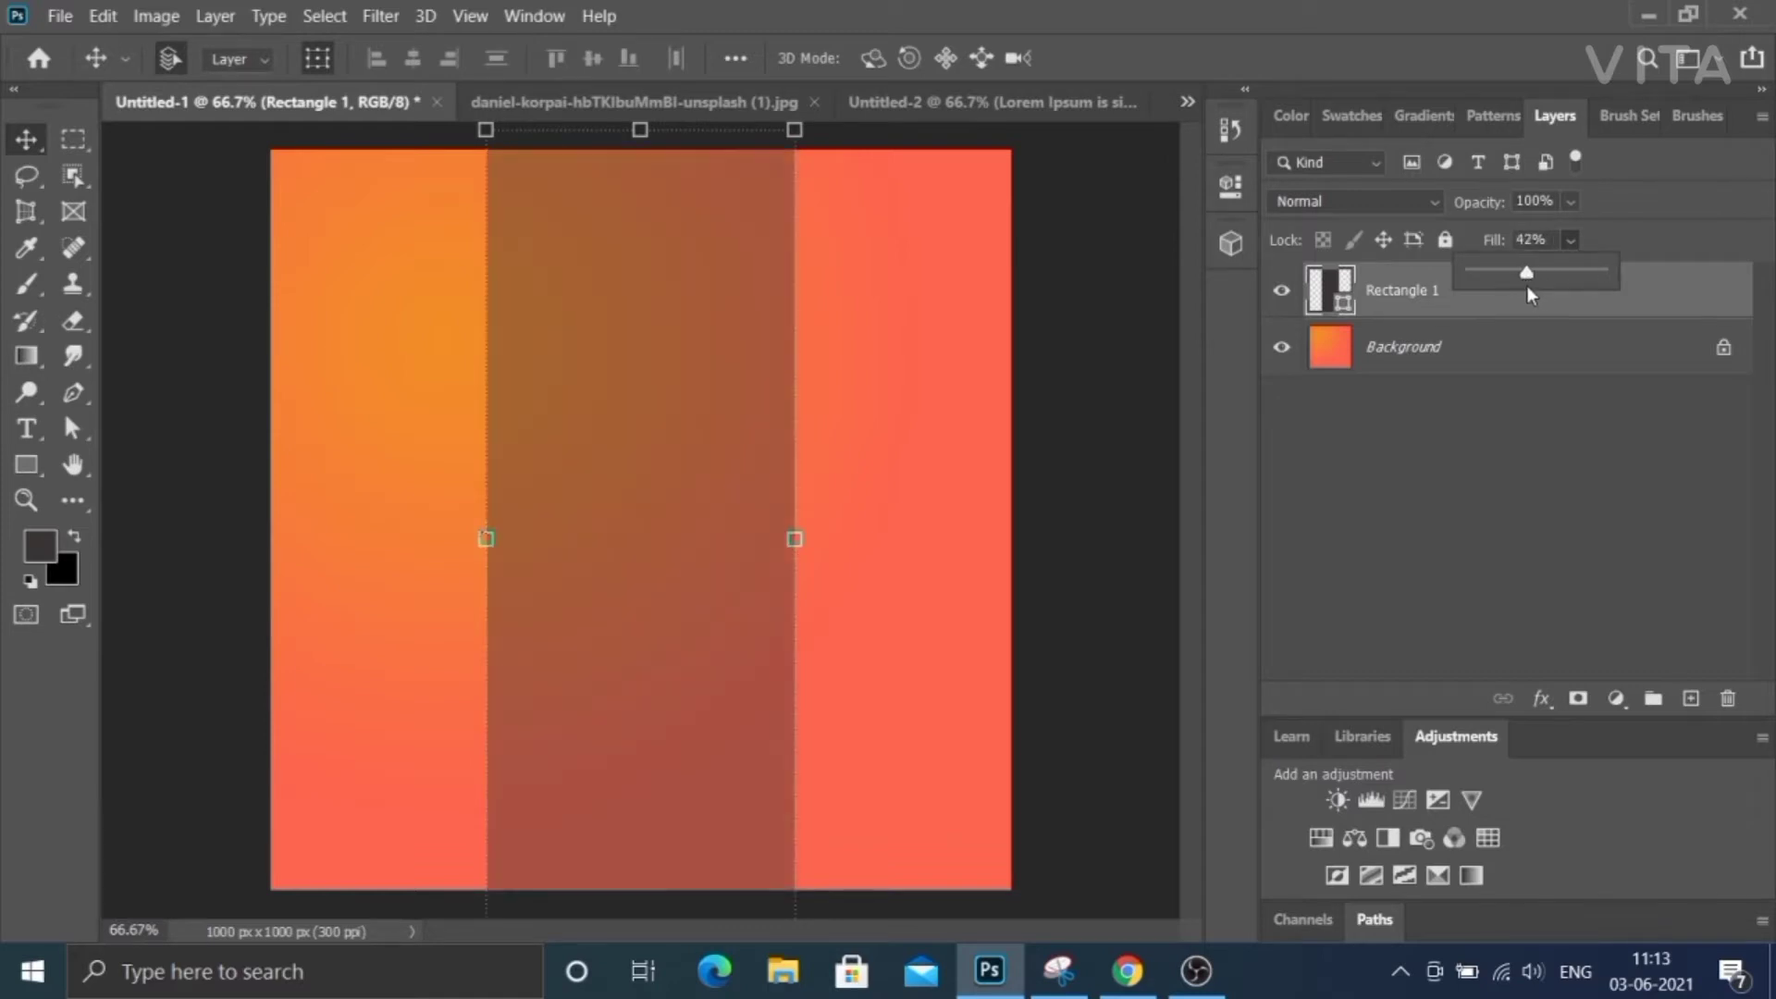
{"action": "left_click", "coordinate": [1526, 285]}
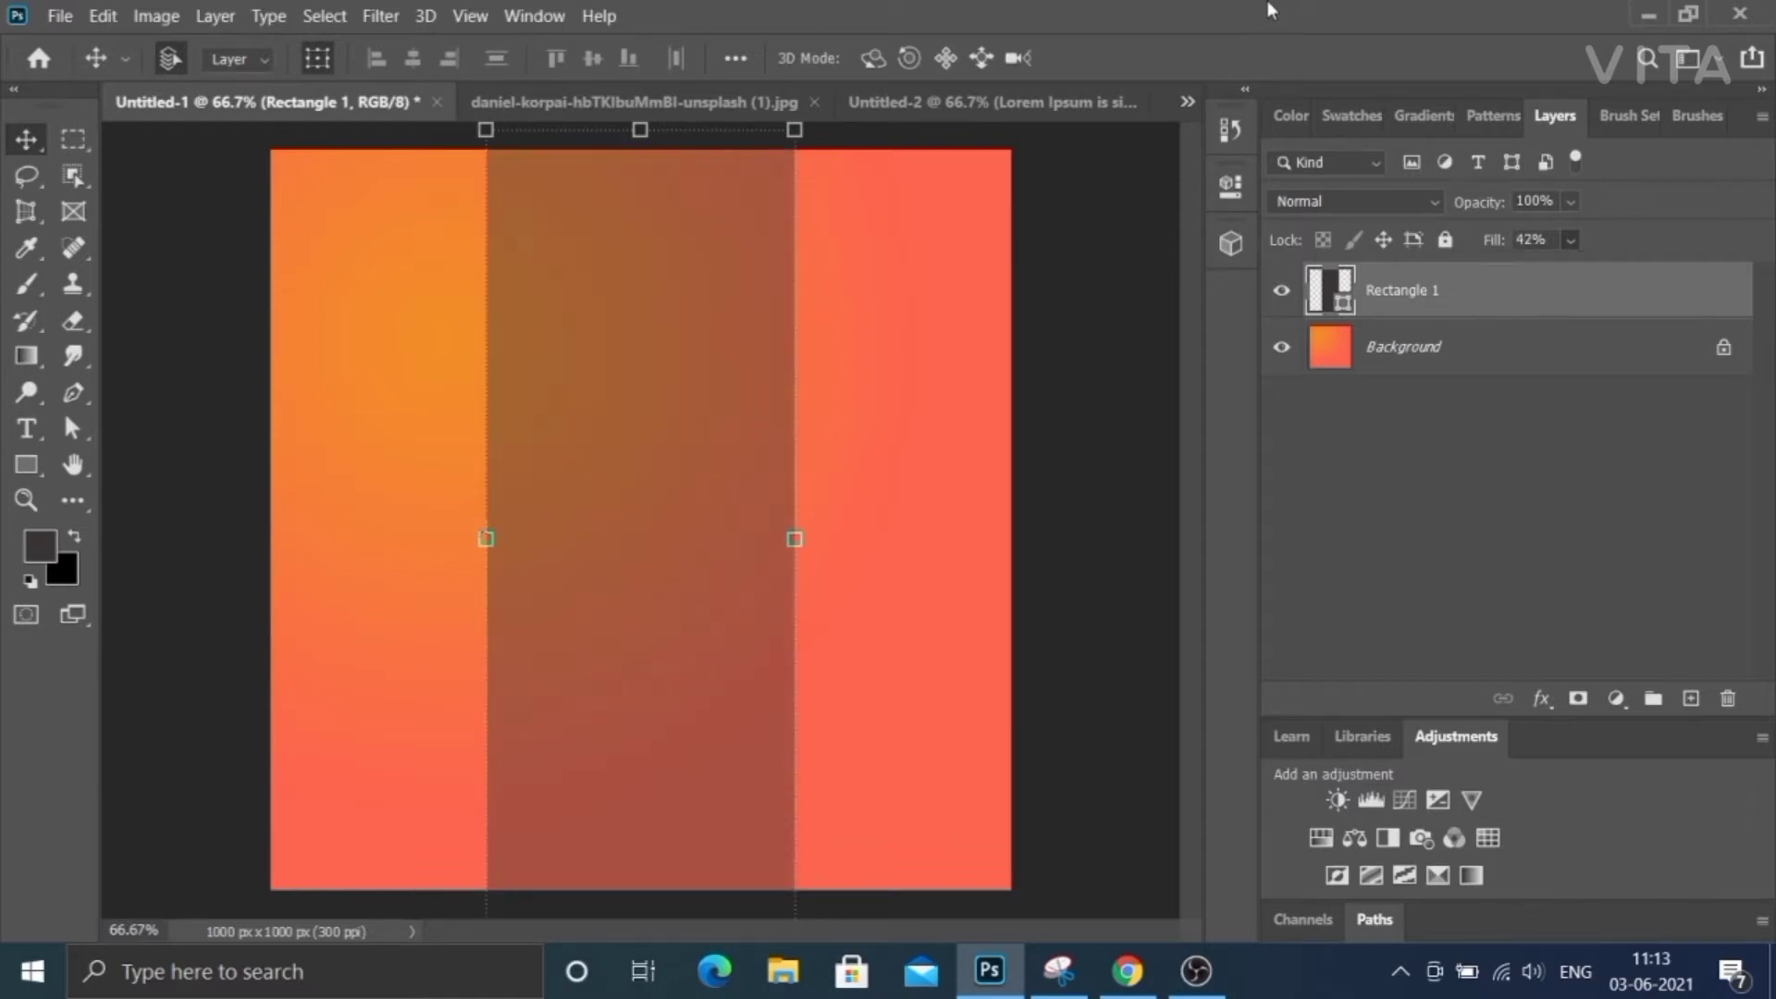
Paste the watch photo into Untitled-1 and convert Layer 1 to a smart object.
{"action": "left_click", "coordinate": [598, 109]}
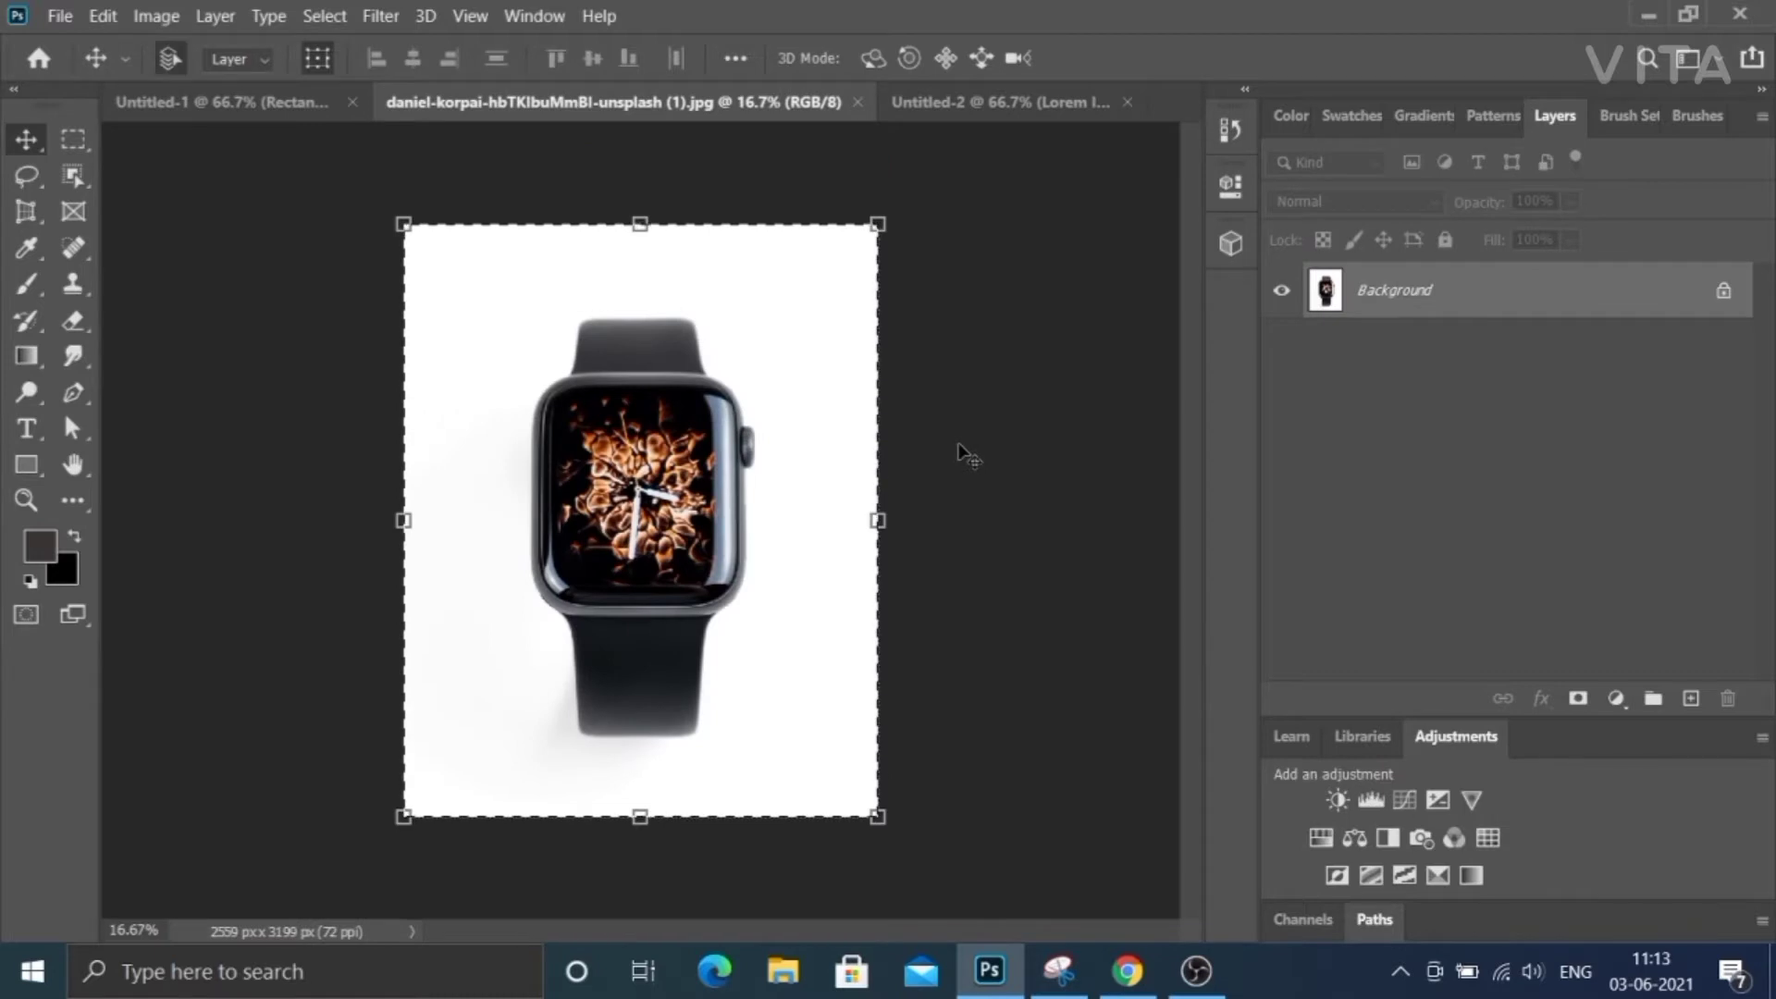
{"action": "left_click", "coordinate": [209, 103]}
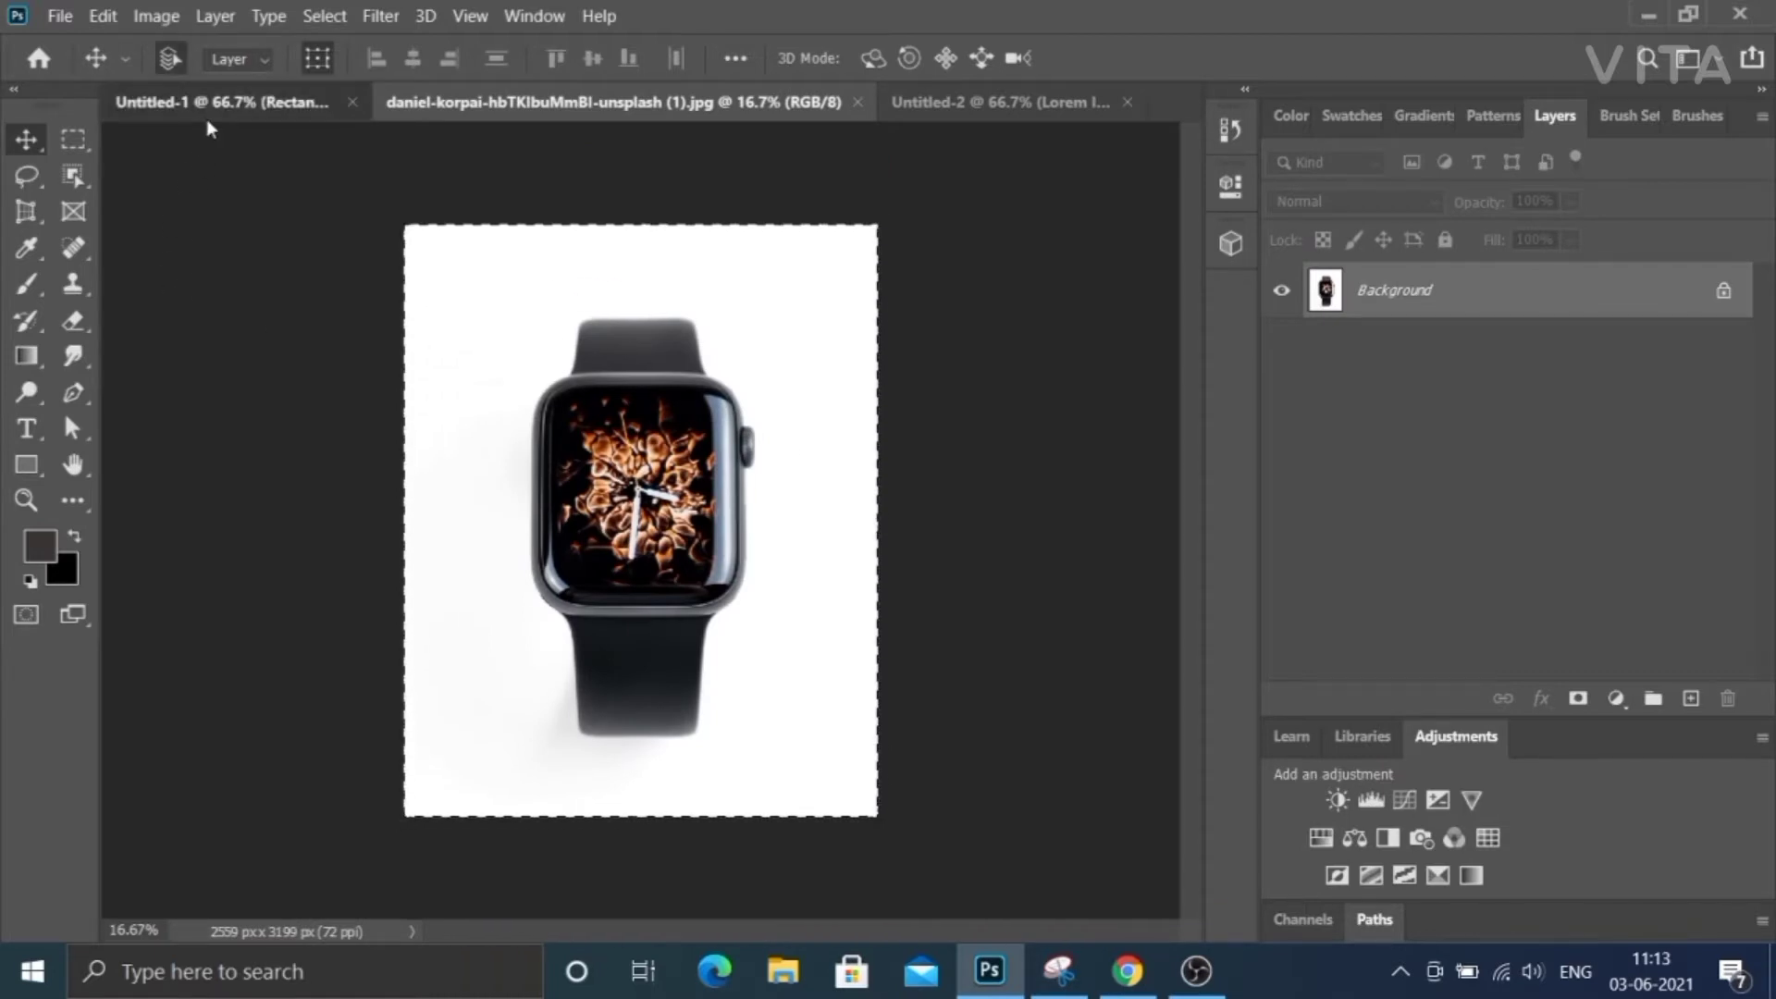
{"action": "key", "text": "ctrl+v"}
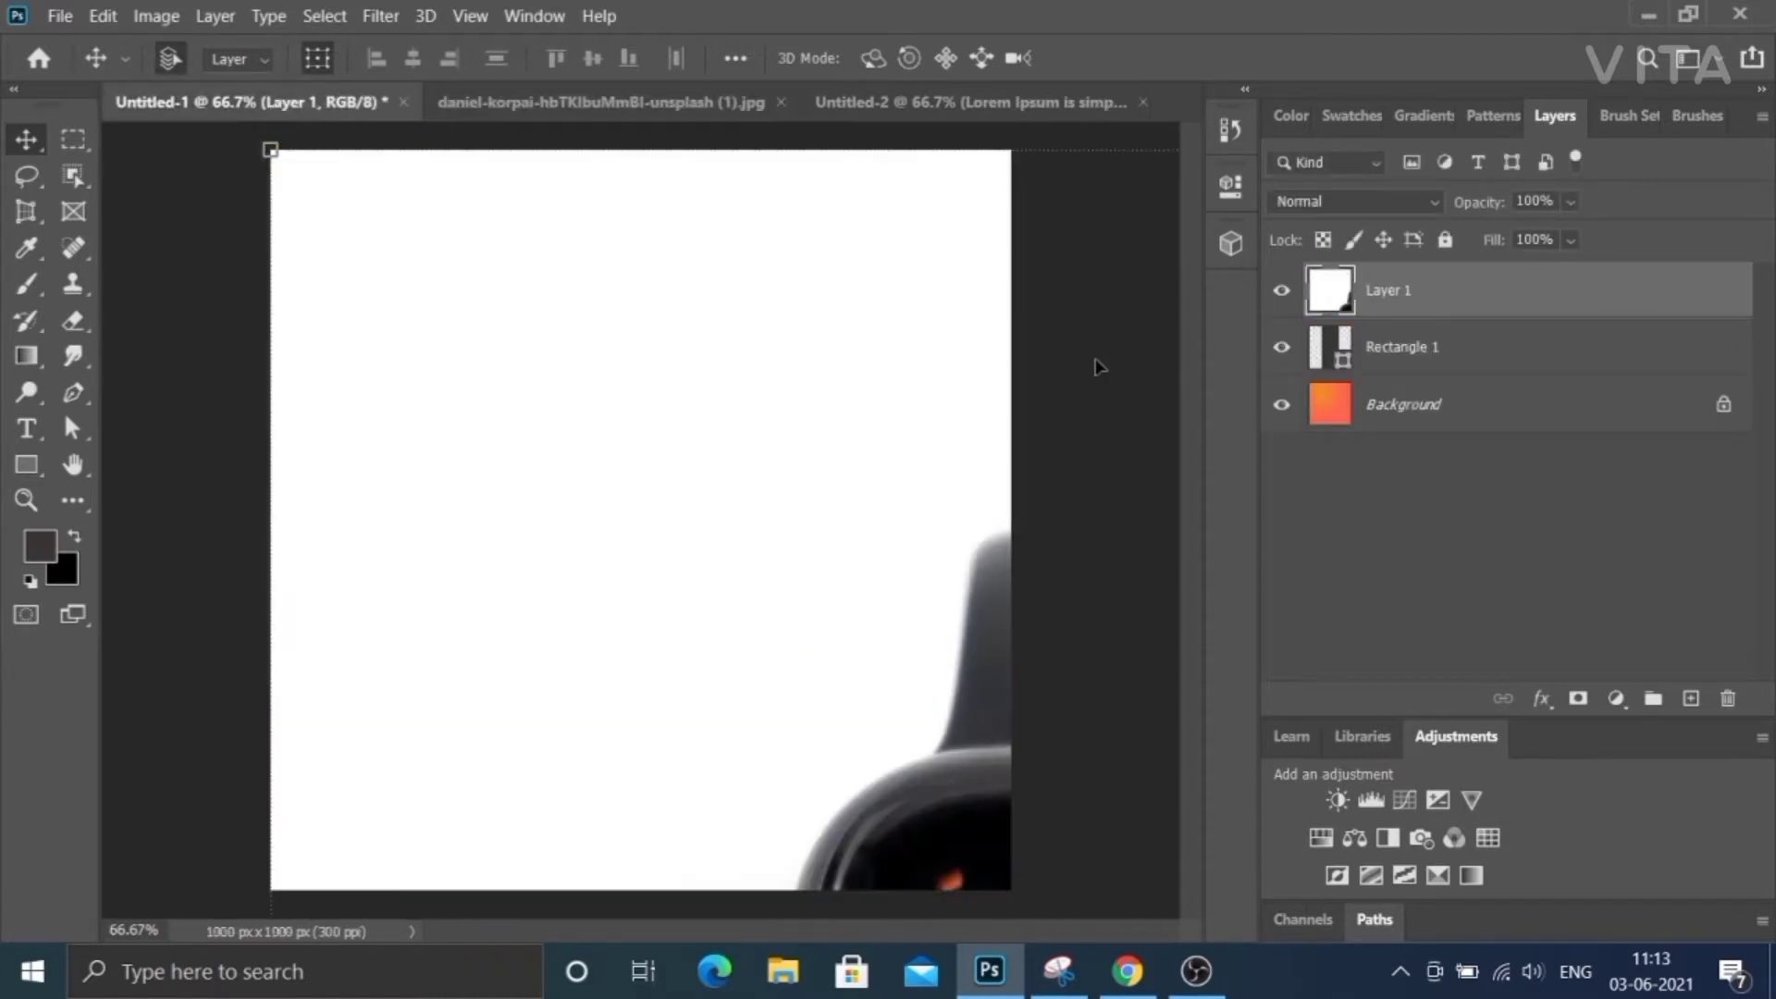
{"action": "right_click", "coordinate": [1551, 285]}
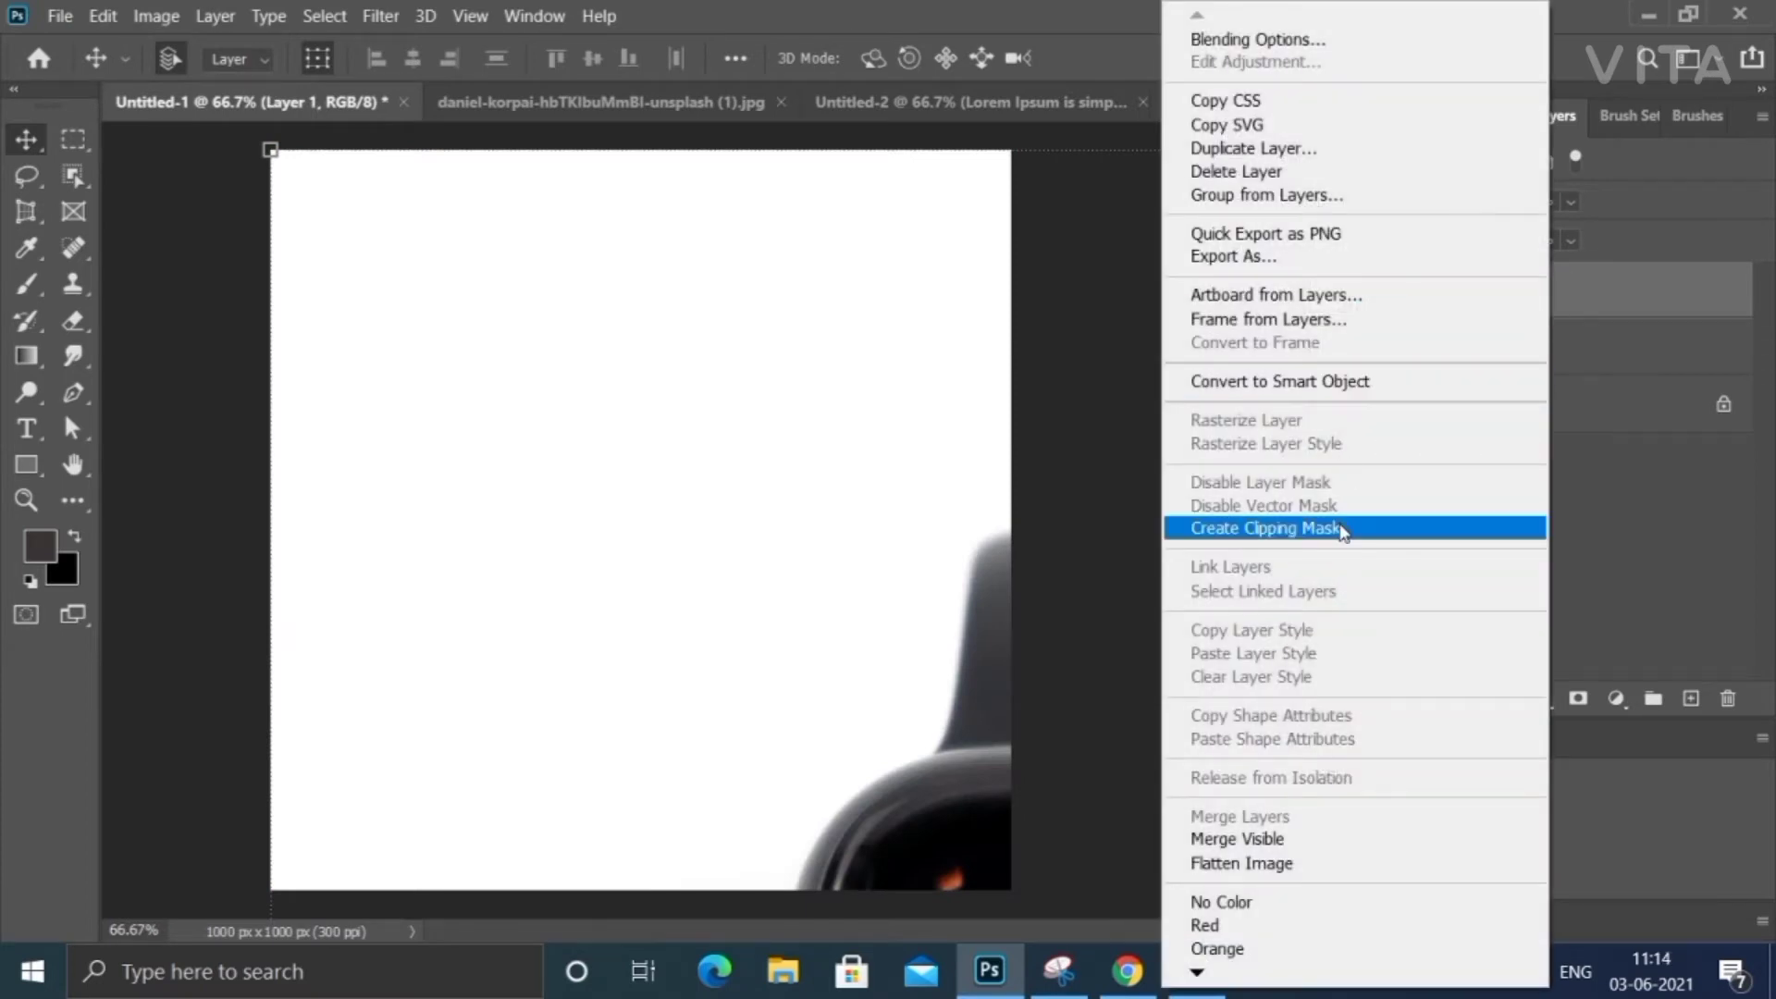
{"action": "left_click", "coordinate": [1310, 397]}
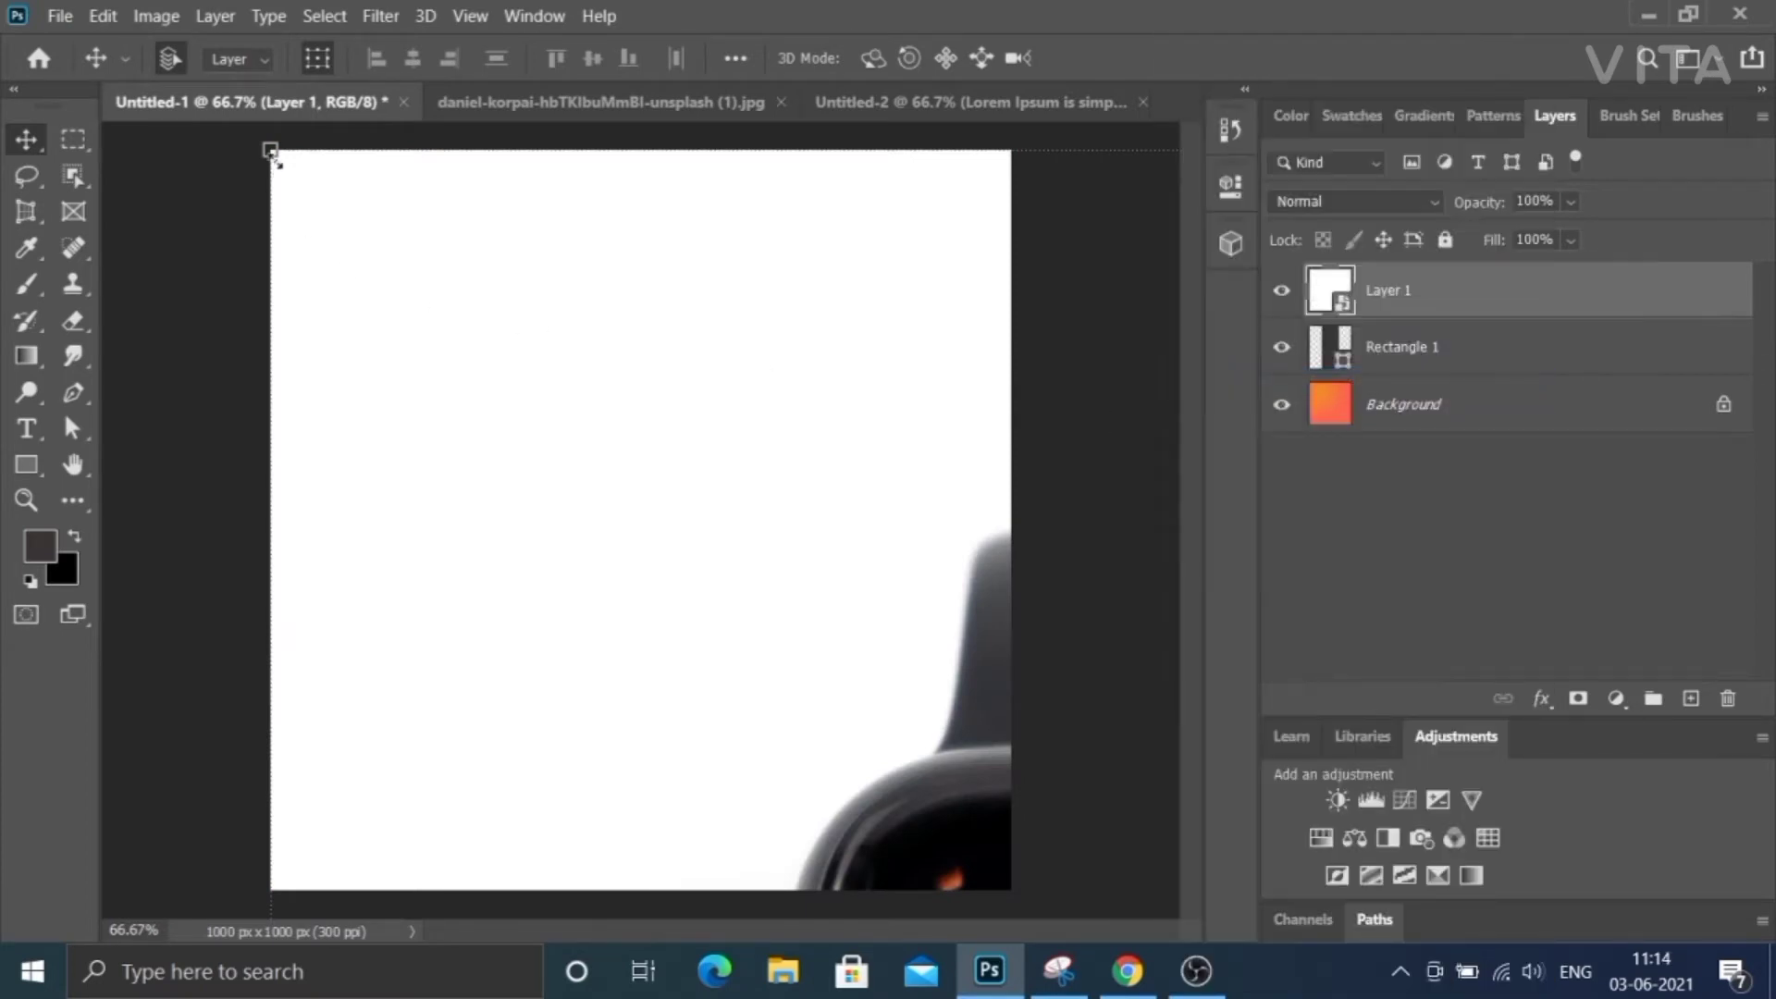
Scale the watch photo down in stages to about 20% and centre it on the canvas.
{"action": "left_click_drag", "start_coordinate": [273, 155], "coordinate": [481, 465]}
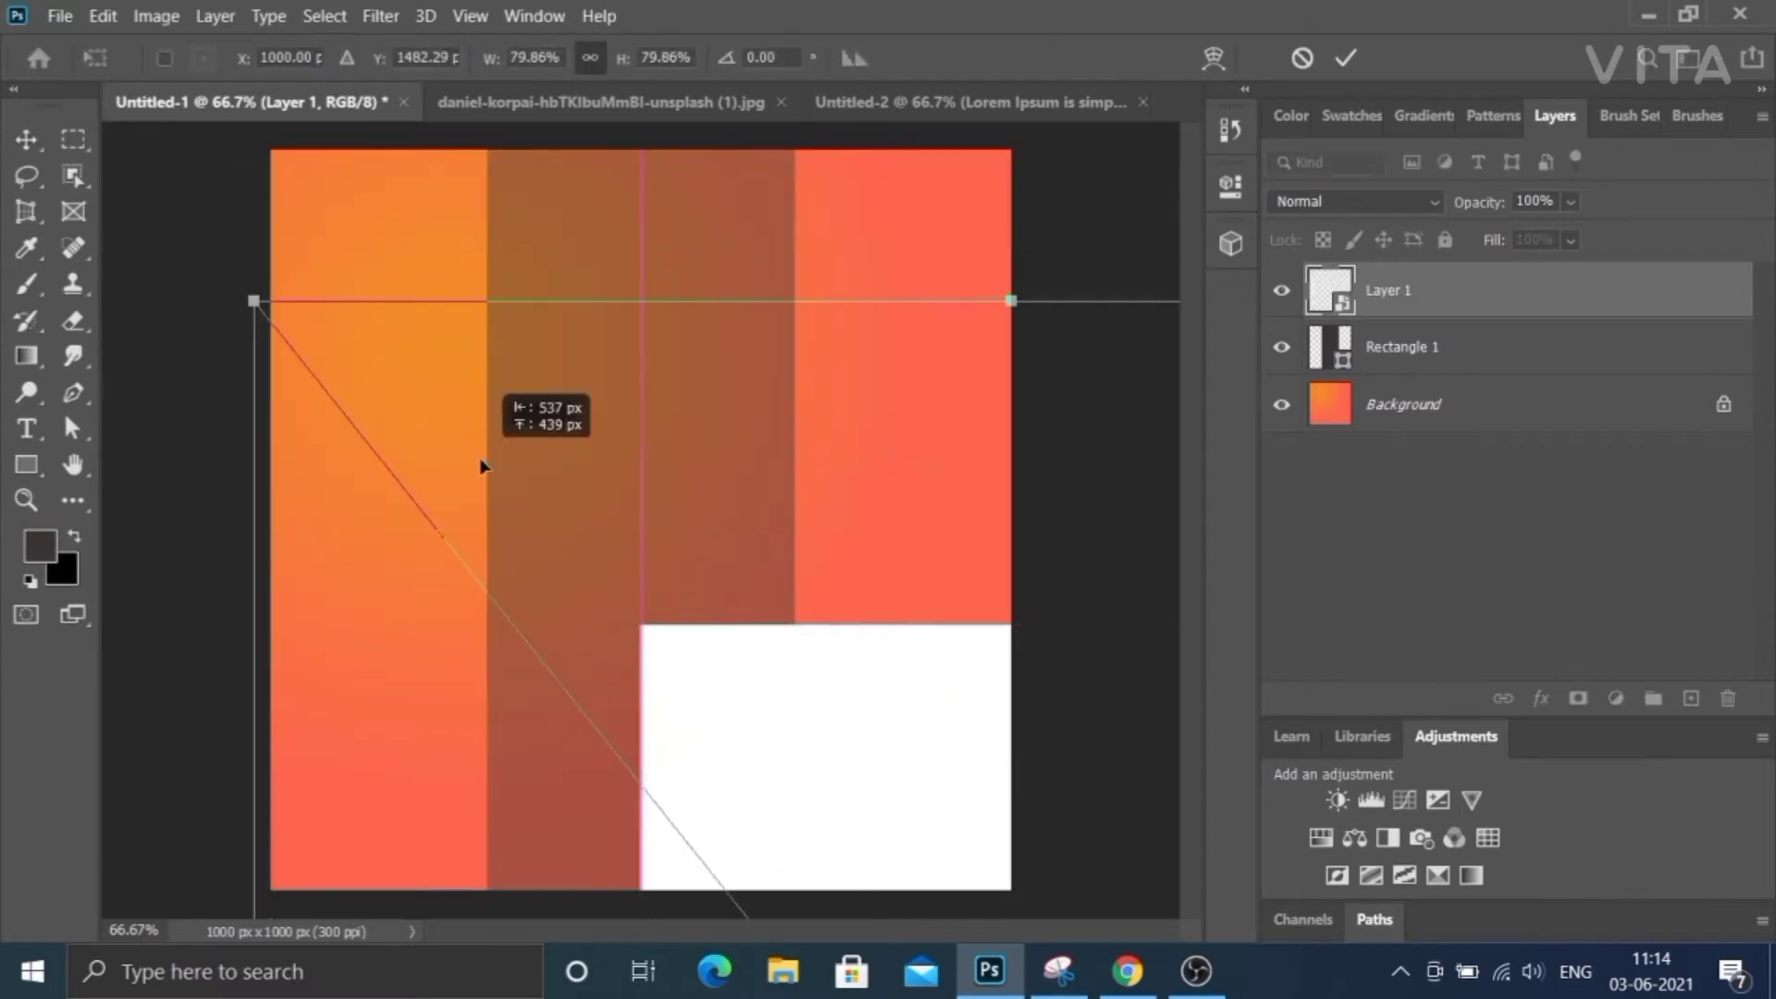
{"action": "mouse_move", "coordinate": [260, 312]}
{"action": "left_mouse_down"}
{"action": "mouse_move", "coordinate": [1051, 880]}
{"action": "mouse_move", "coordinate": [730, 435]}
{"action": "left_mouse_up"}
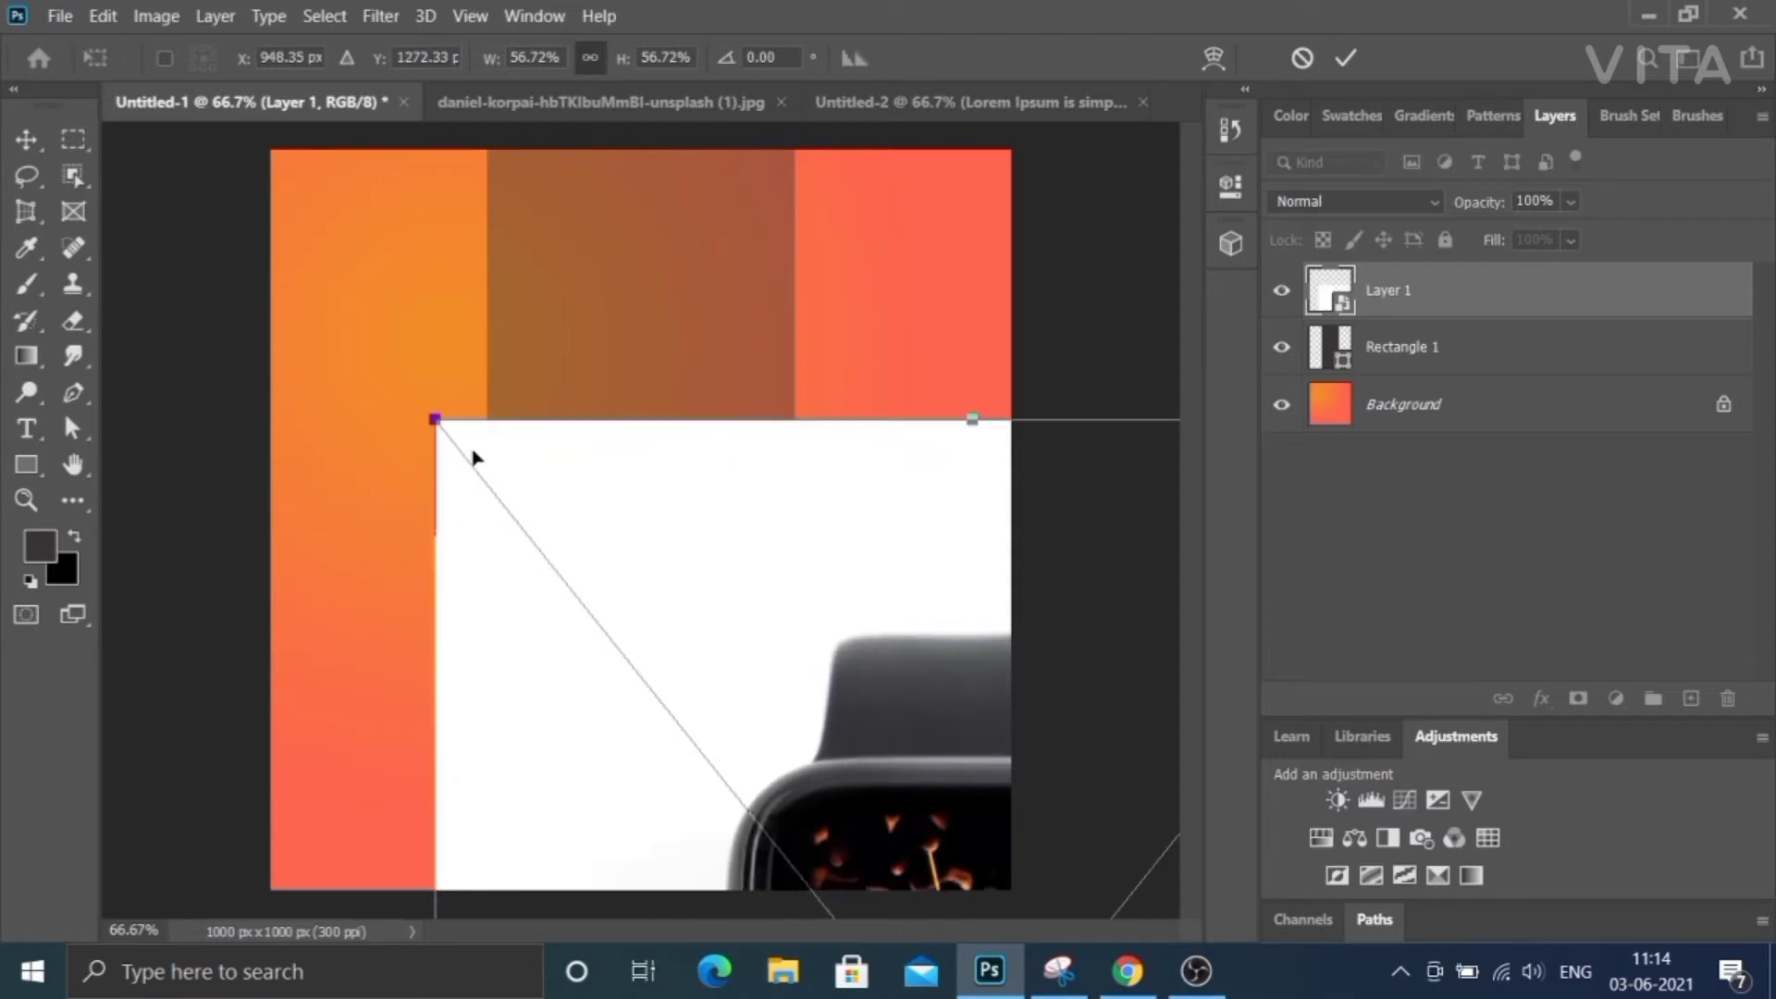
{"action": "left_click_drag", "start_coordinate": [434, 418], "coordinate": [654, 693]}
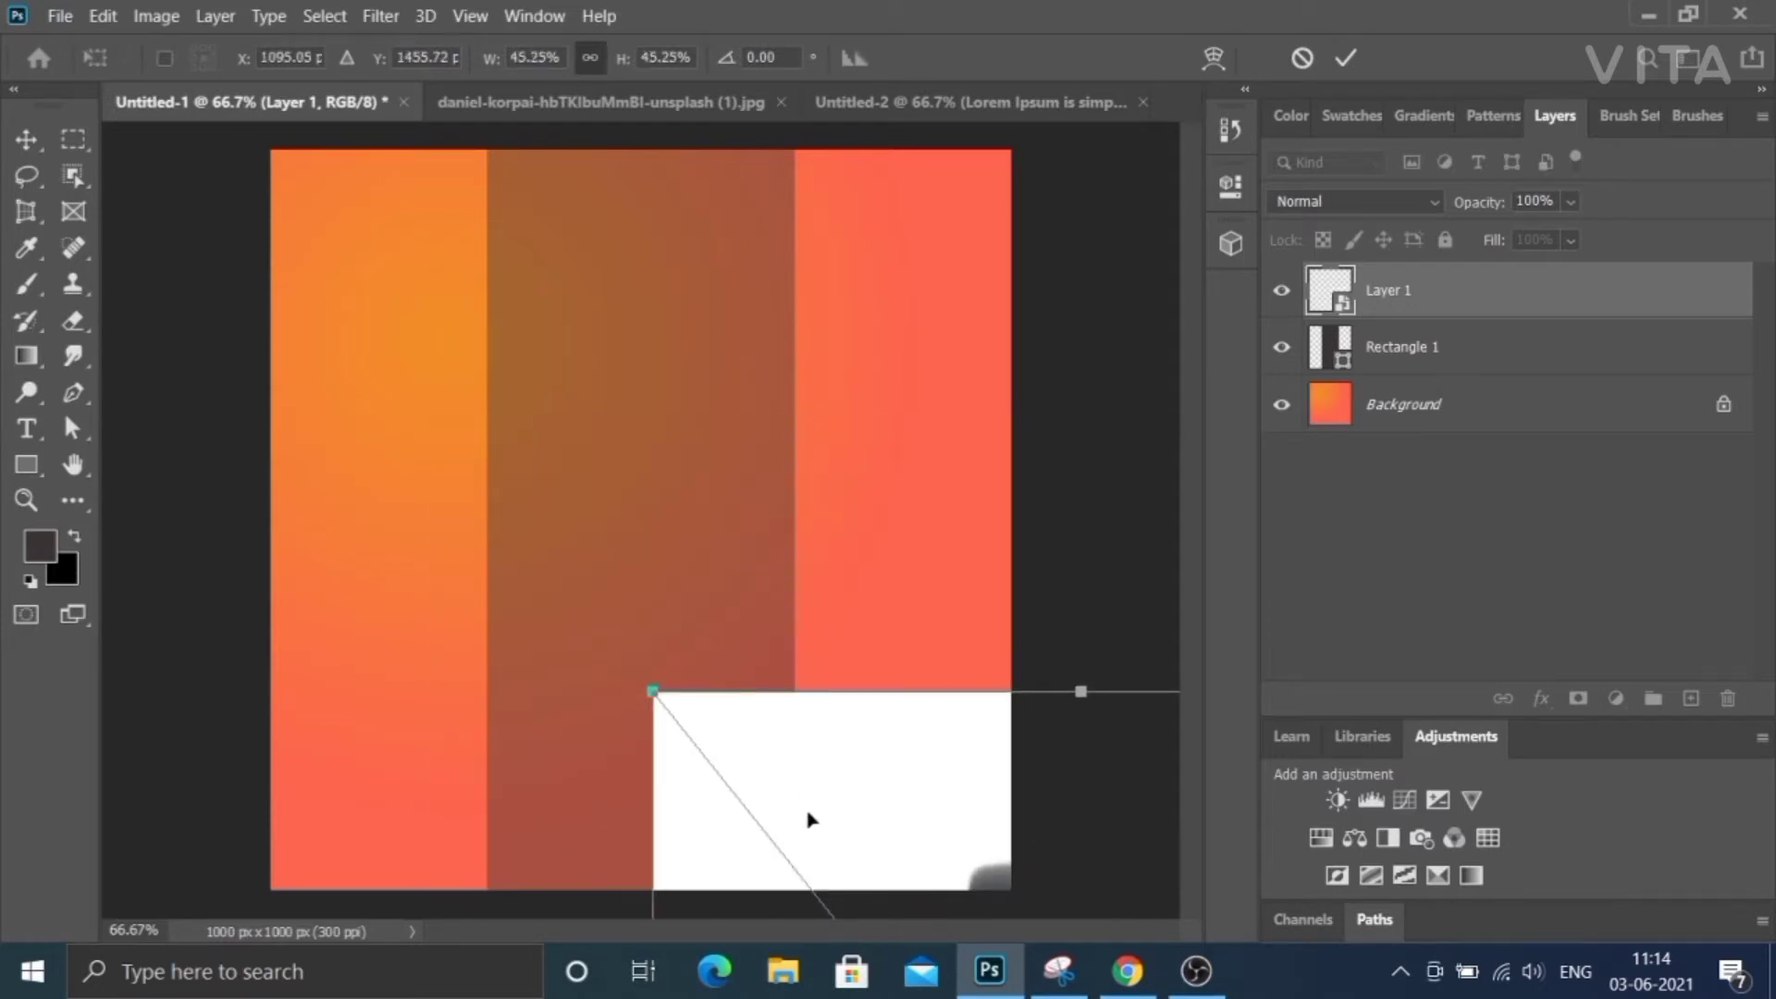
{"action": "mouse_move", "coordinate": [685, 752]}
{"action": "left_mouse_down"}
{"action": "mouse_move", "coordinate": [428, 507]}
{"action": "mouse_move", "coordinate": [284, 431]}
{"action": "left_mouse_up"}
{"action": "left_click_drag", "start_coordinate": [252, 373], "coordinate": [446, 614]}
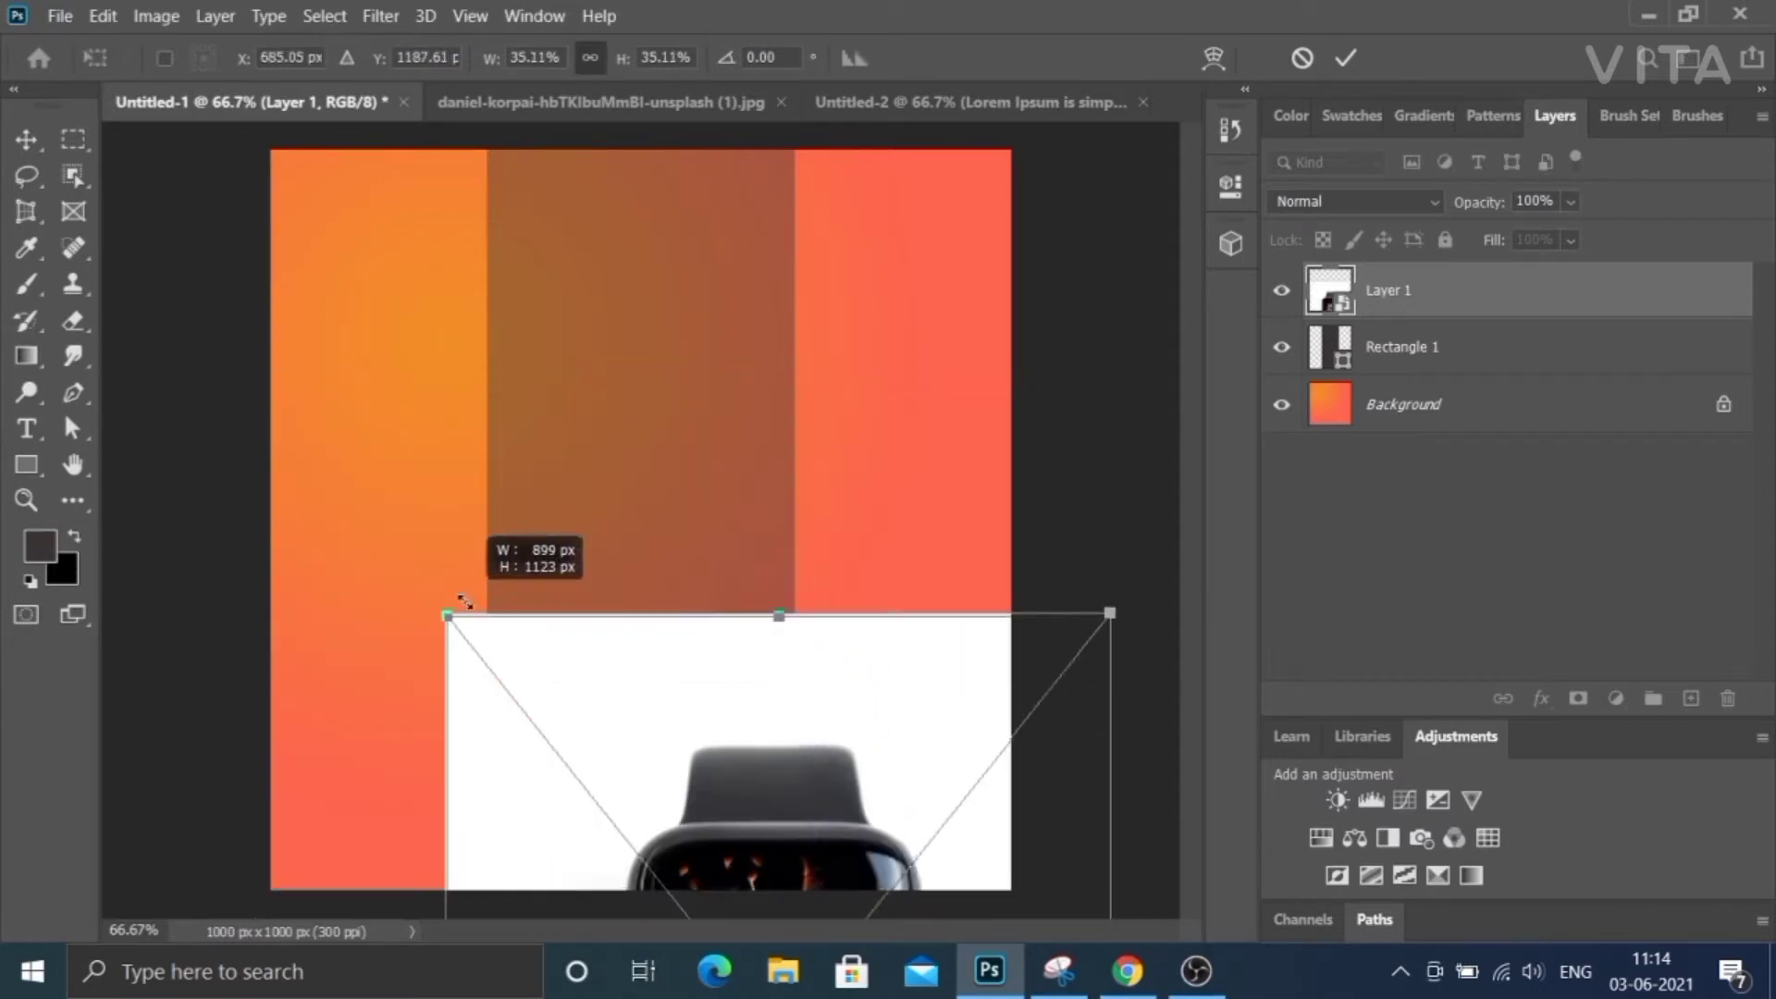
{"action": "left_click_drag", "start_coordinate": [618, 737], "coordinate": [506, 421]}
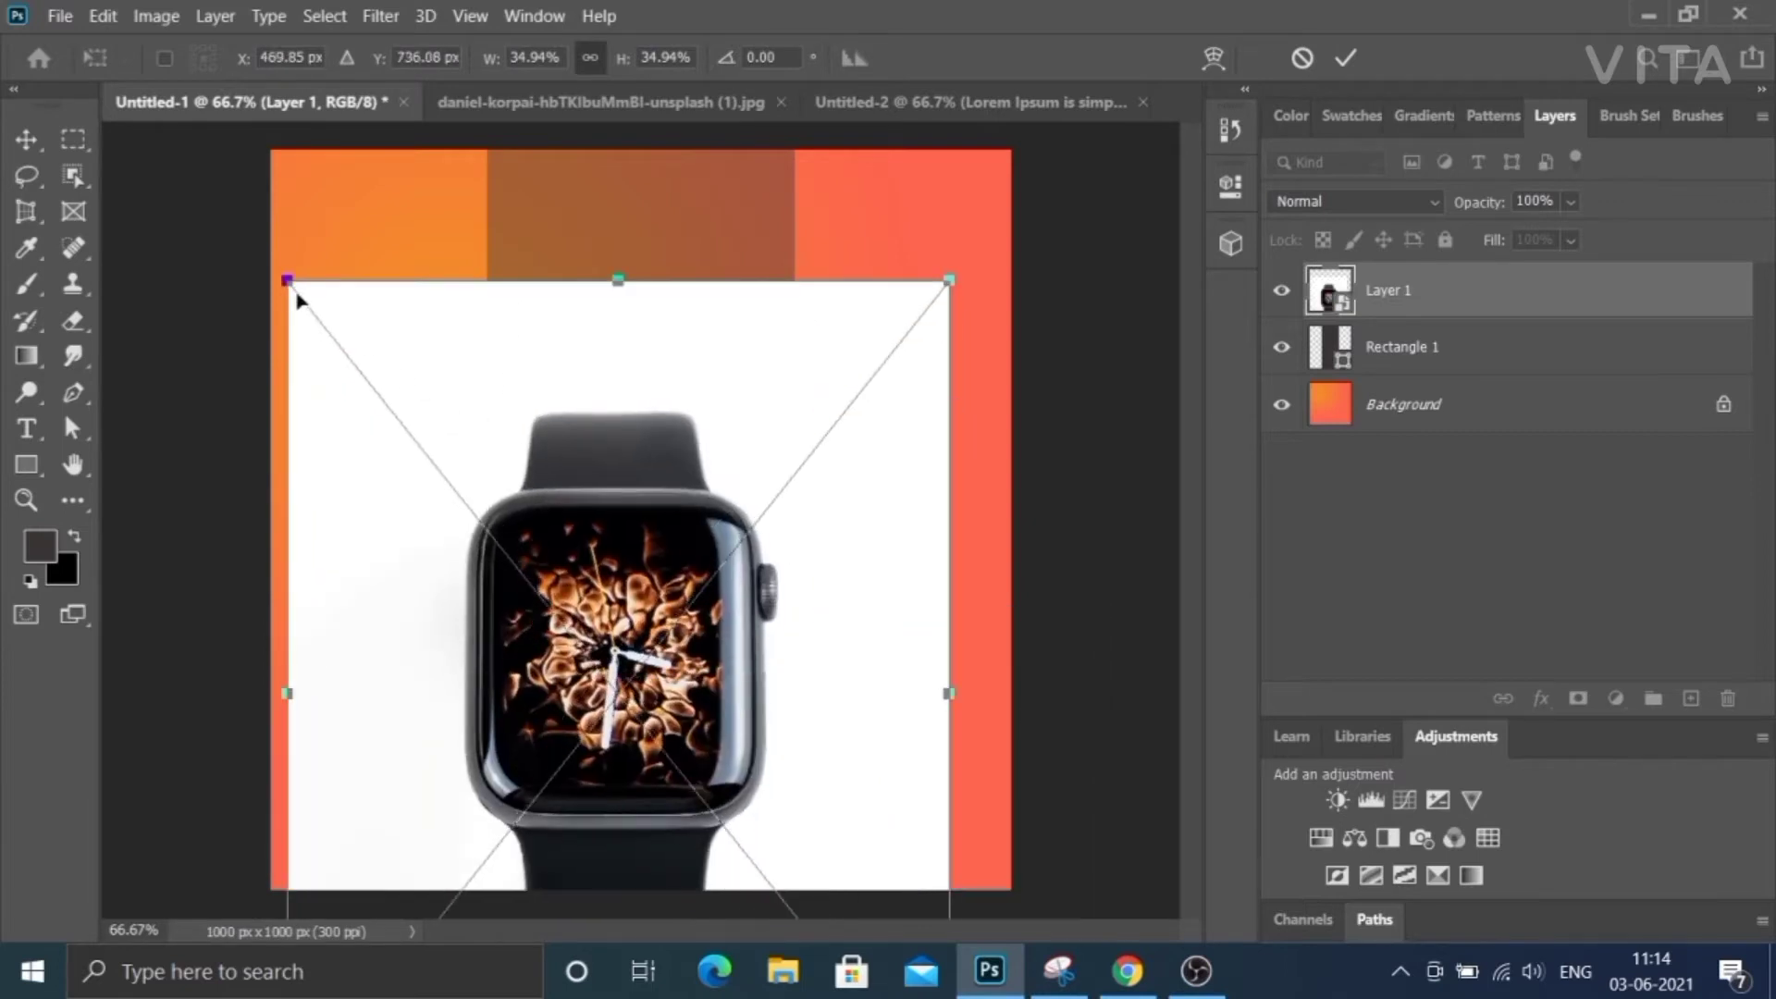
{"action": "left_click_drag", "start_coordinate": [287, 279], "coordinate": [492, 433]}
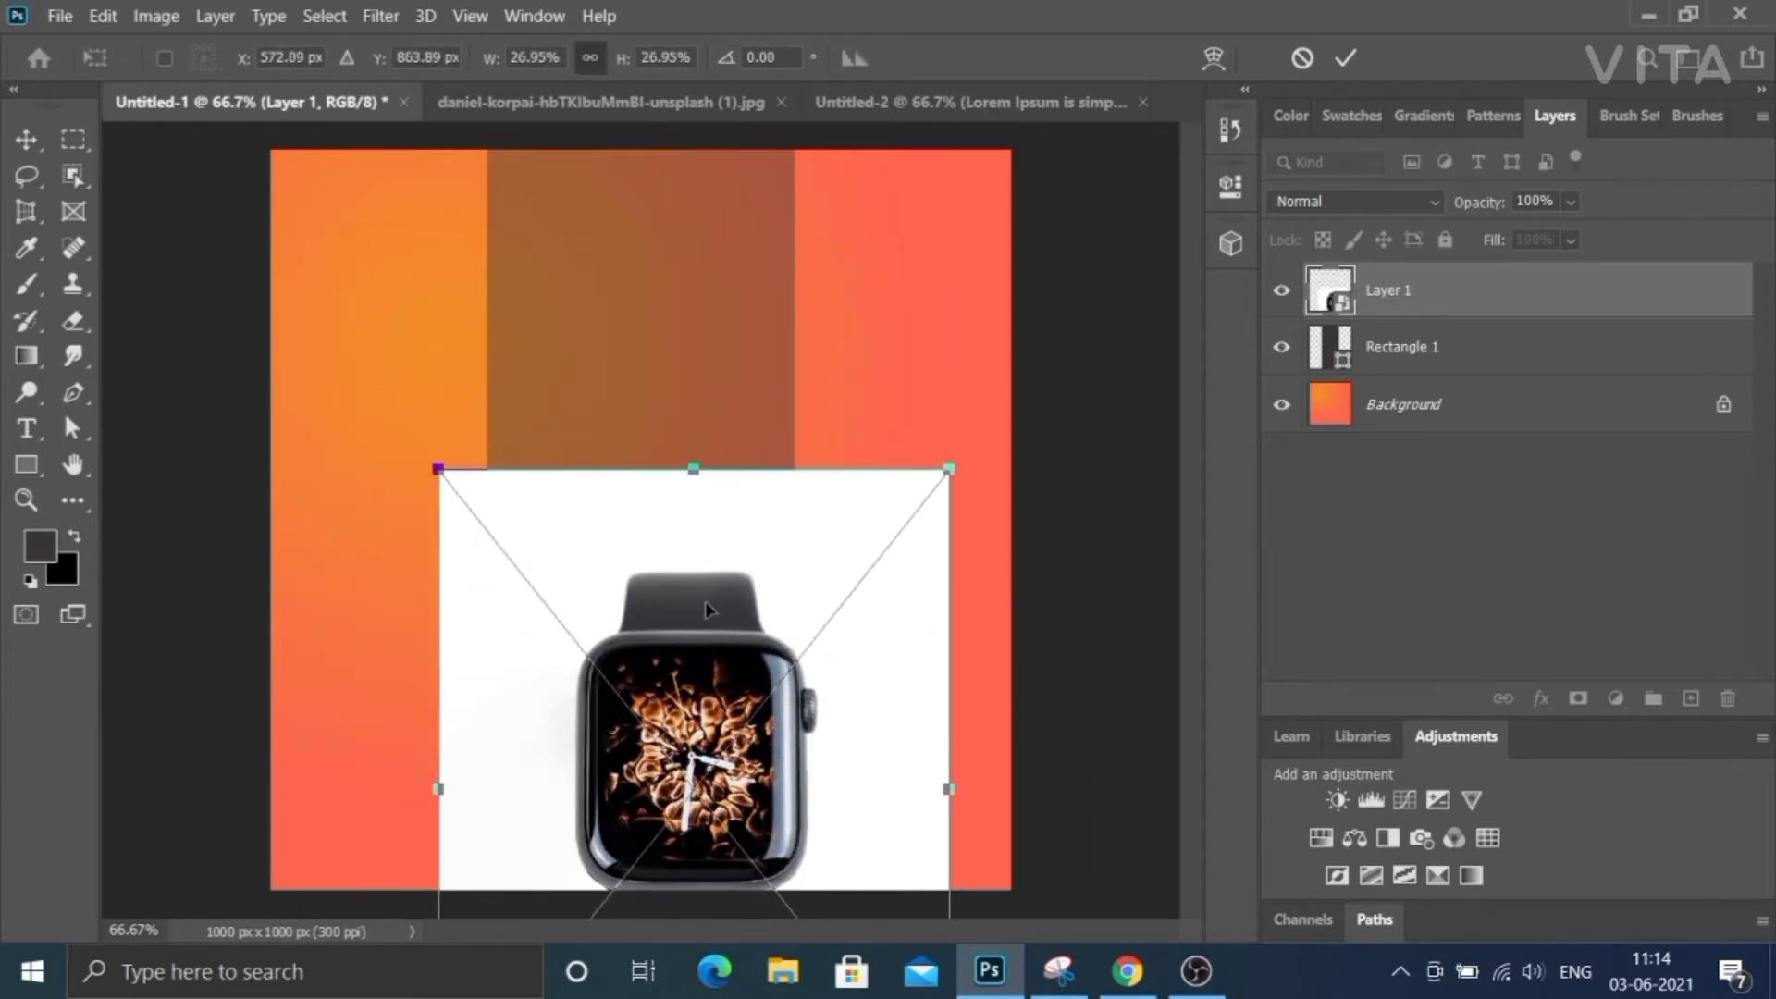
{"action": "left_click_drag", "start_coordinate": [607, 575], "coordinate": [573, 356]}
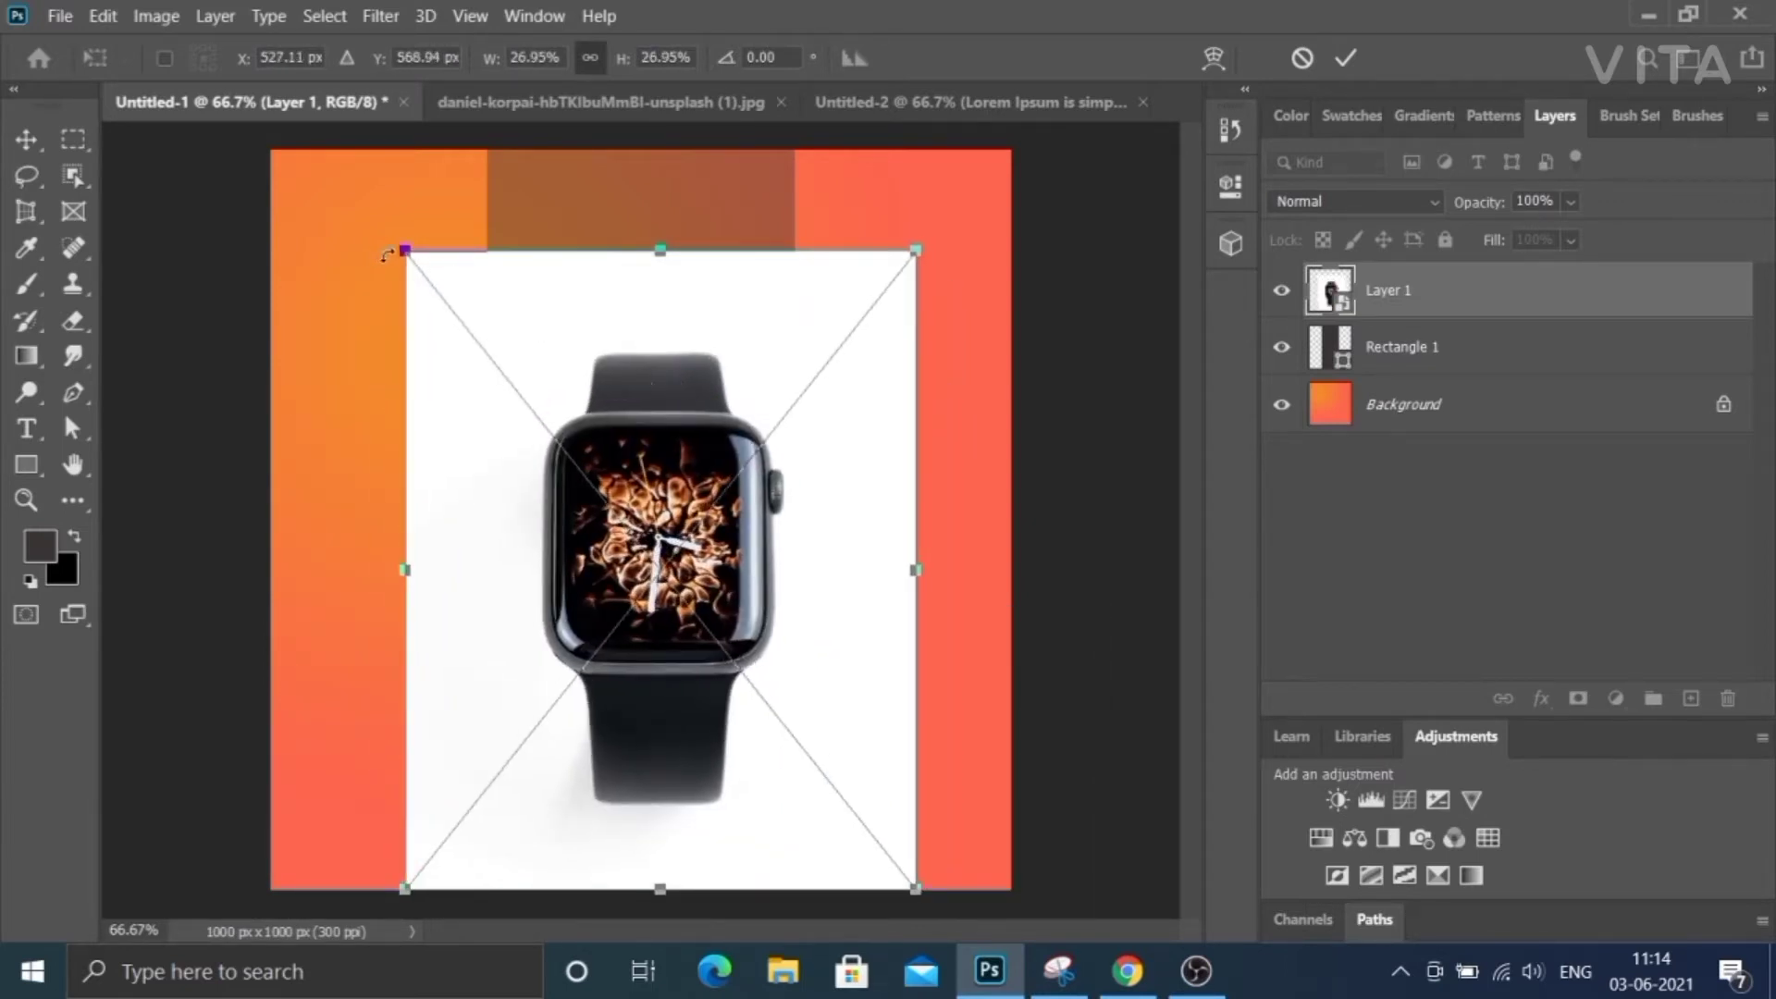
{"action": "left_click_drag", "start_coordinate": [403, 248], "coordinate": [529, 396]}
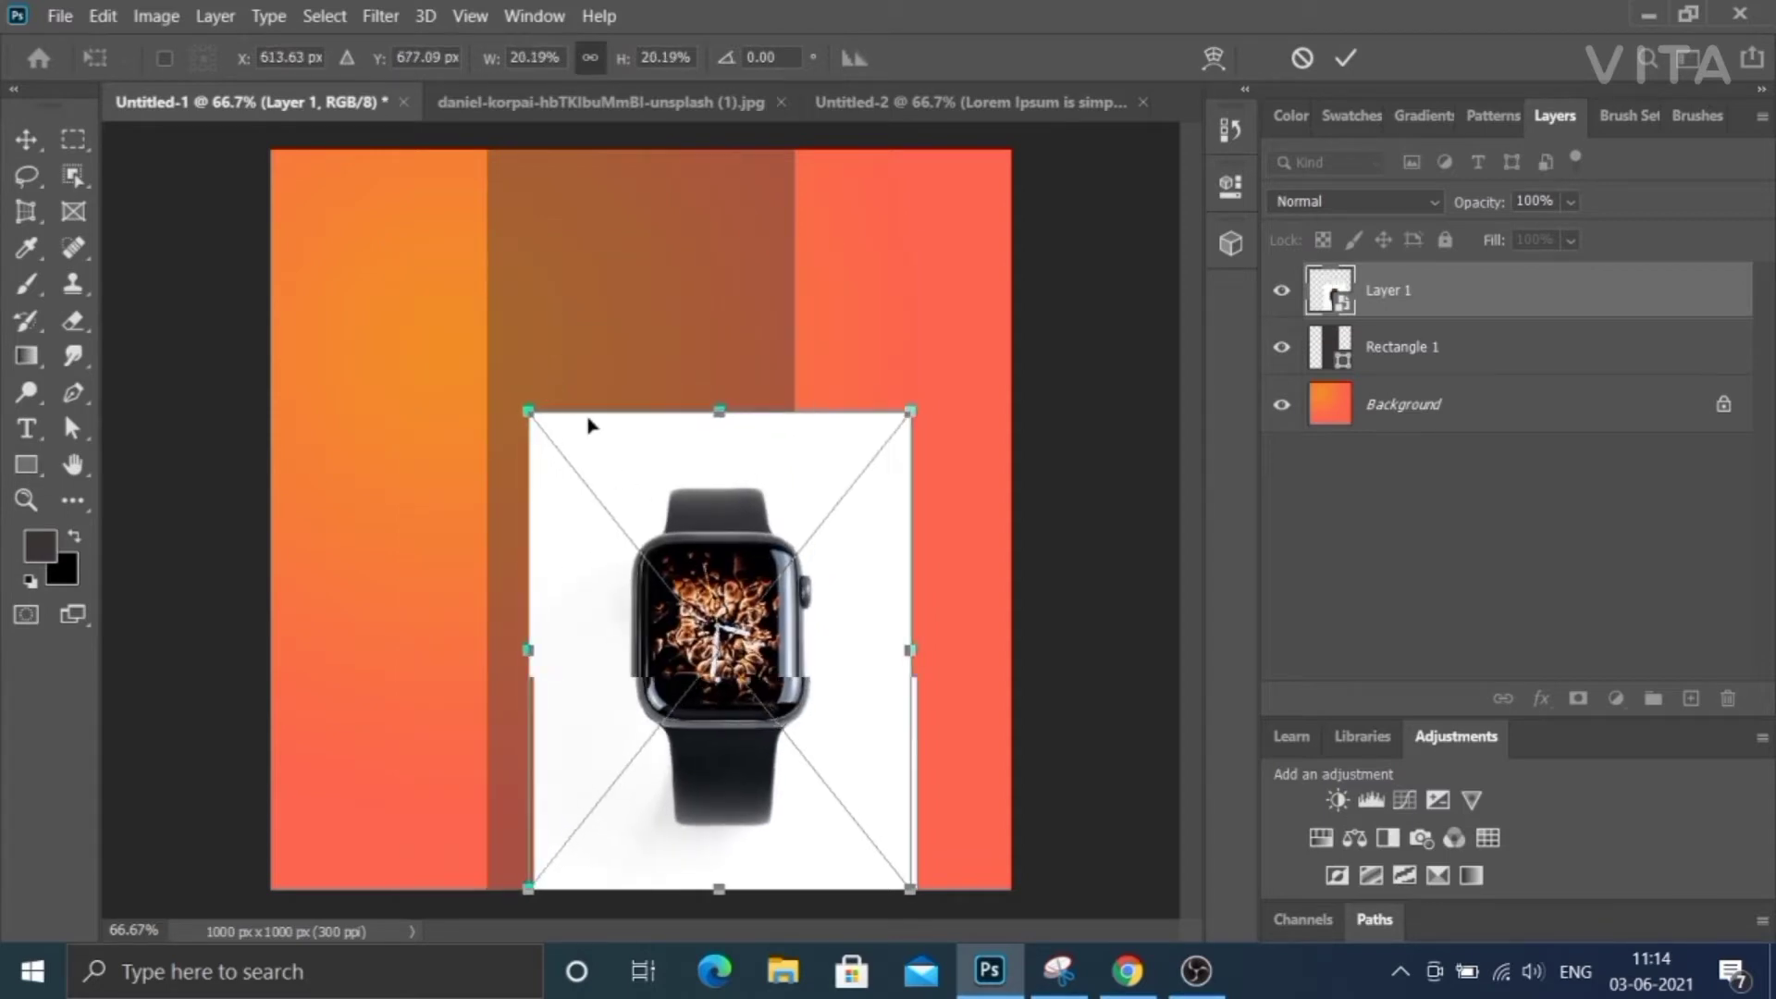
{"action": "mouse_move", "coordinate": [651, 505]}
{"action": "left_mouse_down"}
{"action": "mouse_move", "coordinate": [573, 369]}
{"action": "mouse_move", "coordinate": [573, 384]}
{"action": "left_mouse_up"}
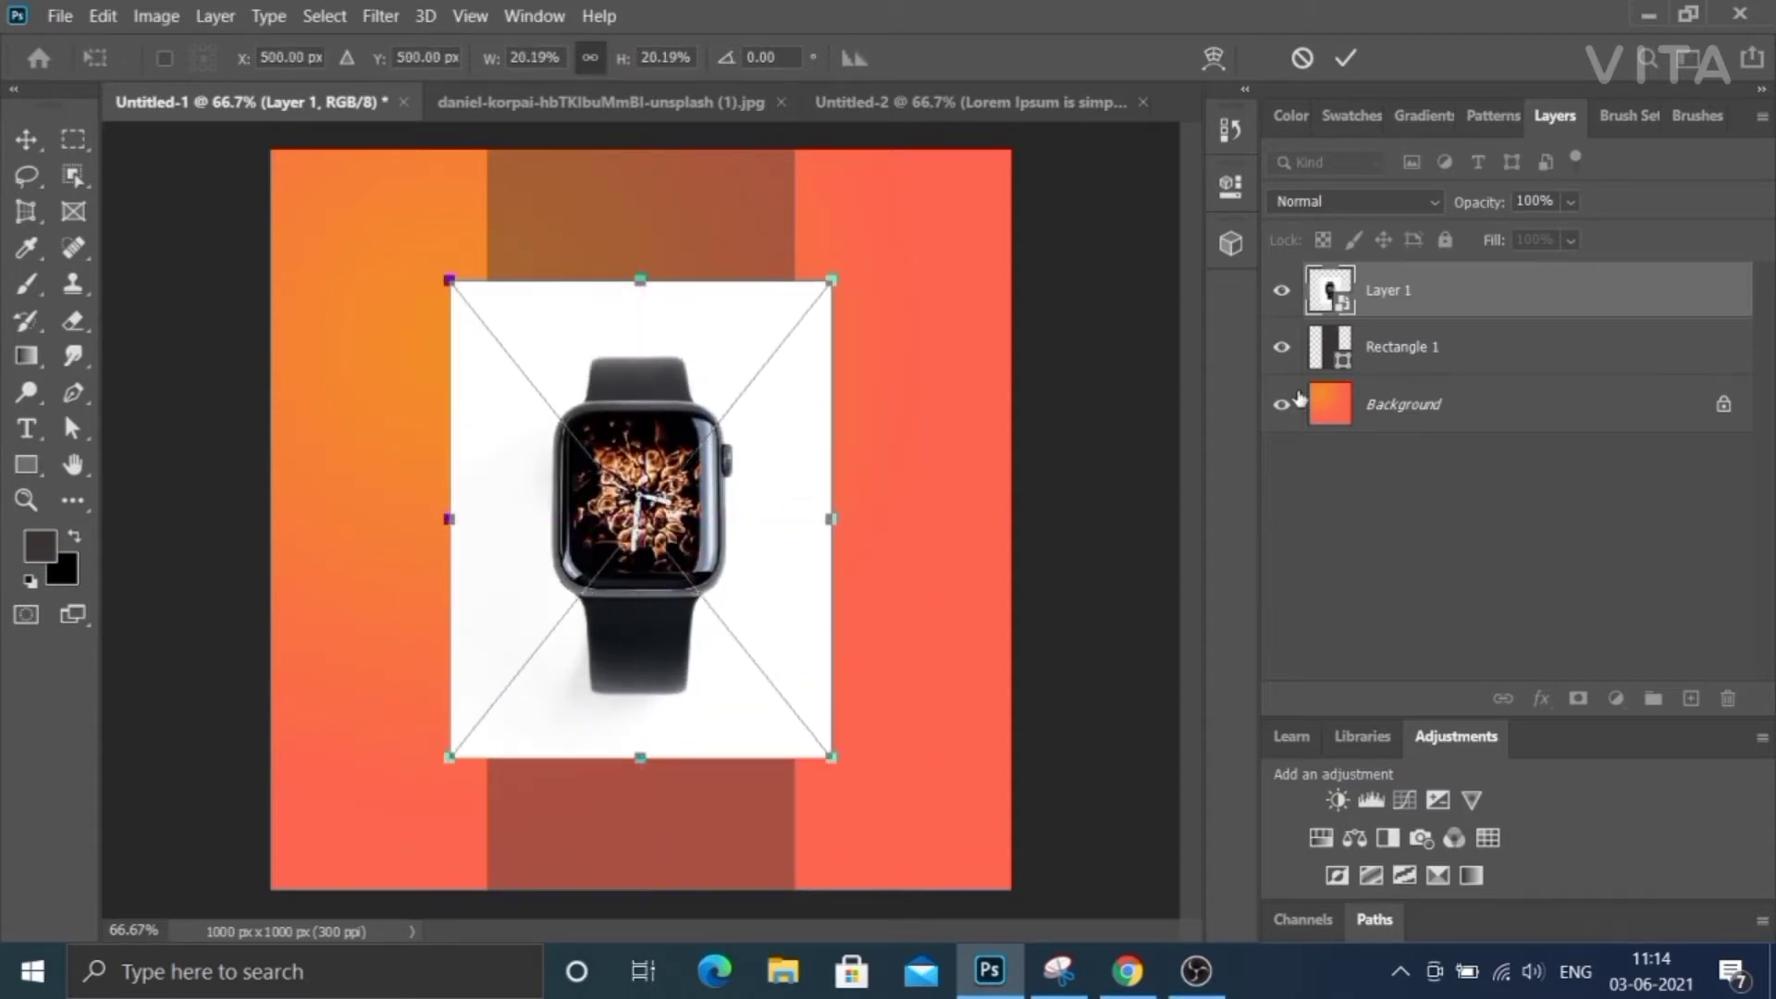
{"action": "left_click", "coordinate": [1315, 206]}
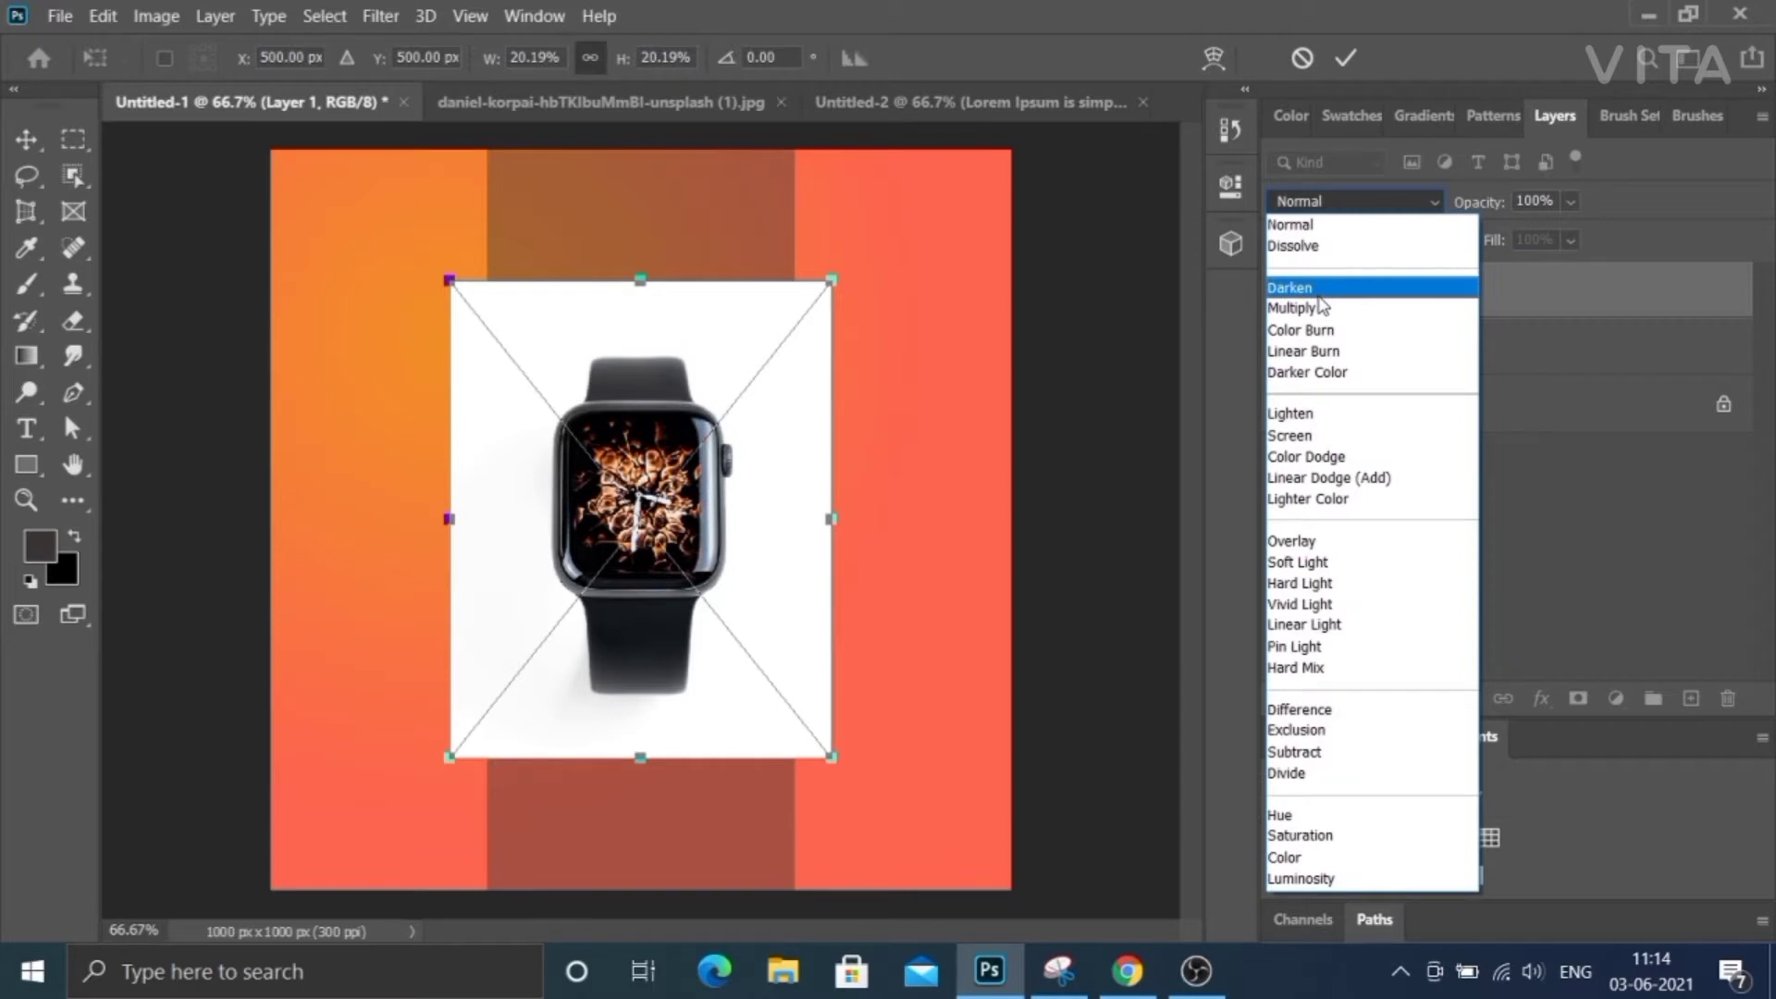
Commit the watch resize and set Layer 1's blend mode to Color Burn.
{"action": "left_click", "coordinate": [35, 147]}
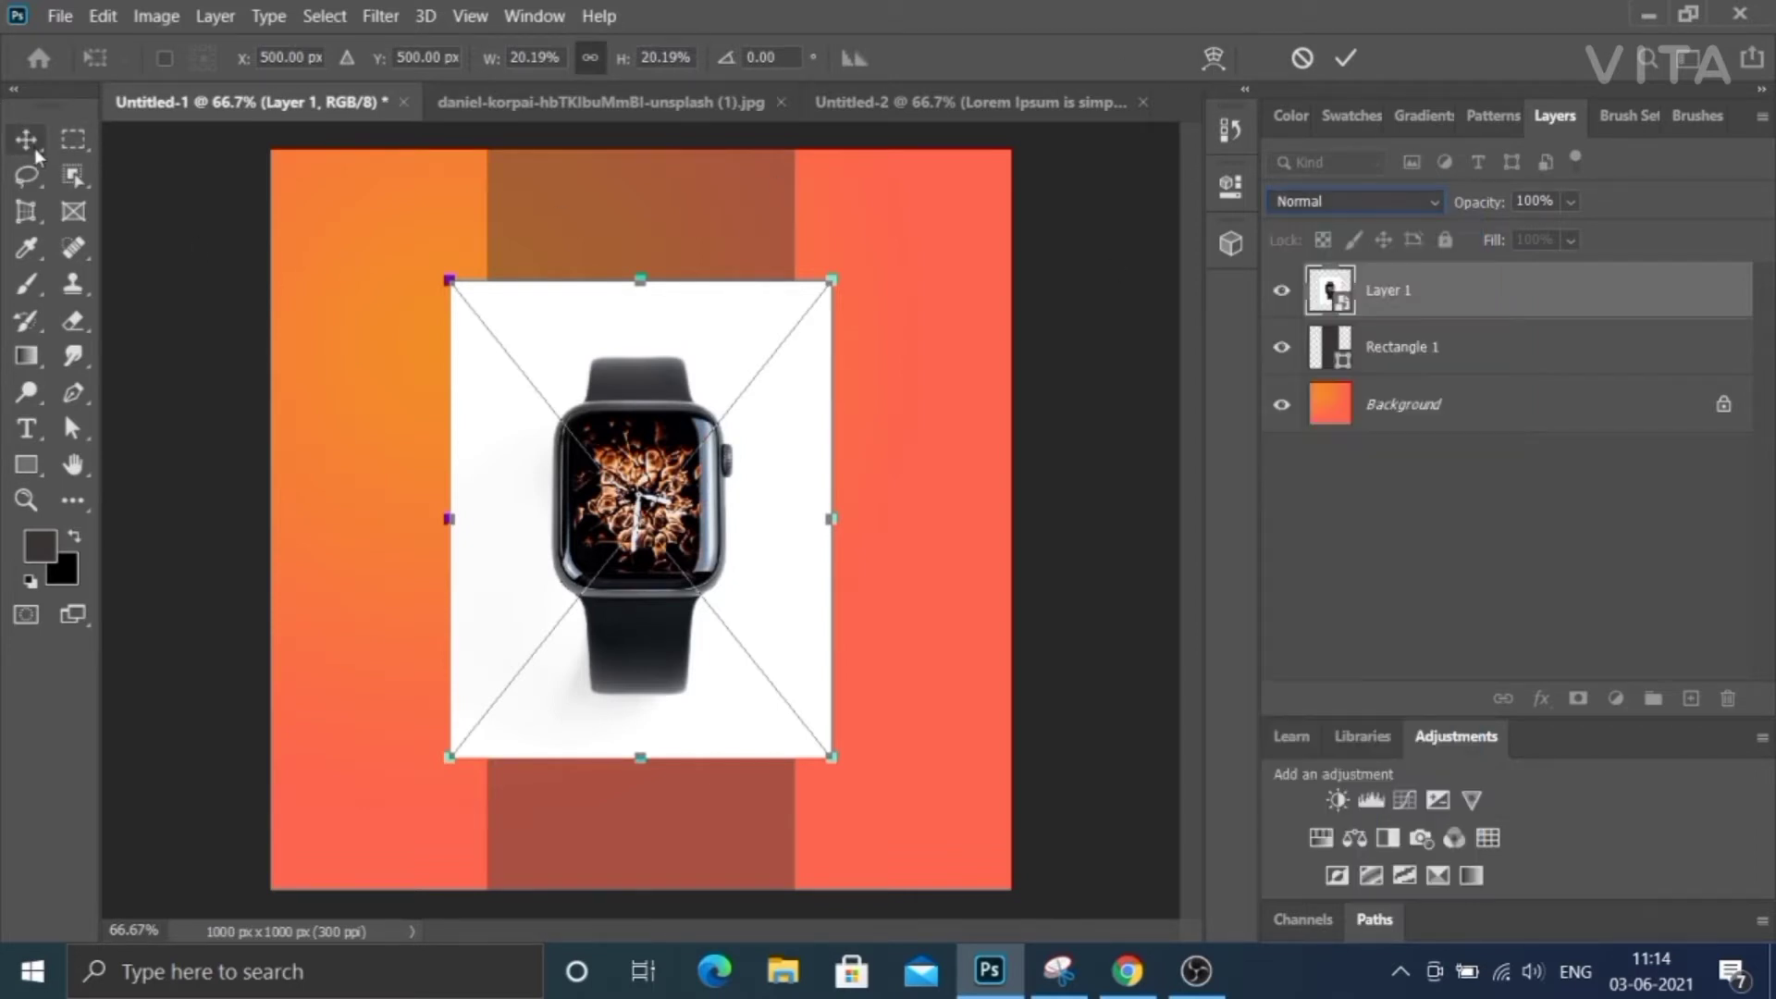
{"action": "key", "text": "Return"}
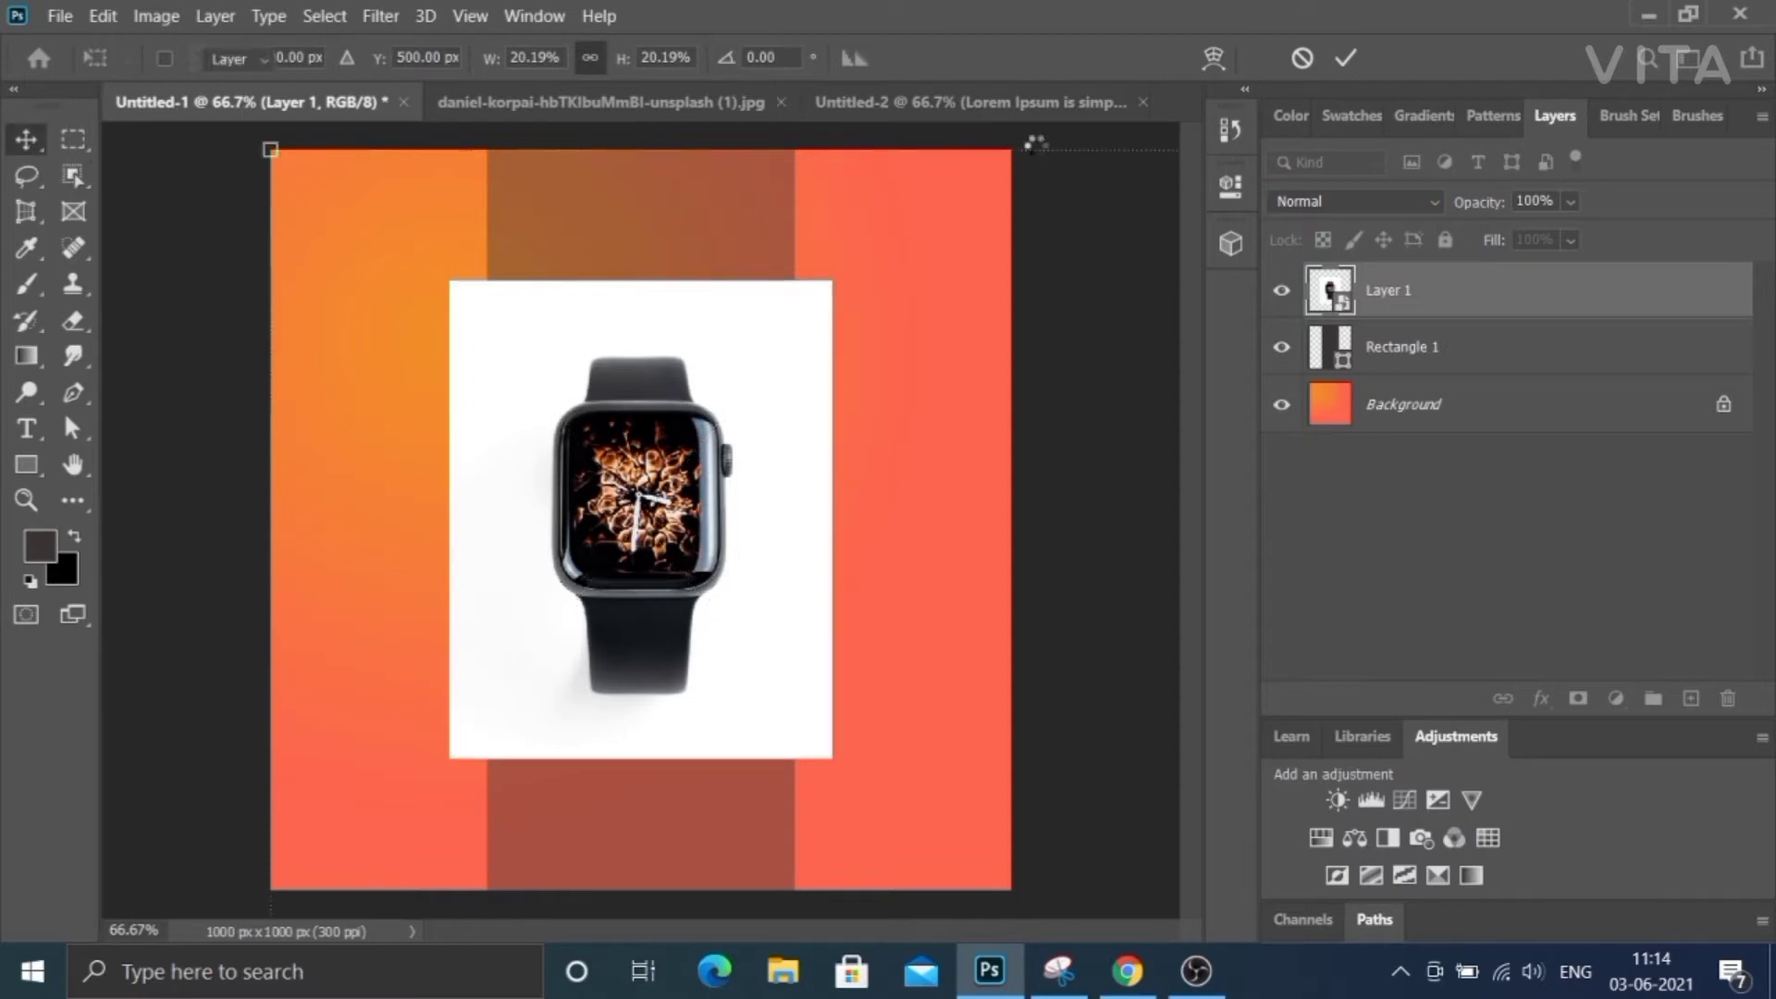
{"action": "left_click", "coordinate": [1400, 211]}
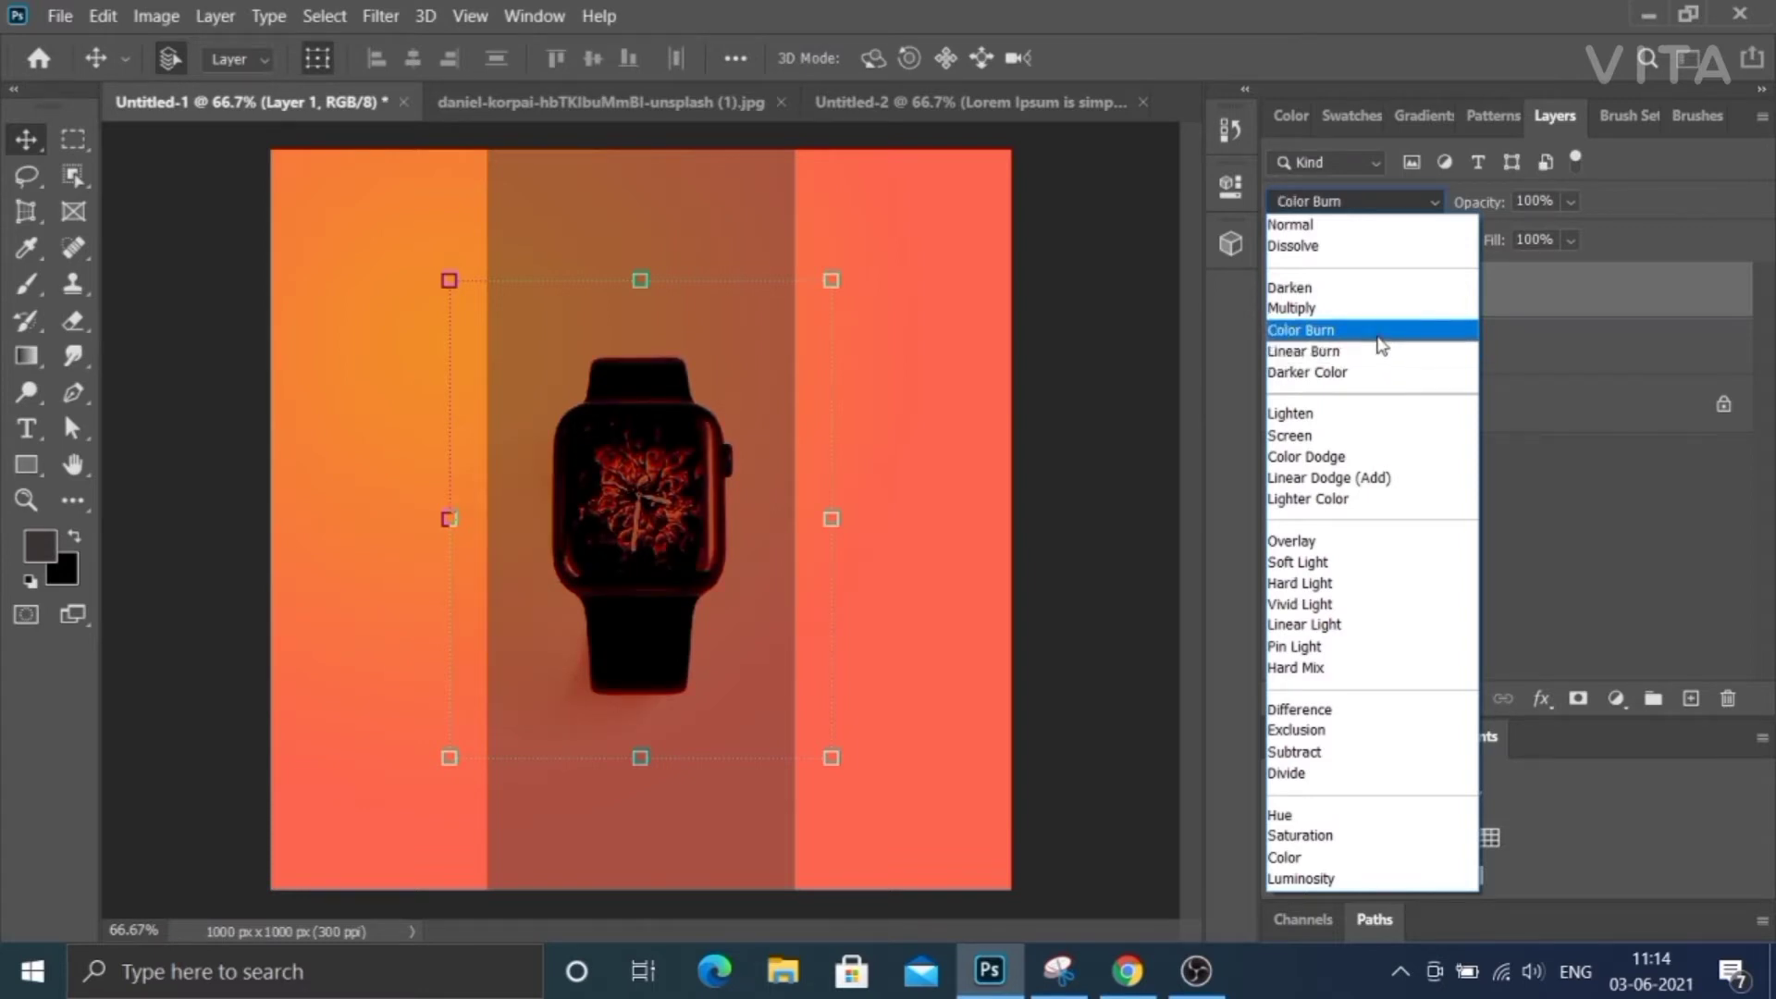
{"action": "left_click", "coordinate": [1378, 335]}
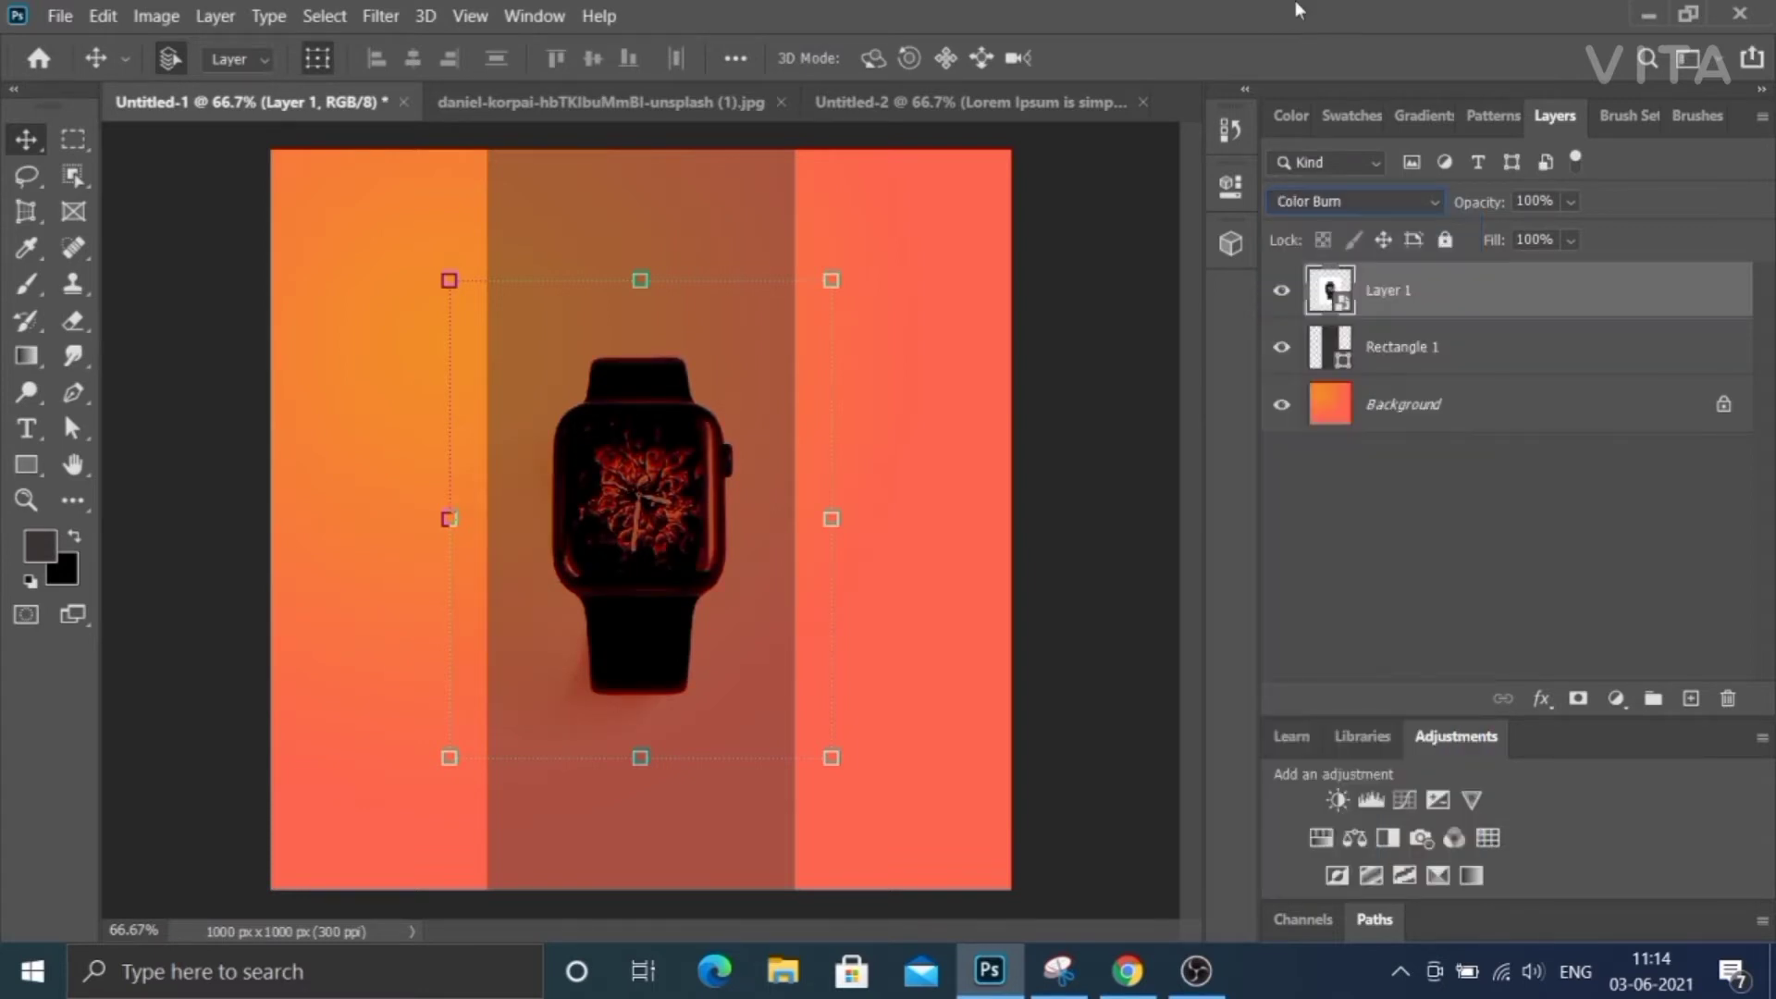
Nudge the watch slightly upward, then switch to the Untitled-2 document.
{"action": "left_click", "coordinate": [1115, 164]}
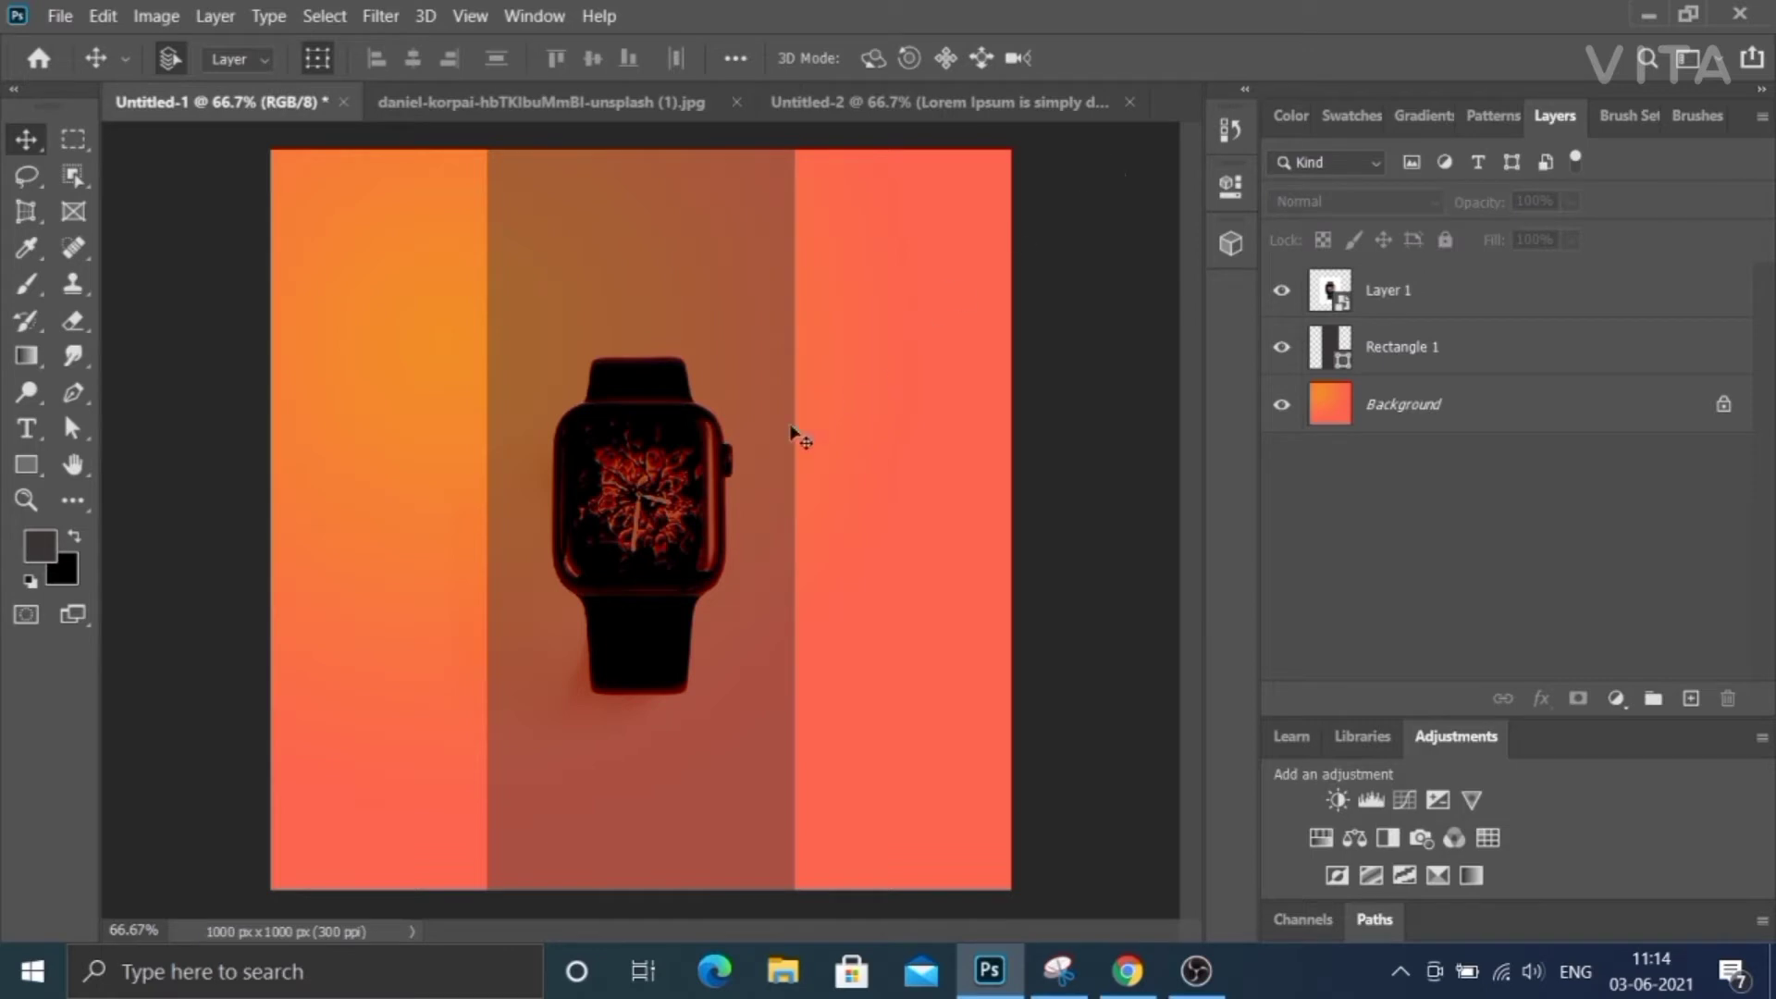
{"action": "left_click_drag", "start_coordinate": [615, 486], "coordinate": [603, 455]}
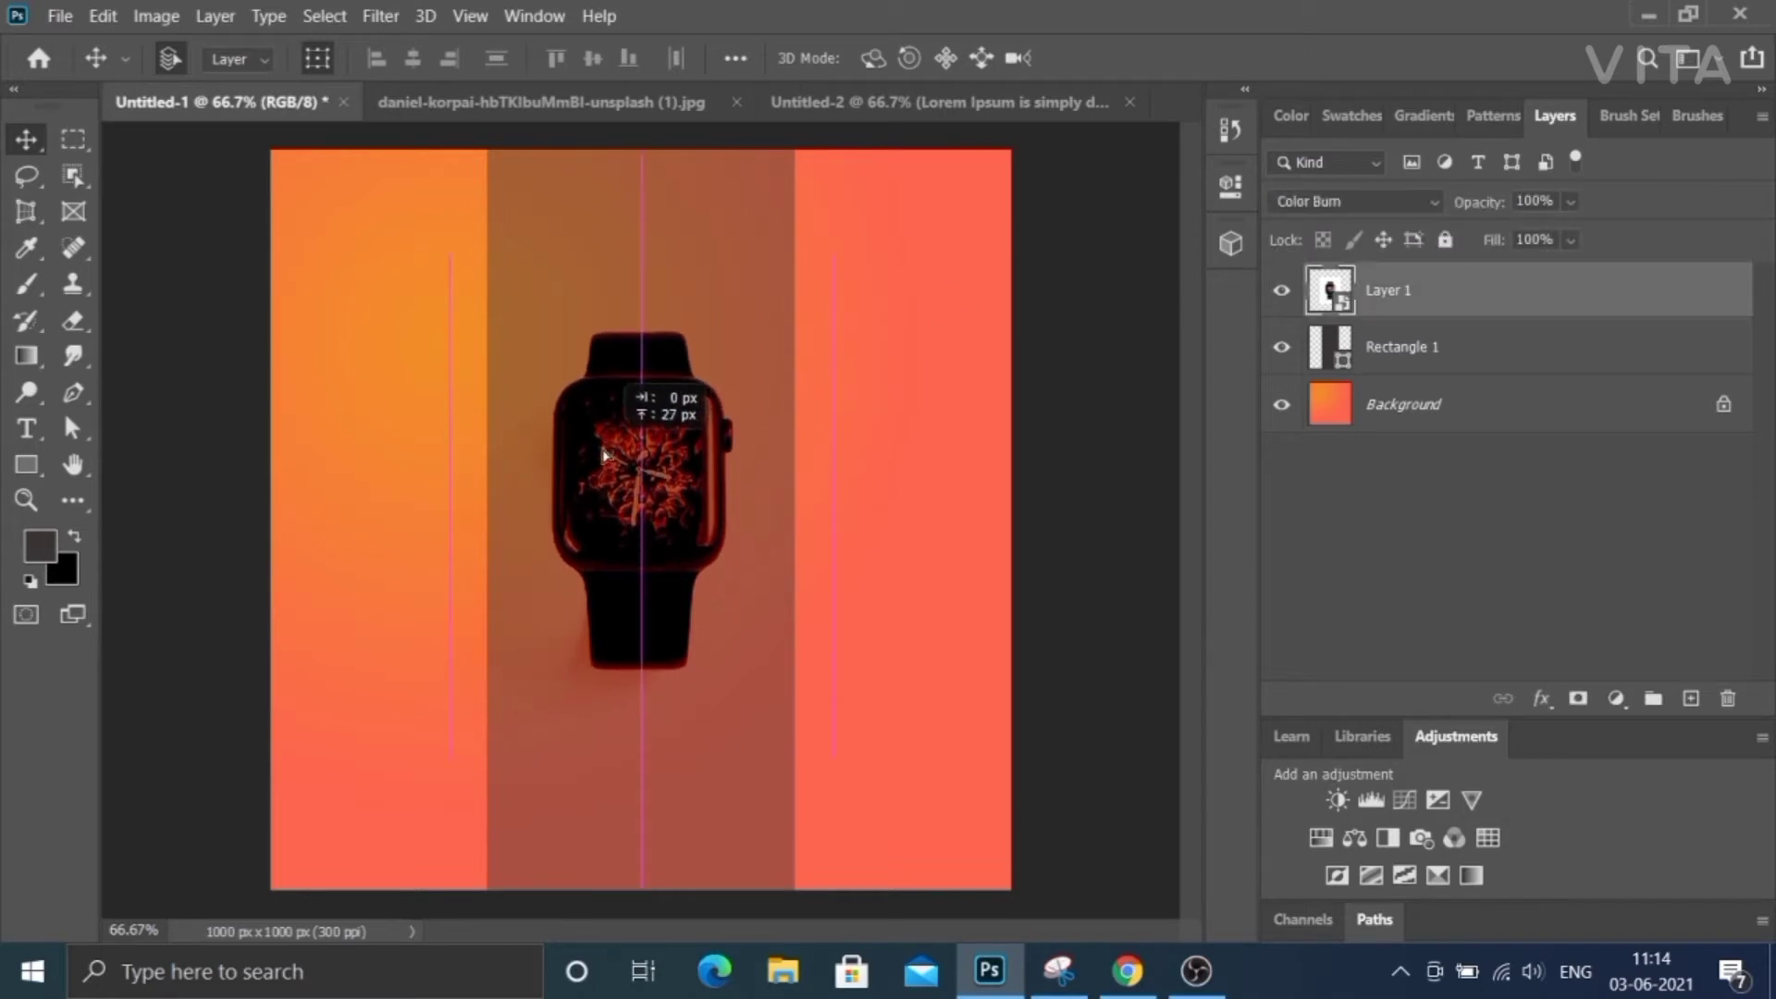
{"action": "left_click", "coordinate": [941, 230]}
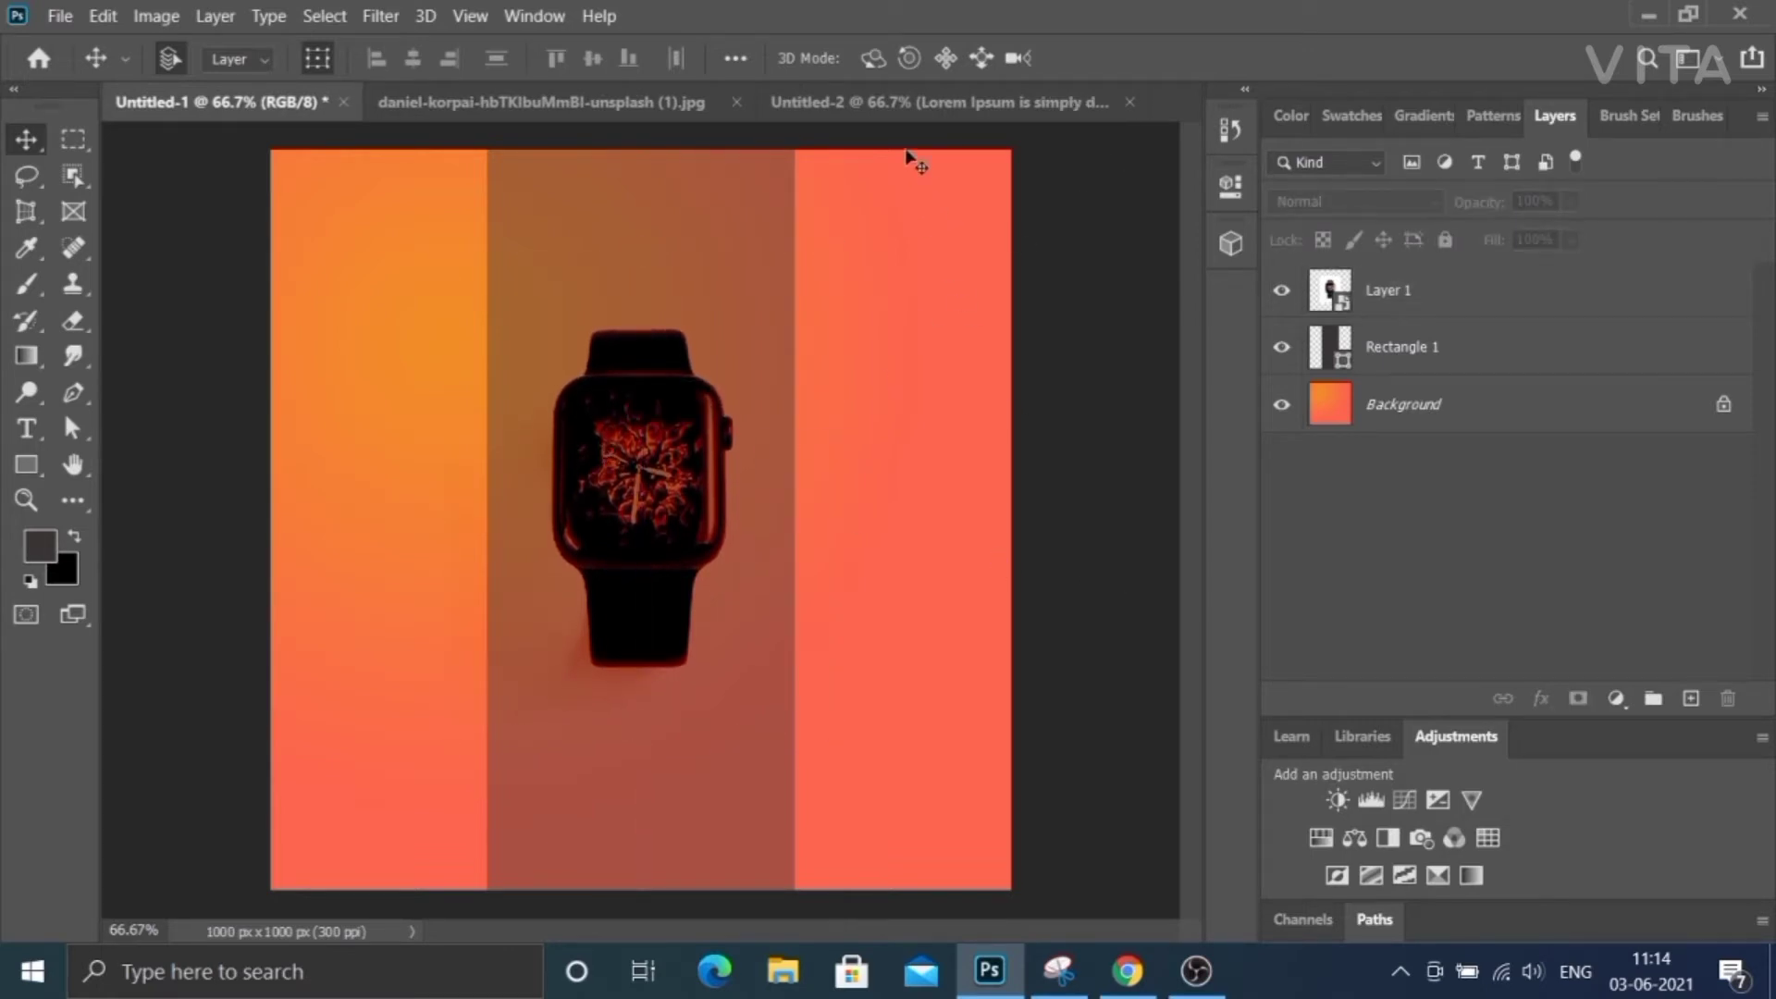
{"action": "left_click", "coordinate": [905, 99]}
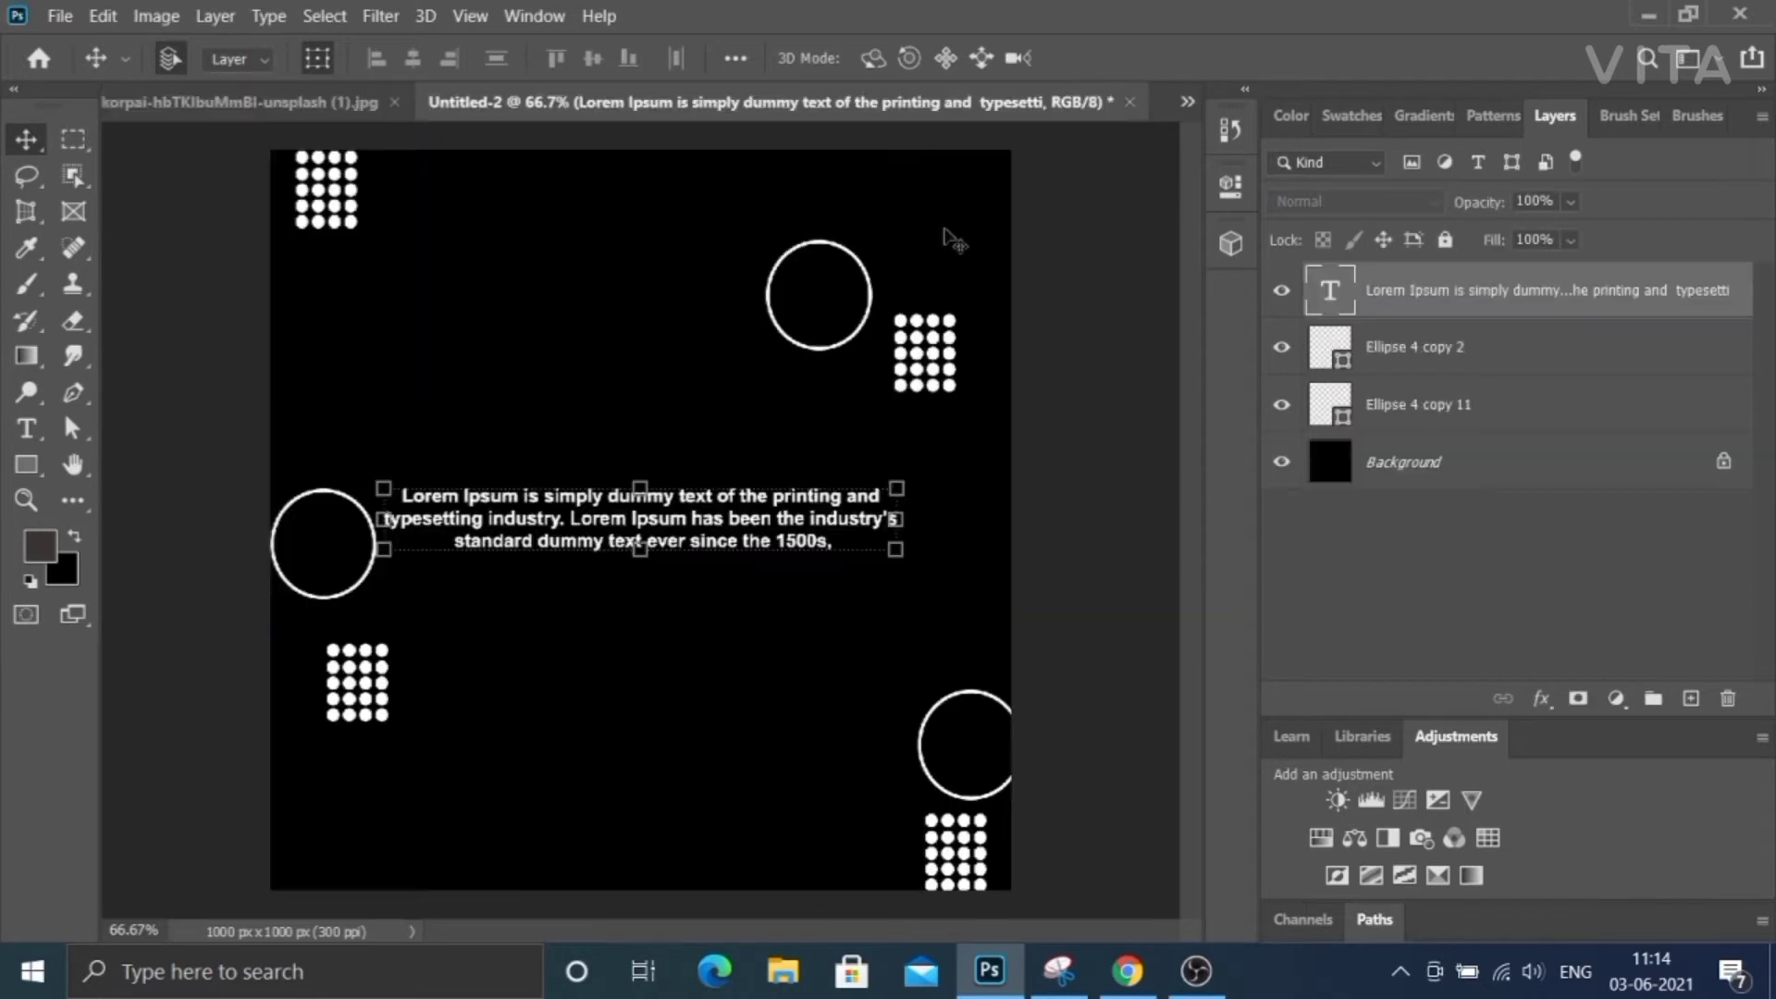
Copy the Ellipse 4 copy 11 dot grid layer into the Untitled-1 design.
{"action": "left_click", "coordinate": [957, 390]}
{"action": "key", "text": "ctrl"}
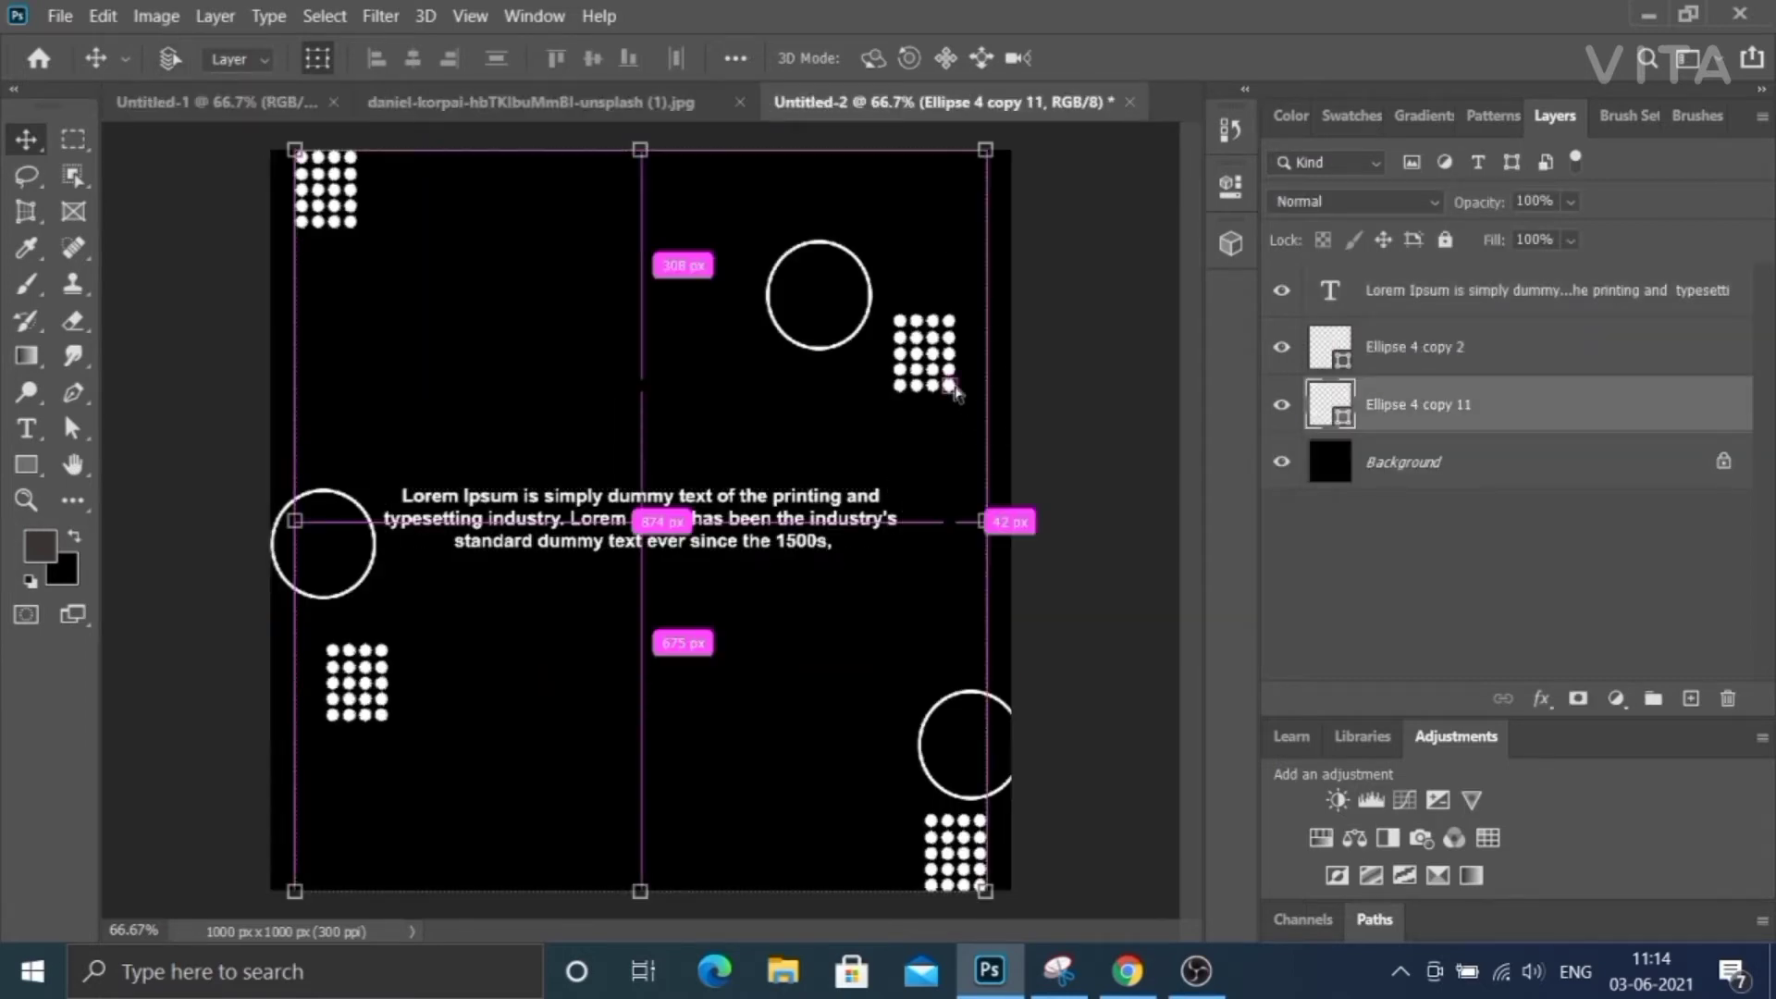
{"action": "left_click", "coordinate": [216, 106]}
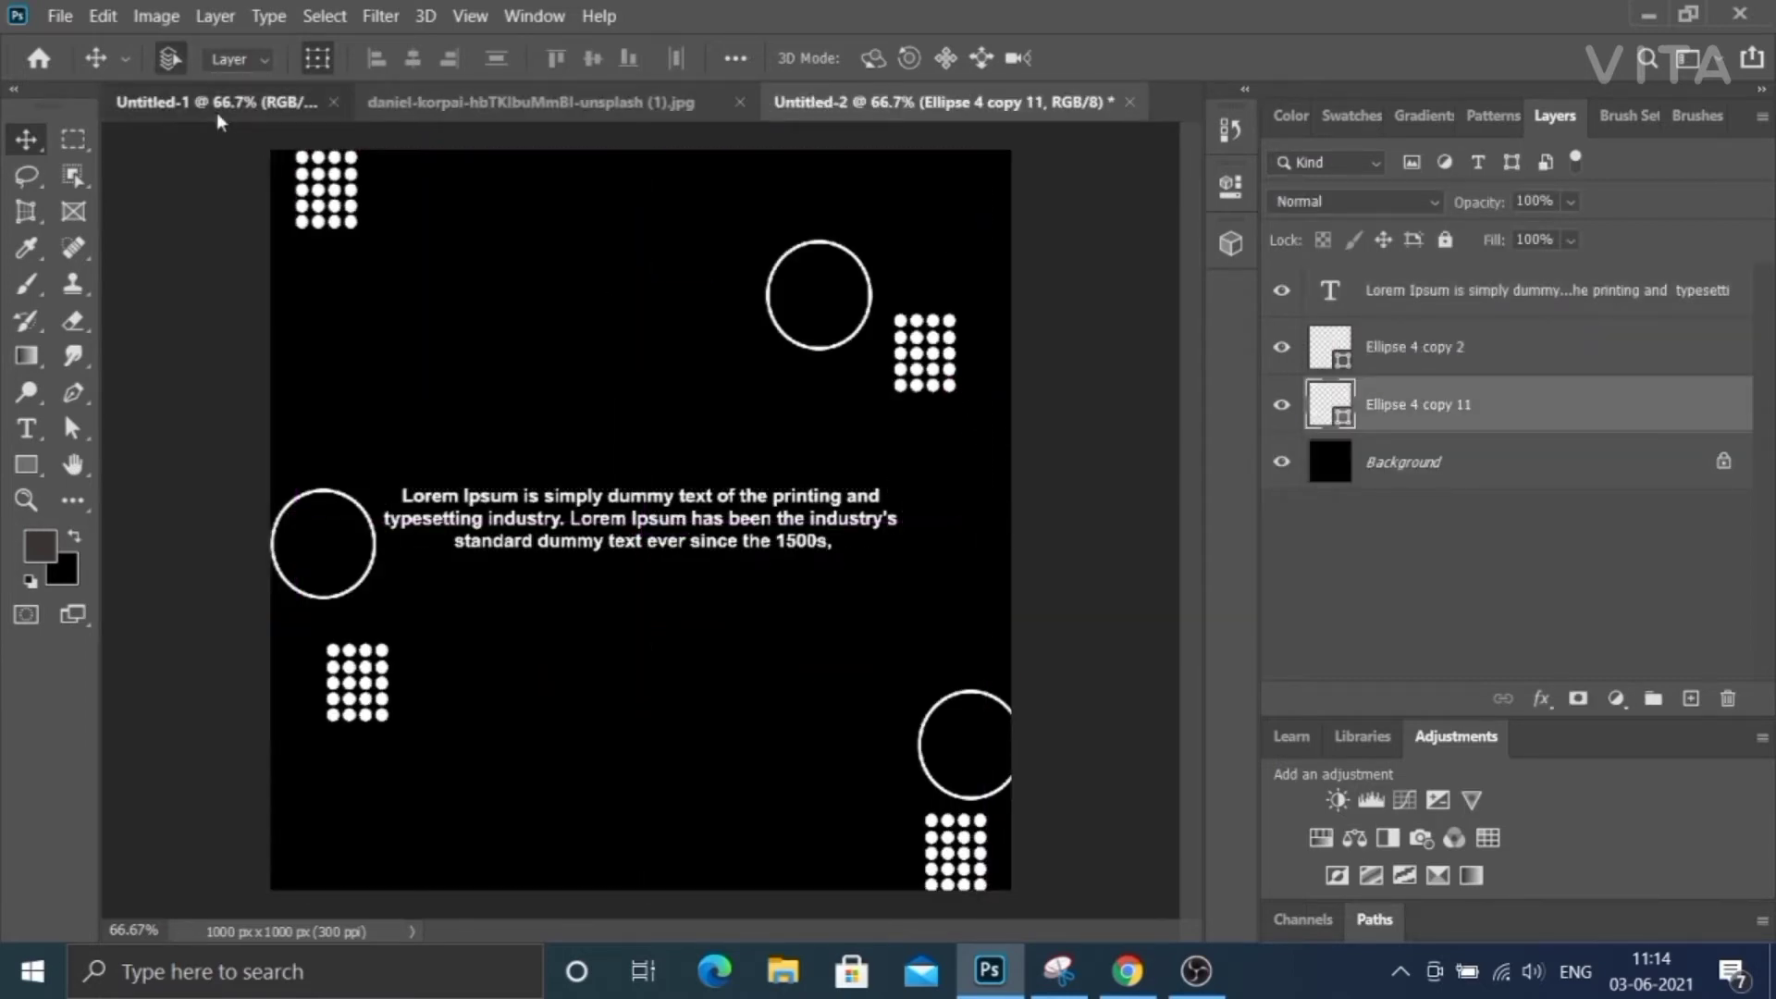
{"action": "left_click_drag", "start_coordinate": [662, 428], "coordinate": [662, 425]}
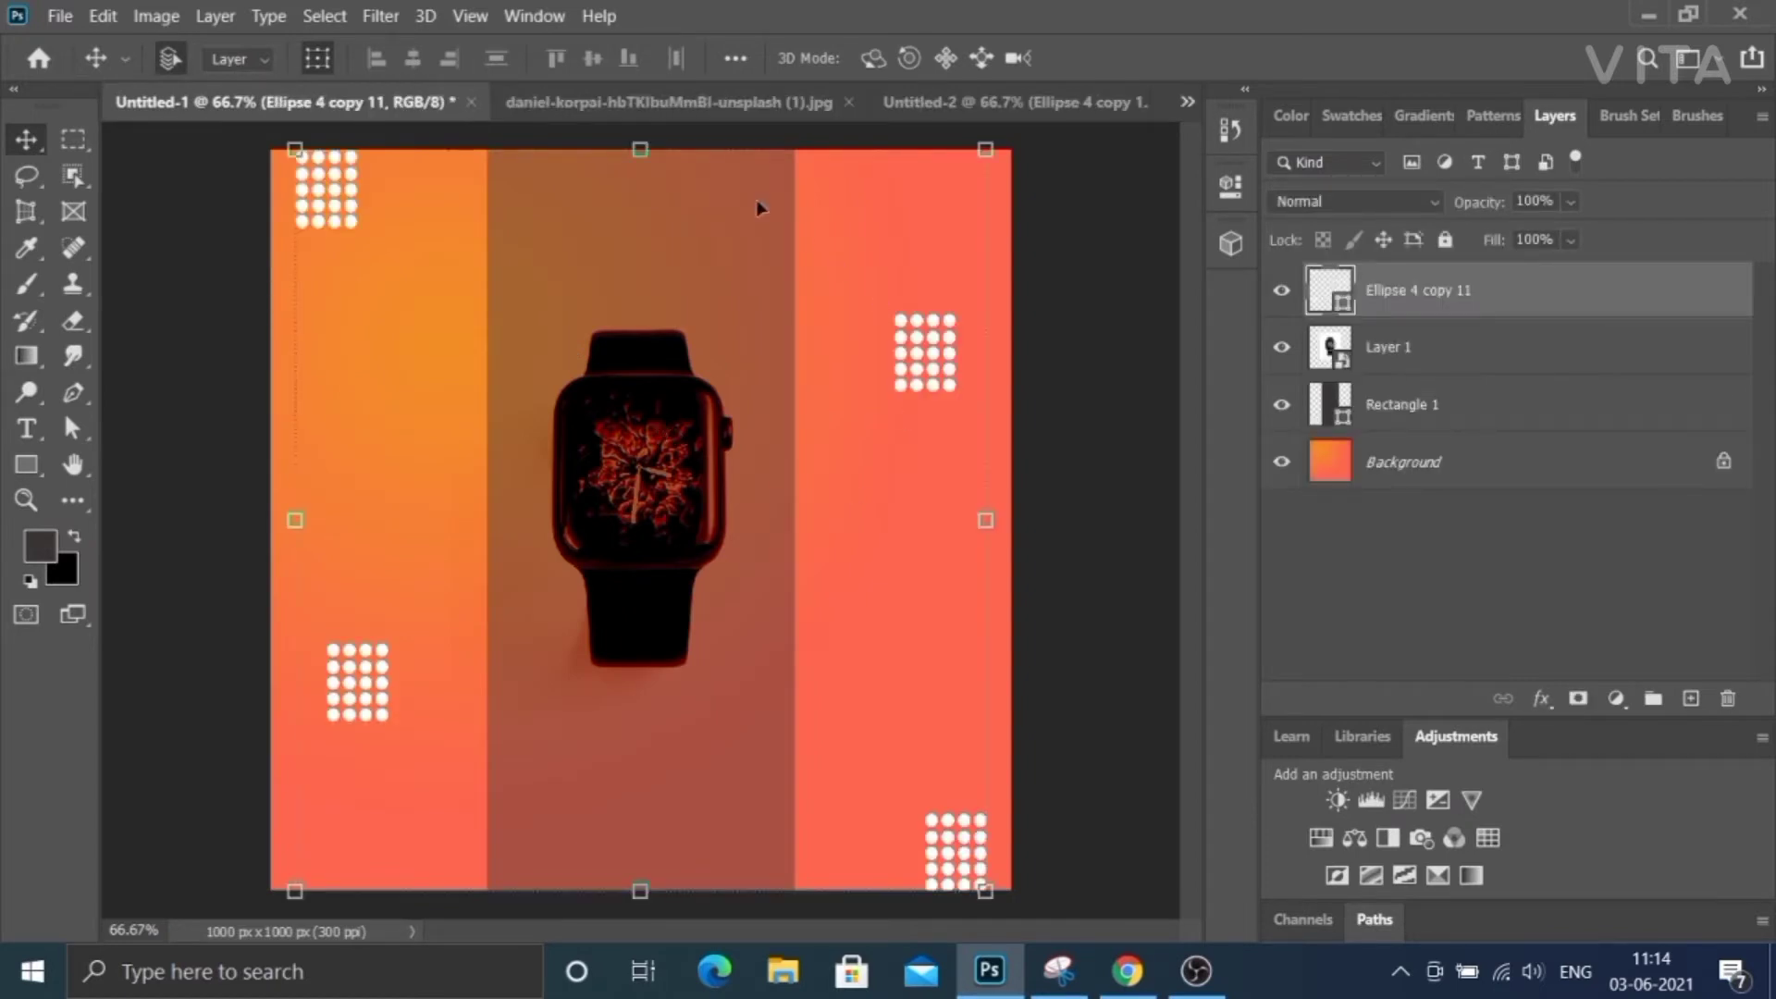
{"action": "left_click", "coordinate": [1062, 278]}
{"action": "left_click", "coordinate": [1008, 99]}
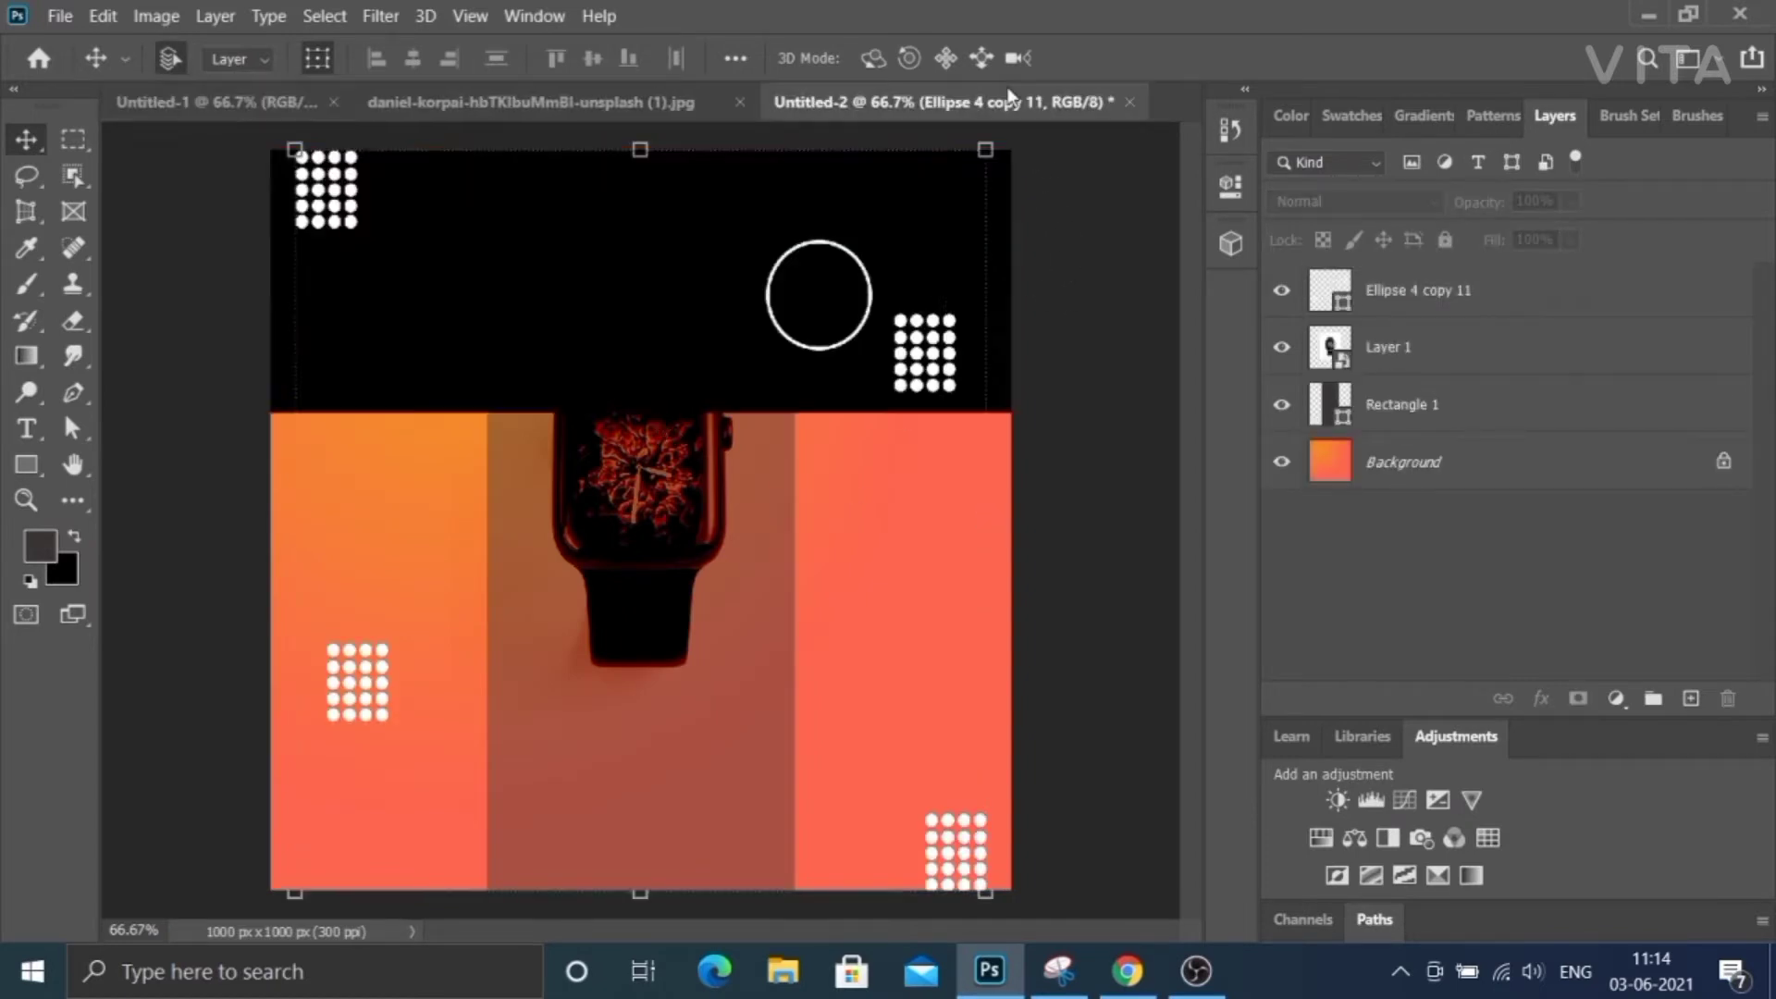
{"action": "left_click", "coordinate": [861, 345]}
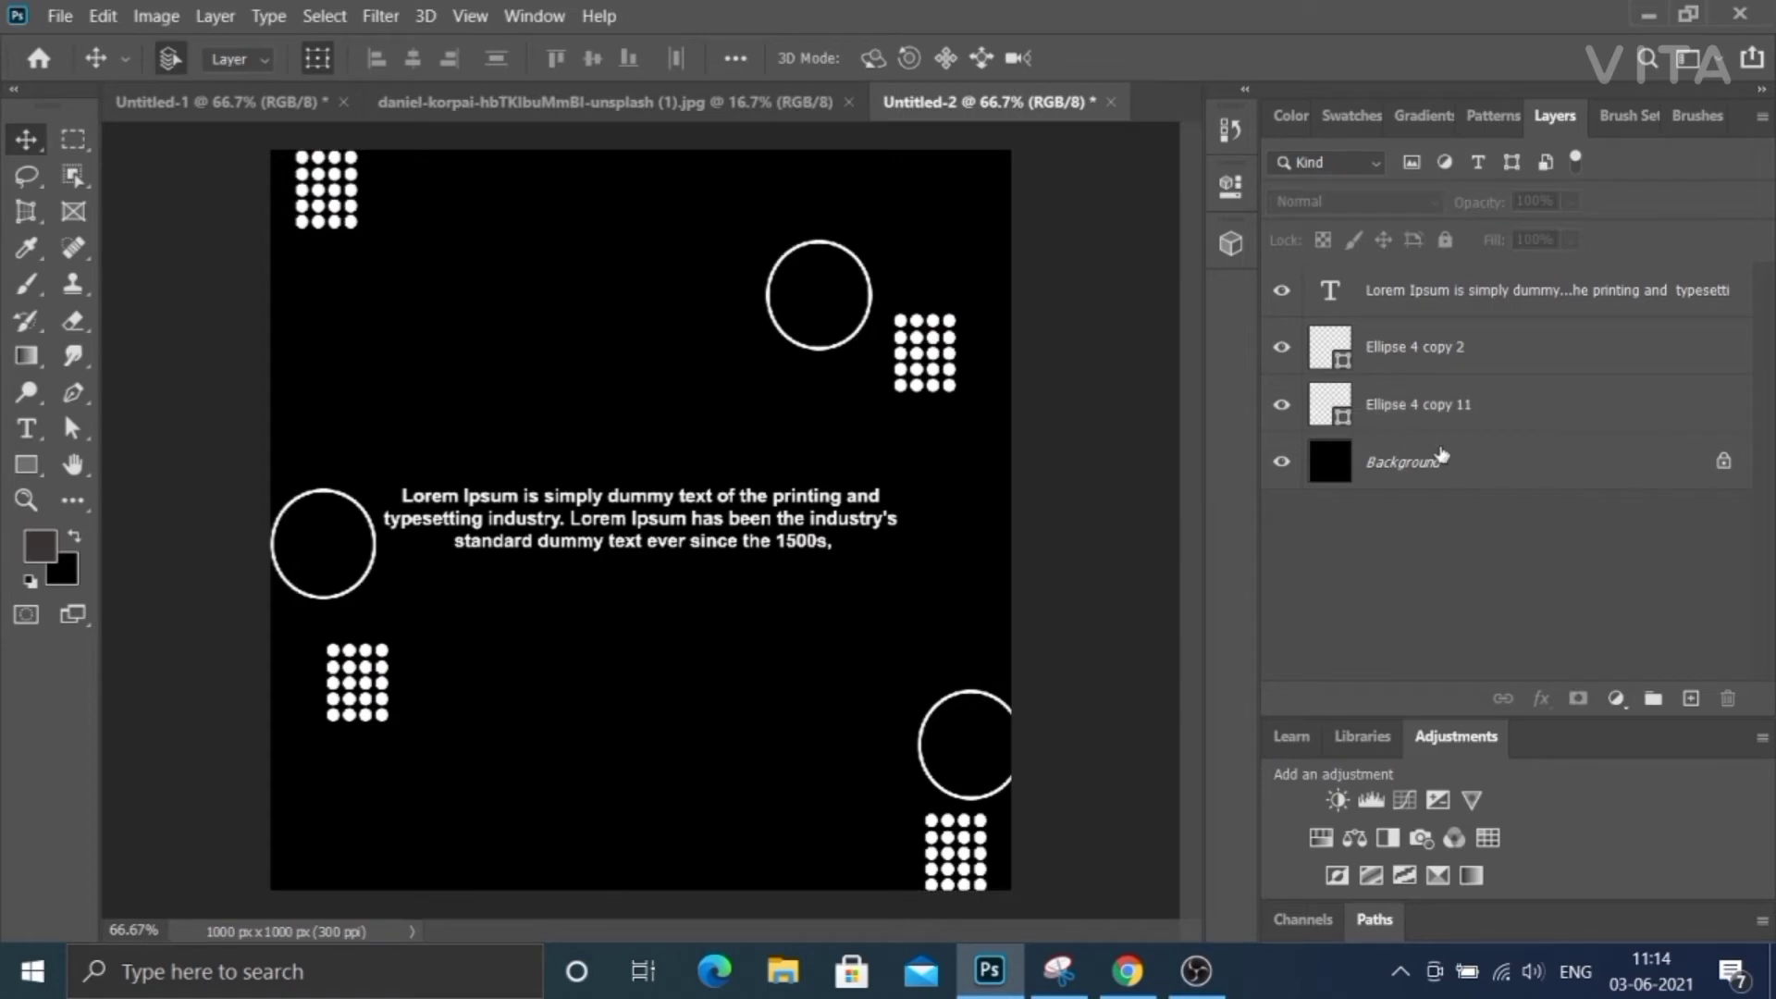
Drag the Ellipse 4 copy 2 outline circles layer onto the watch design canvas.
{"action": "left_click", "coordinate": [1398, 411]}
{"action": "left_click", "coordinate": [1398, 361]}
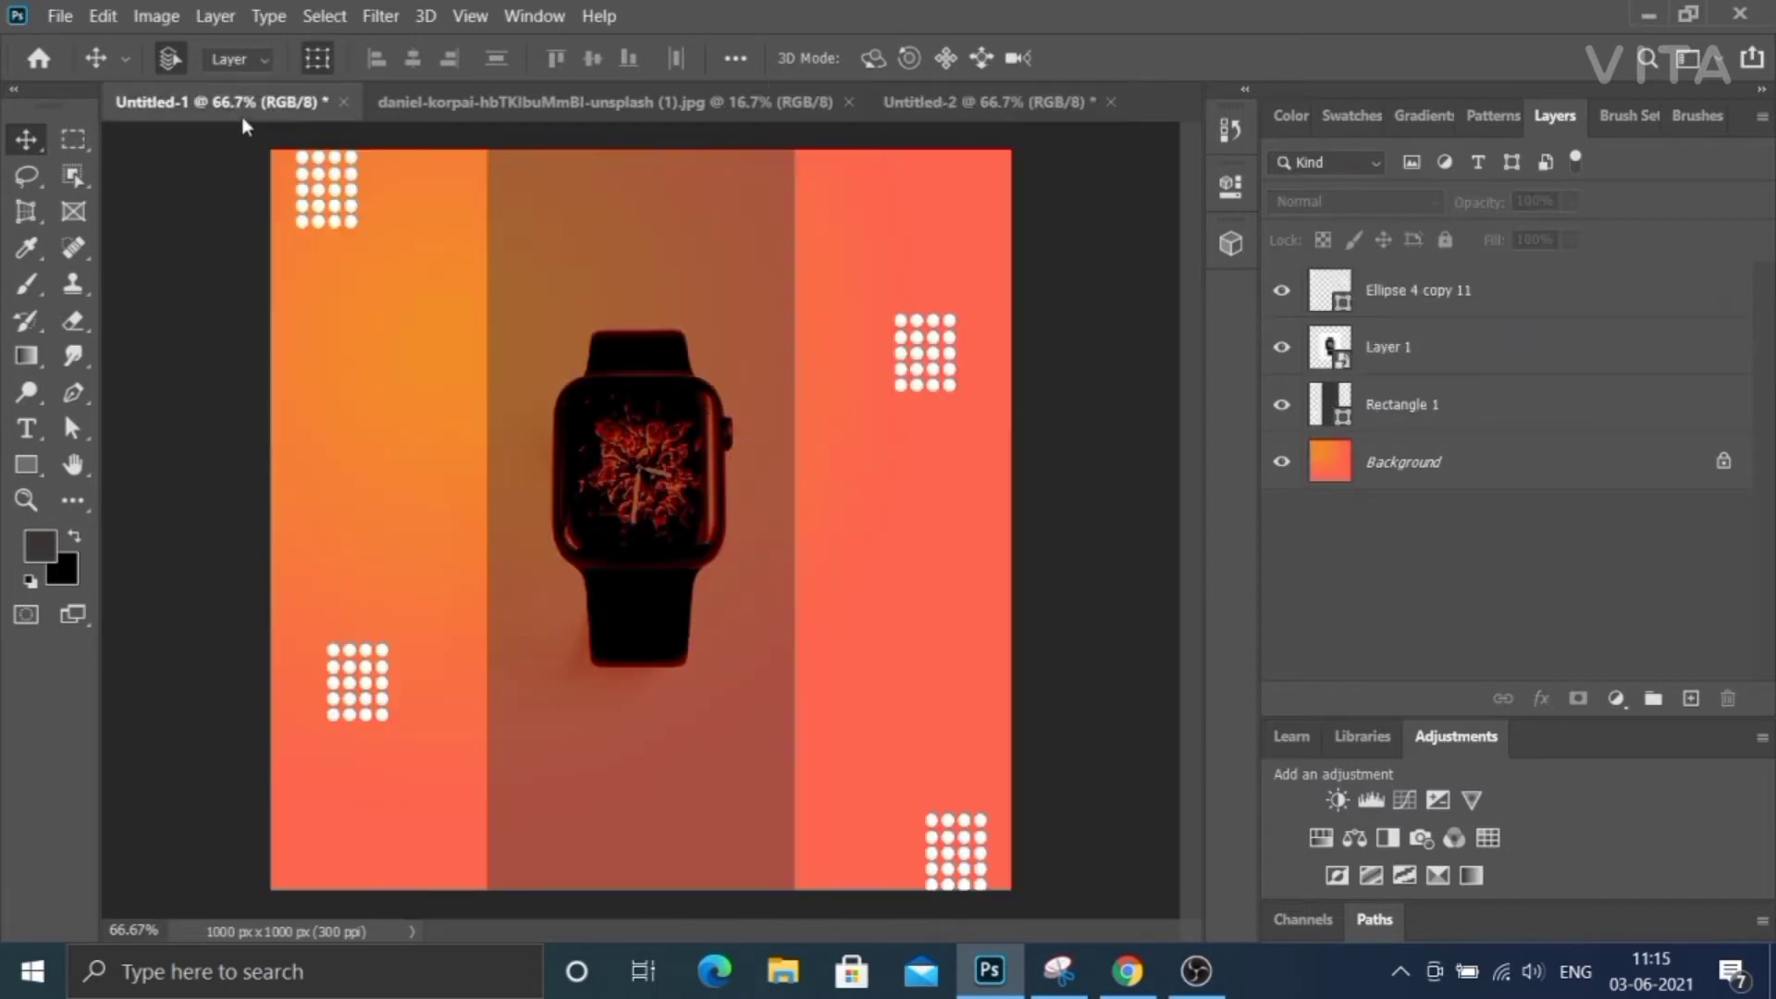
{"action": "left_click_drag", "start_coordinate": [242, 125], "coordinate": [743, 605]}
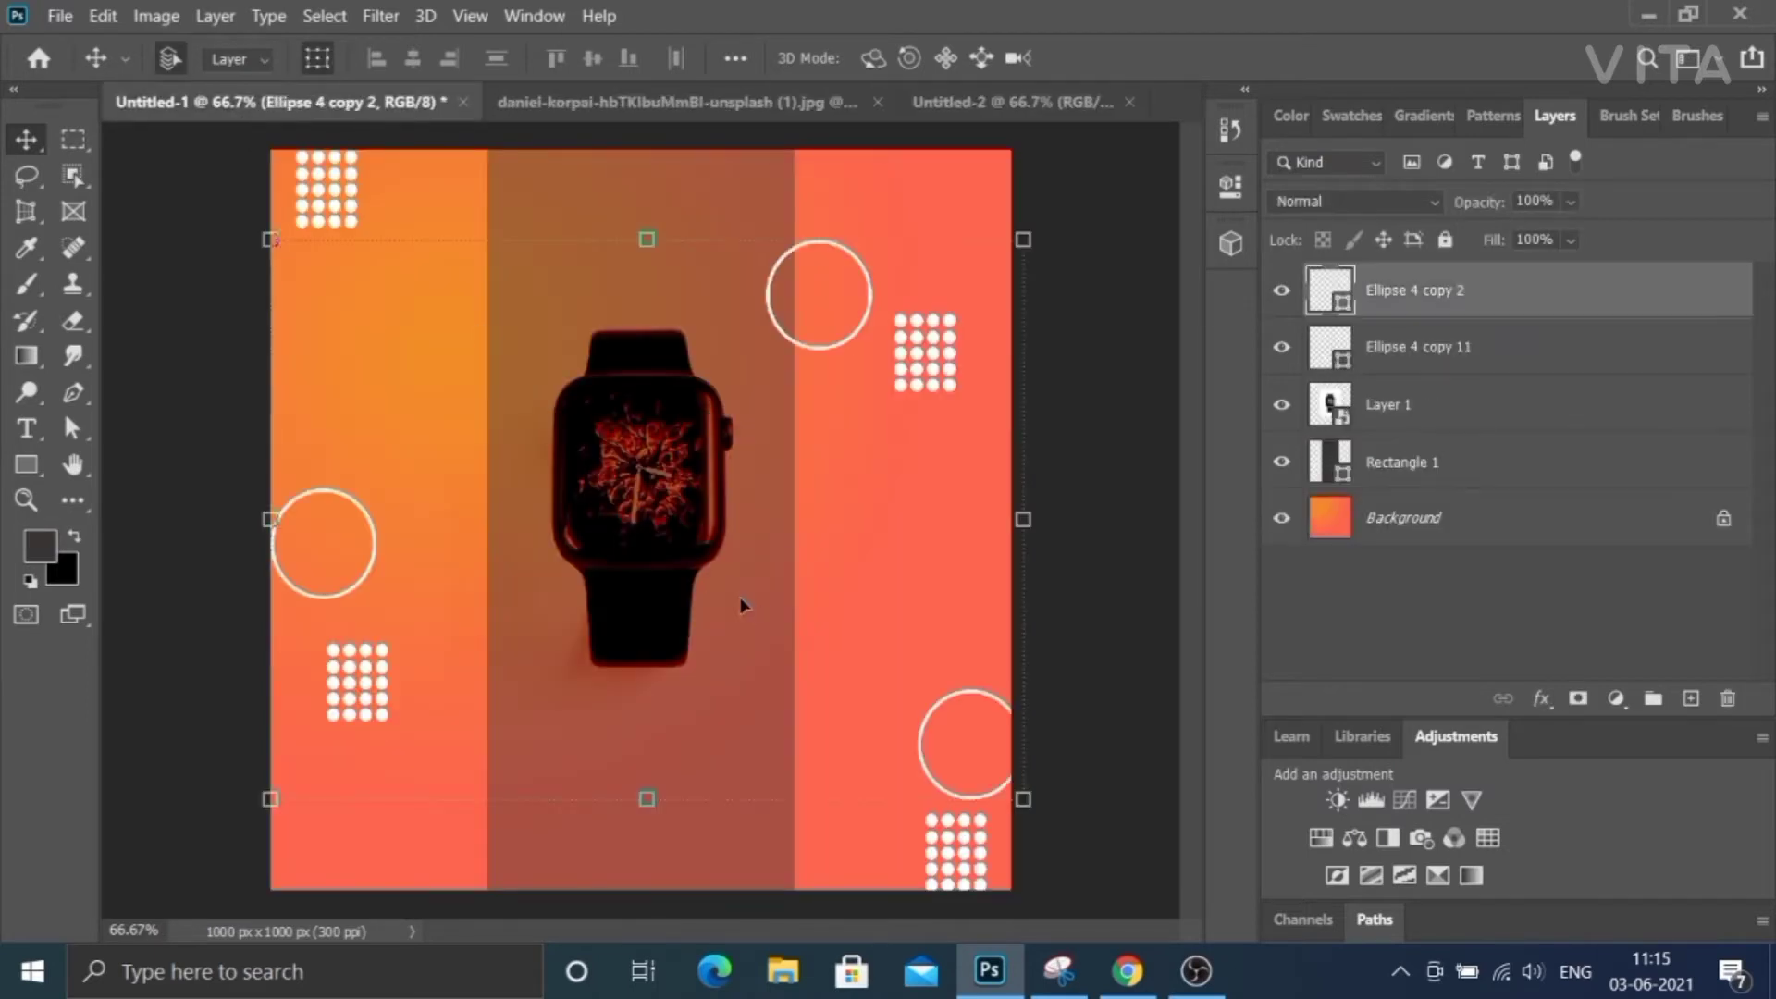
{"action": "left_click", "coordinate": [983, 708], "text": "shift"}
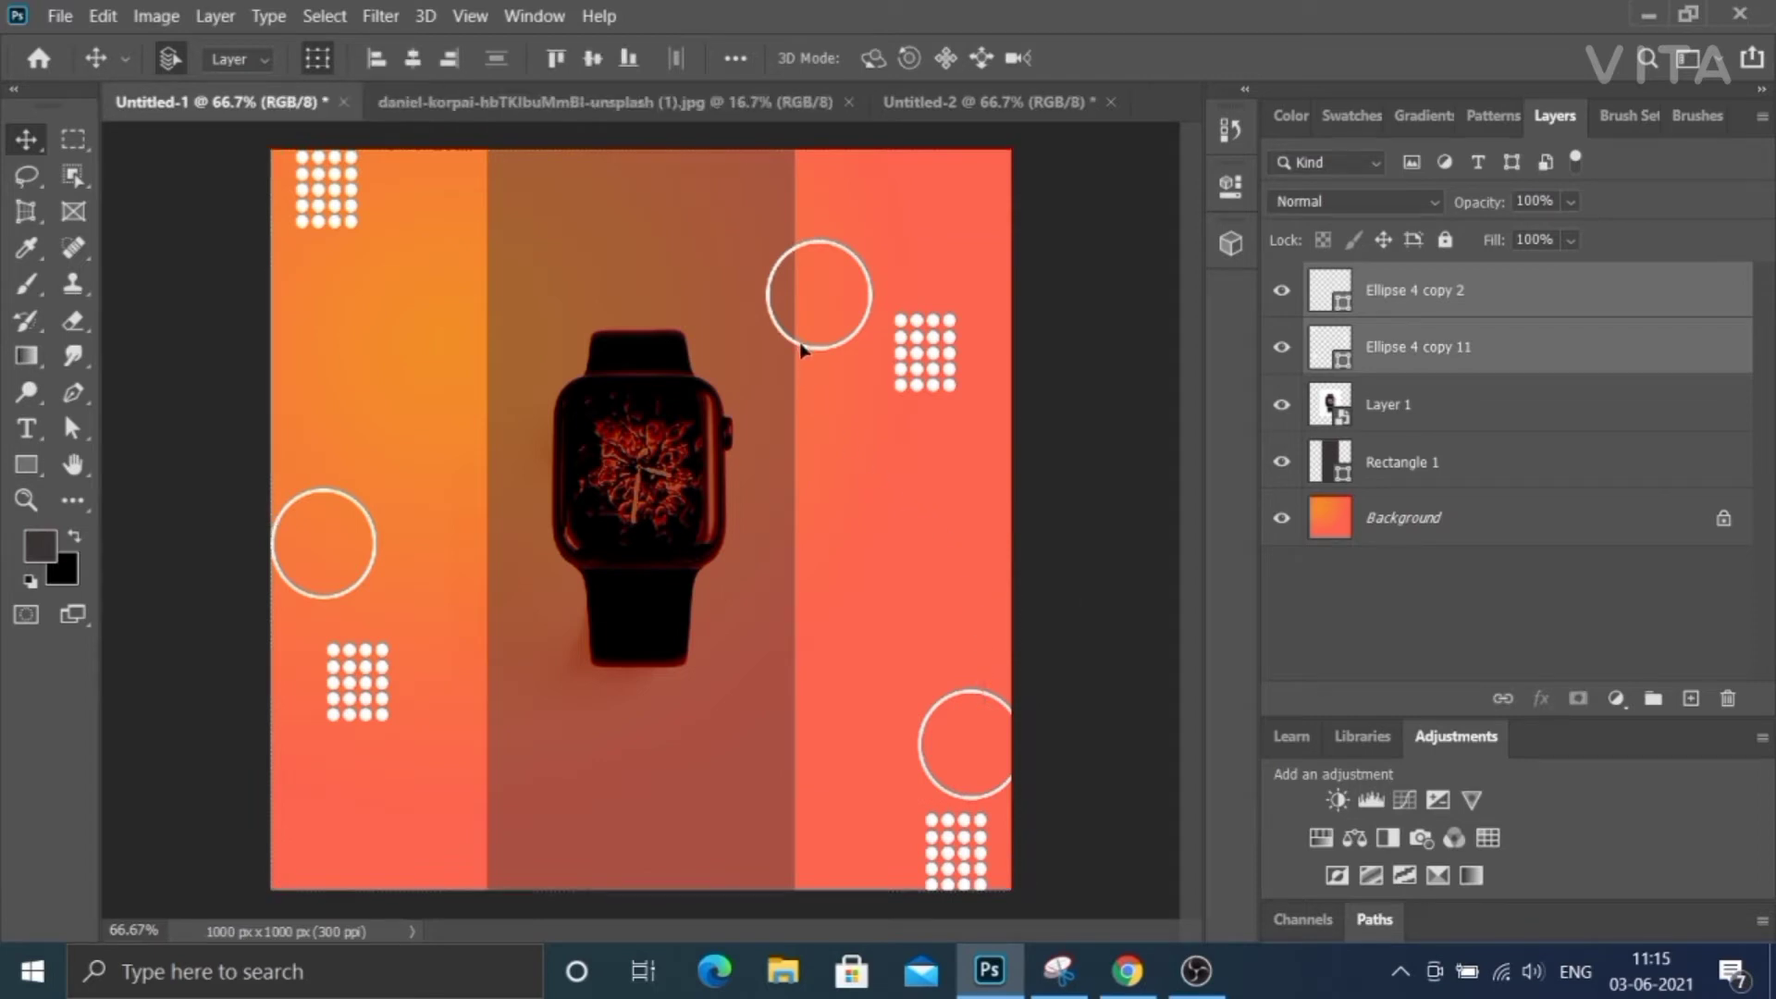
{"action": "left_click", "coordinate": [1425, 293]}
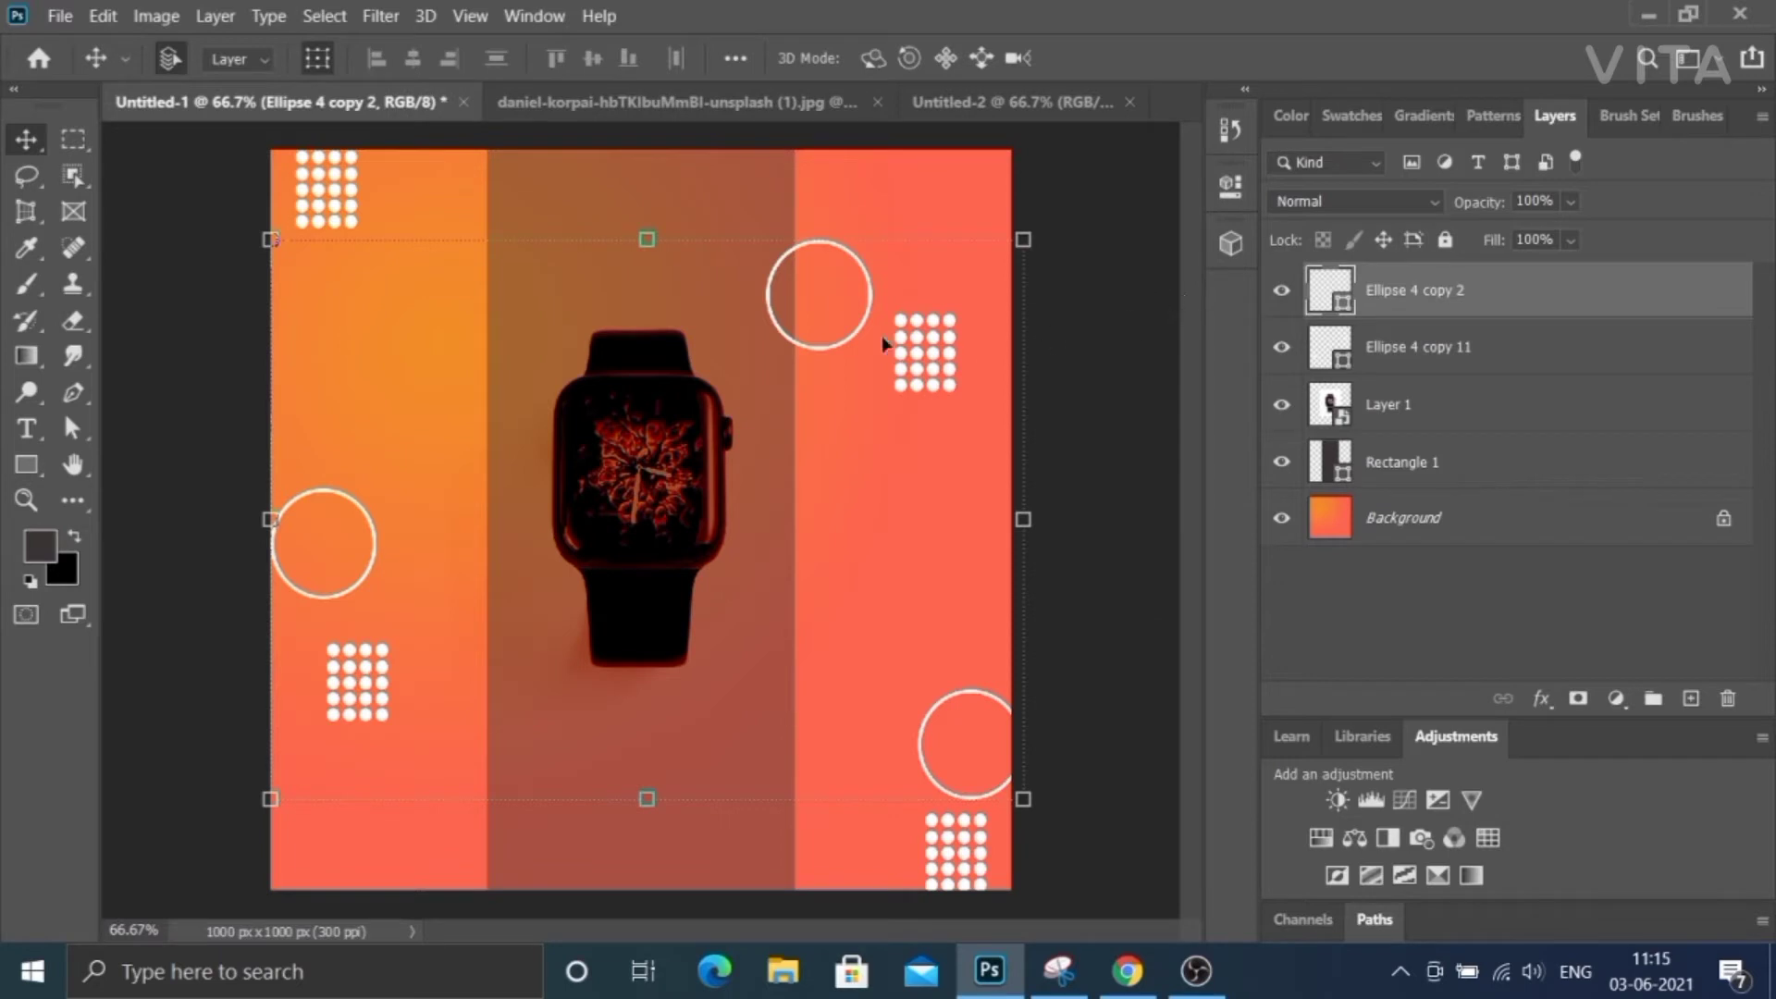
{"action": "left_click", "coordinate": [836, 336], "text": "shift"}
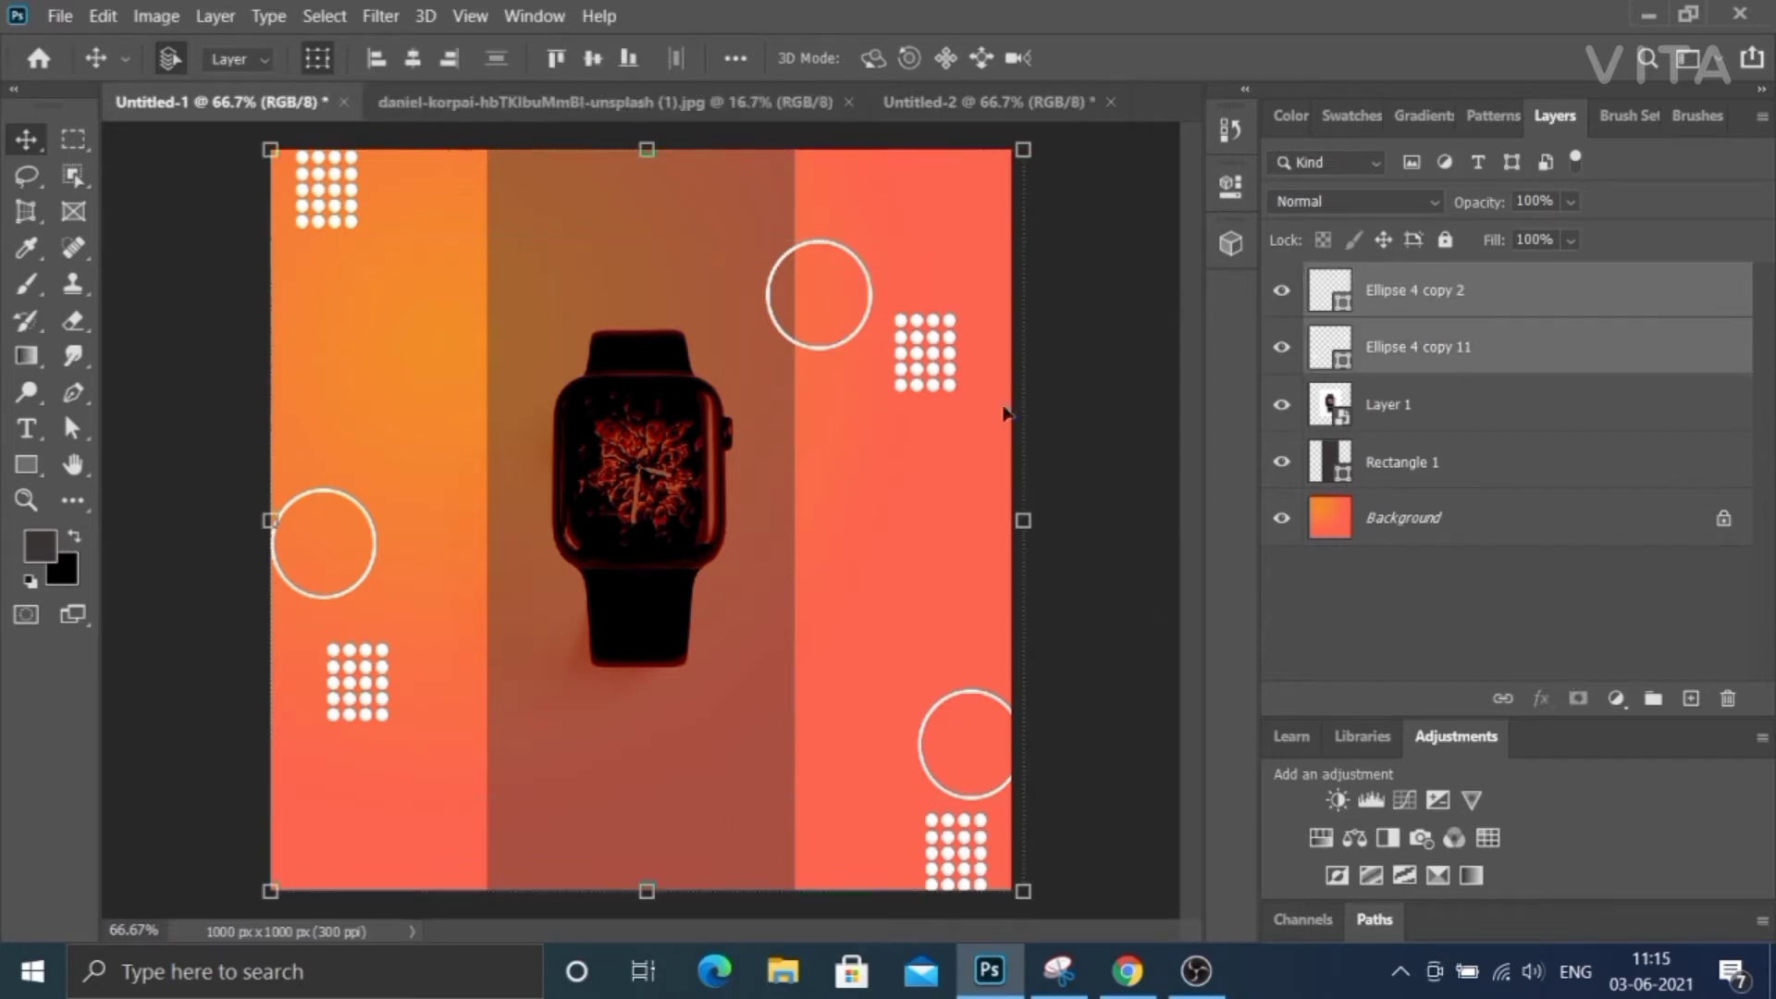
{"action": "left_click", "coordinate": [1139, 461]}
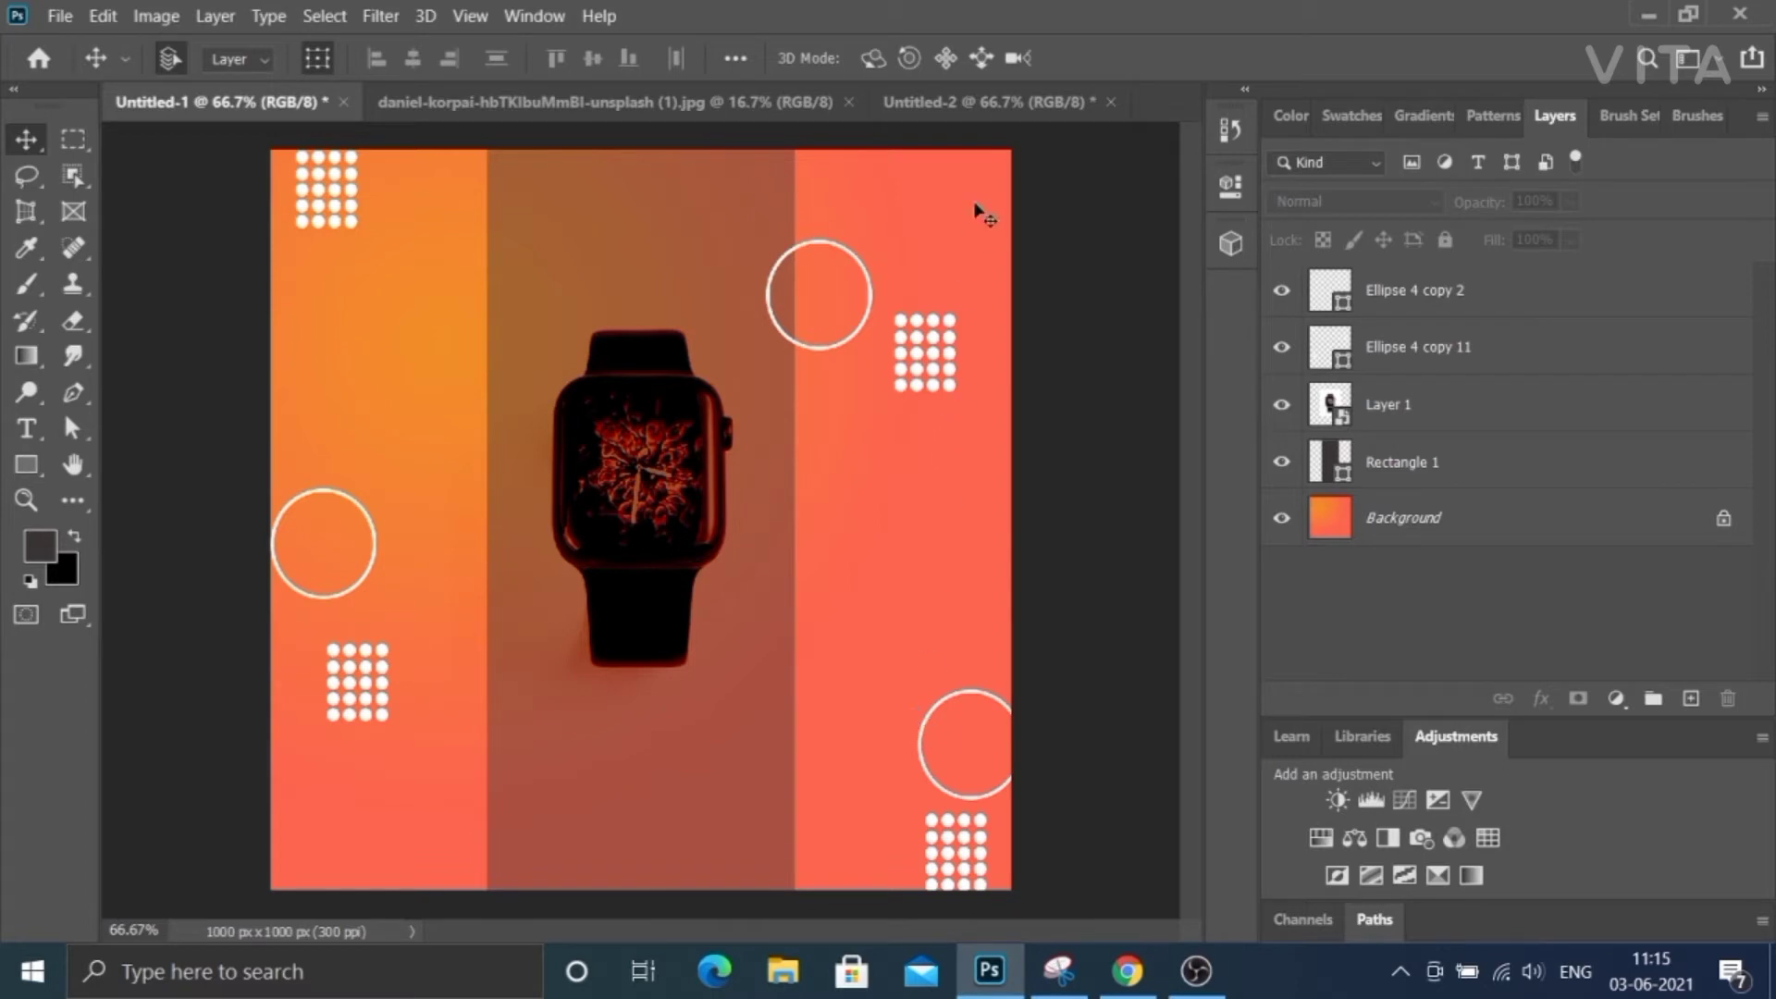
Copy the Lorem Ipsum paragraph from Untitled-2 into Untitled-1 and drag it to the canvas bottom.
{"action": "left_click", "coordinate": [973, 102]}
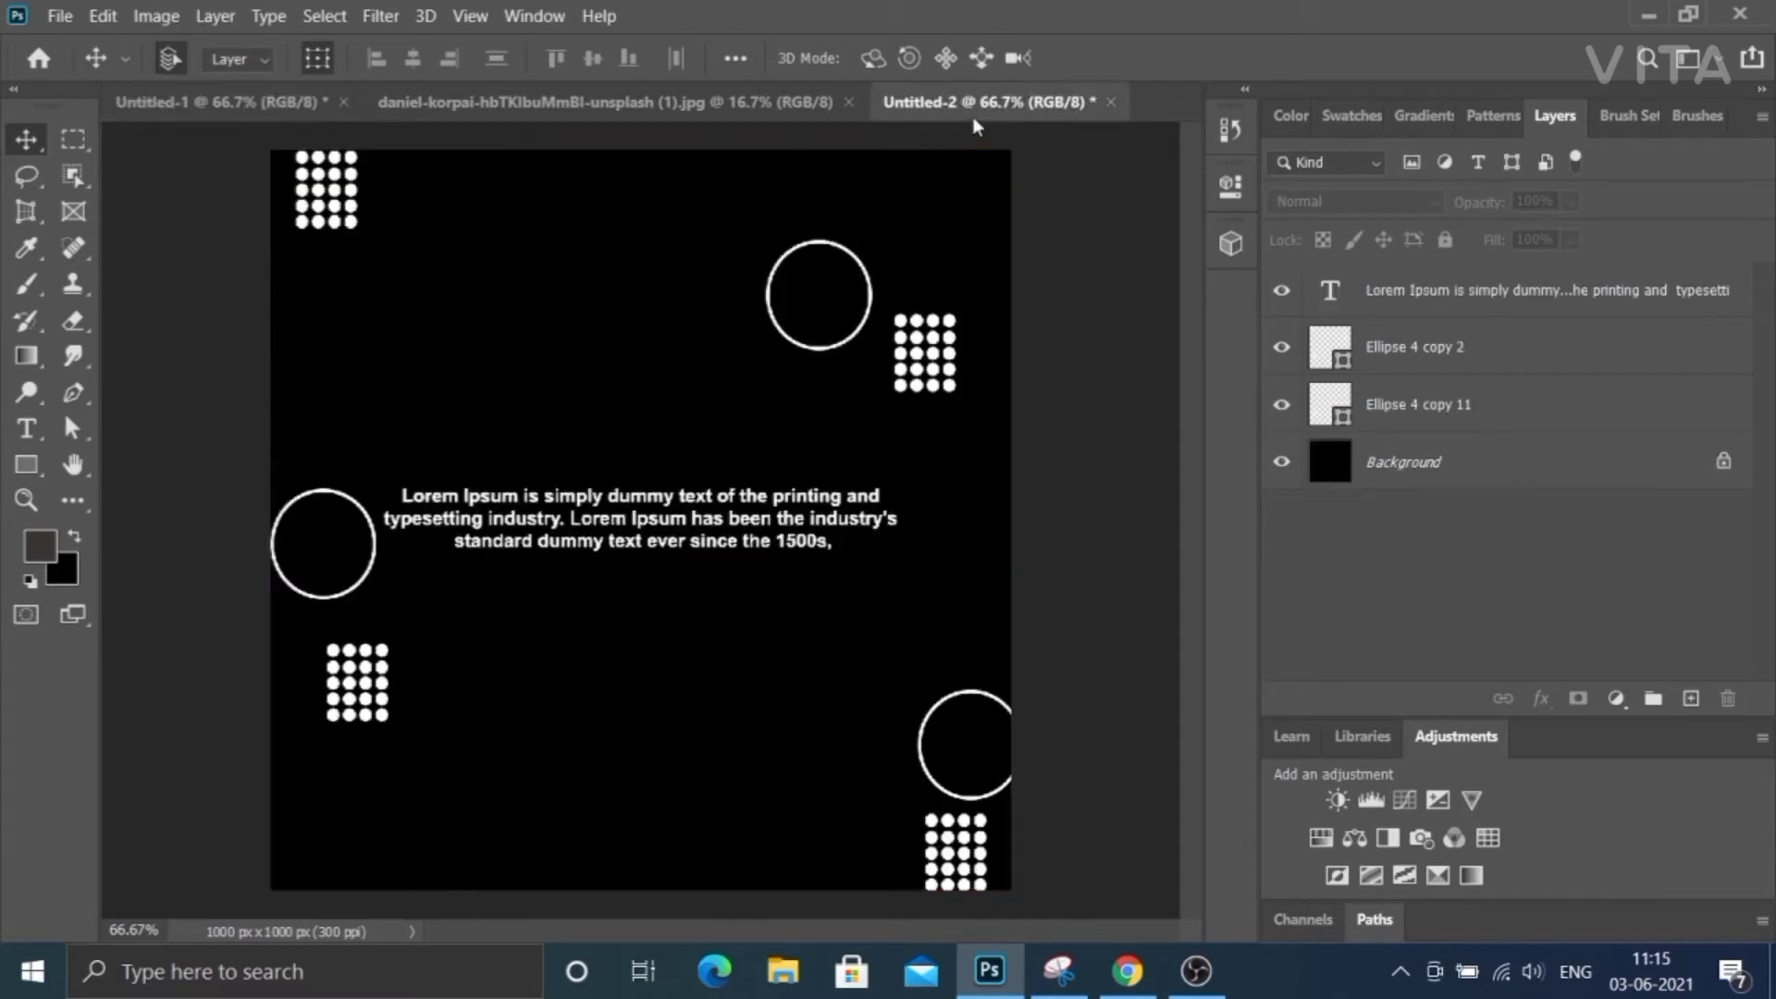
{"action": "left_click", "coordinate": [721, 555]}
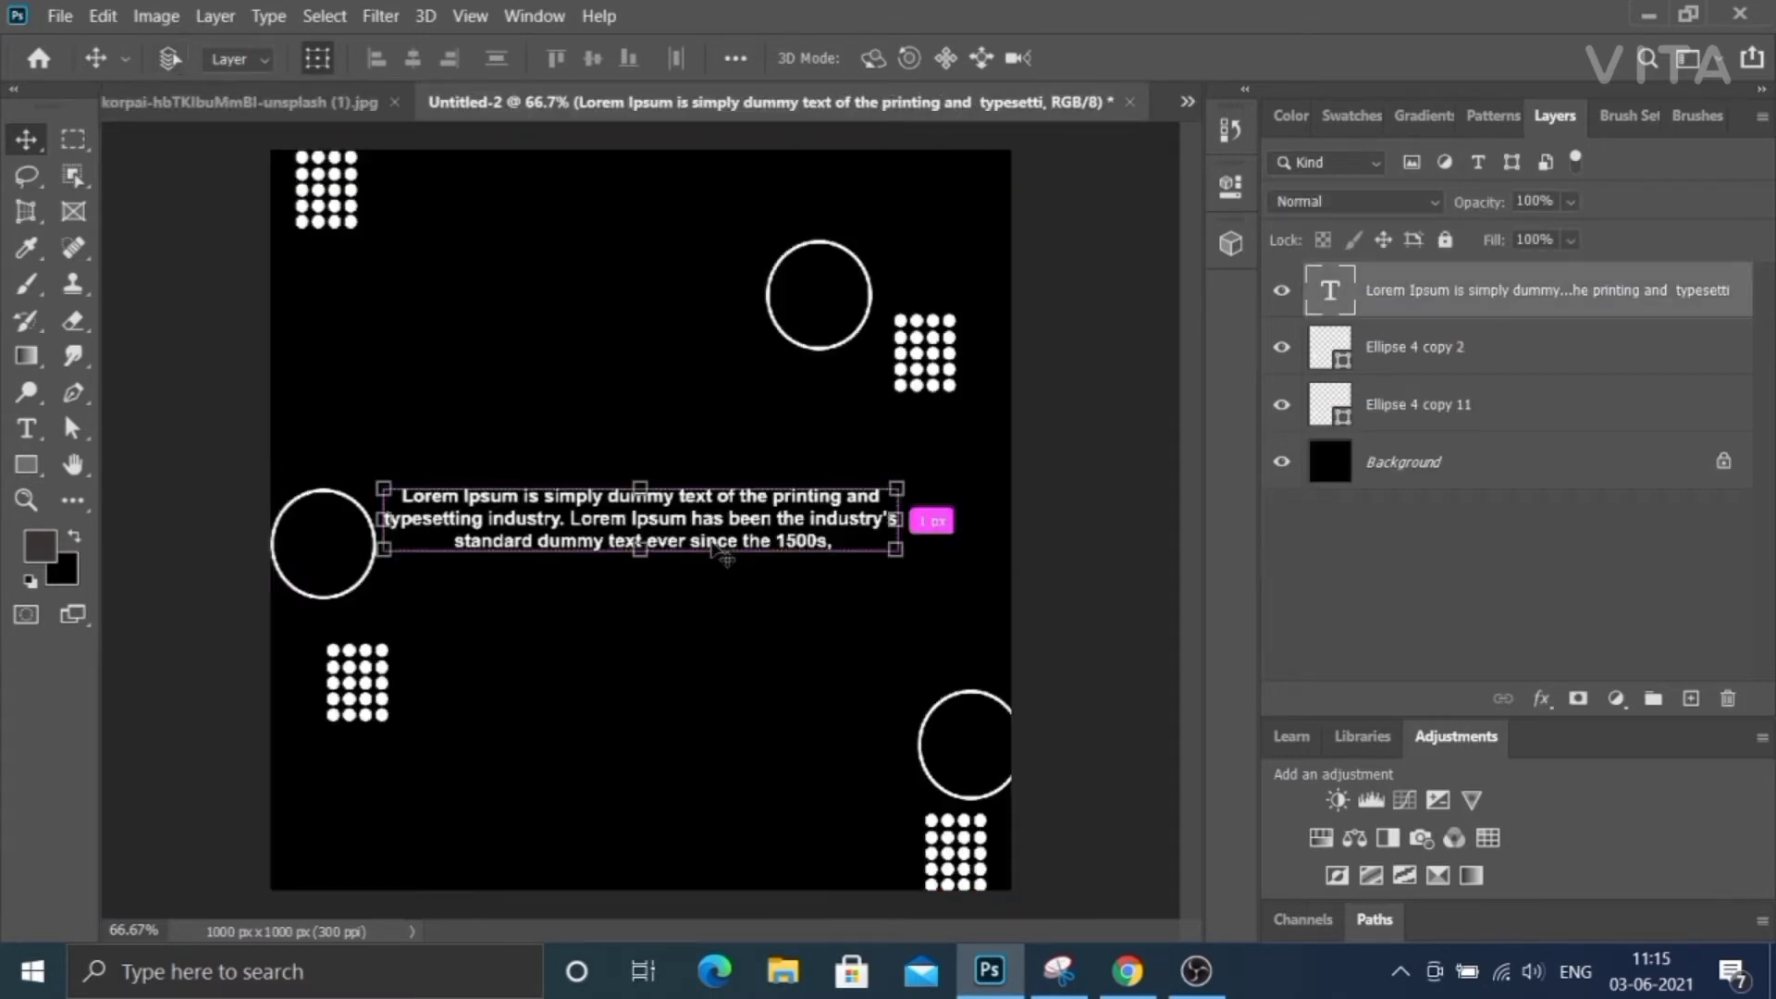
{"action": "left_click", "coordinate": [1187, 101]}
{"action": "left_click", "coordinate": [1272, 111]}
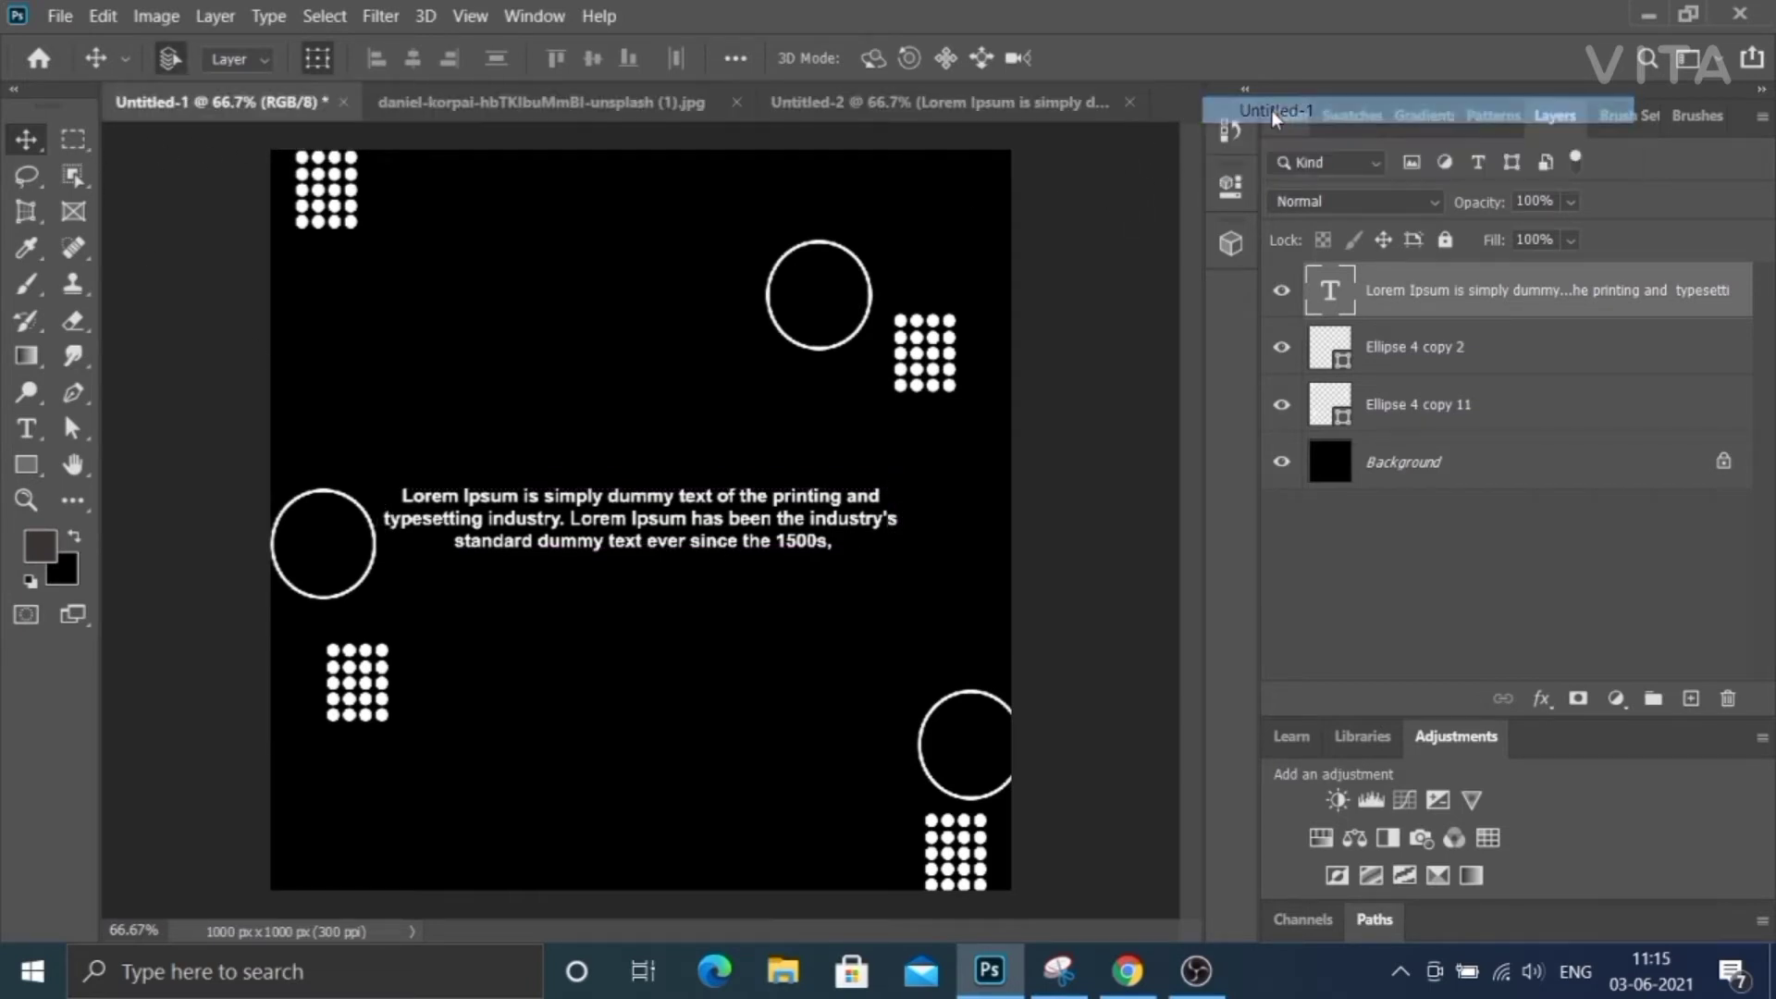
{"action": "key", "text": "ctrl+v"}
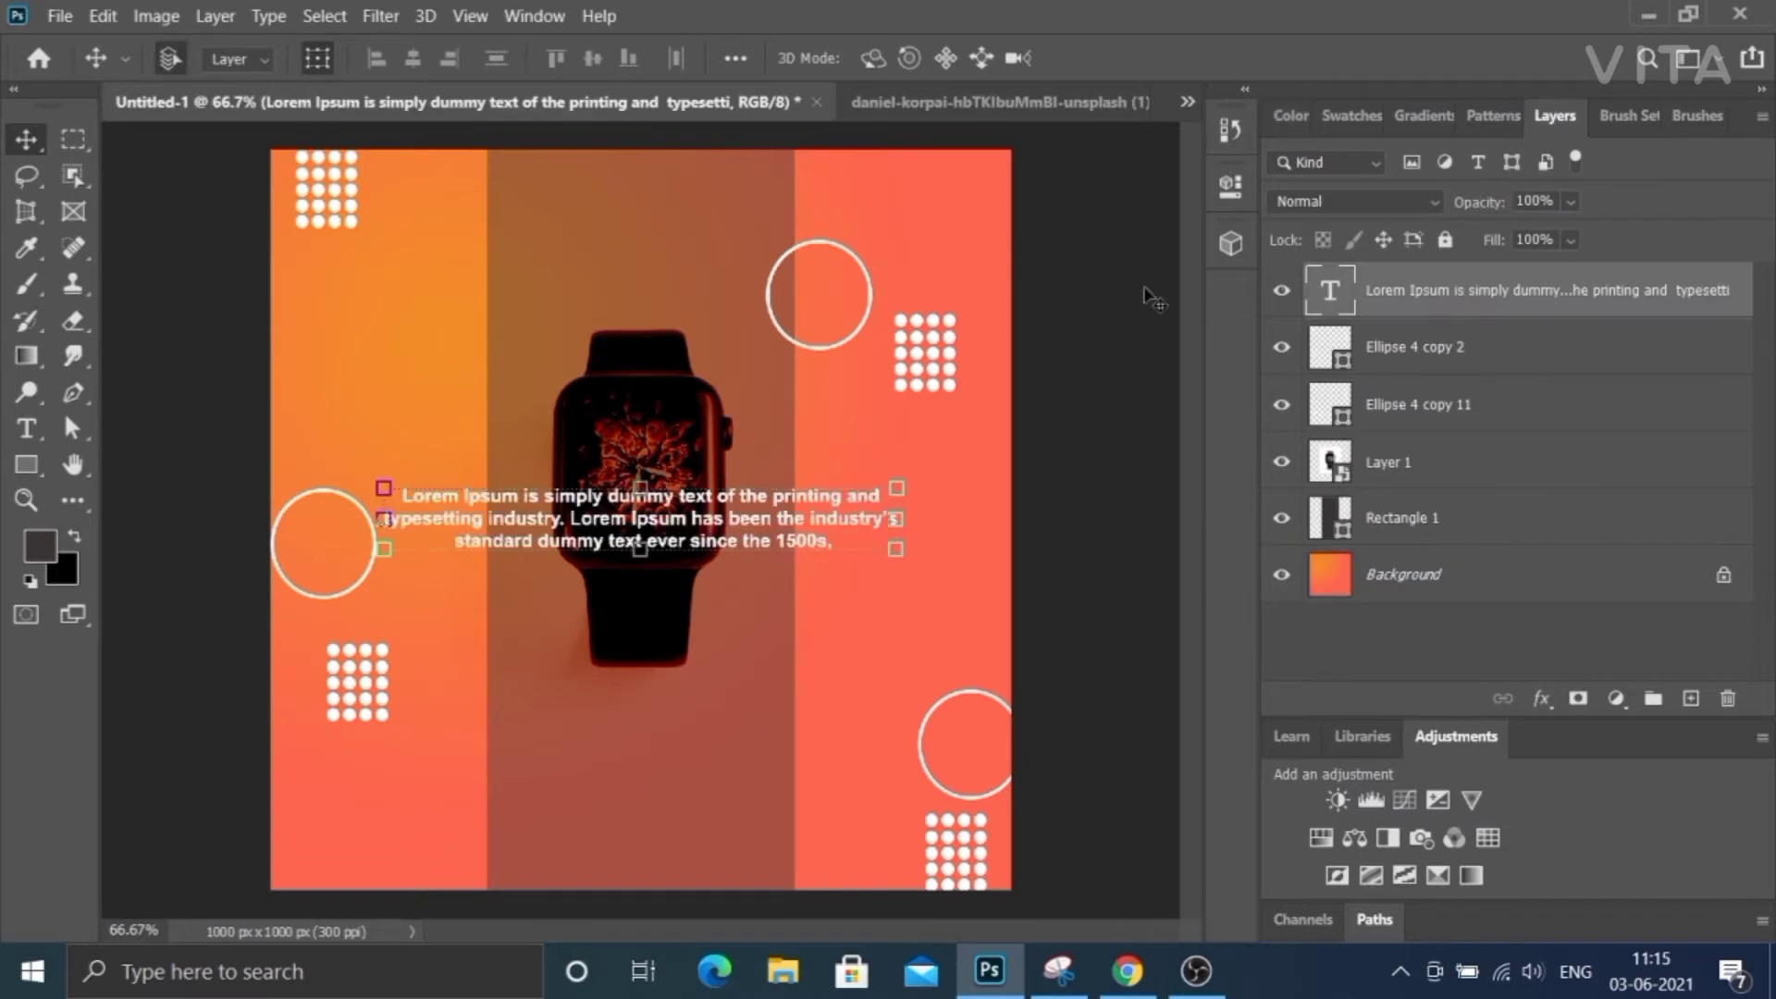
{"action": "left_click_drag", "start_coordinate": [739, 534], "coordinate": [754, 865]}
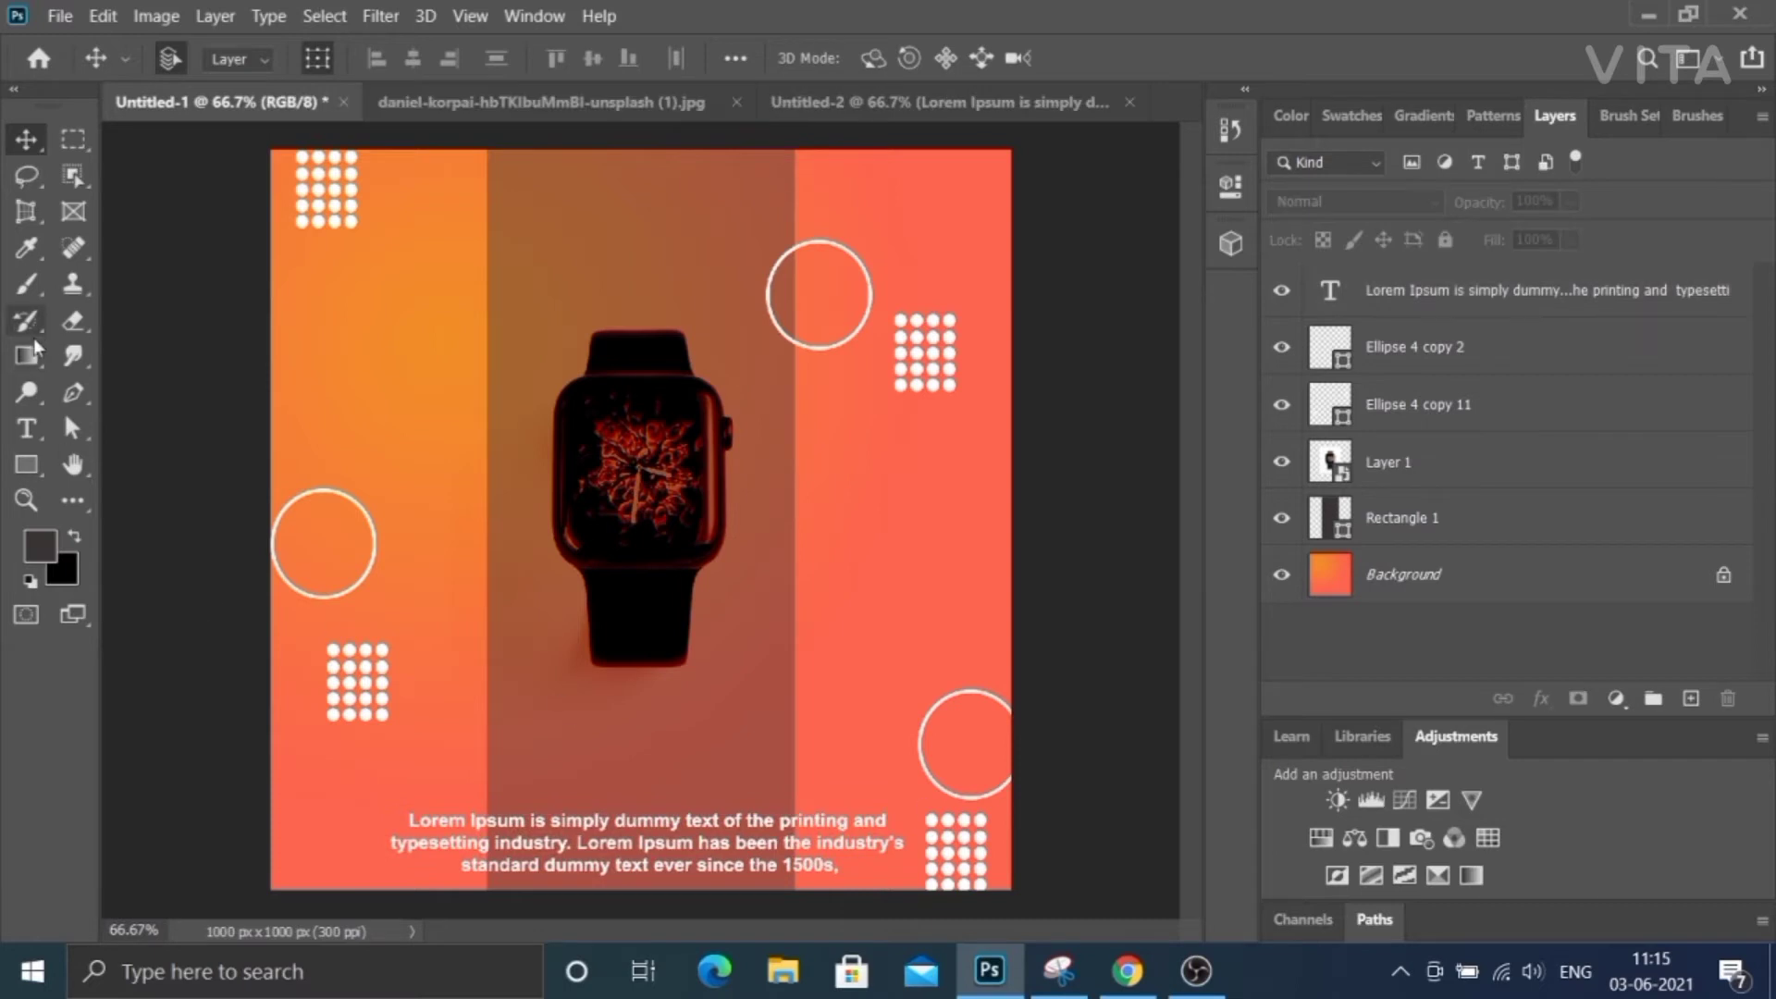
Add a white 'Style' text line just below the watch.
{"action": "left_click", "coordinate": [34, 431]}
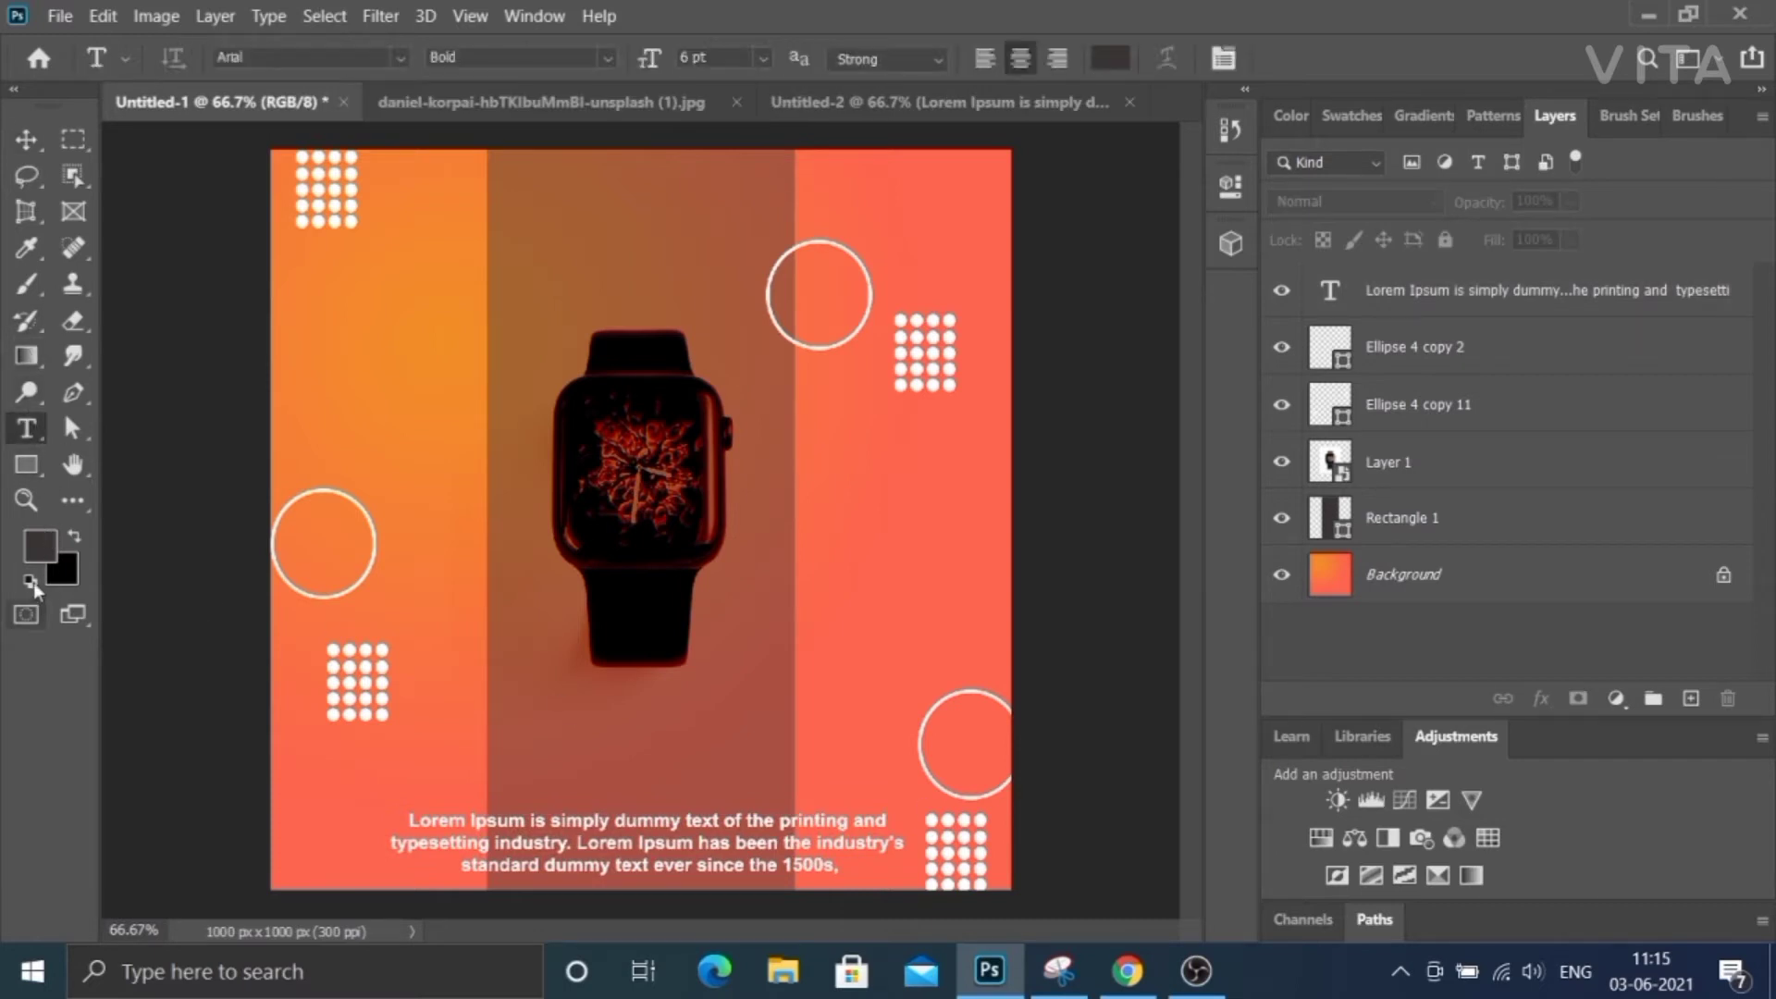
{"action": "left_click", "coordinate": [31, 580]}
{"action": "left_click", "coordinate": [79, 537]}
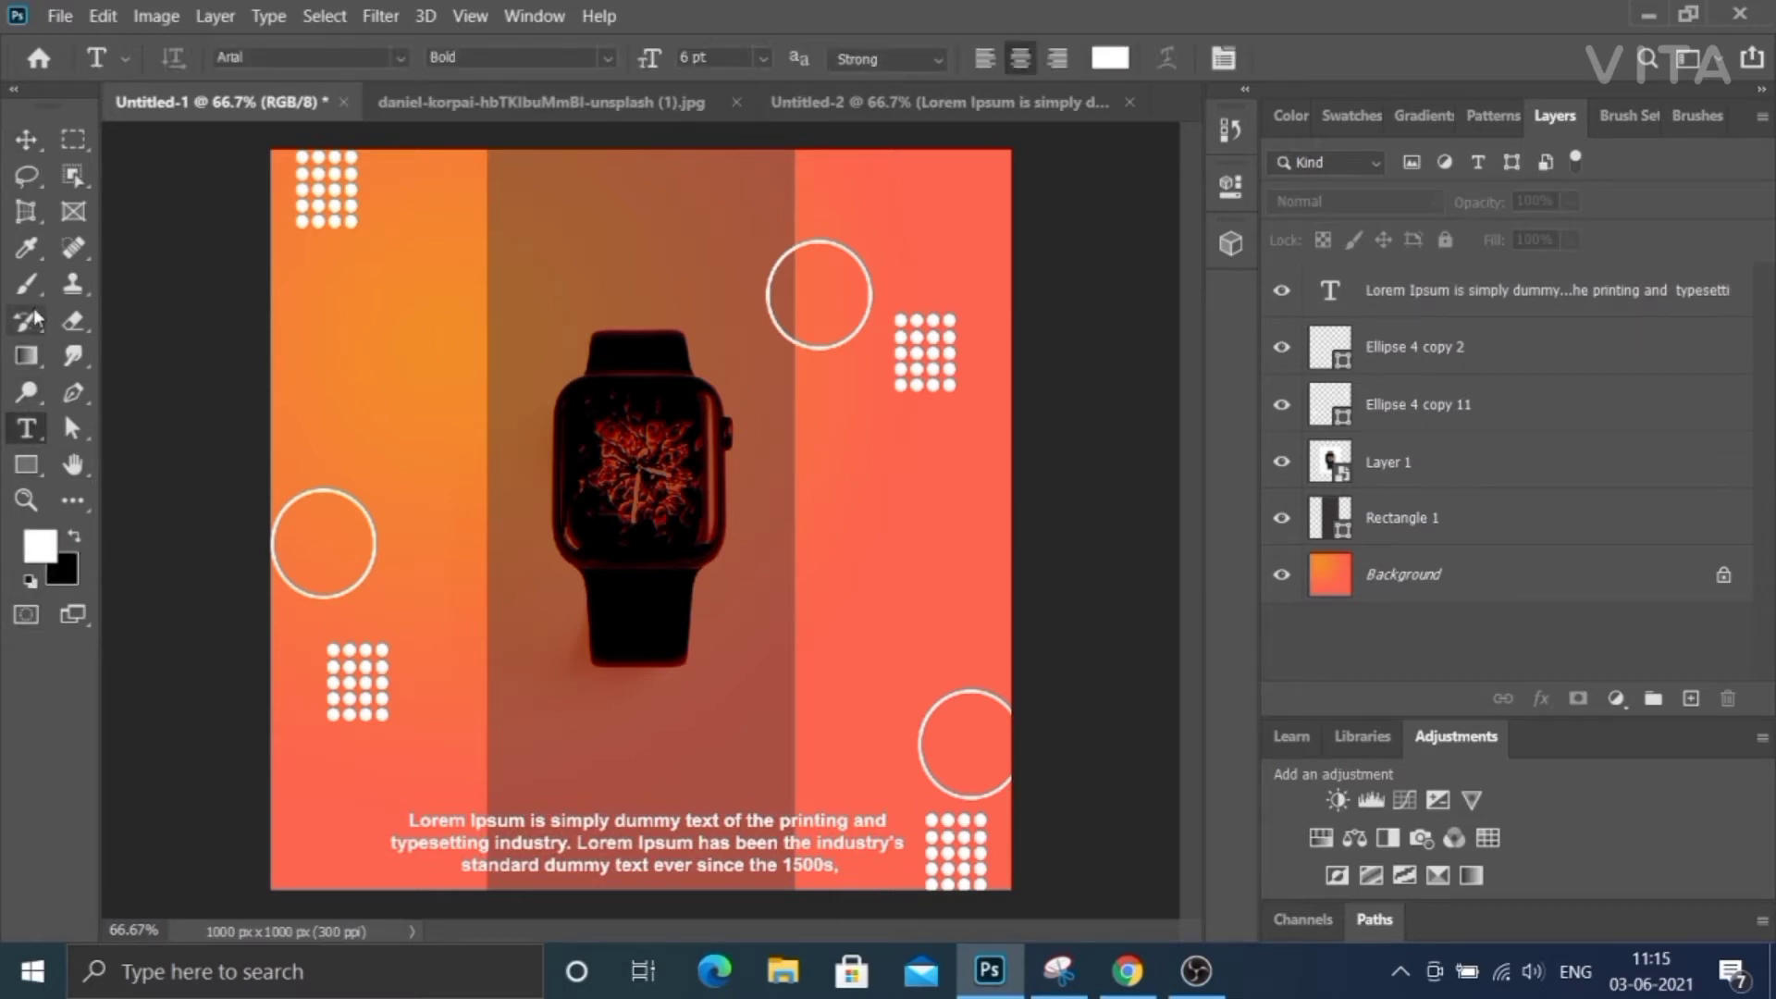
{"action": "left_click", "coordinate": [527, 700]}
{"action": "key", "text": "BackSpace"}
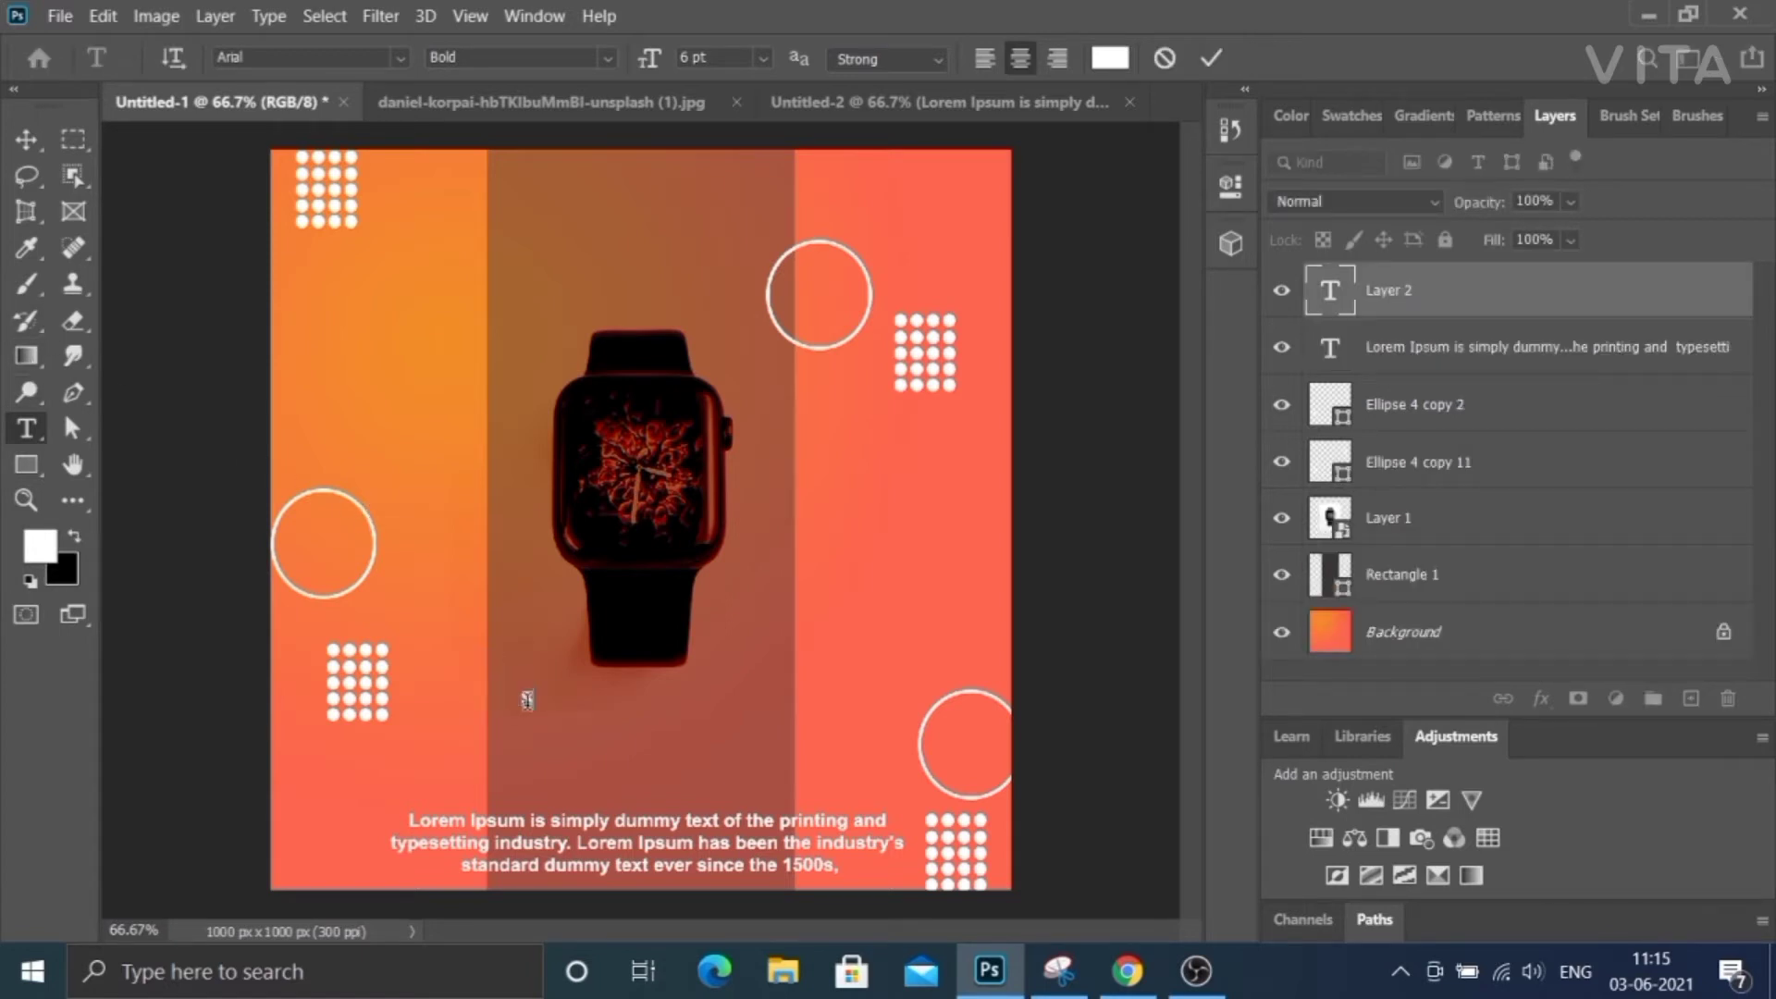
{"action": "type", "text": "Style"}
{"action": "left_click", "coordinate": [26, 139]}
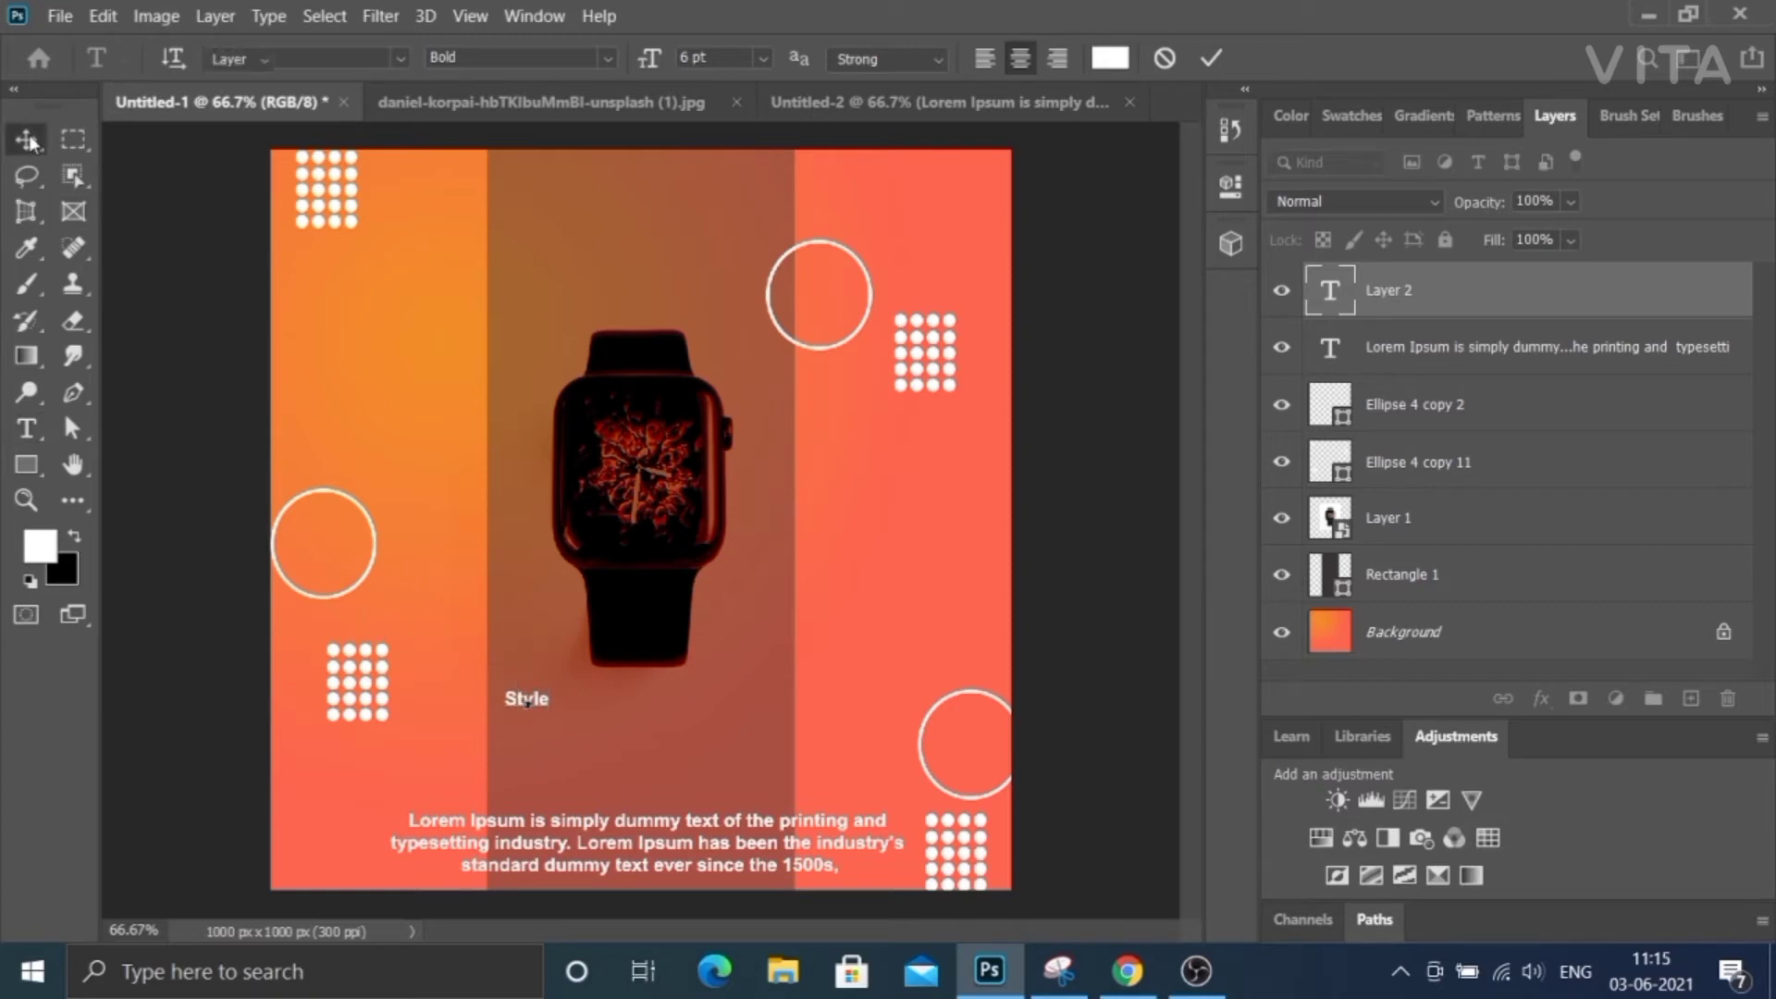
Enlarge the Style text and commit the transform.
{"action": "mouse_move", "coordinate": [555, 712]}
{"action": "left_mouse_down"}
{"action": "mouse_move", "coordinate": [624, 747]}
{"action": "mouse_move", "coordinate": [592, 638]}
{"action": "mouse_move", "coordinate": [676, 650]}
{"action": "left_mouse_up"}
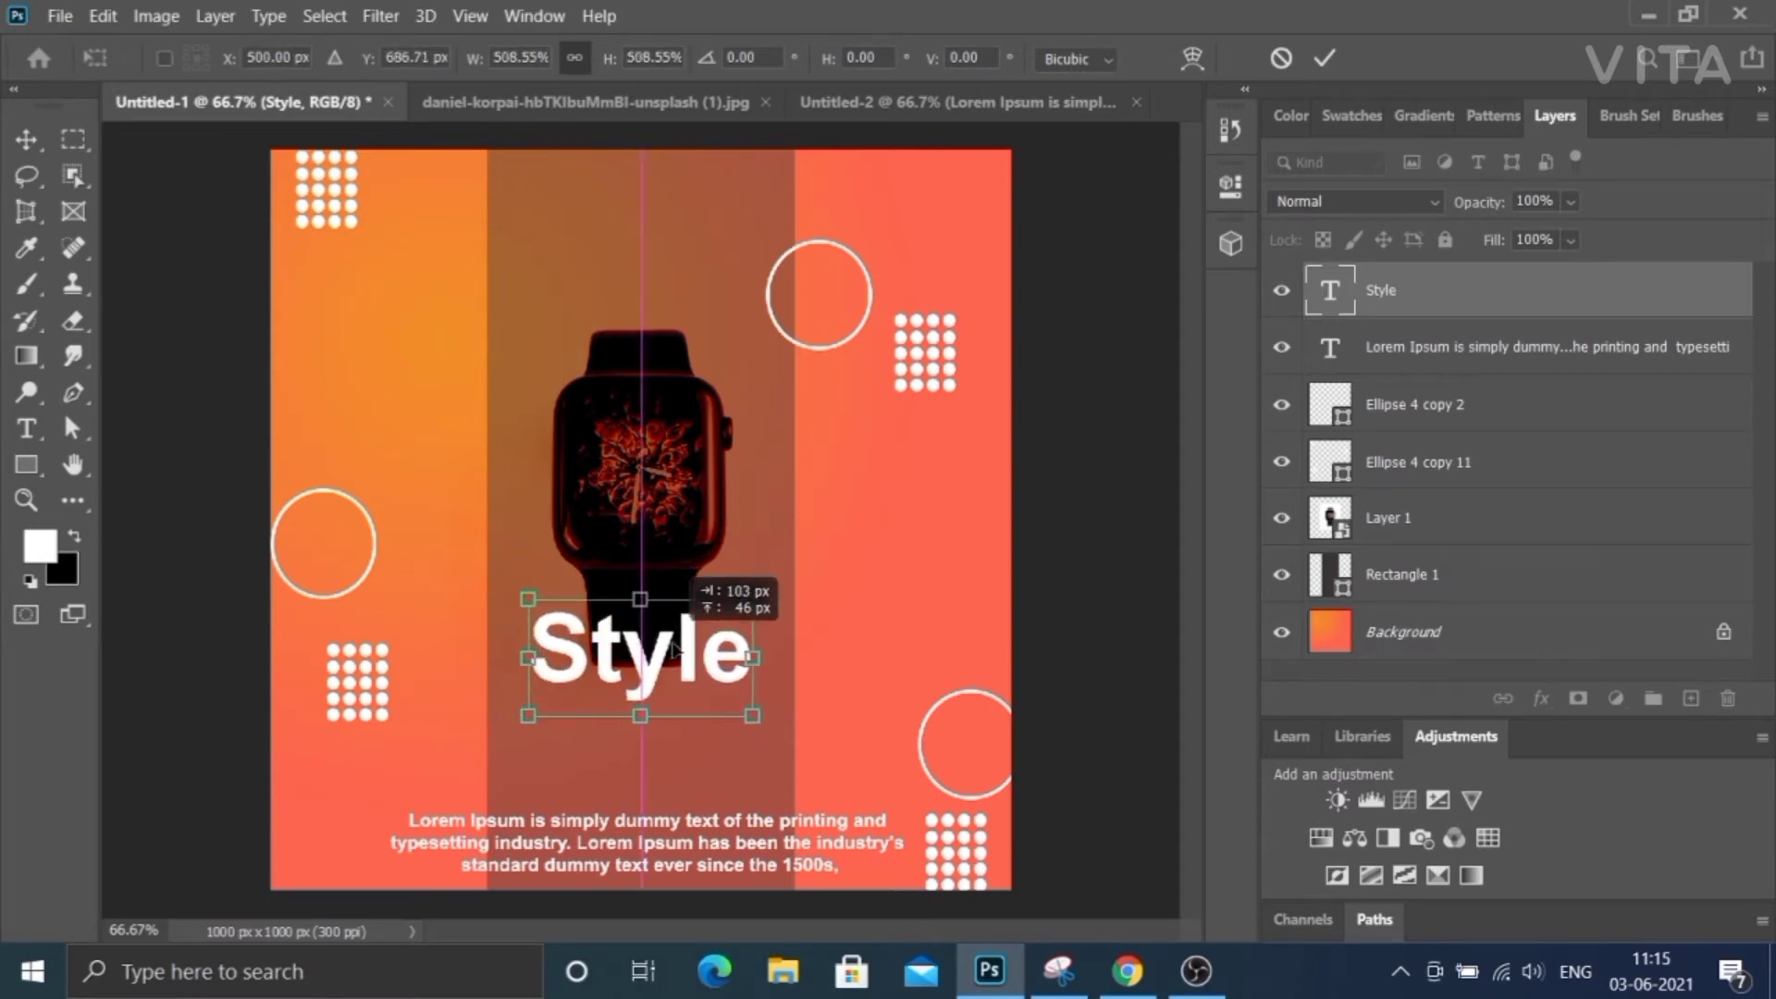
{"action": "left_click", "coordinate": [26, 139]}
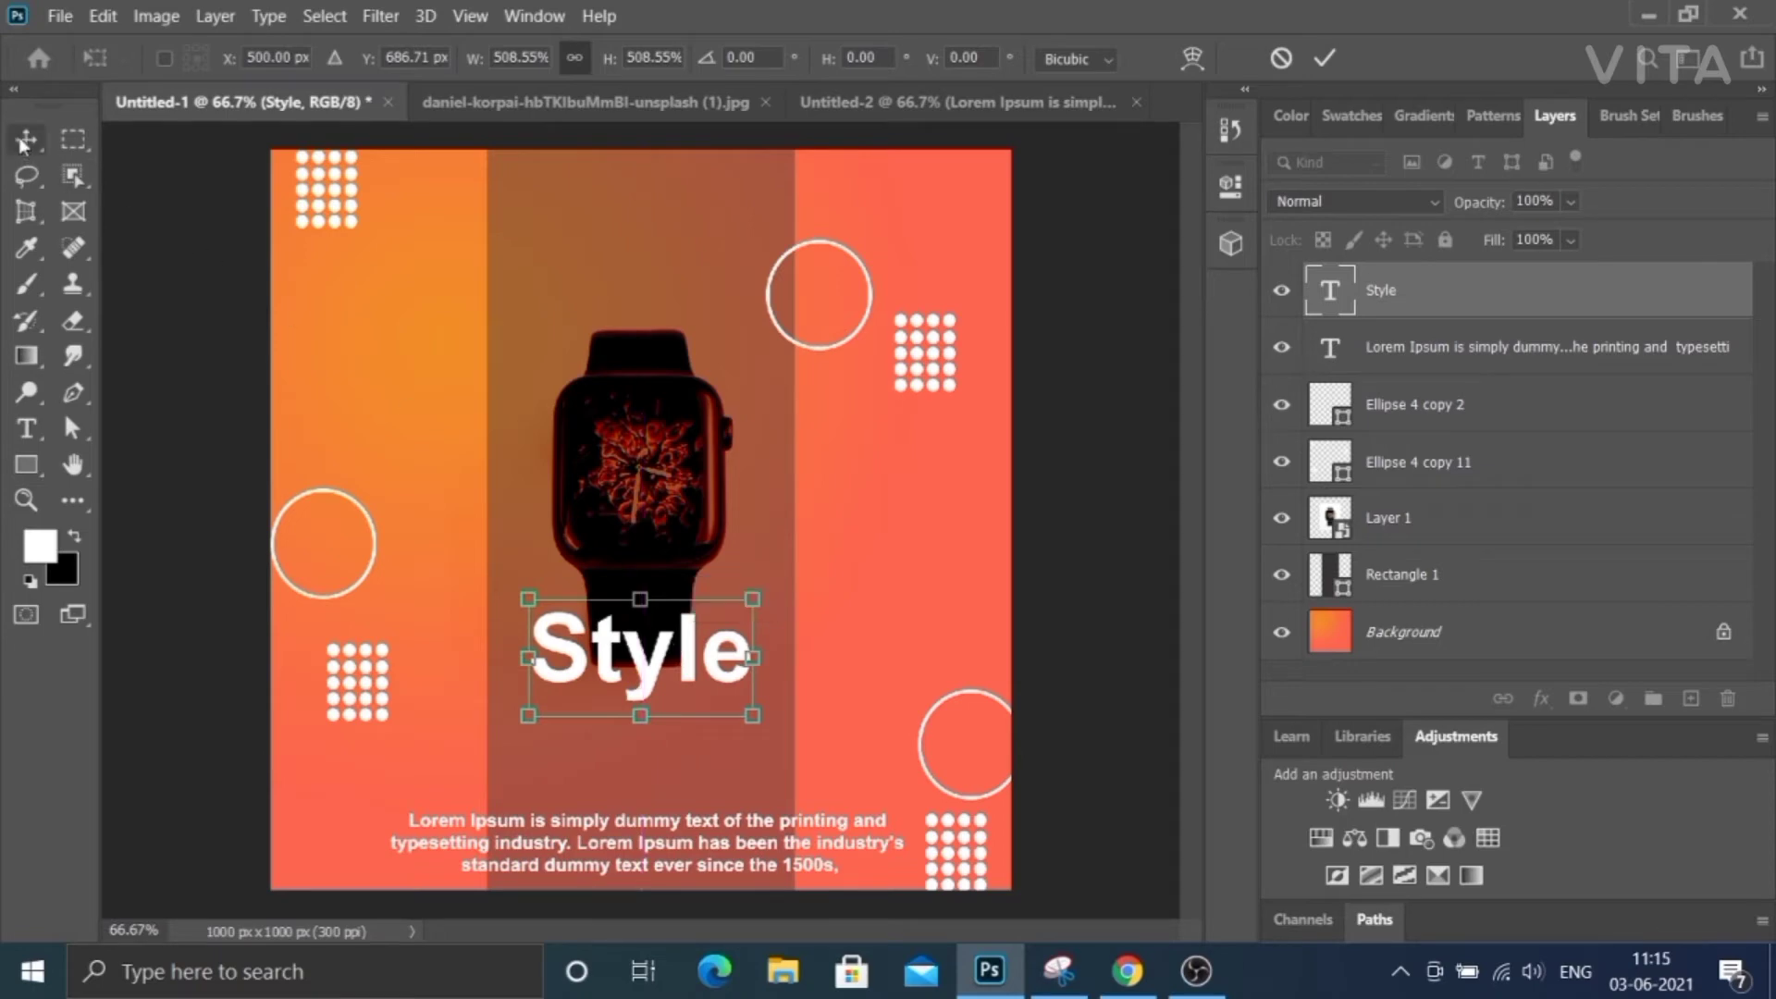
{"action": "left_click", "coordinate": [157, 232]}
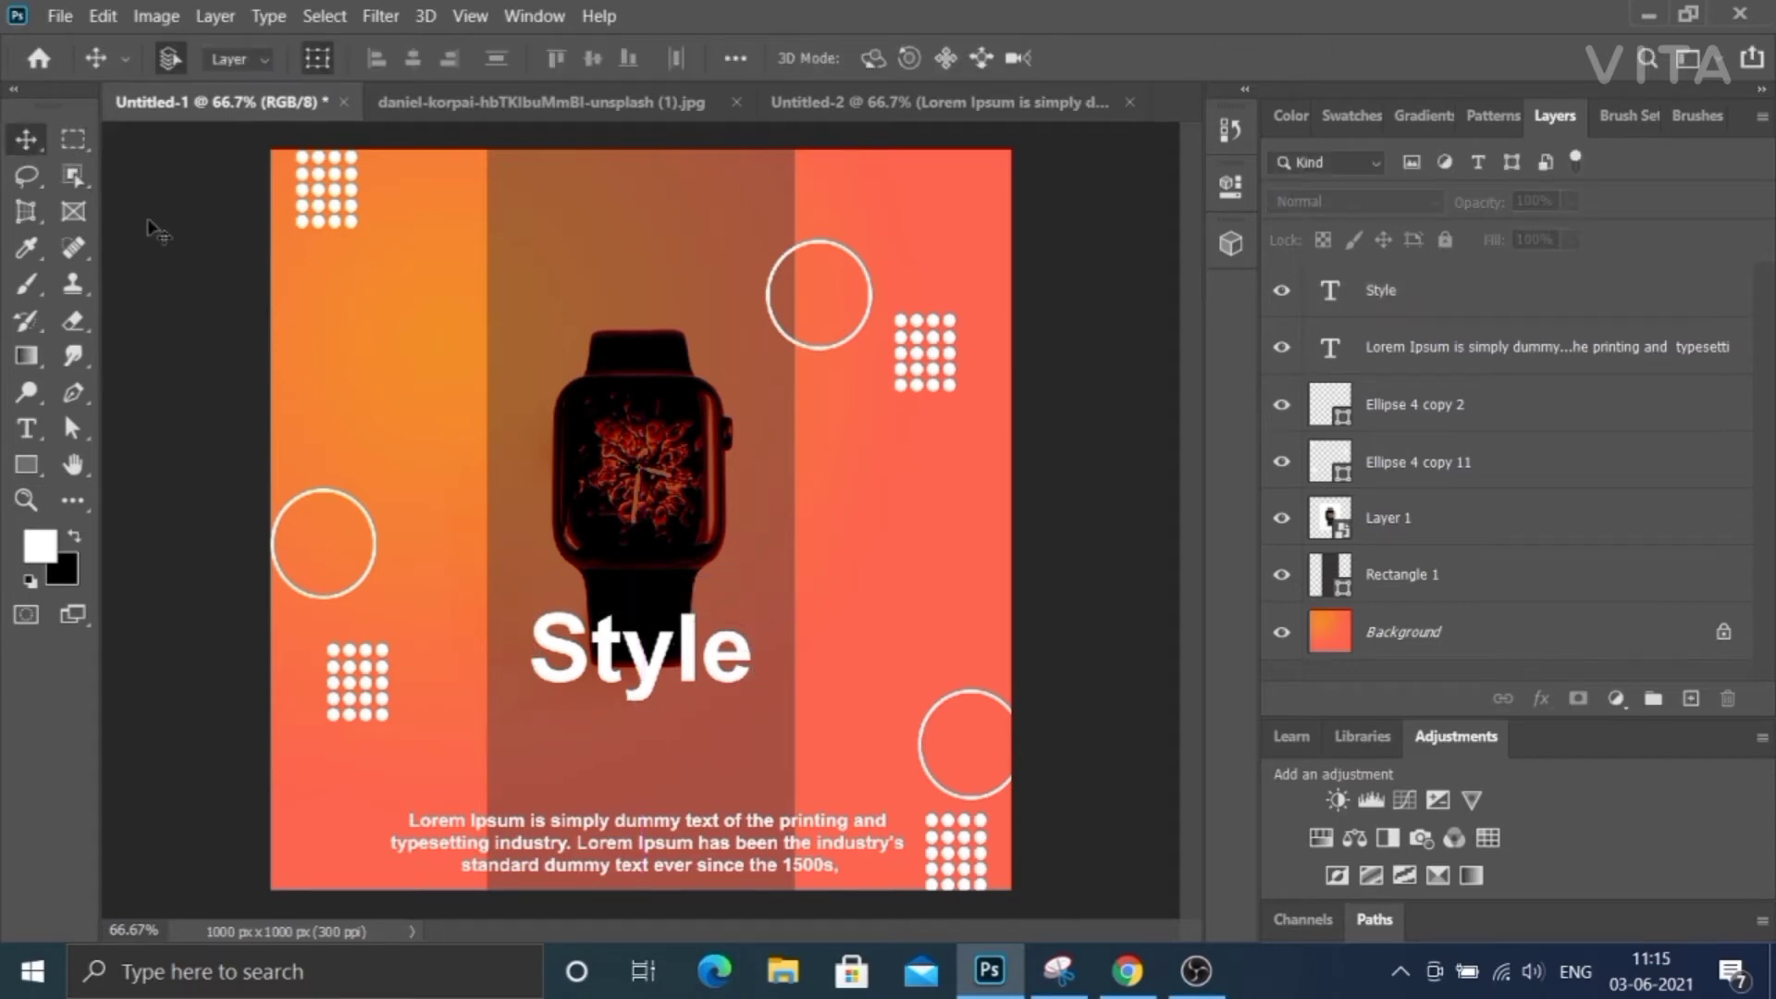
Duplicate the Style text just below it and retype the copy as 'Watch'.
{"action": "left_click", "coordinate": [654, 677]}
{"action": "left_click_drag", "start_coordinate": [654, 678], "coordinate": [629, 765]}
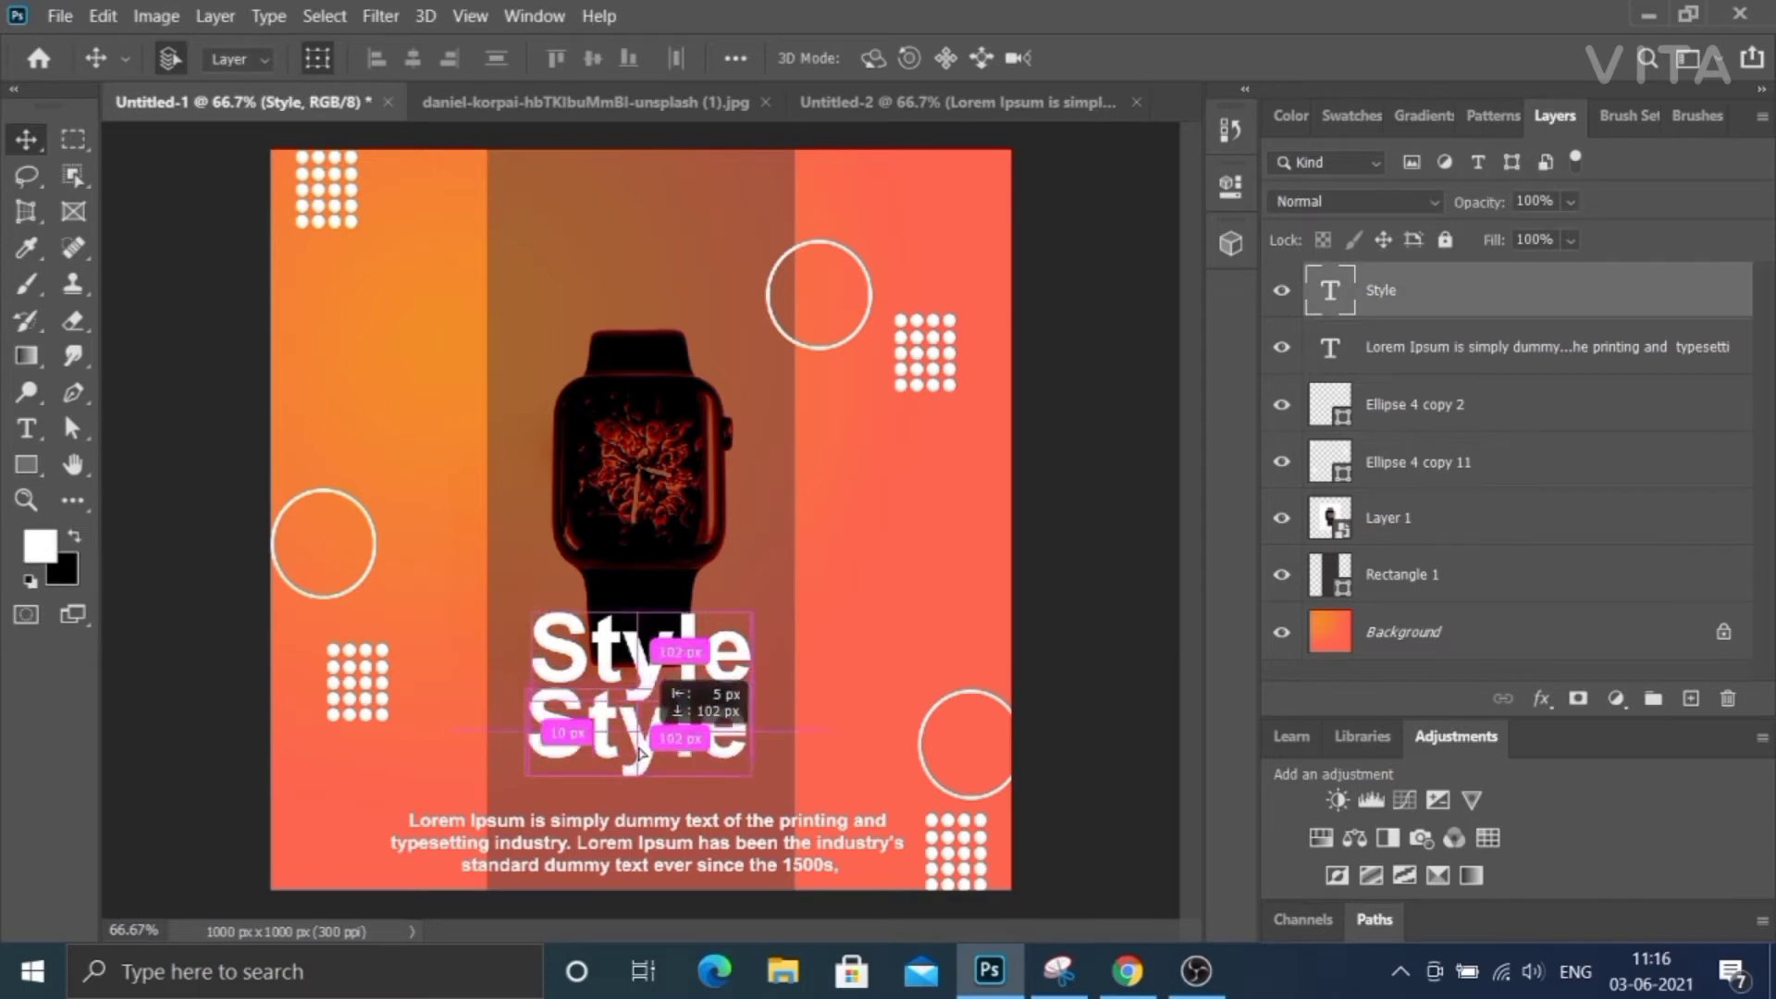
{"action": "key", "text": "t"}
{"action": "double_click", "coordinate": [629, 766]}
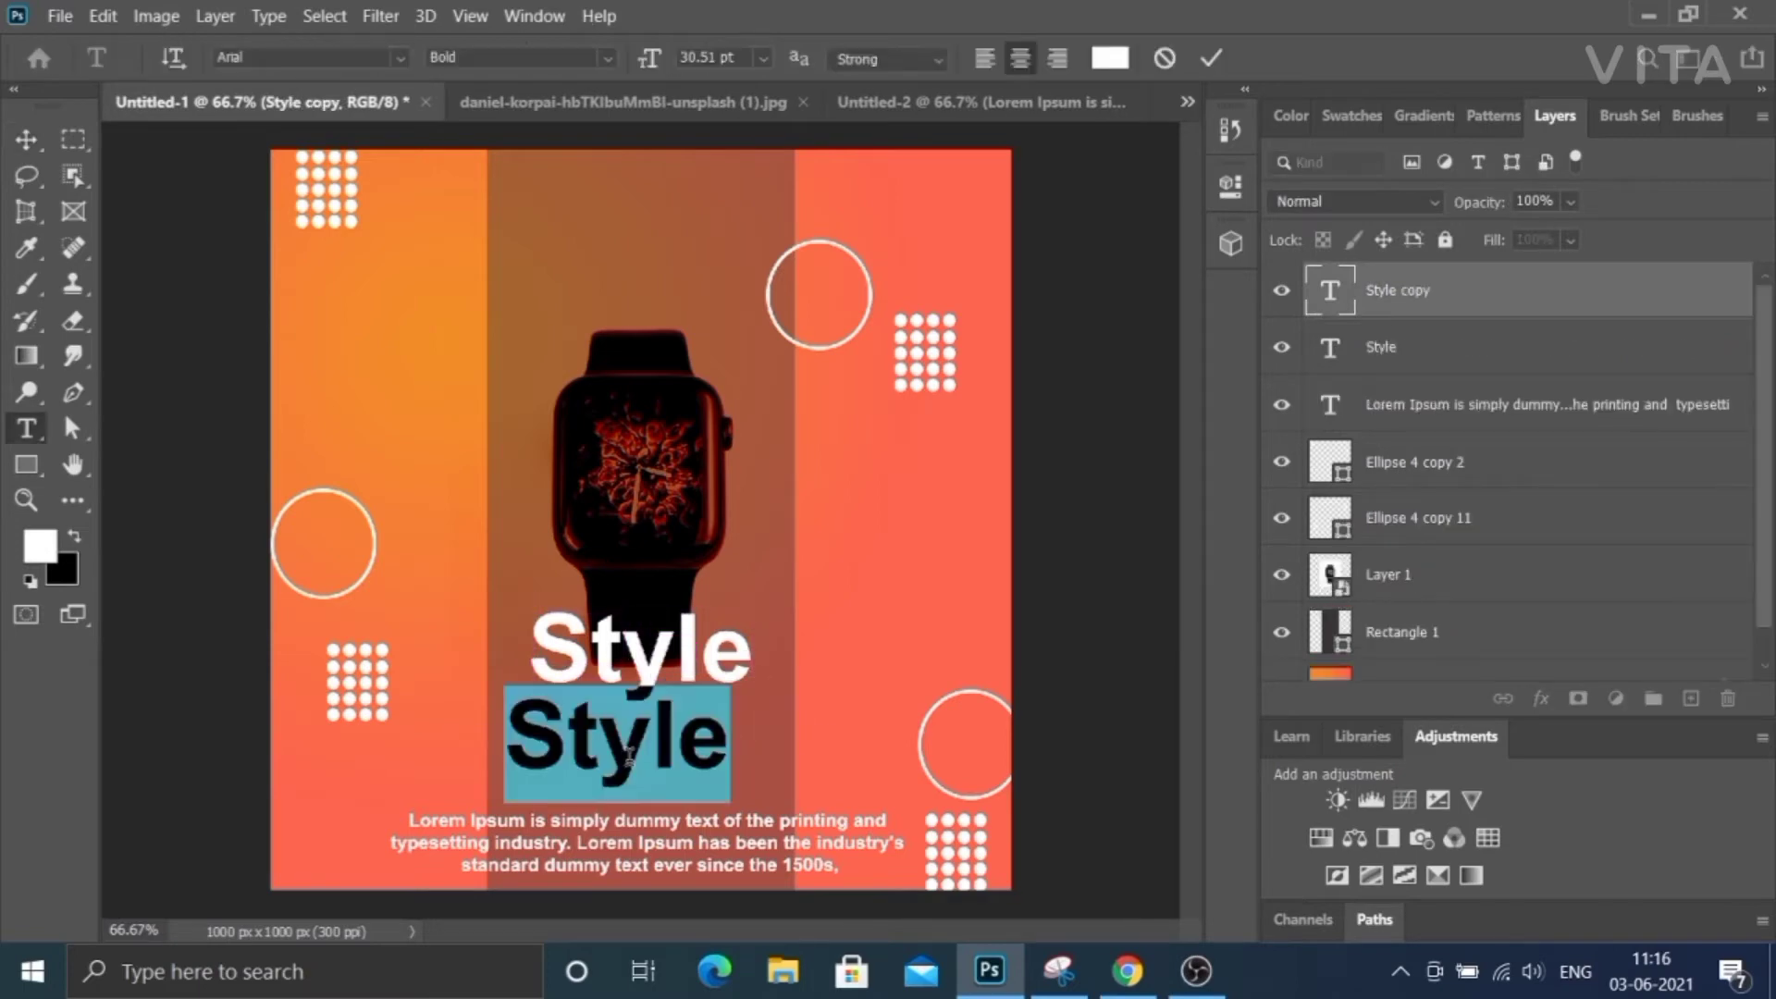
{"action": "type", "text": "Wat"}
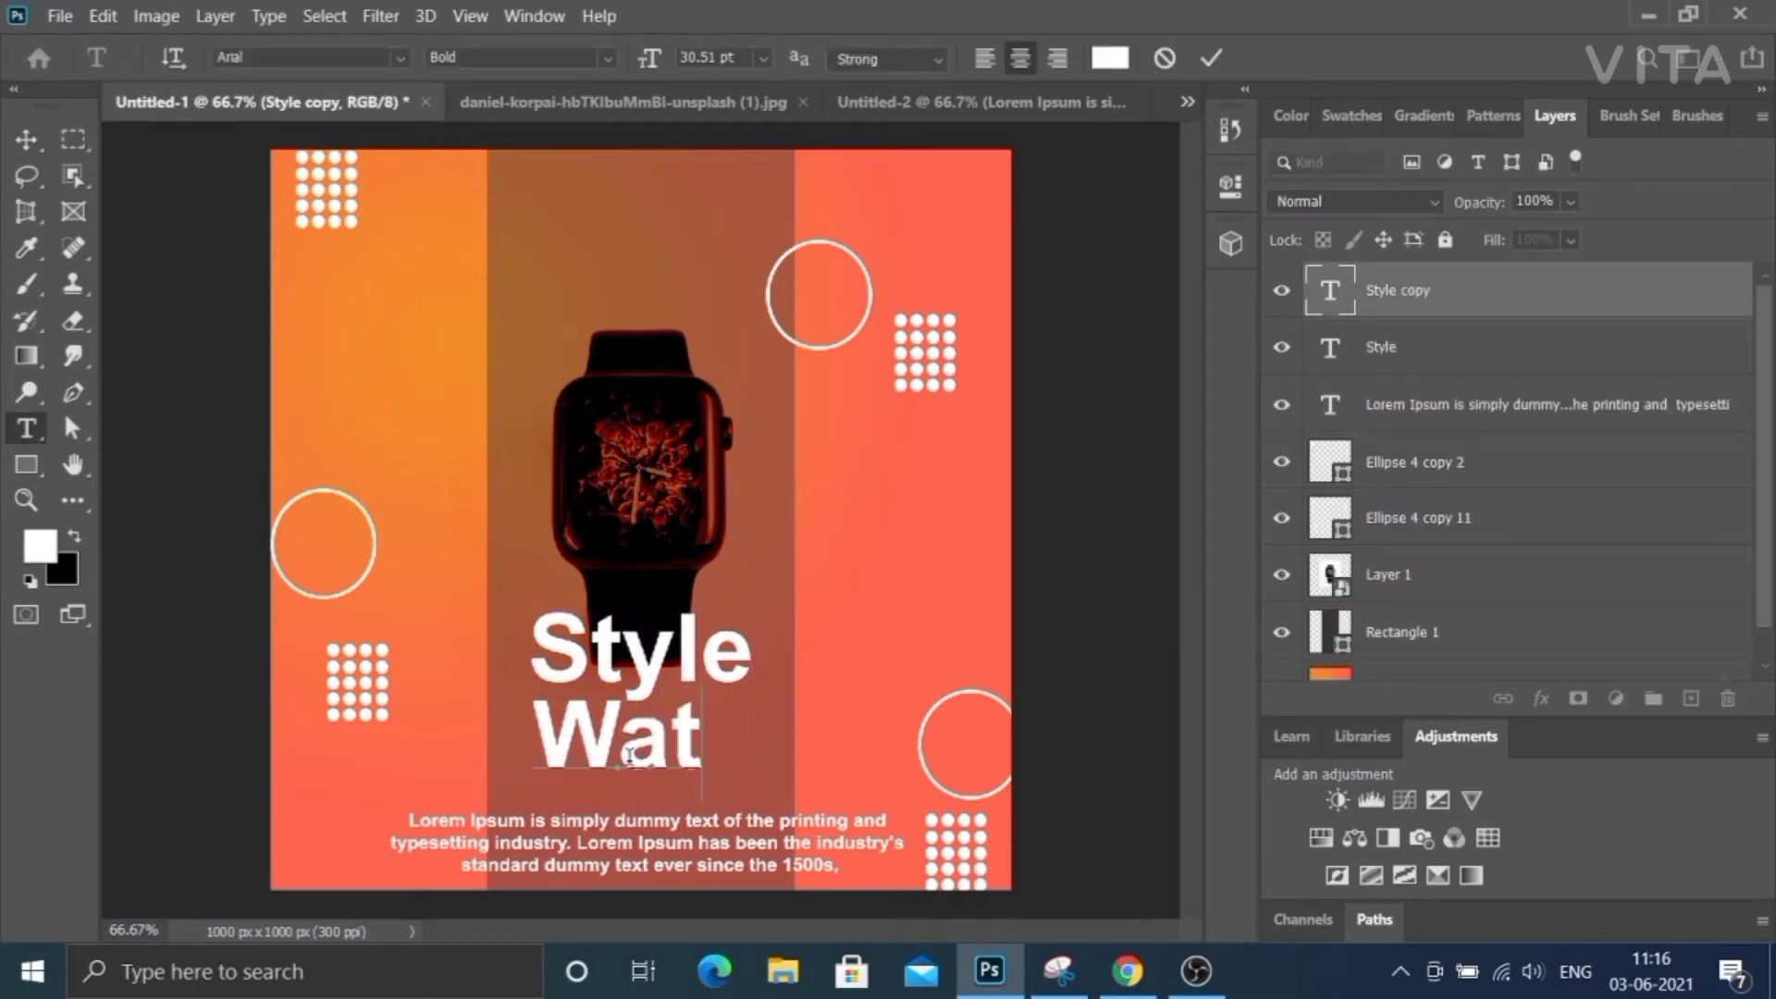
{"action": "type", "text": "ch"}
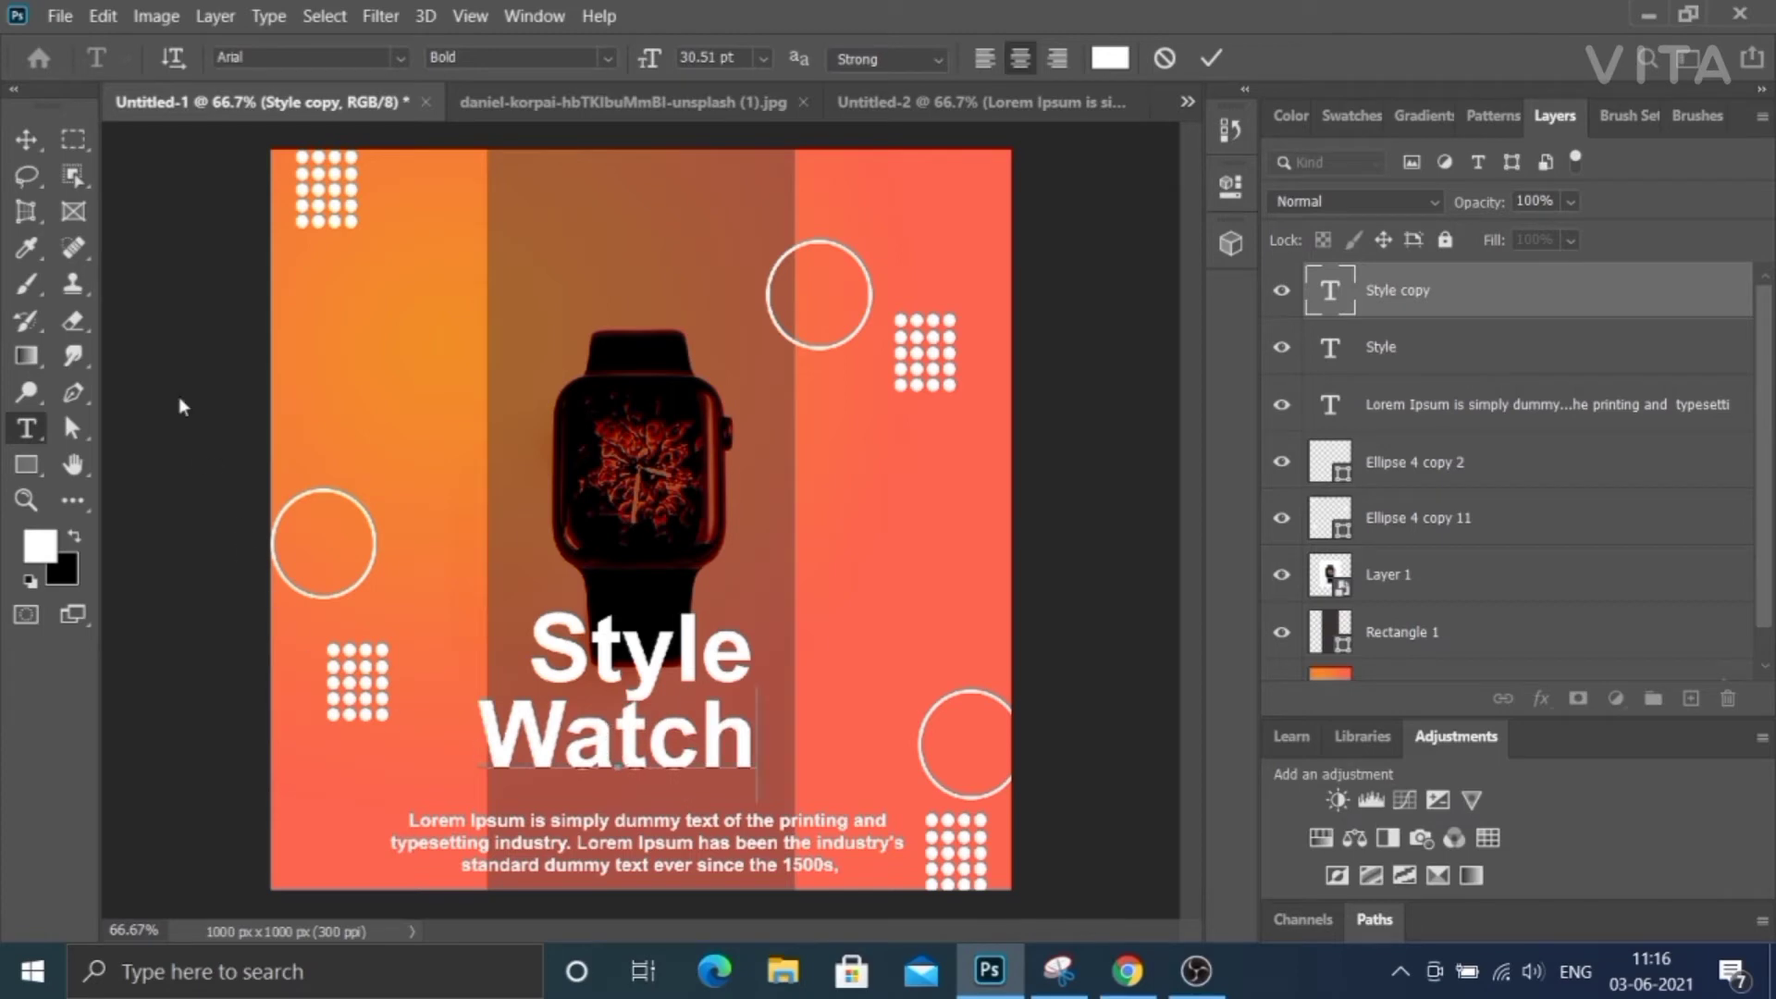
{"action": "left_click", "coordinate": [33, 150]}
{"action": "double_click", "coordinate": [692, 758]}
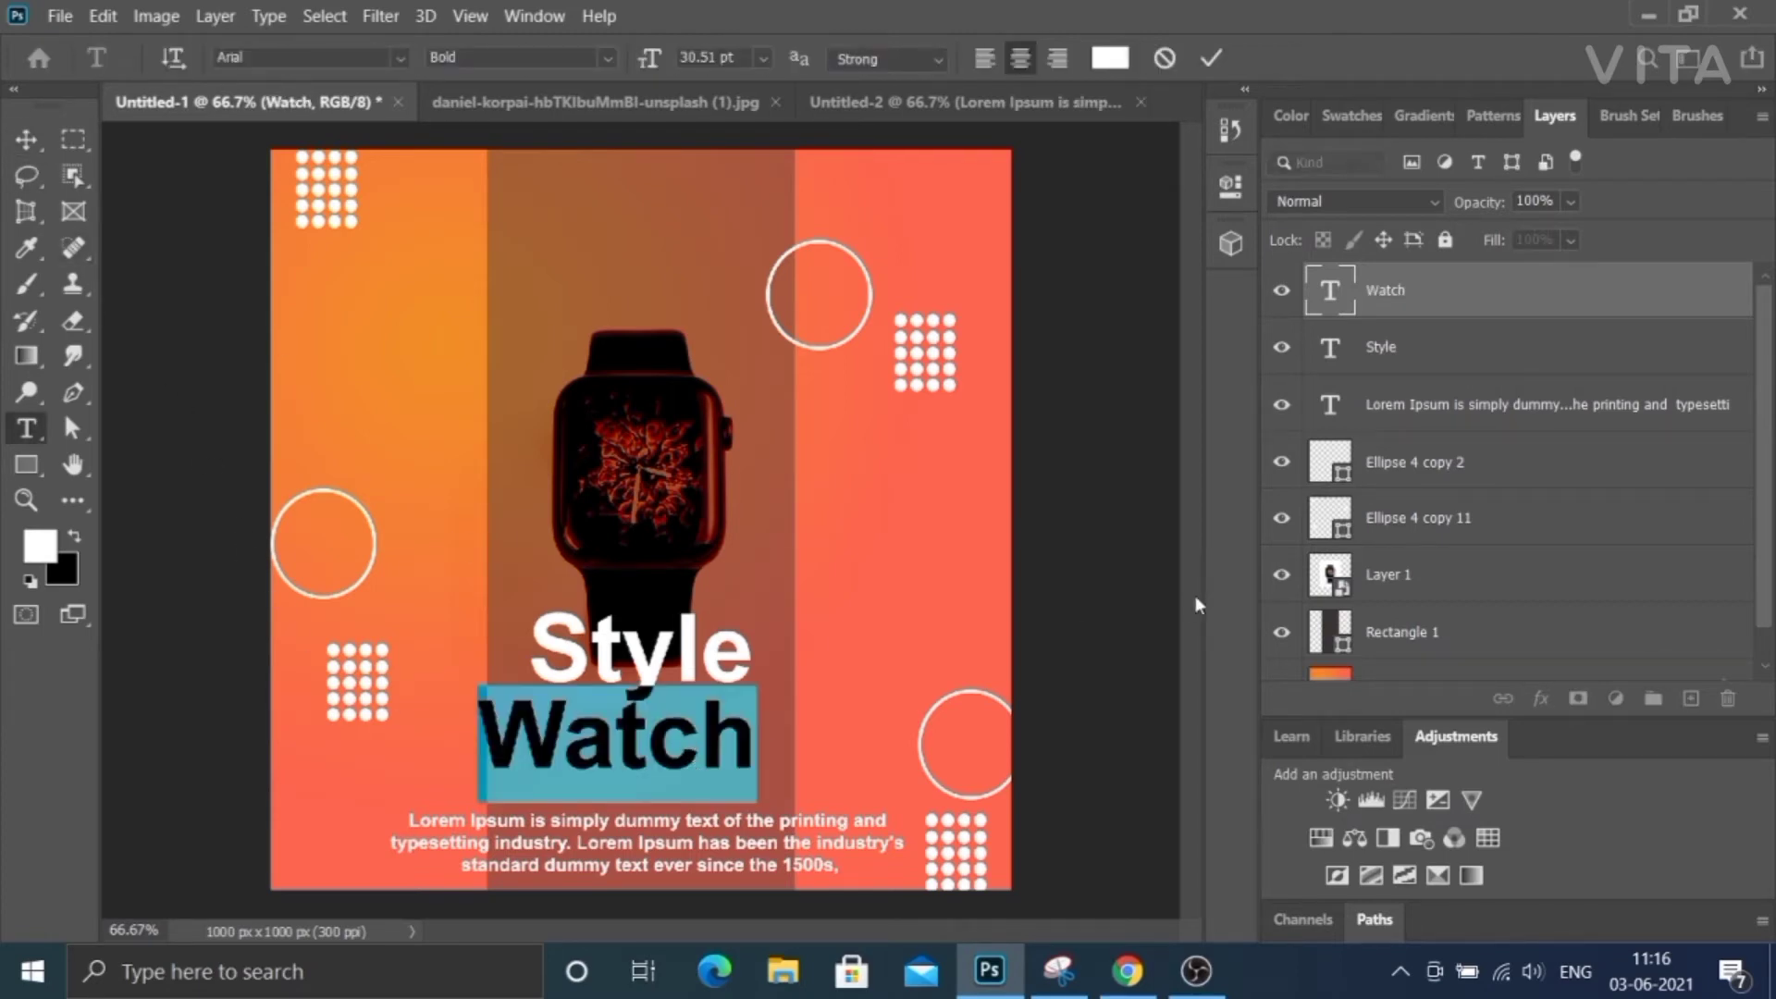
{"action": "key", "text": "ctrl+Return"}
{"action": "key", "text": "v"}
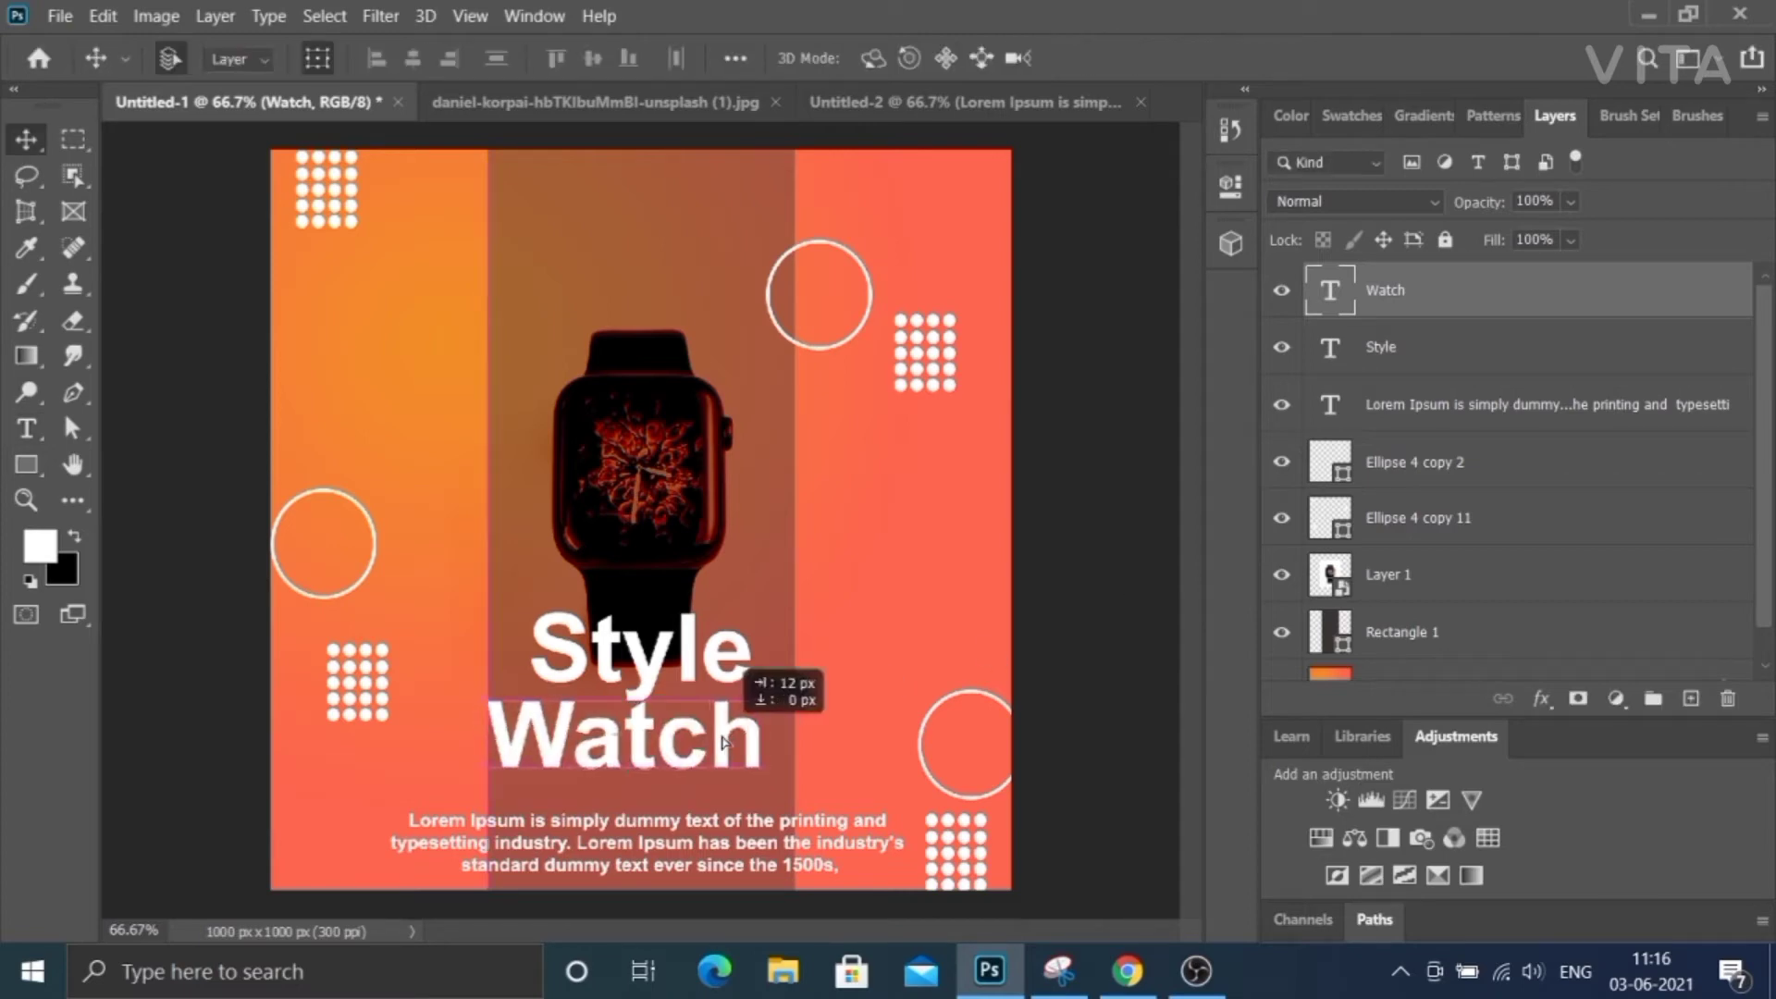
Scale the Watch text wider than Style and position it just beneath.
{"action": "left_click_drag", "start_coordinate": [747, 731], "coordinate": [777, 702]}
{"action": "left_click_drag", "start_coordinate": [748, 772], "coordinate": [800, 786]}
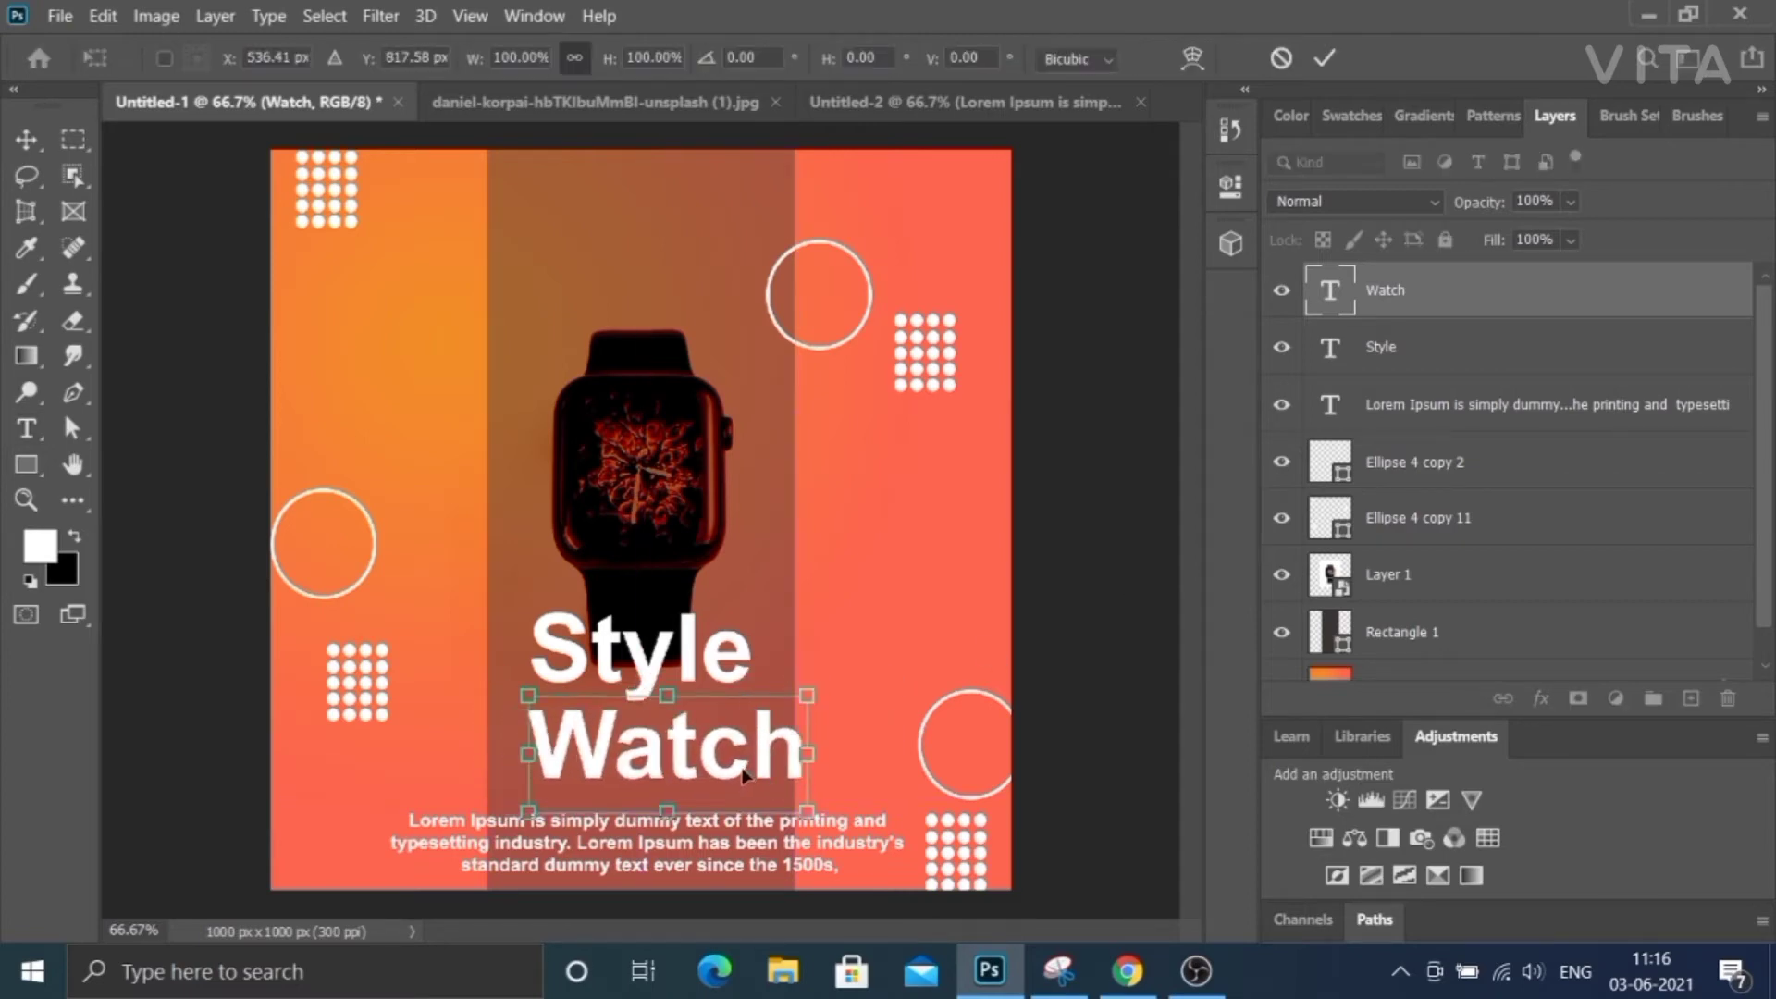
{"action": "left_click_drag", "start_coordinate": [529, 694], "coordinate": [470, 672]}
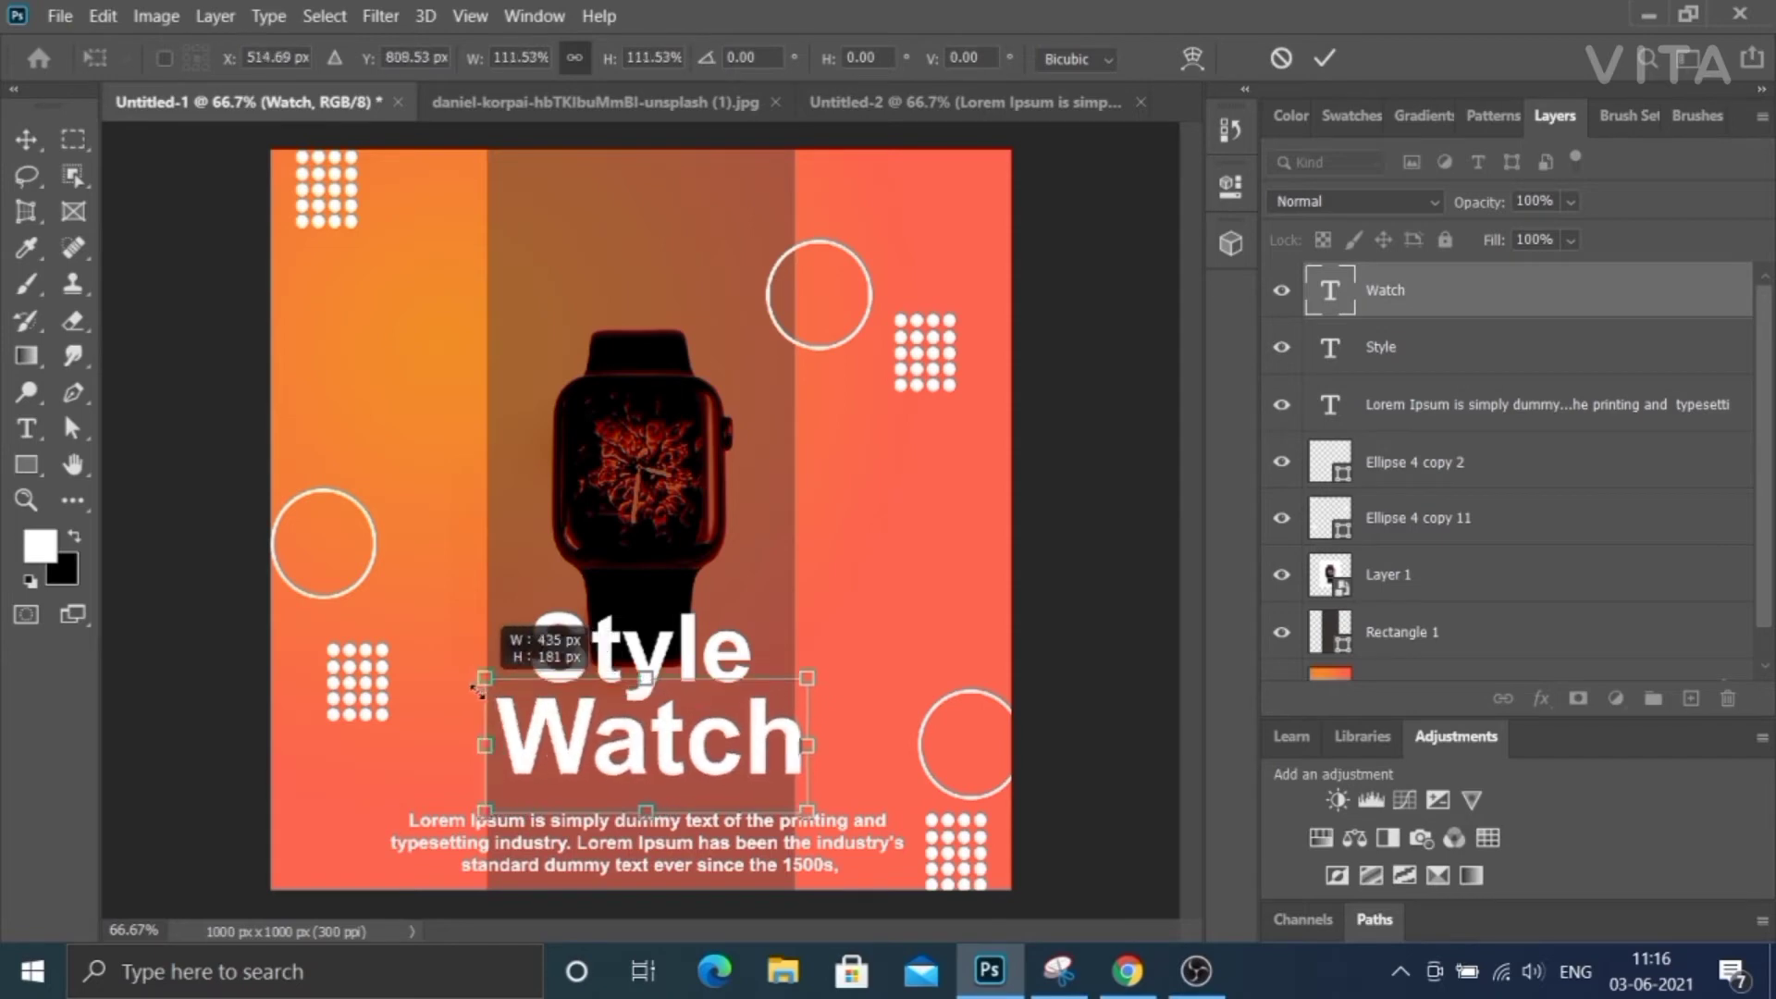
{"action": "left_click_drag", "start_coordinate": [618, 746], "coordinate": [622, 764]}
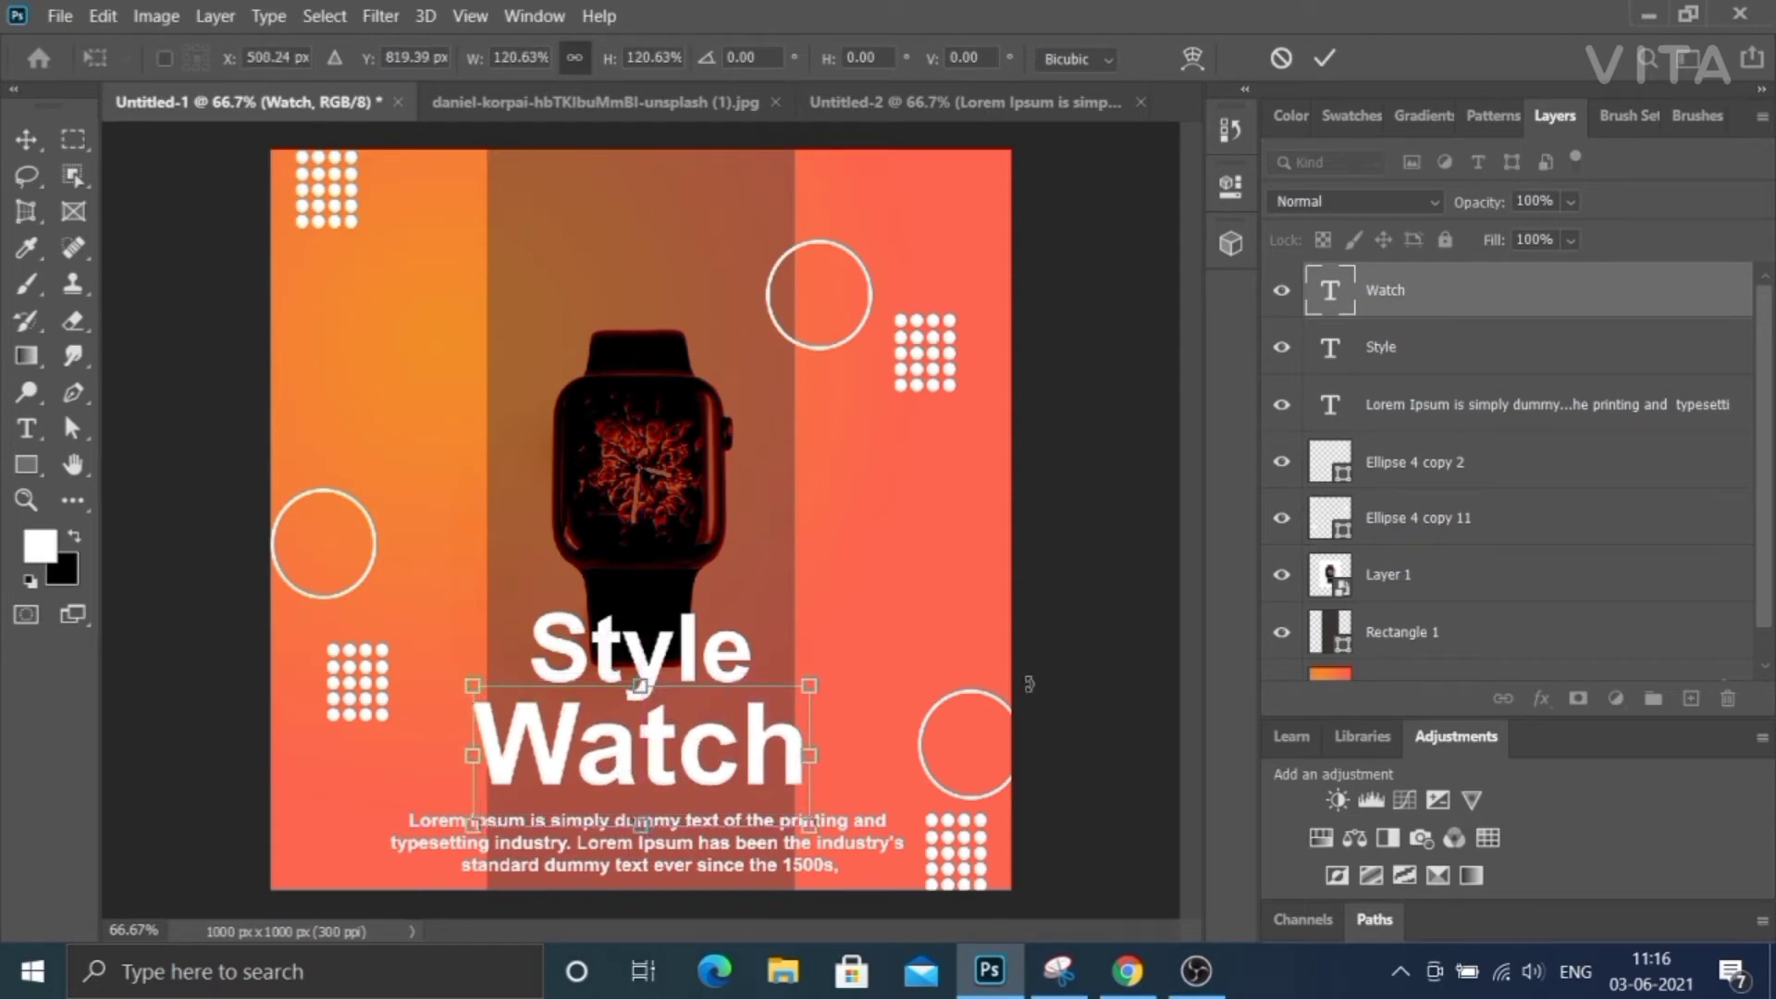
{"action": "key", "text": "Return"}
{"action": "left_click", "coordinate": [185, 268]}
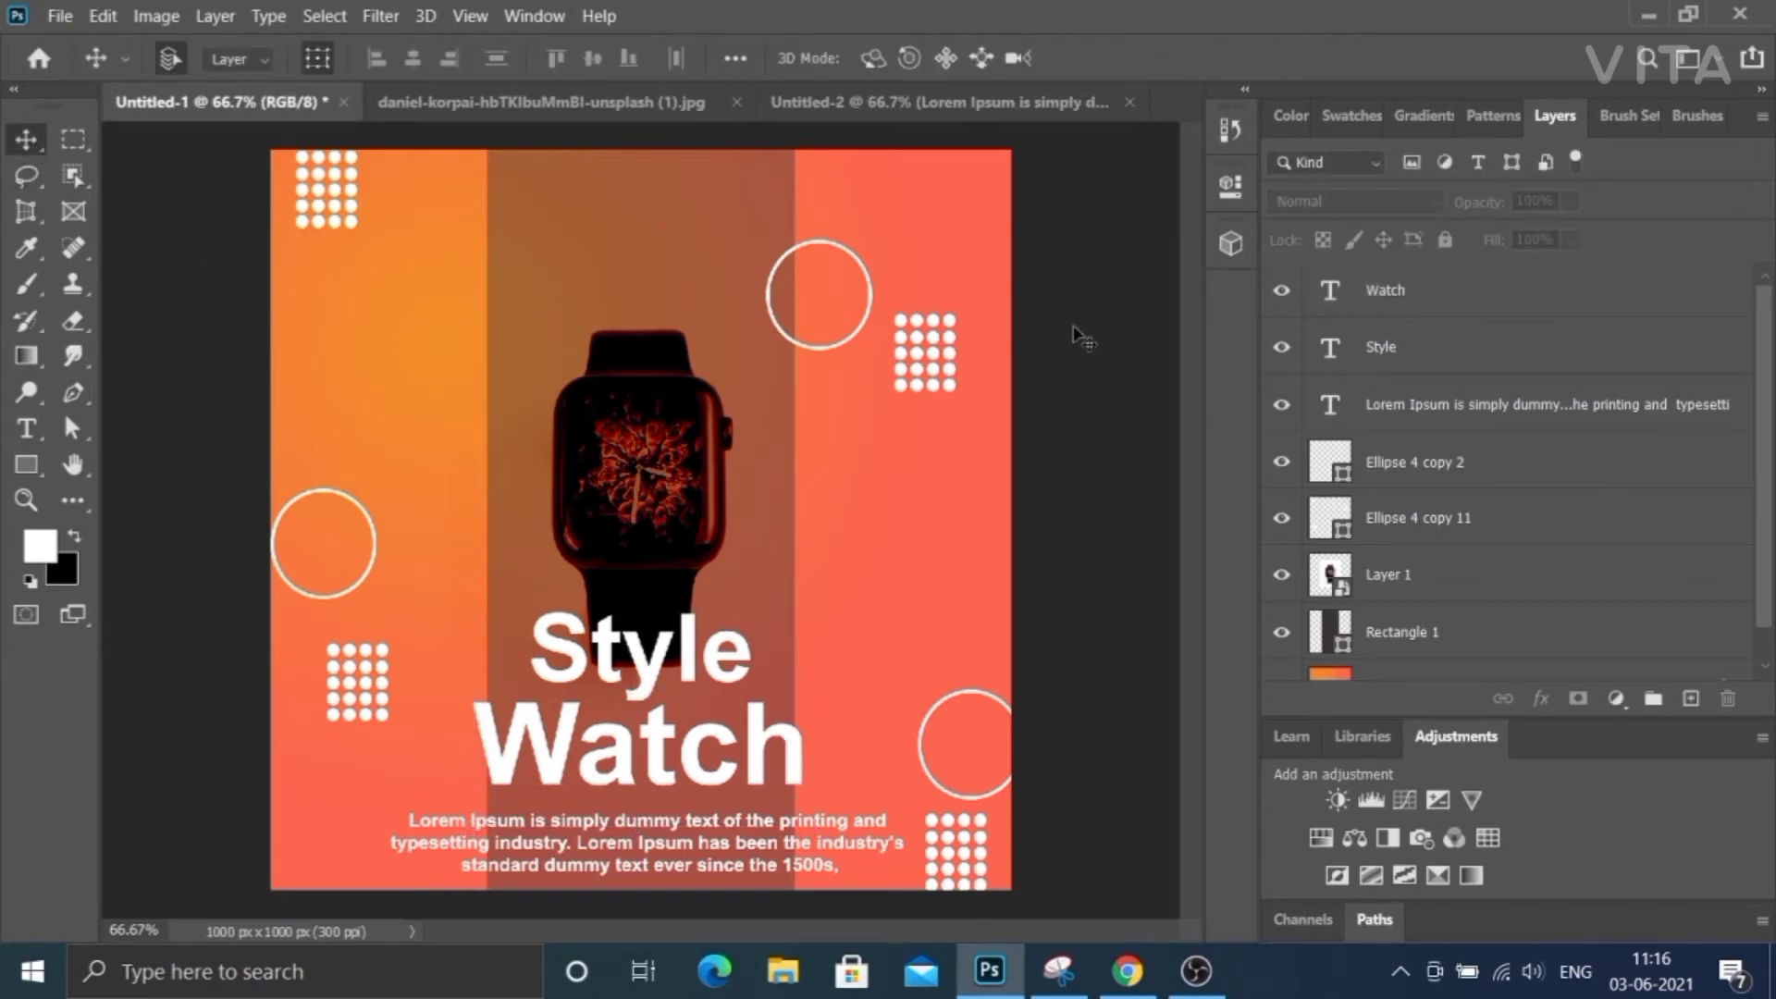
Select the white circle layers and move the circles up about 90 px.
{"action": "key", "text": "ctrl+minus"}
{"action": "key", "text": "ctrl+plus"}
{"action": "key", "text": "ctrl+plus"}
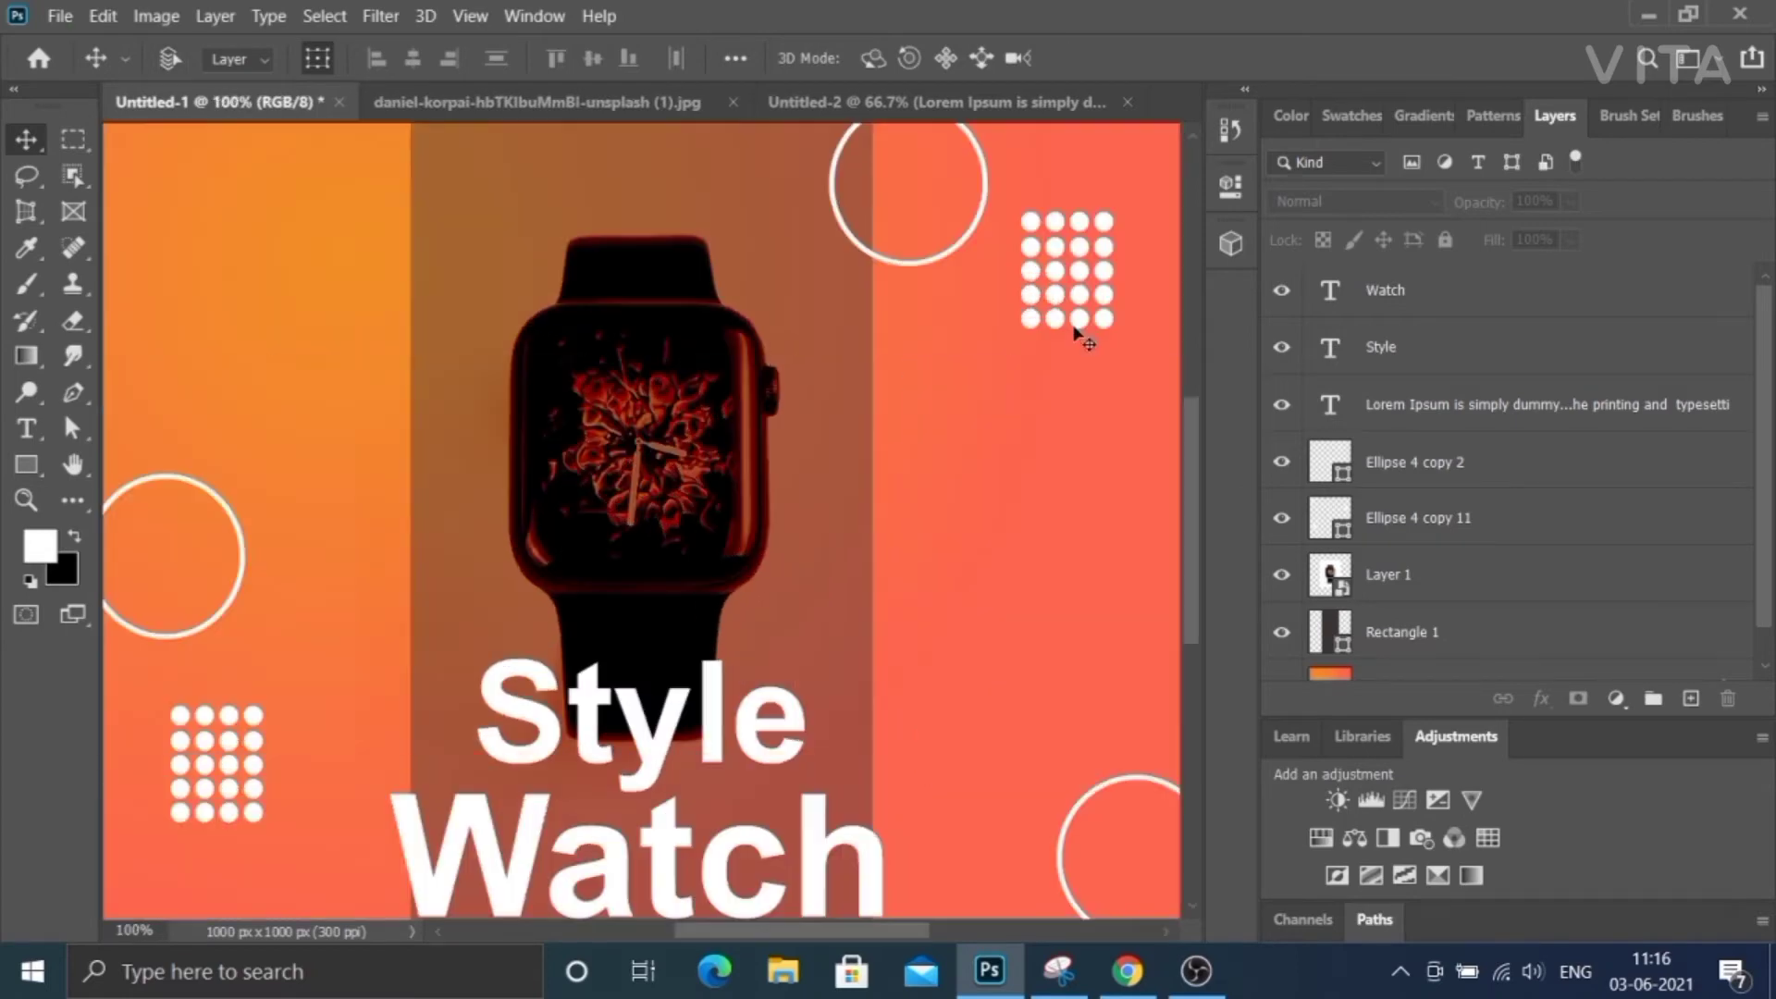
{"action": "key", "text": "ctrl"}
{"action": "left_click", "coordinate": [936, 264]}
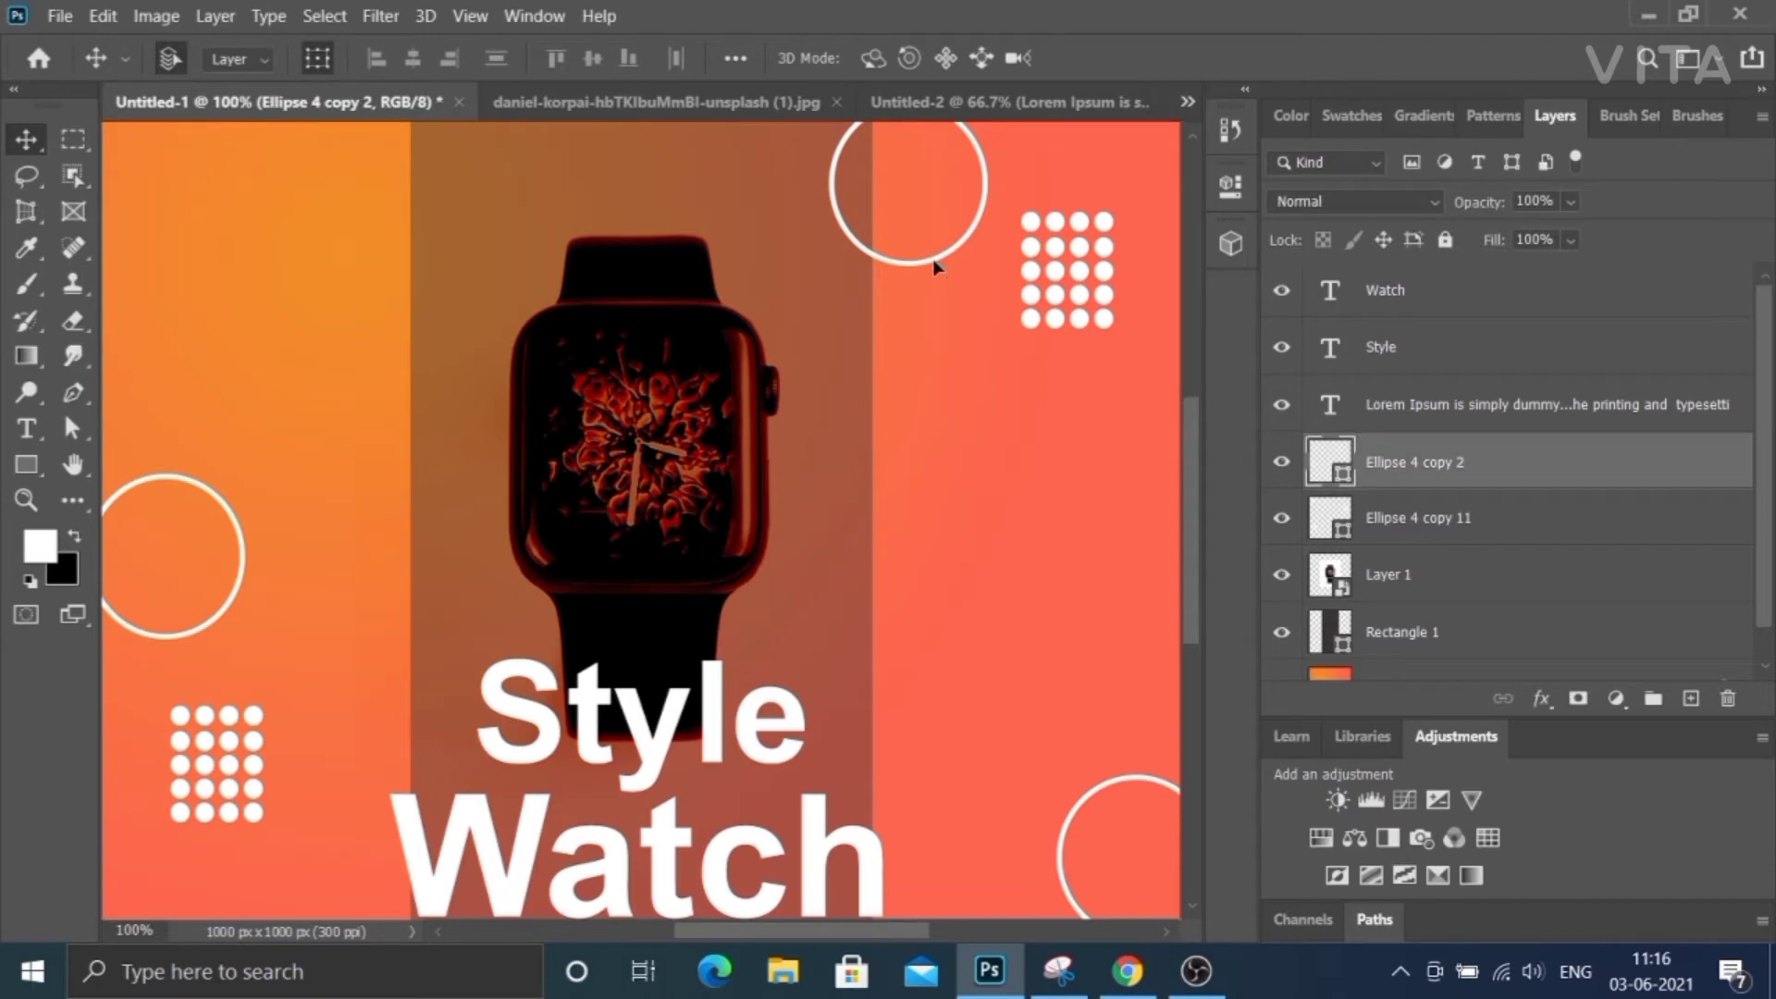
{"action": "left_click", "coordinate": [936, 257], "text": "shift"}
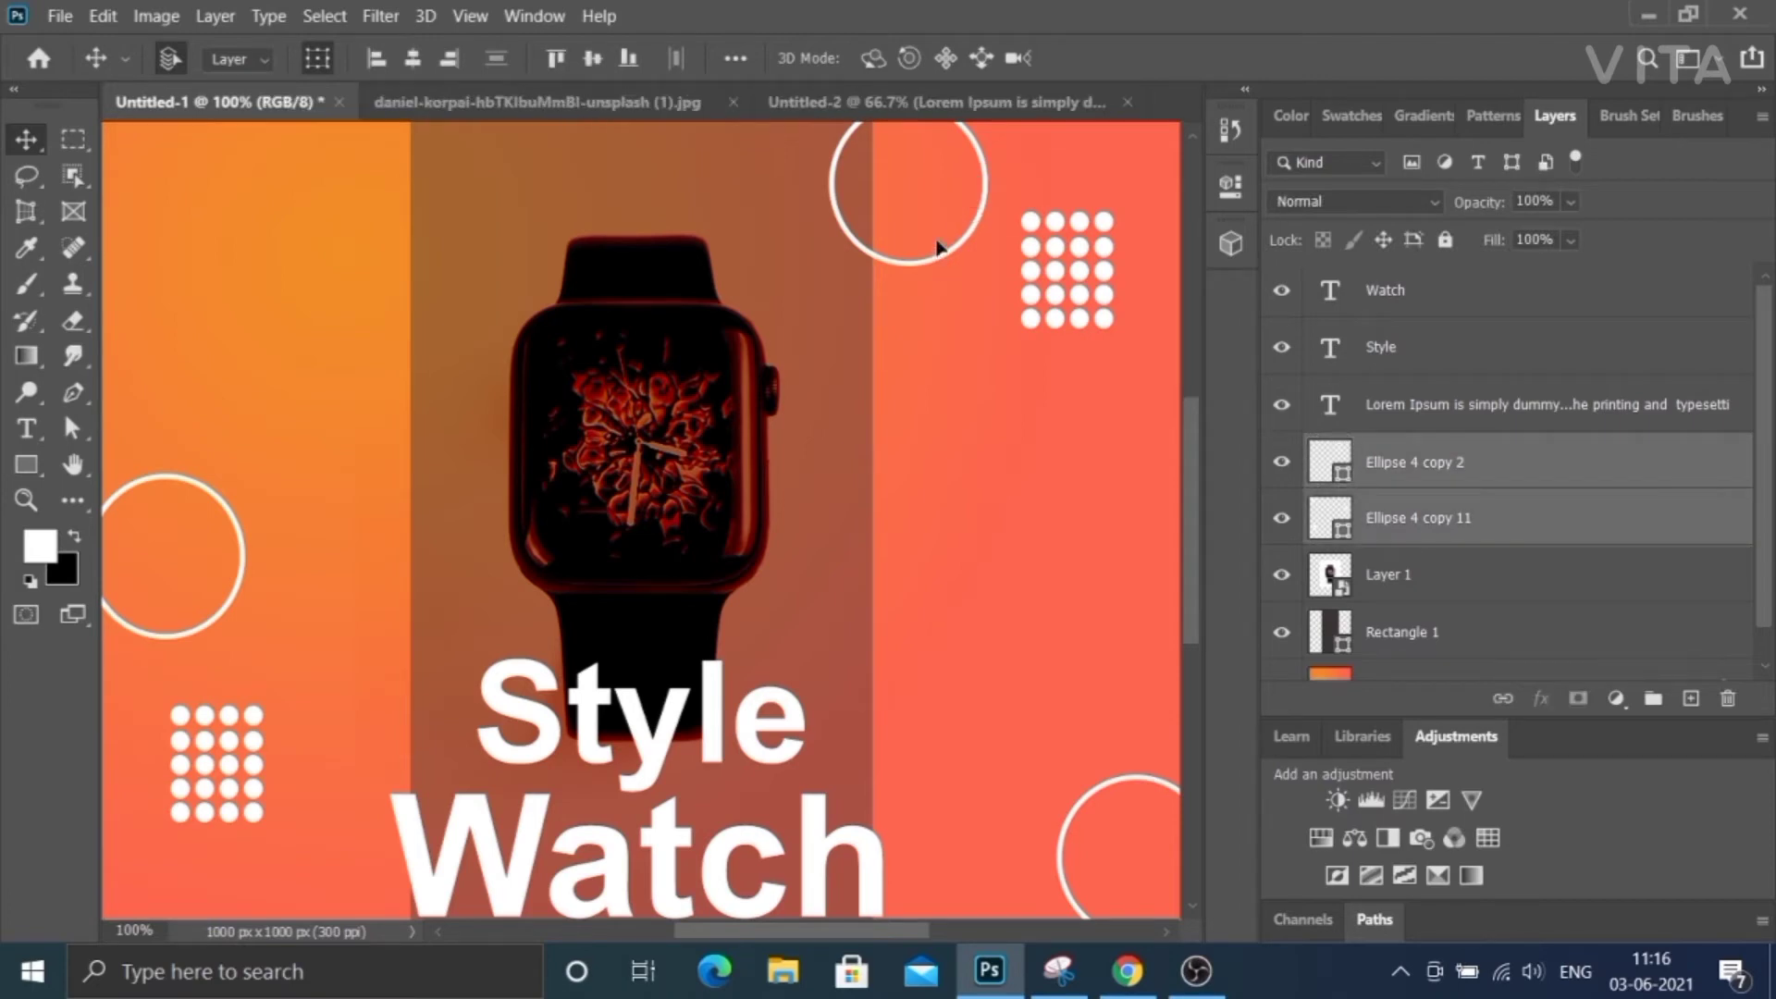
{"action": "left_click", "coordinate": [1422, 474]}
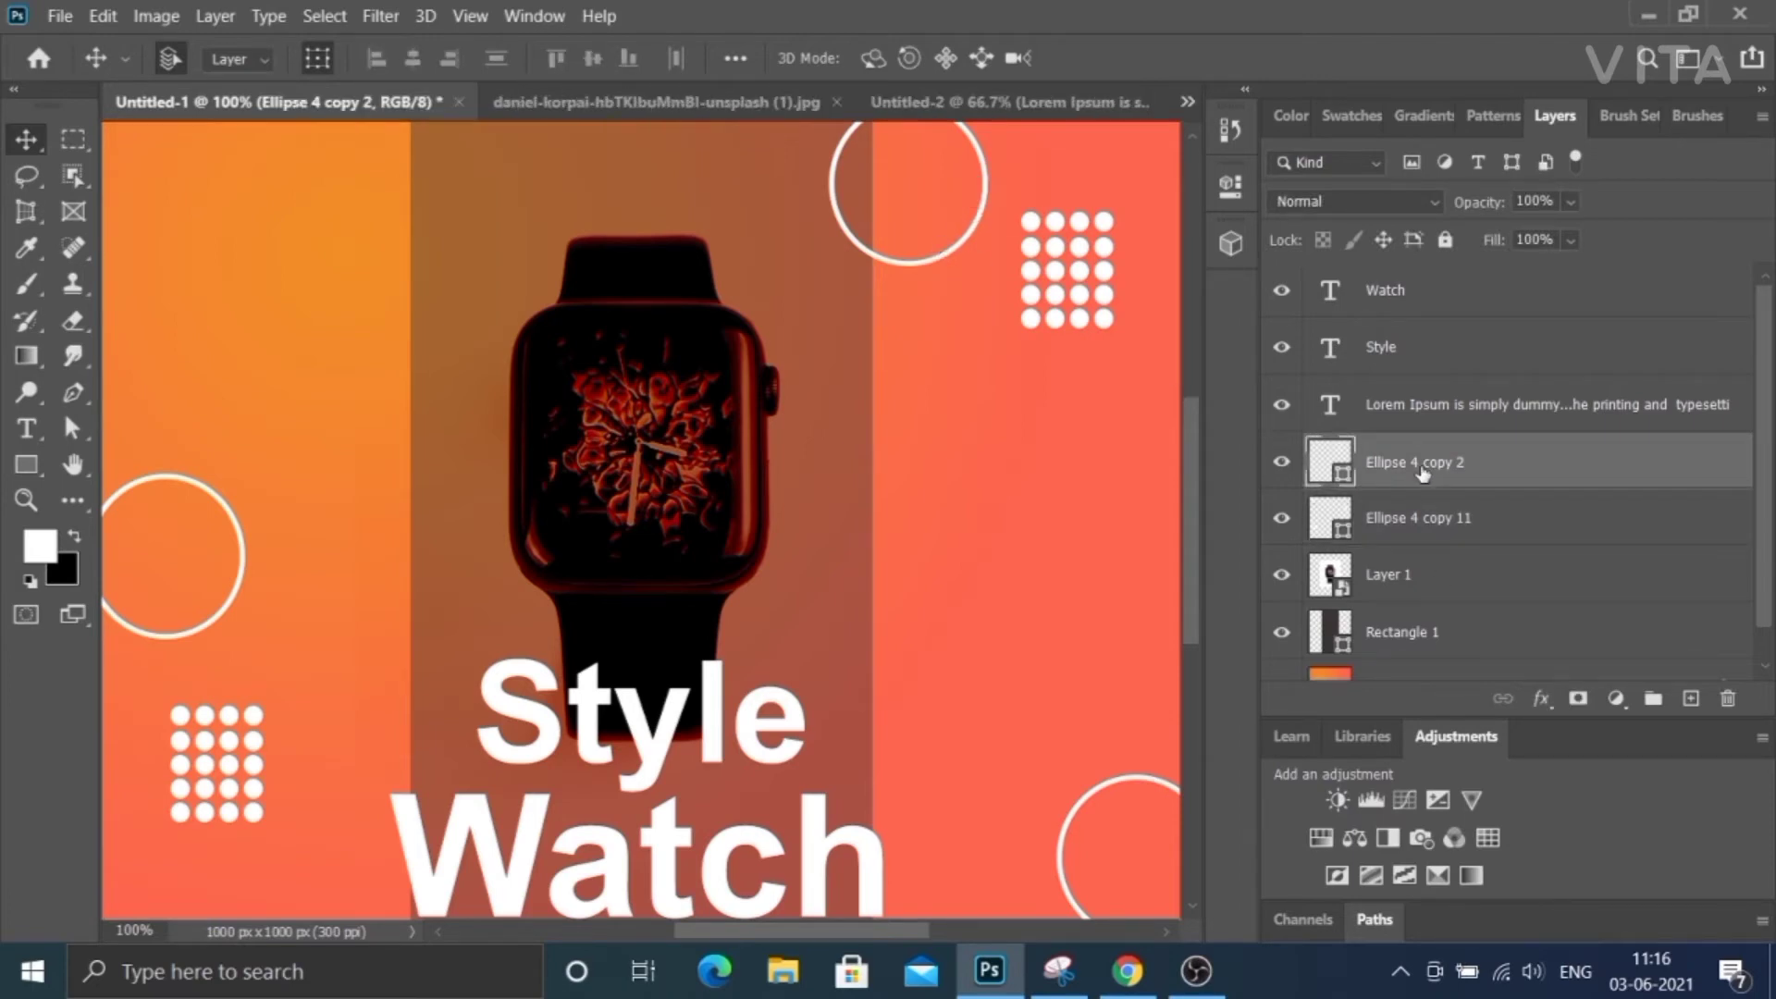
{"action": "left_click_drag", "start_coordinate": [938, 262], "coordinate": [931, 188]}
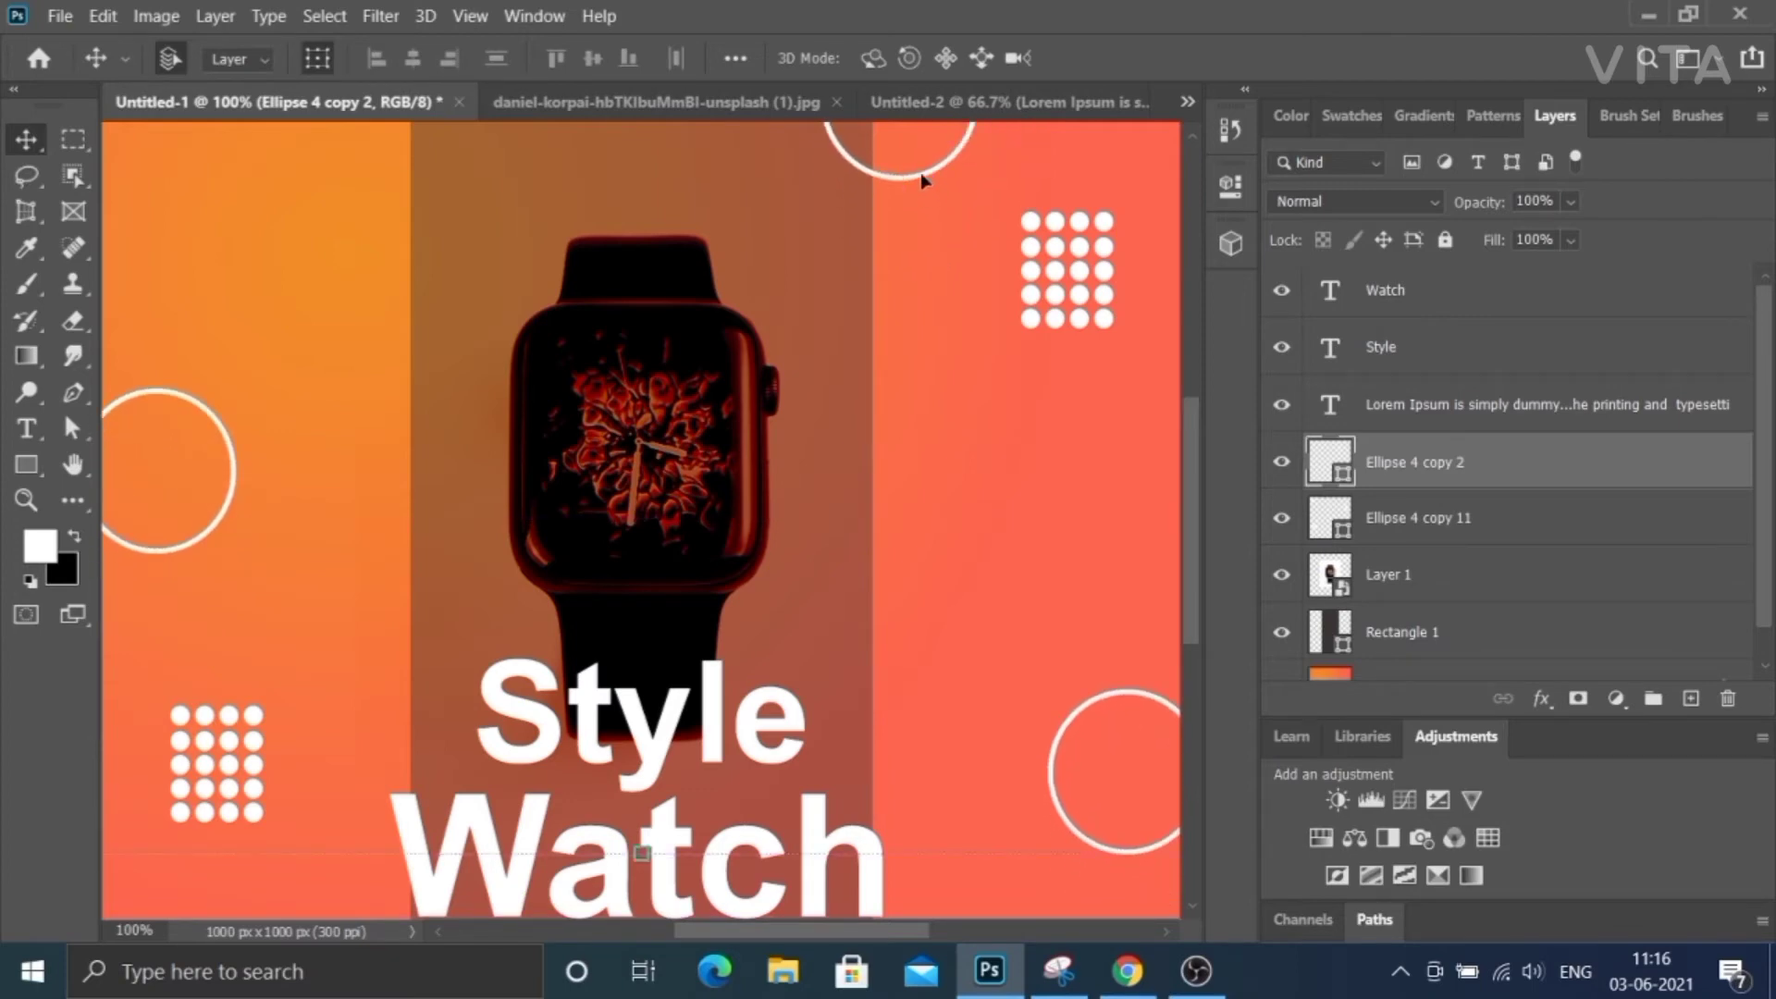
{"action": "left_click_drag", "start_coordinate": [921, 180], "coordinate": [932, 141]}
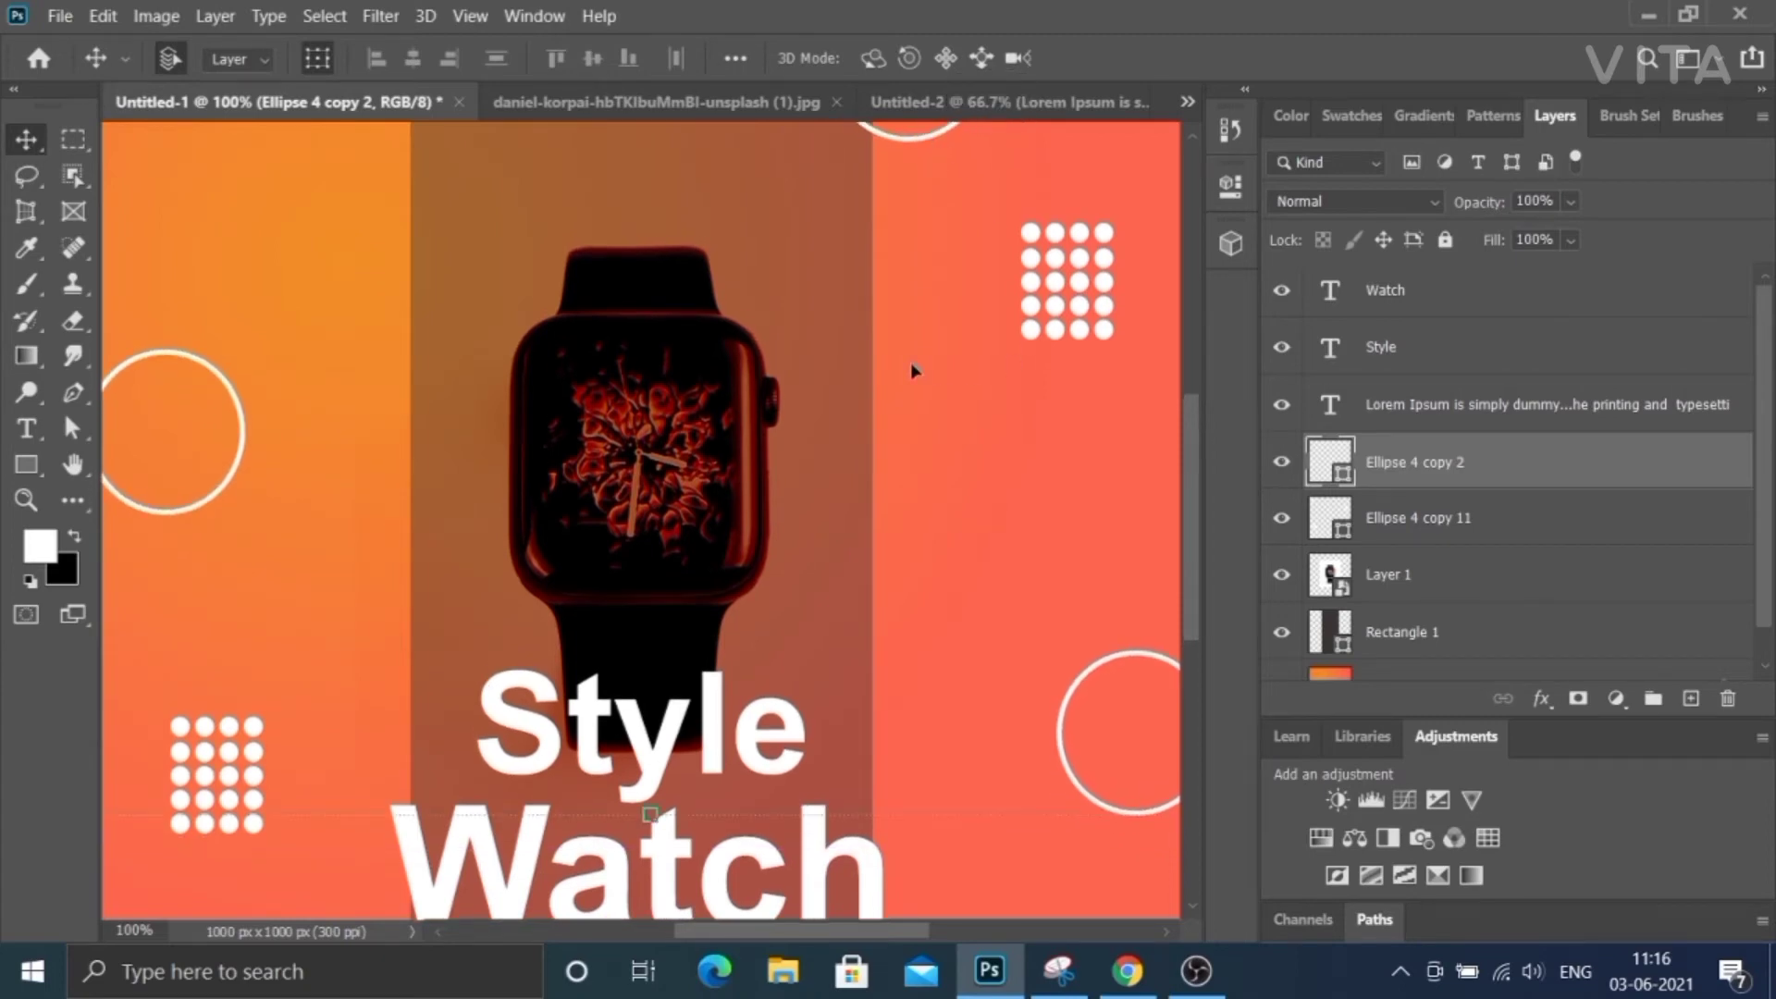
Select the Rectangle 1 stripe layer and create new empty Layer 2 above it.
{"action": "key", "text": "ctrl+minus"}
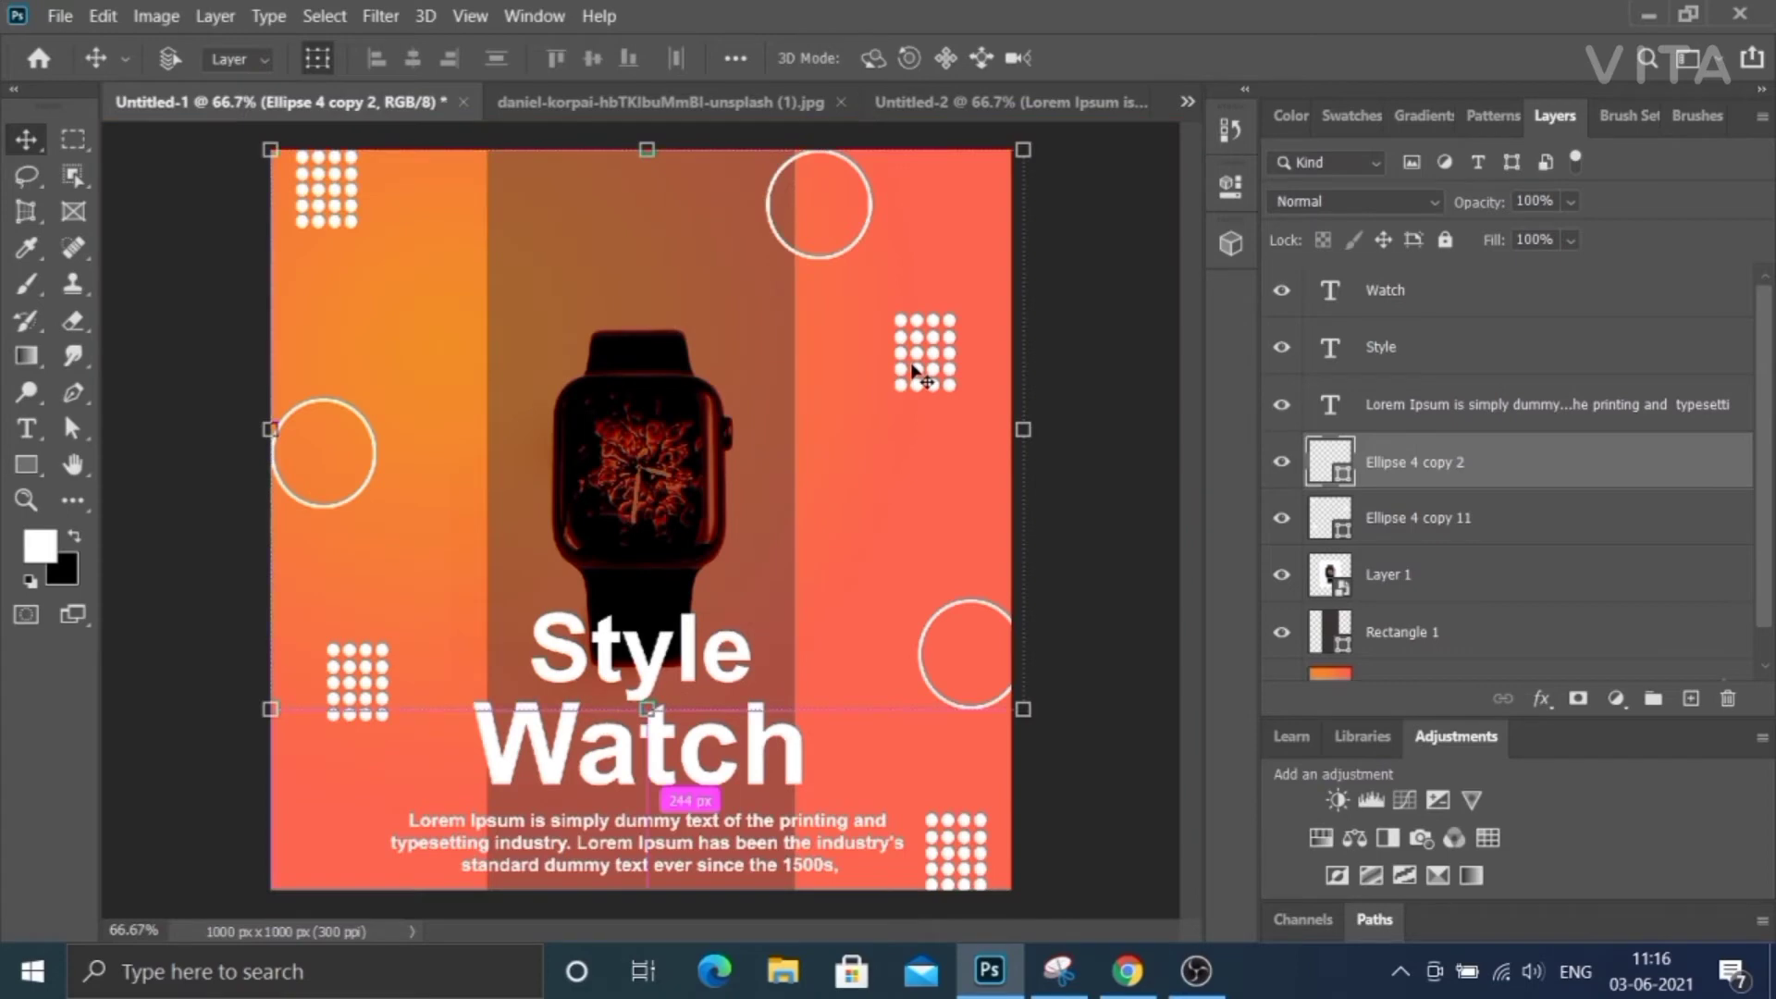
{"action": "key", "text": "ctrl+minus"}
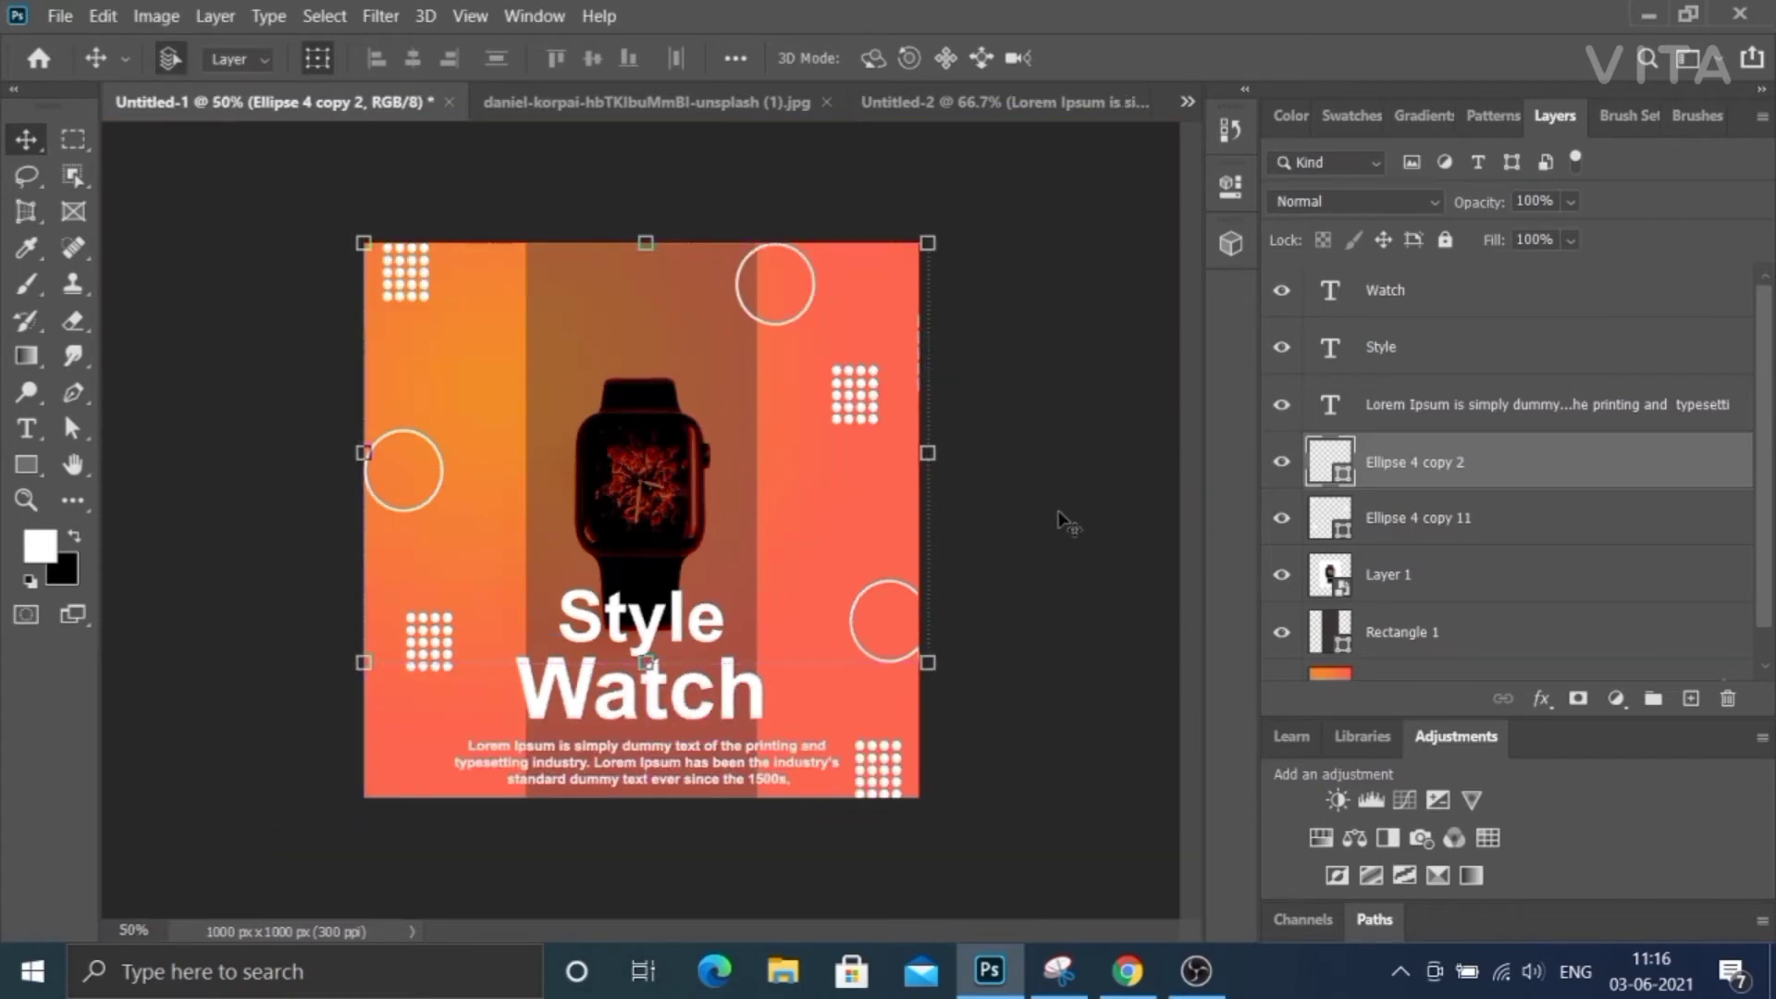
{"action": "left_click", "coordinate": [1068, 523]}
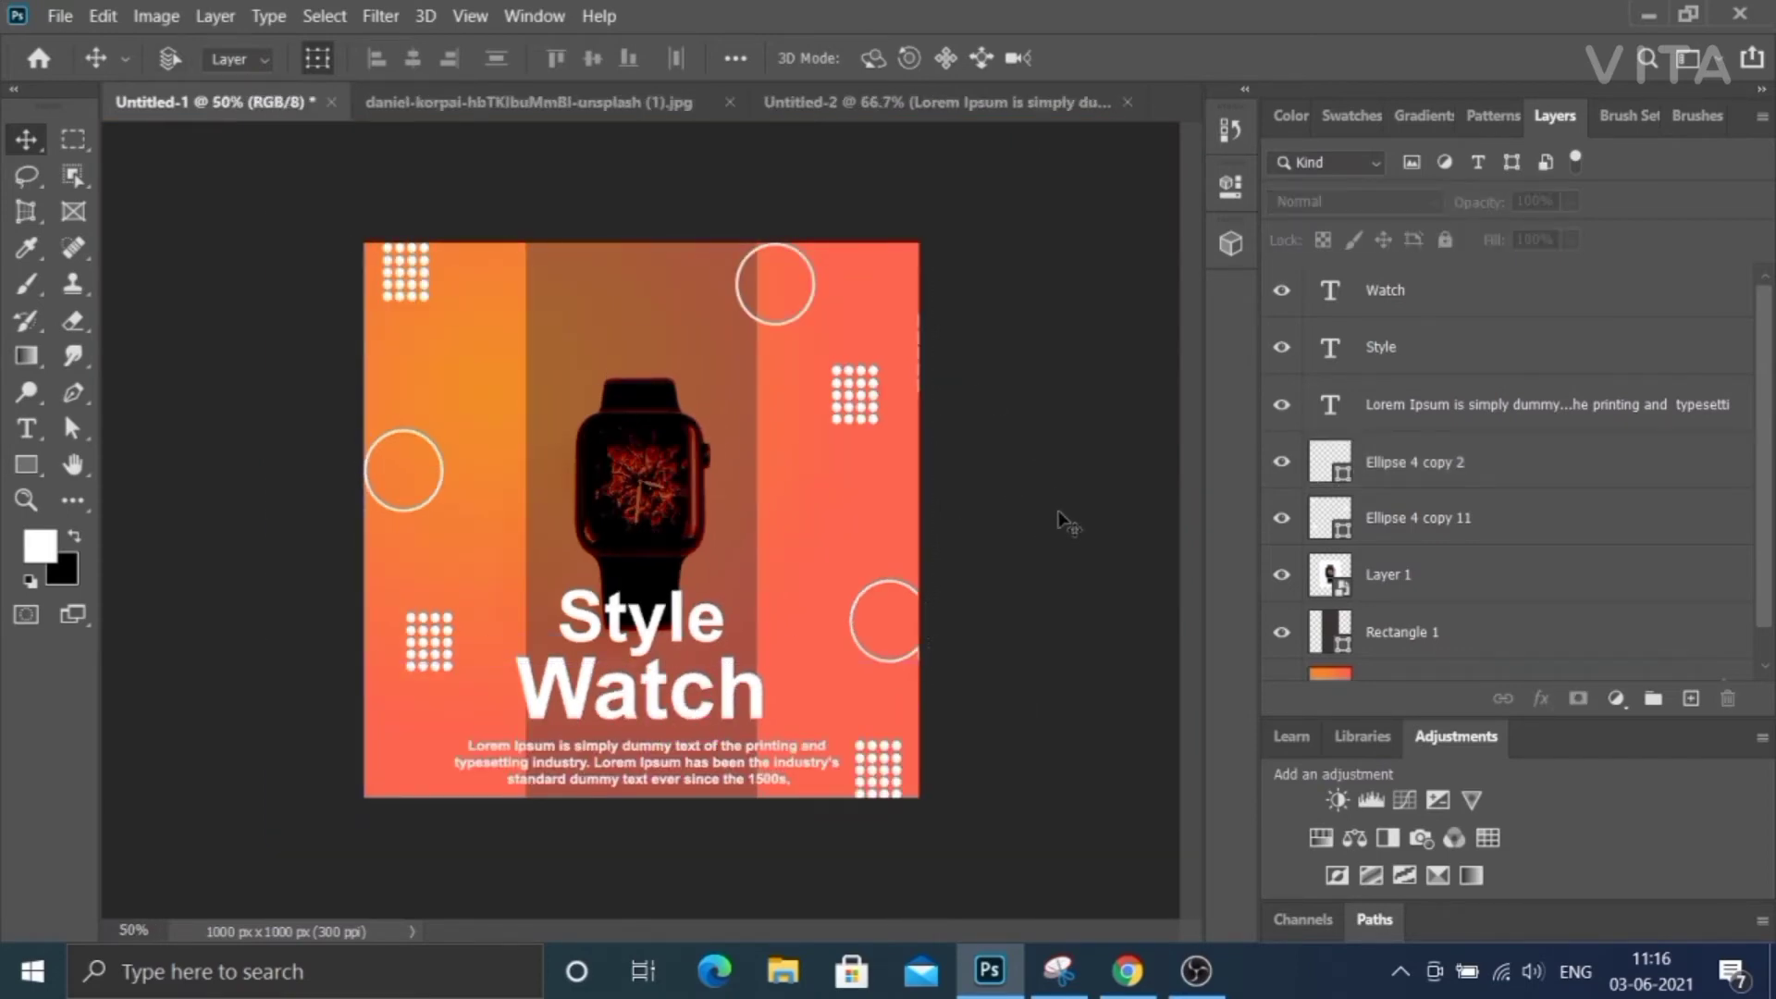
{"action": "key", "text": "ctrl+plus"}
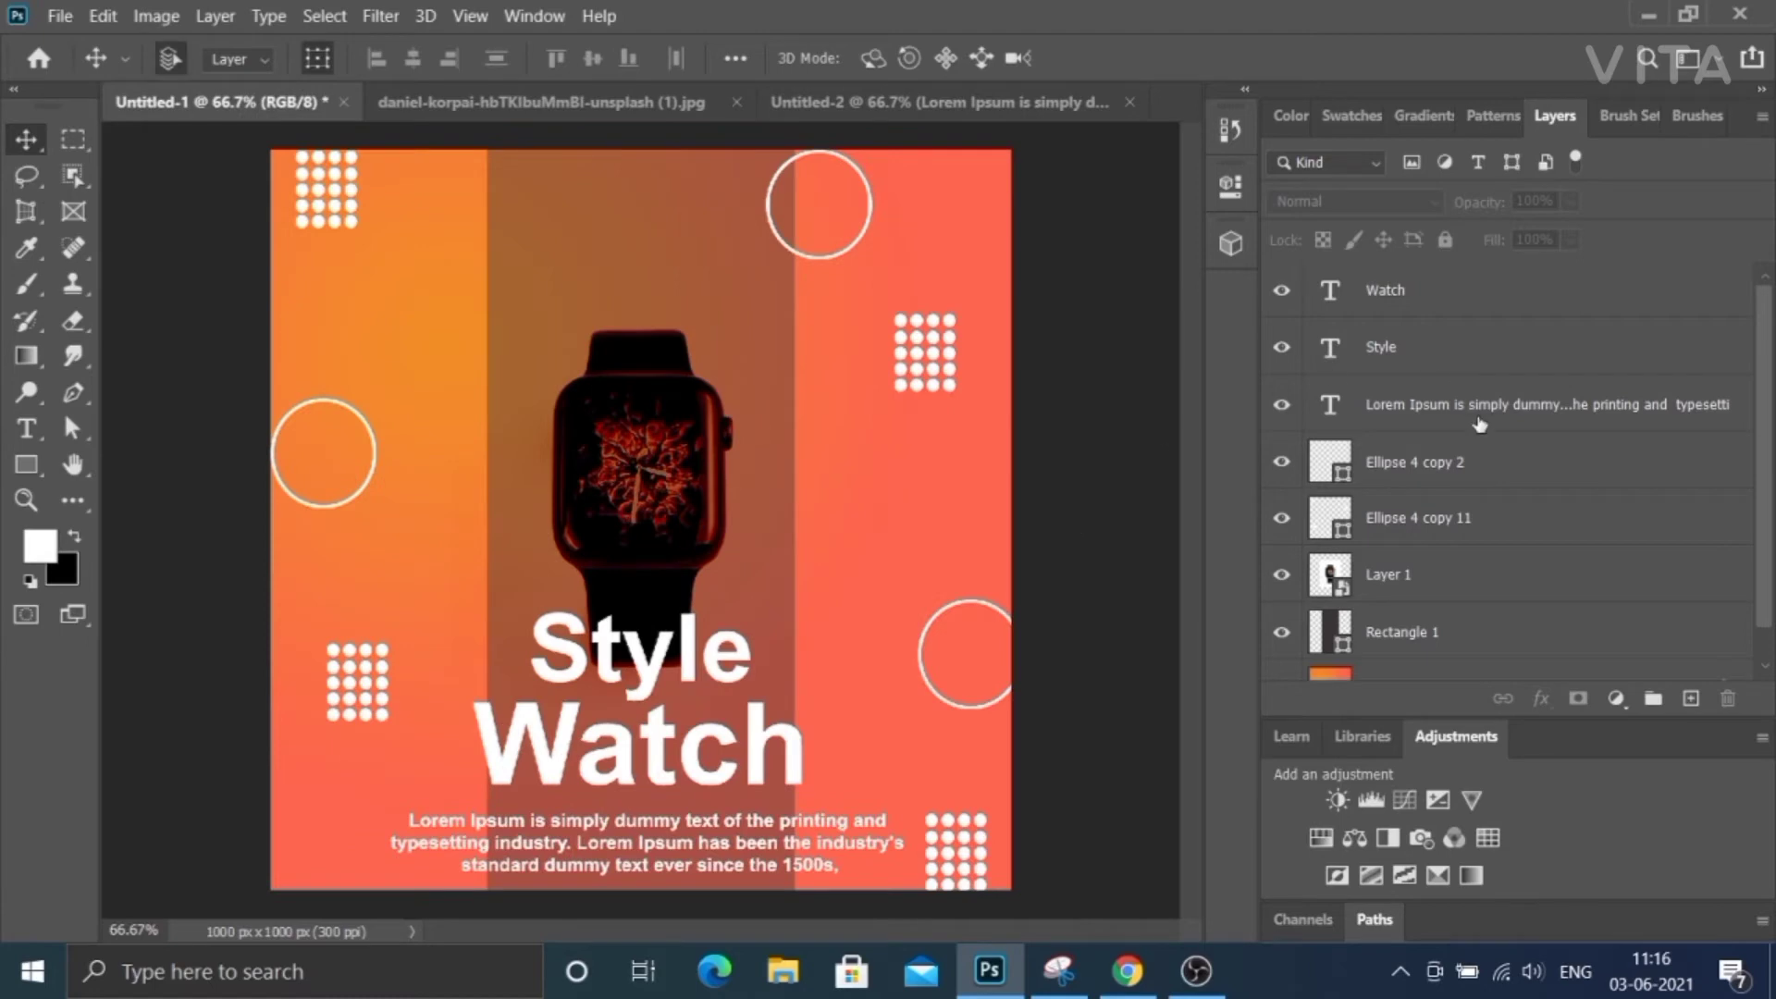
{"action": "left_click", "coordinate": [1455, 636]}
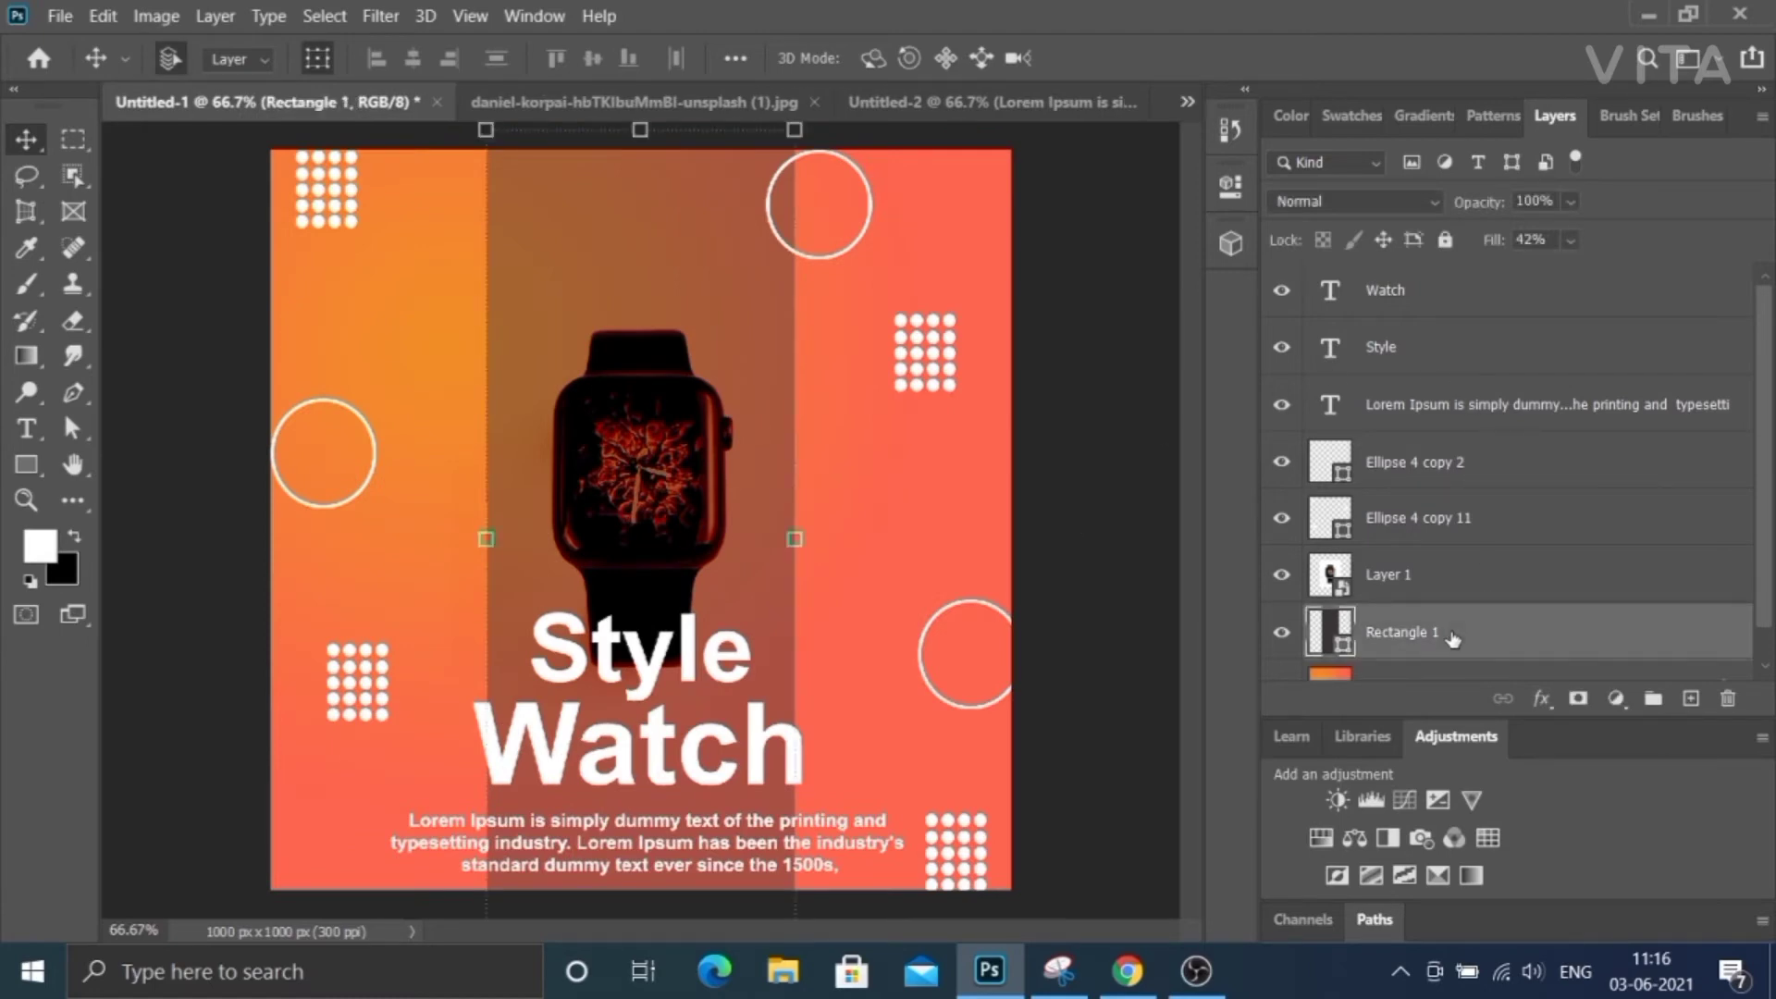
{"action": "left_click", "coordinate": [1690, 698]}
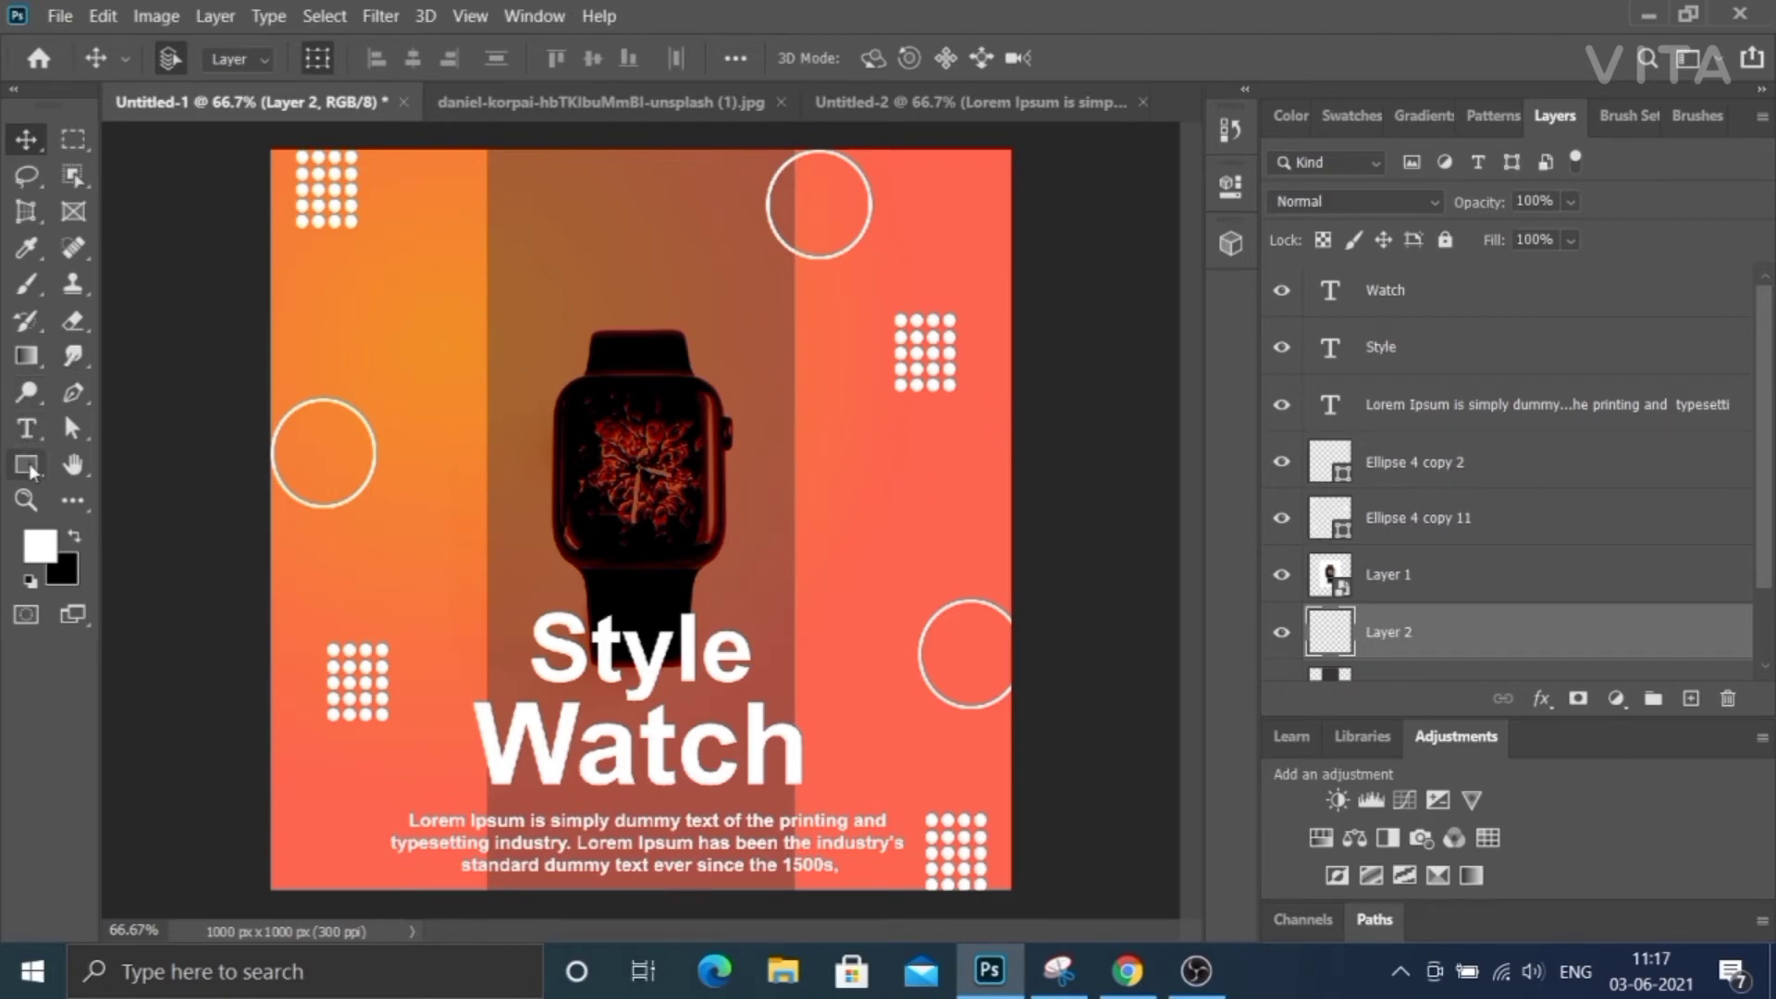
Draw an oval over the watch face with the Ellipse tool and give it a white stroke.
{"action": "left_click", "coordinate": [35, 463]}
{"action": "left_click", "coordinate": [96, 534]}
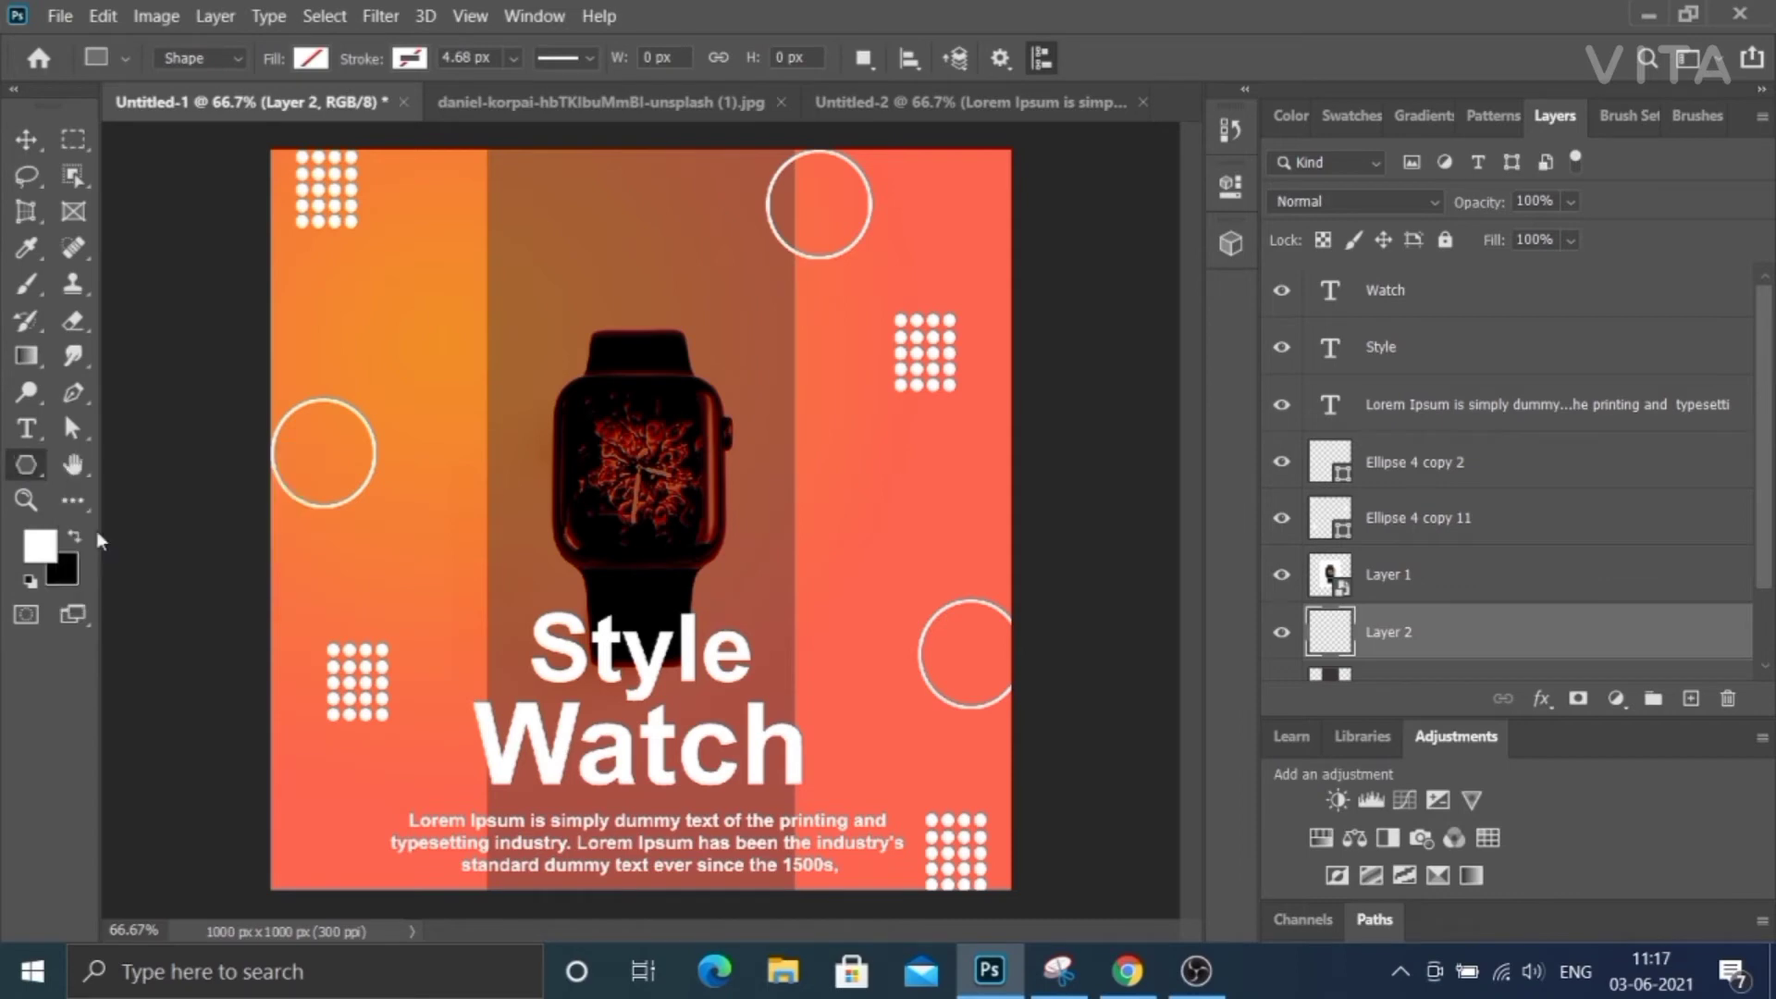
{"action": "left_click", "coordinate": [26, 463]}
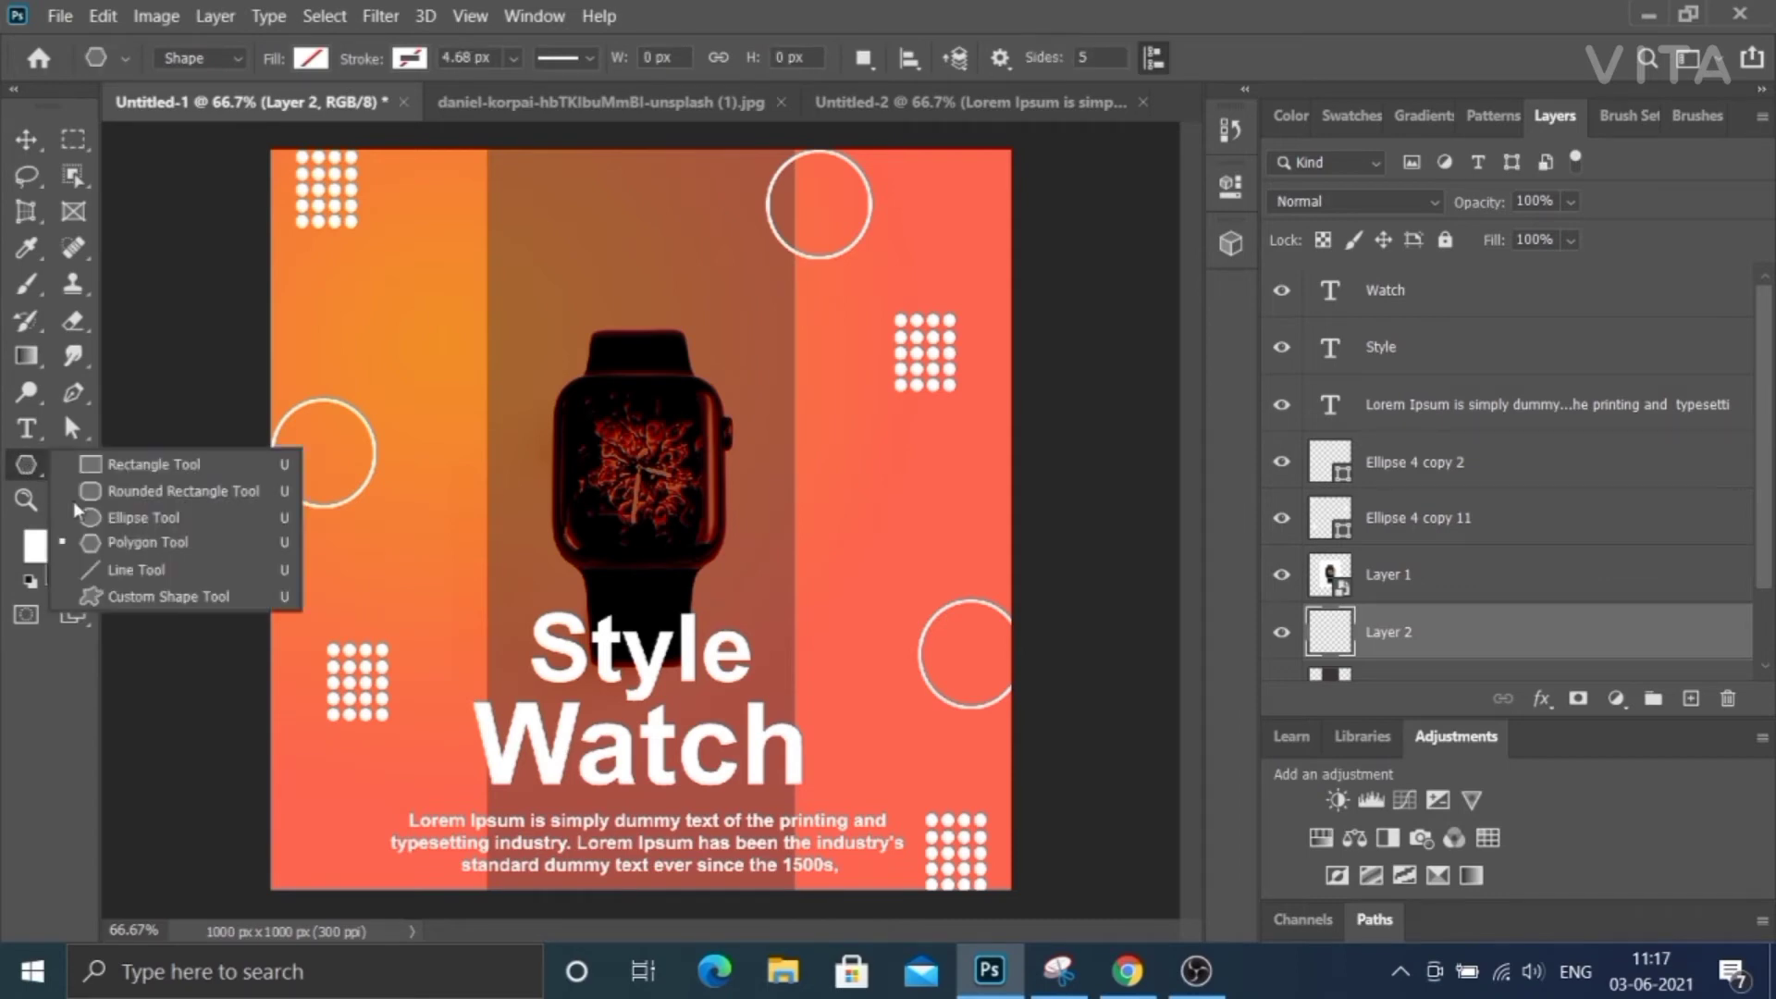
{"action": "left_click", "coordinate": [94, 518]}
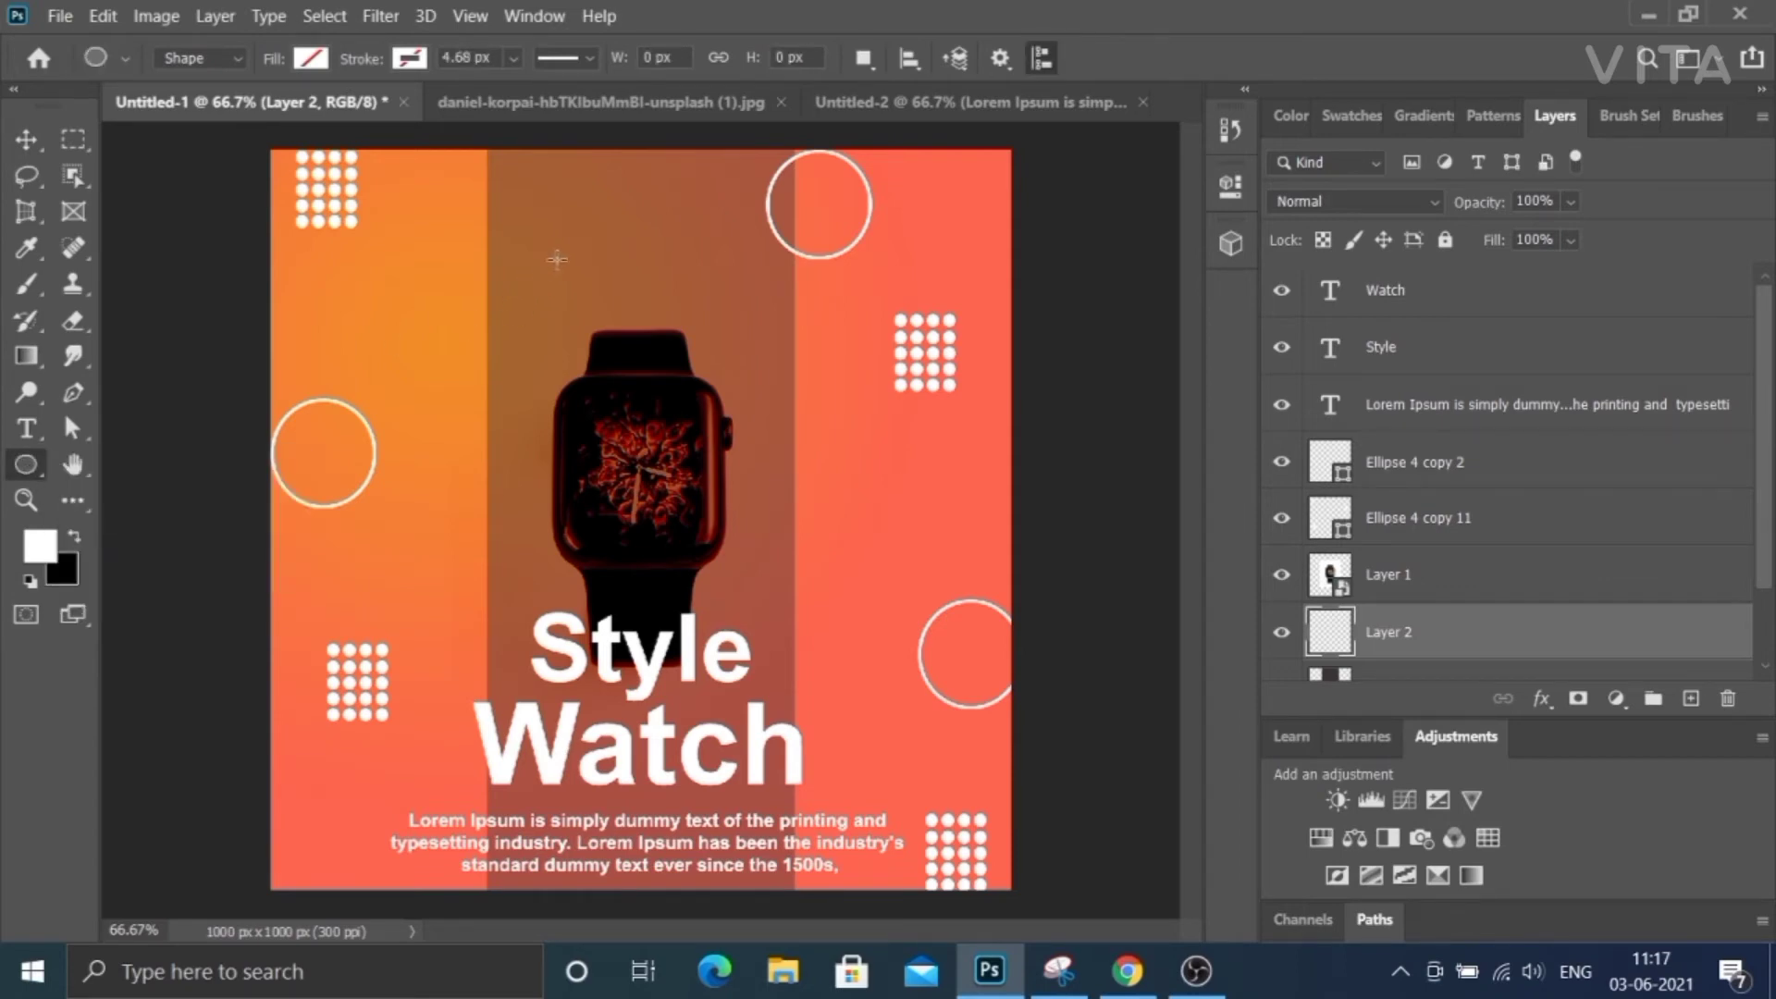
{"action": "left_click_drag", "start_coordinate": [543, 264], "coordinate": [717, 525]}
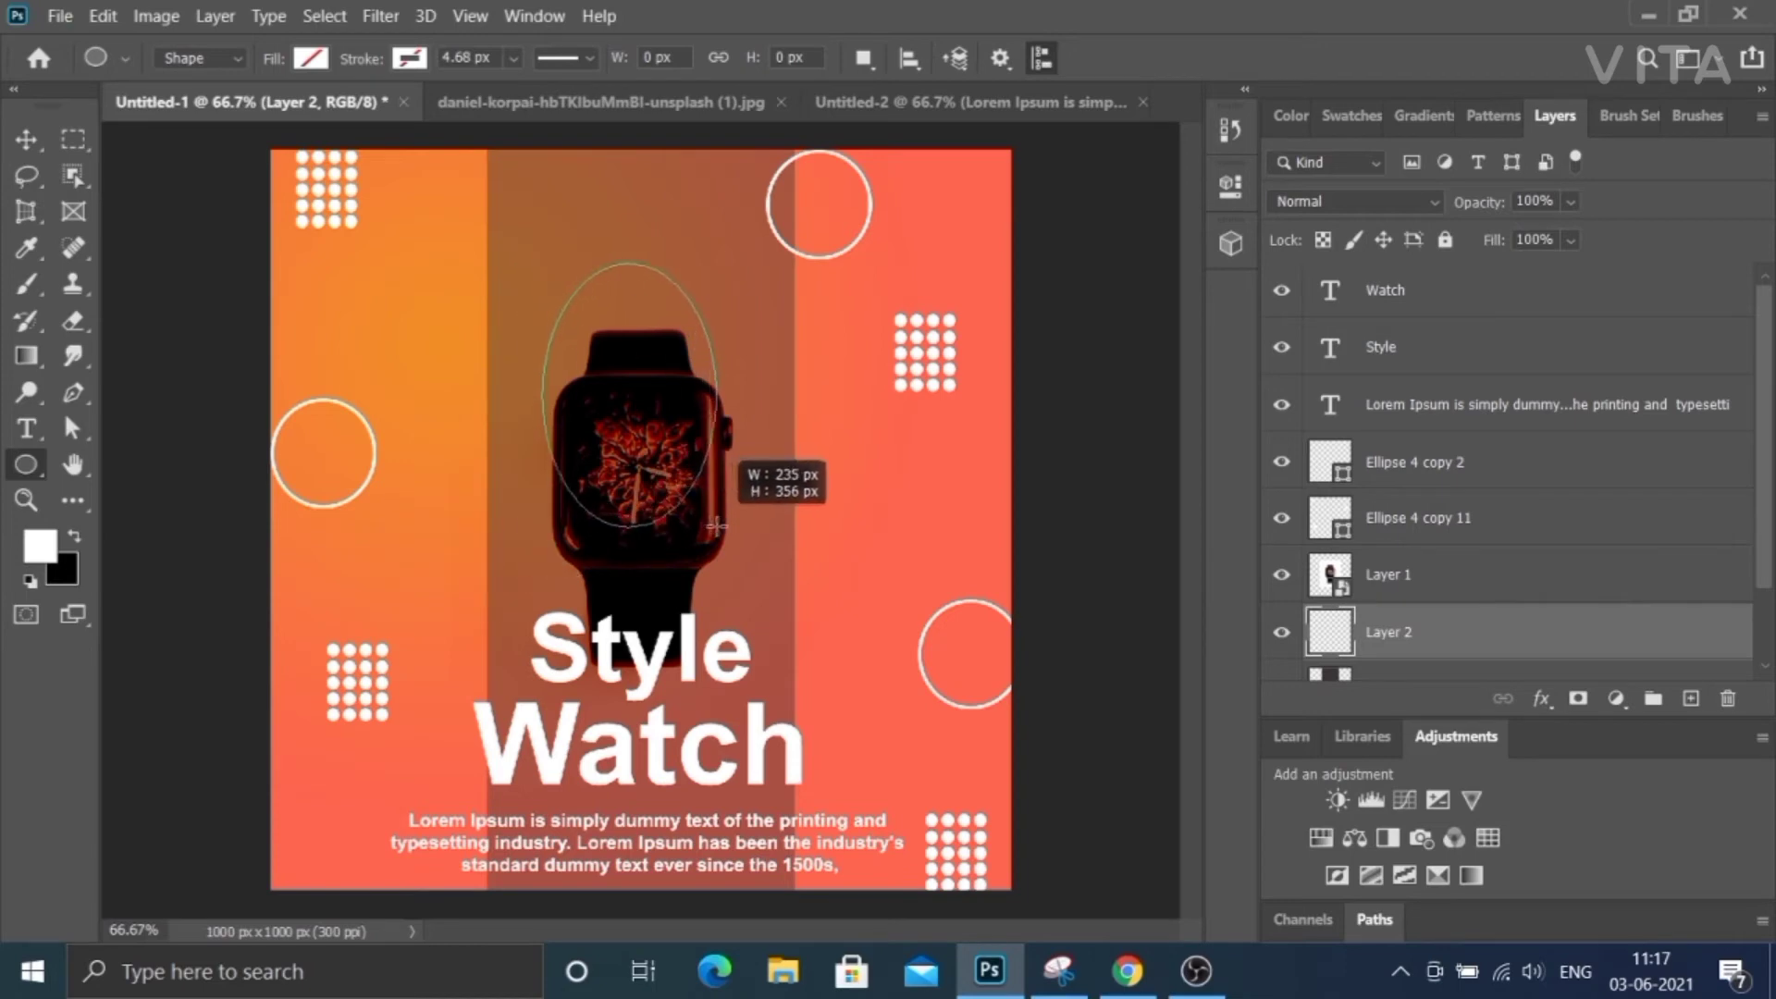
{"action": "left_click_drag", "start_coordinate": [716, 526], "coordinate": [708, 486]}
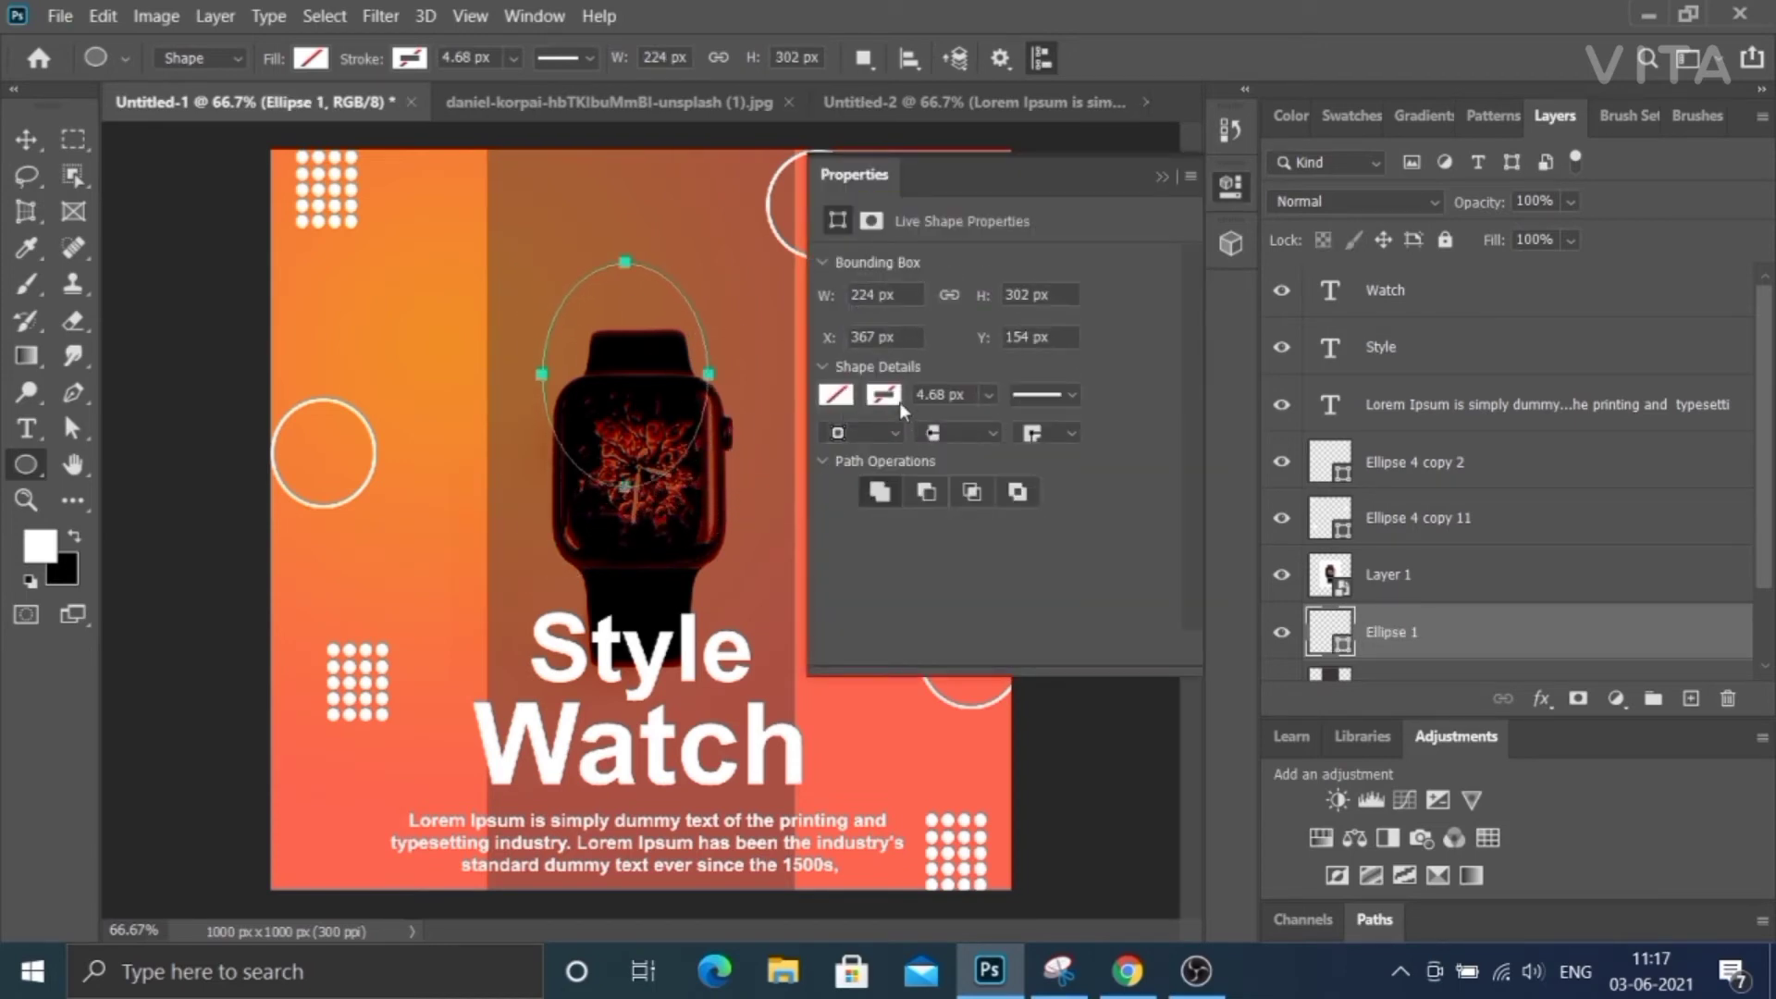
{"action": "left_click", "coordinate": [893, 398]}
{"action": "left_click", "coordinate": [847, 545]}
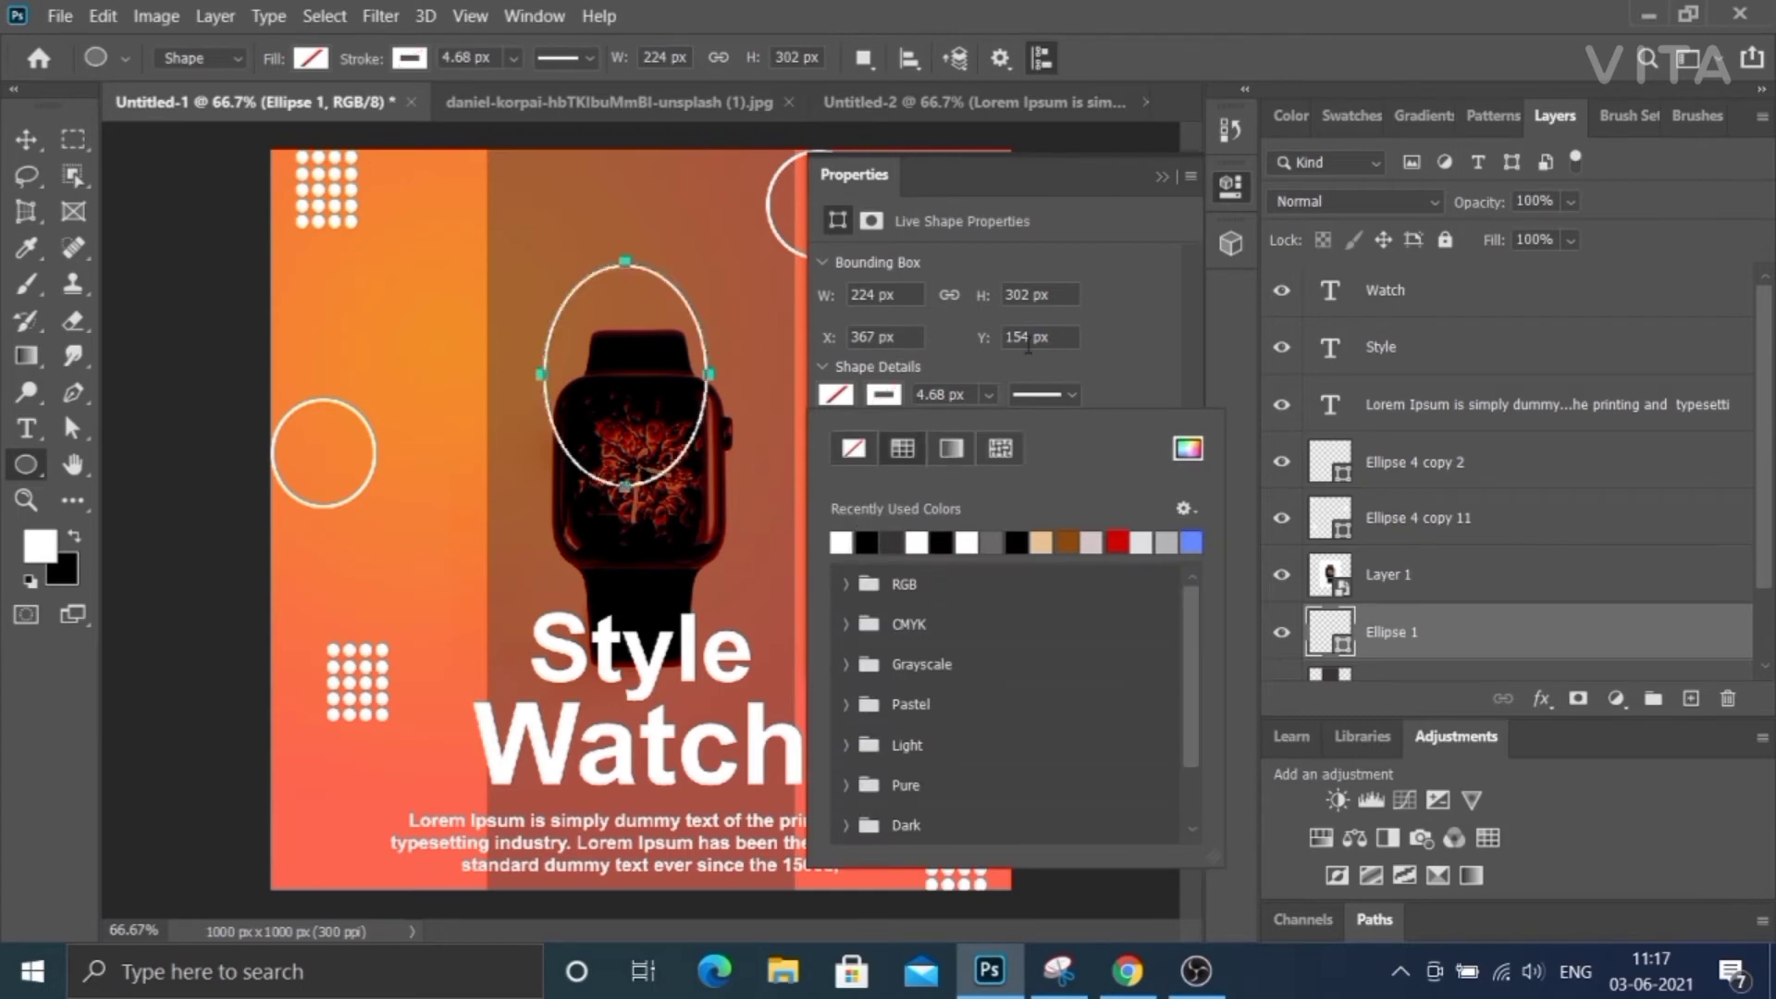
{"action": "left_click", "coordinate": [1165, 176]}
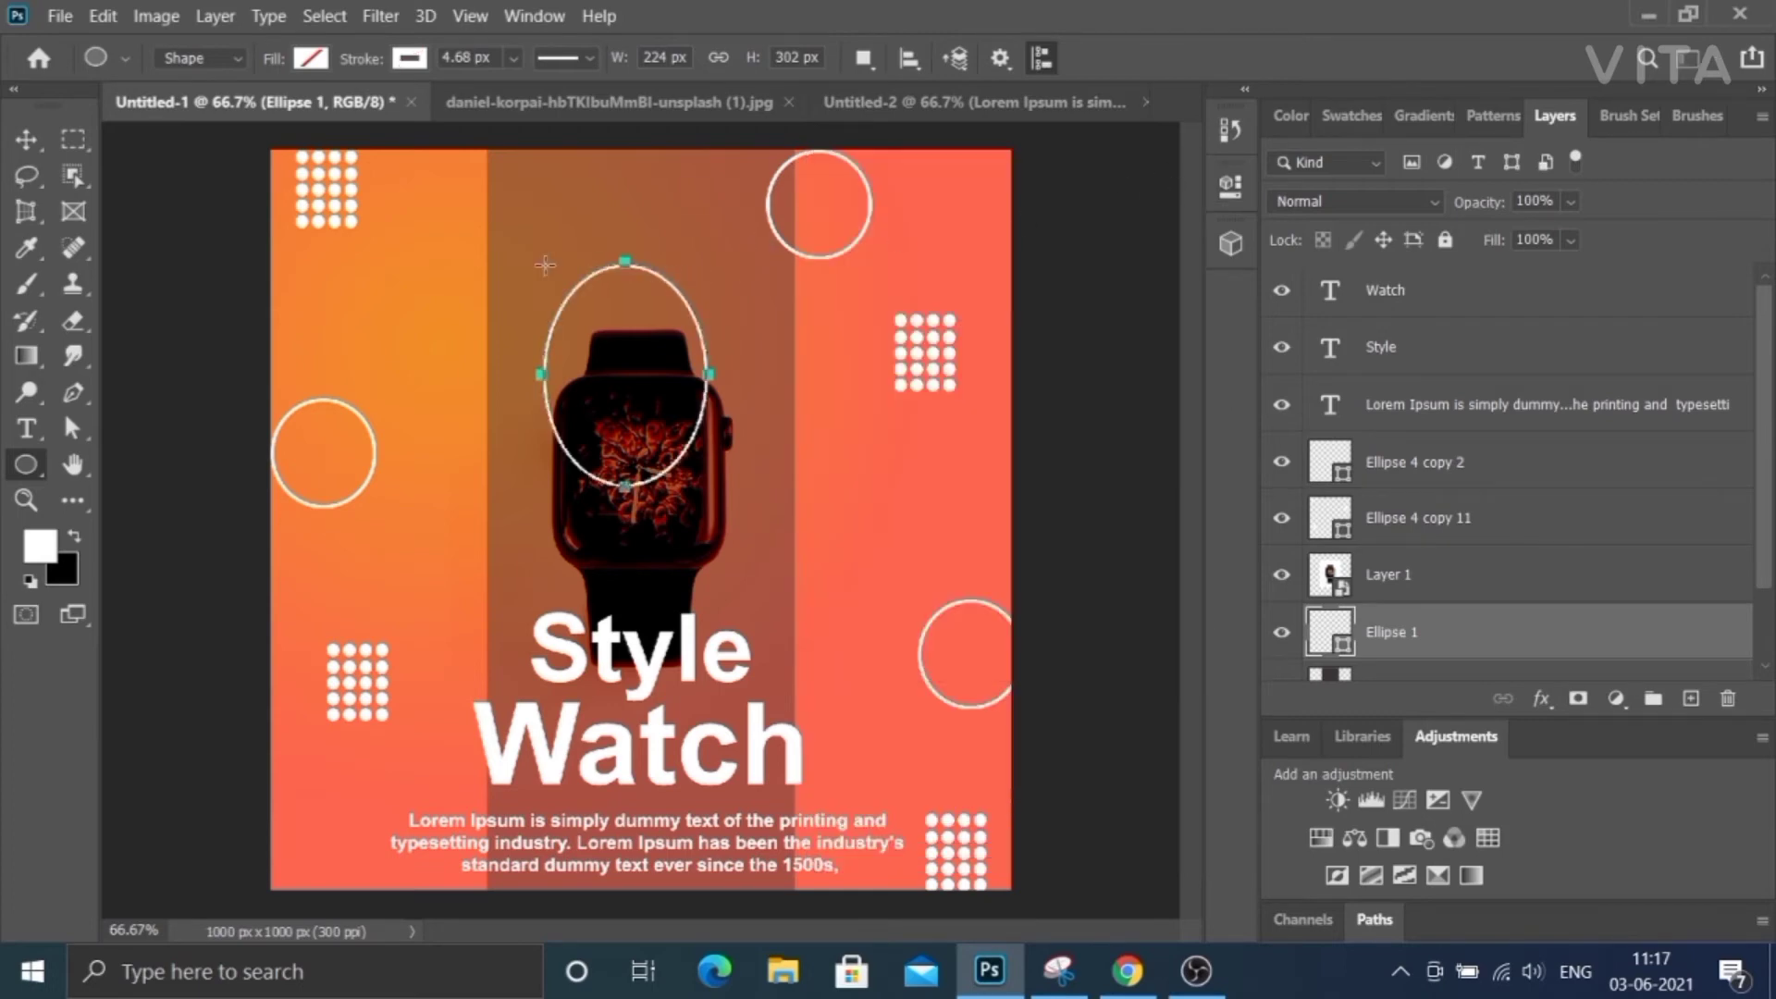
Nudge the watch photo slightly and select the Ellipse 1 oval layer.
{"action": "left_click", "coordinate": [26, 139]}
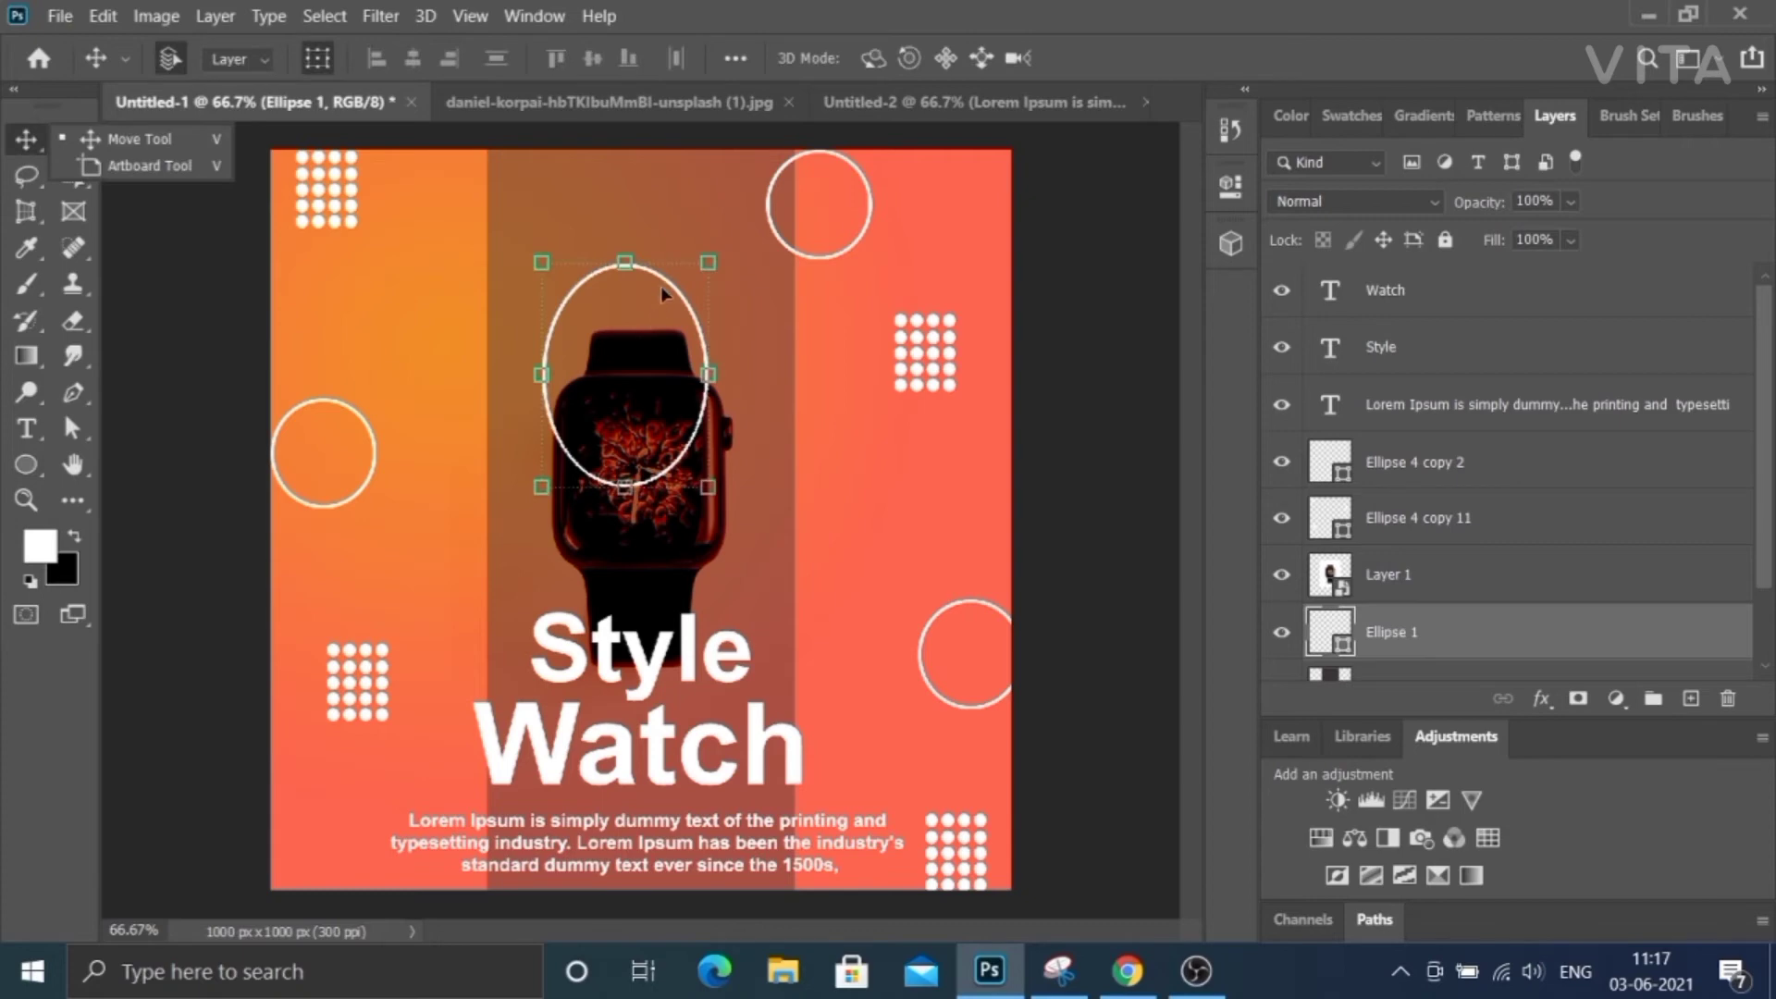
{"action": "left_click_drag", "start_coordinate": [664, 287], "coordinate": [670, 276]}
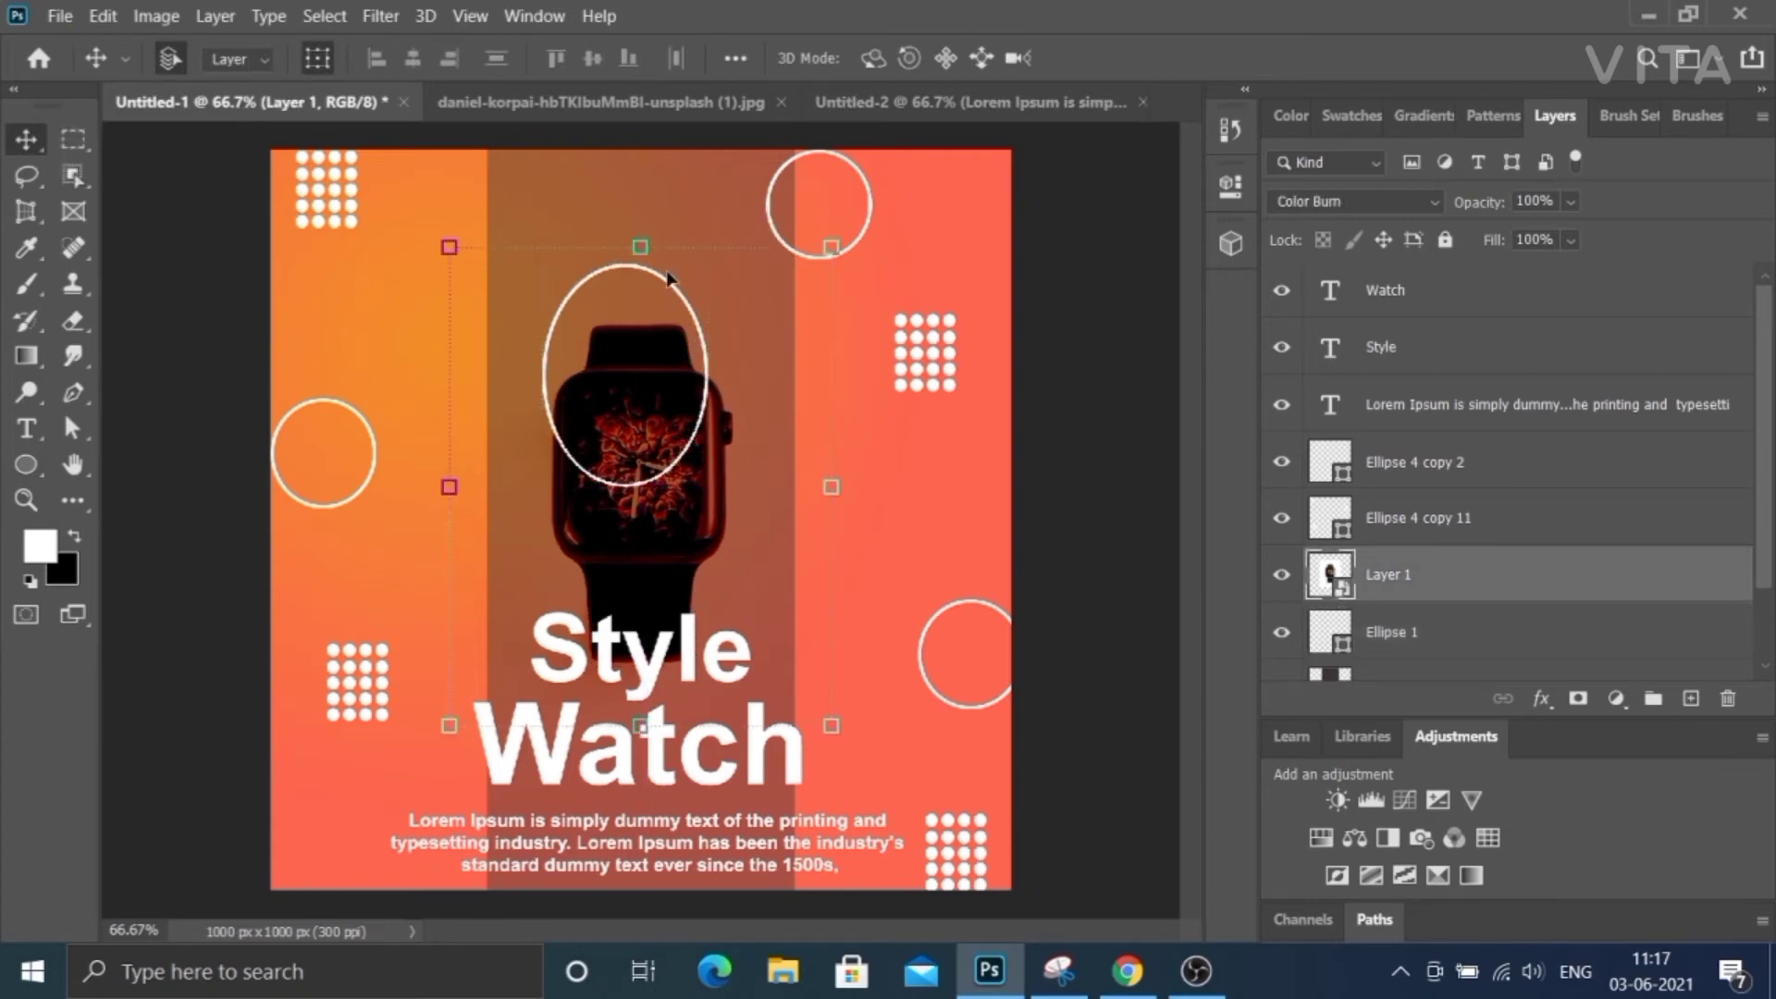
{"action": "left_click", "coordinate": [1425, 464]}
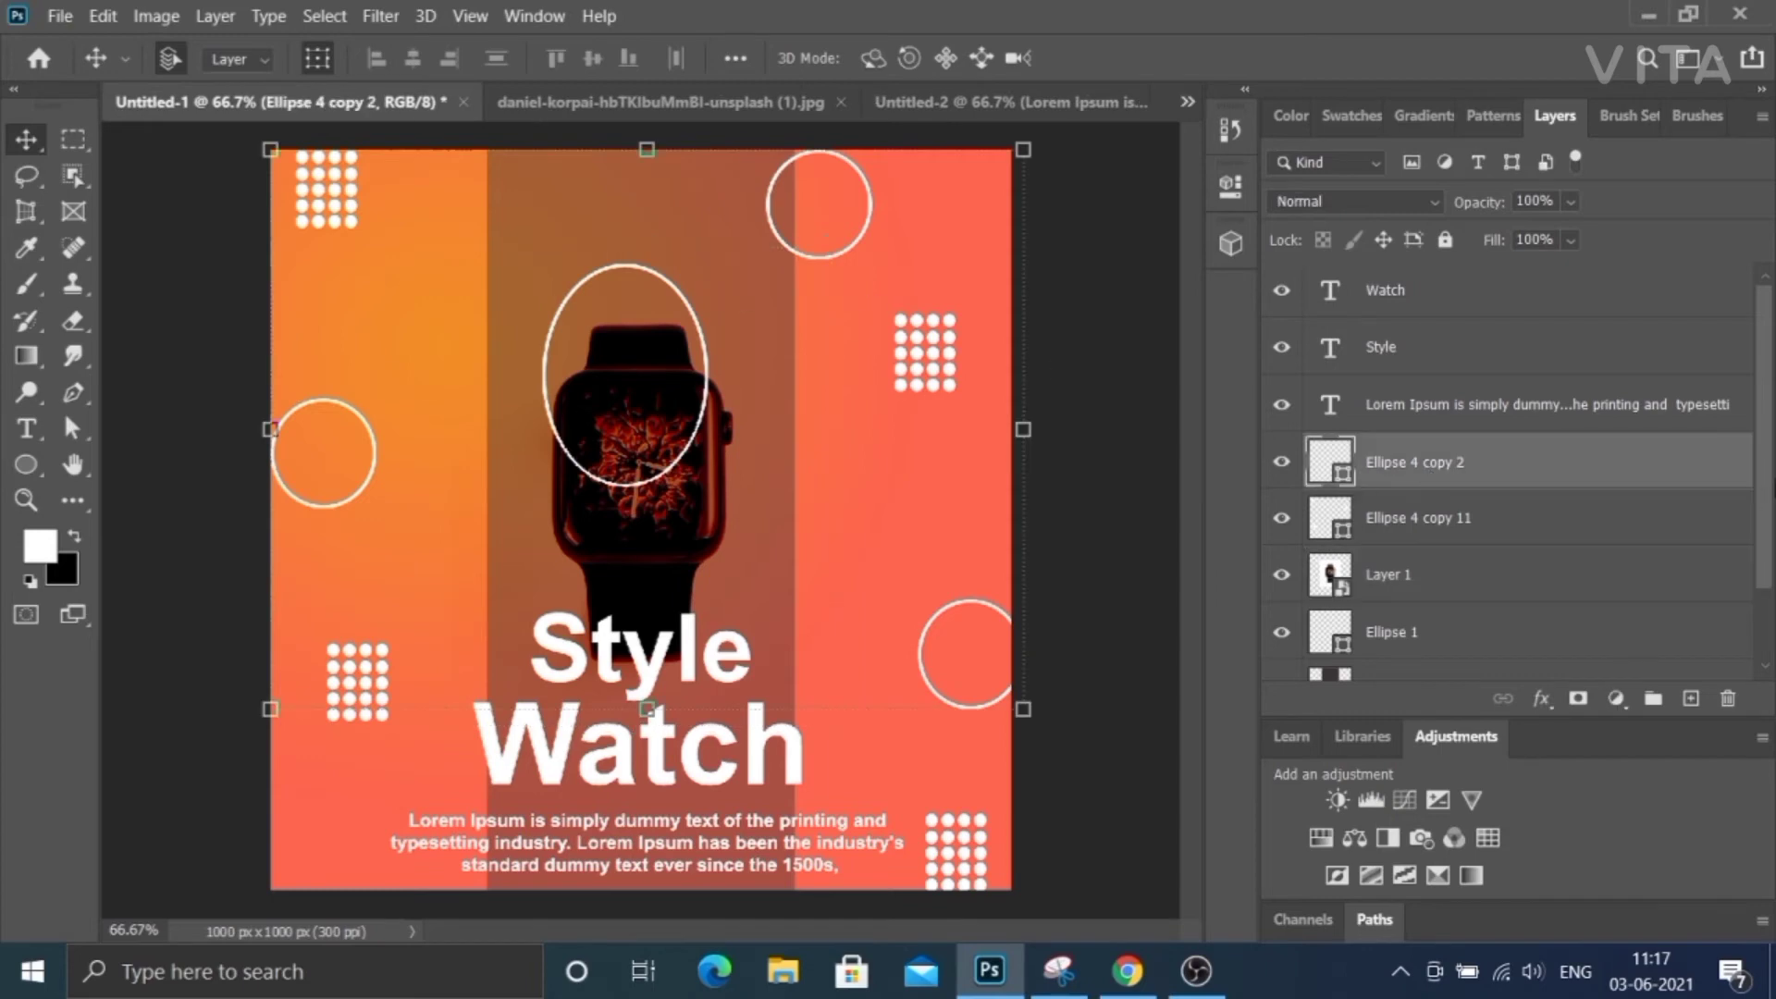
{"action": "left_click", "coordinate": [1465, 646]}
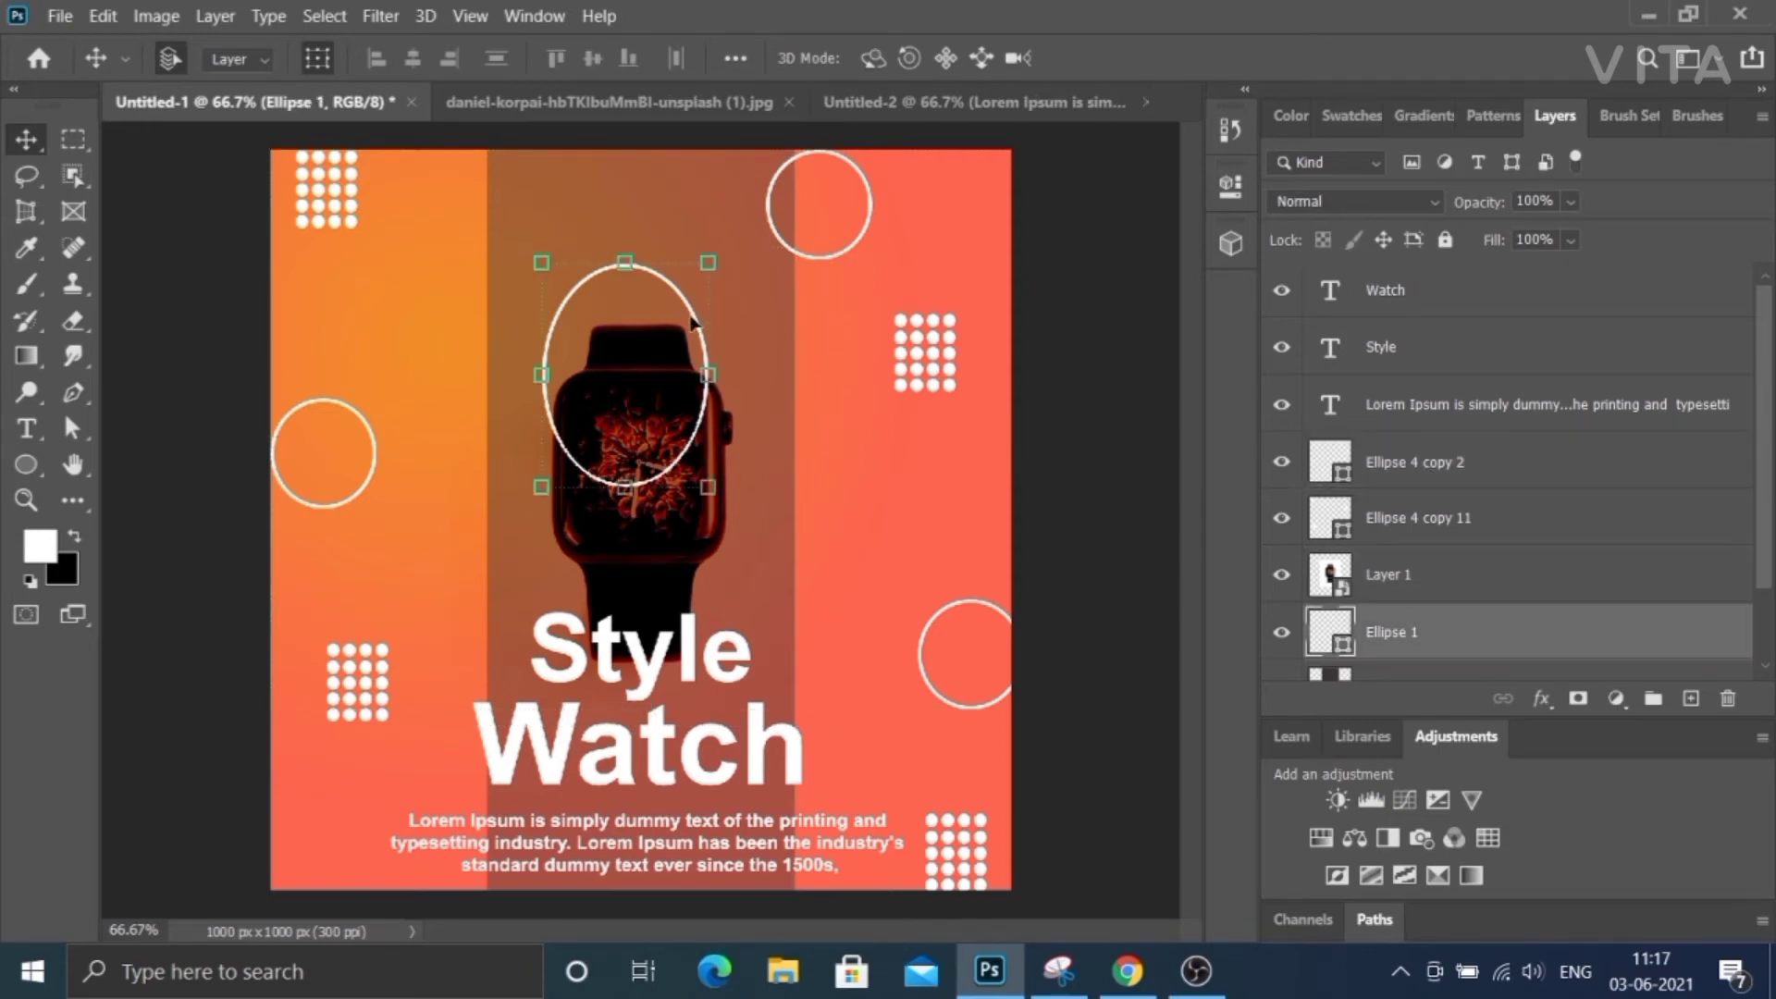
{"action": "left_click_drag", "start_coordinate": [695, 319], "coordinate": [696, 314]}
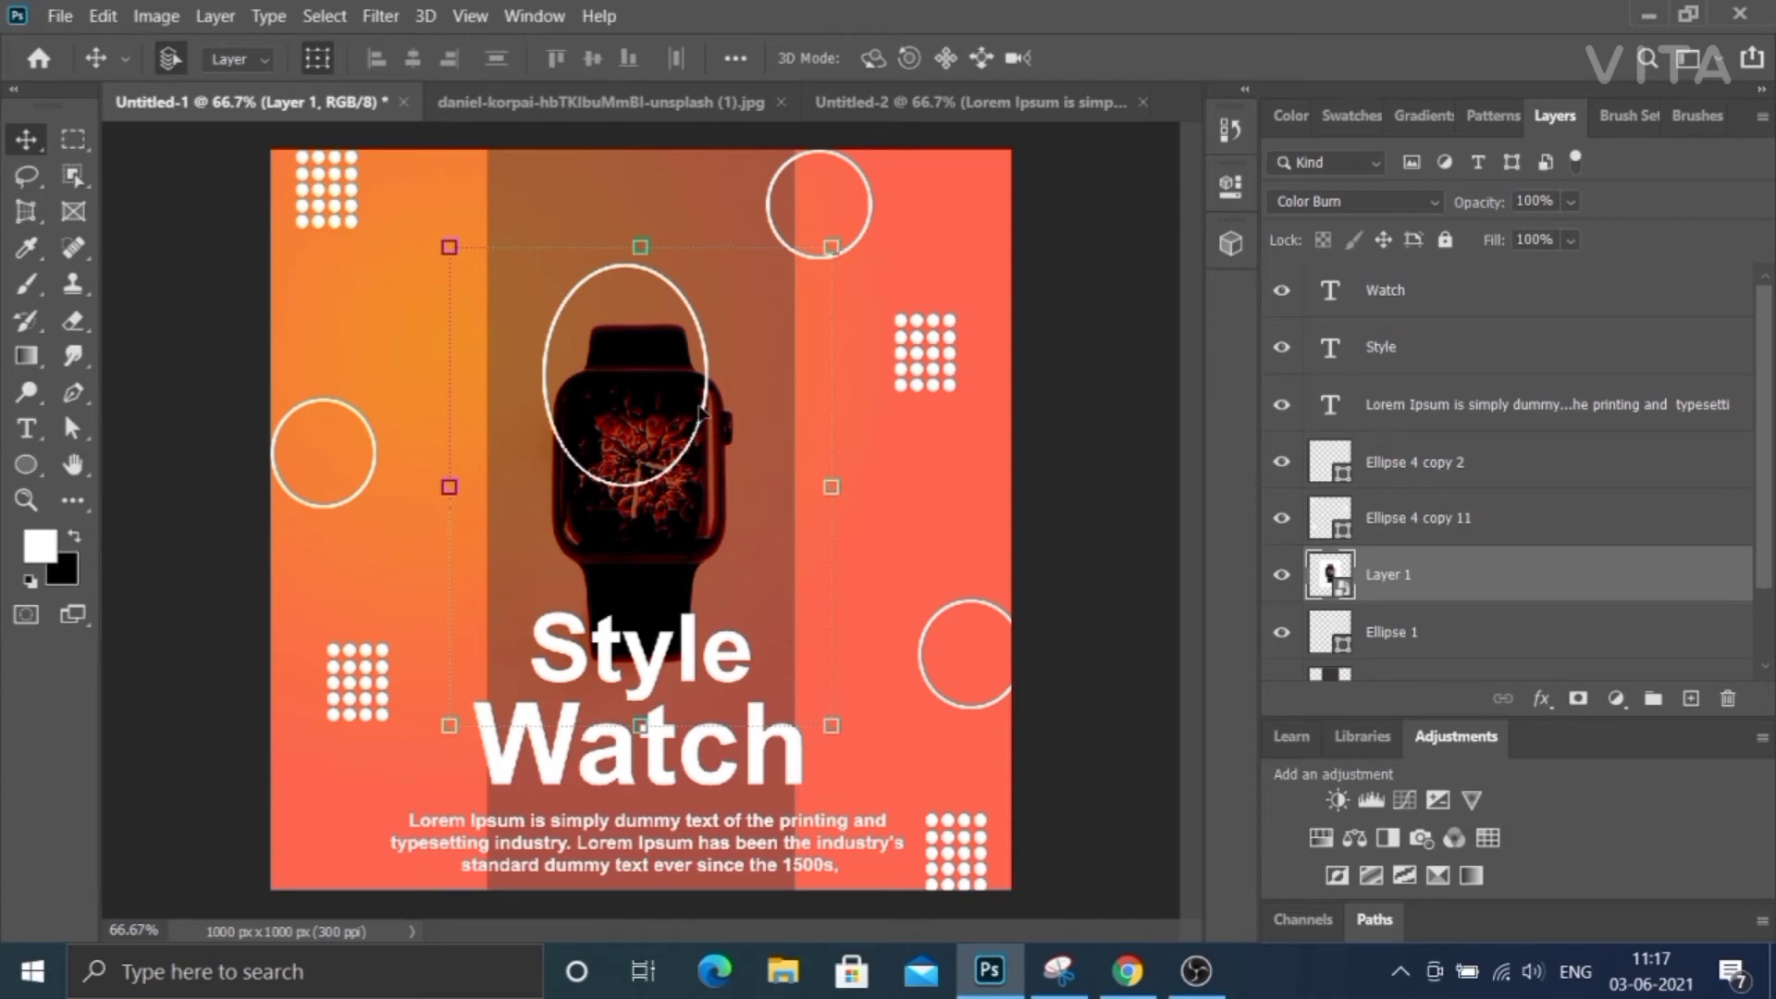
Shift the watch photo a few pixels and zoom out on the canvas.
{"action": "left_click", "coordinate": [1434, 631]}
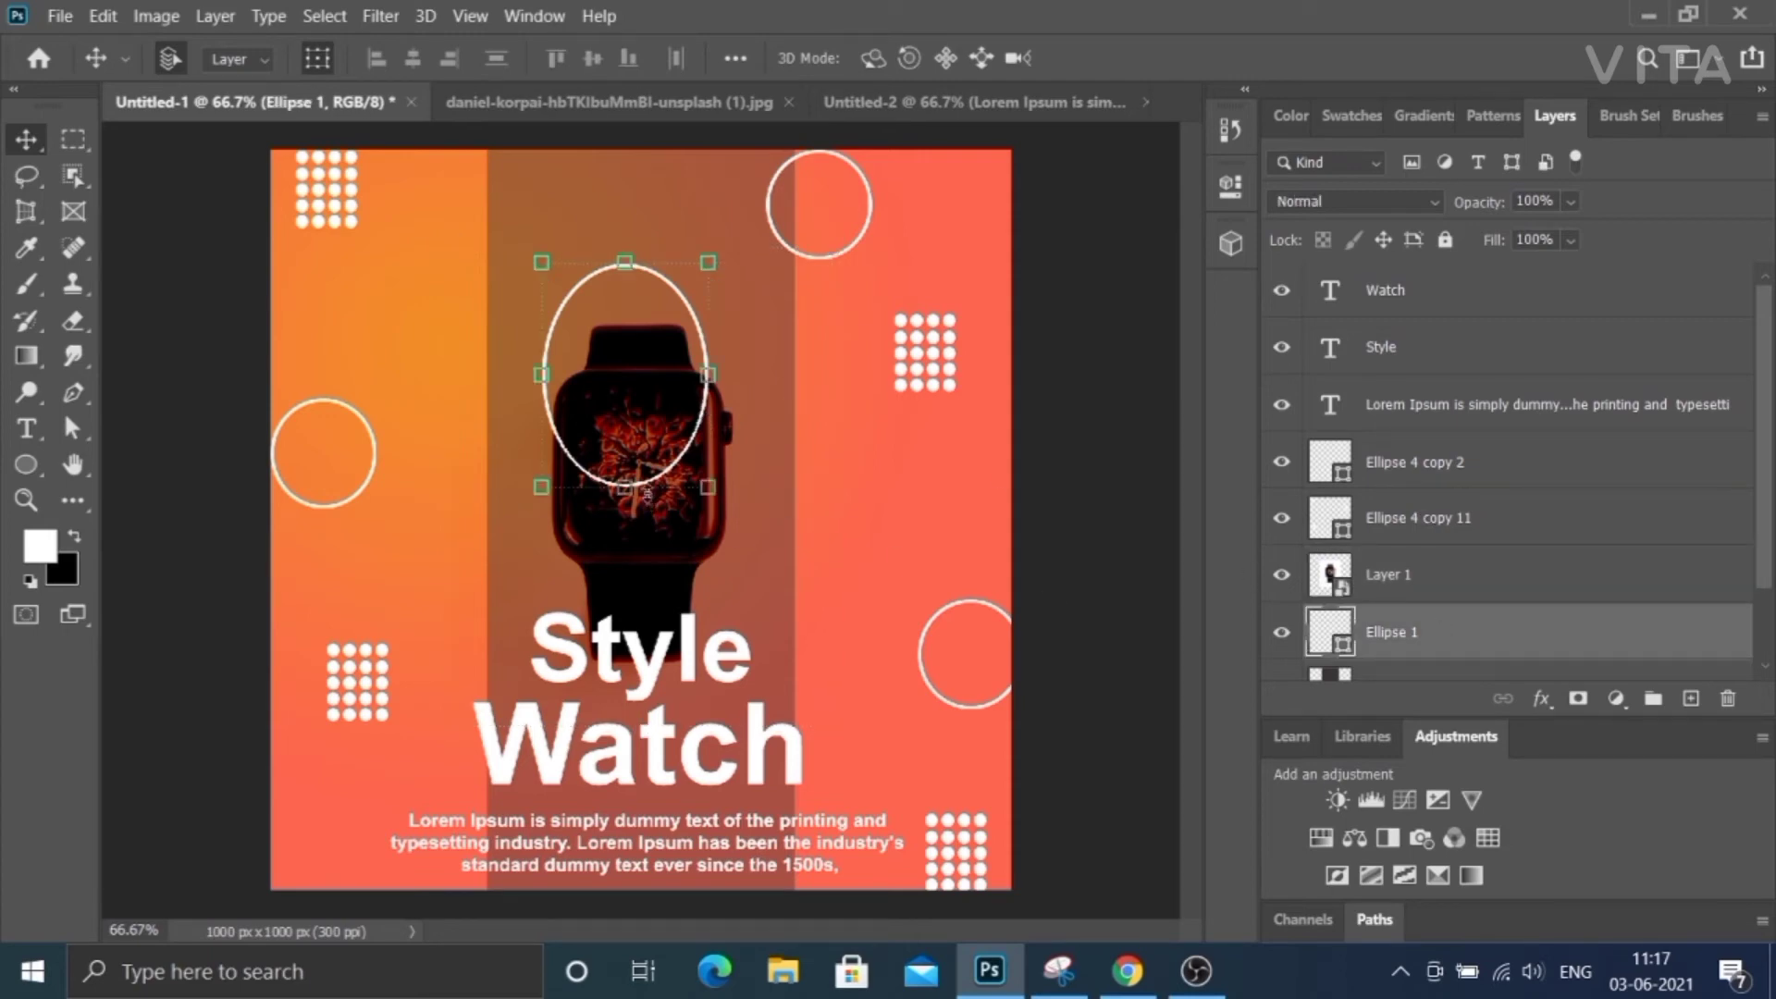
{"action": "left_click_drag", "start_coordinate": [650, 490], "coordinate": [650, 485]}
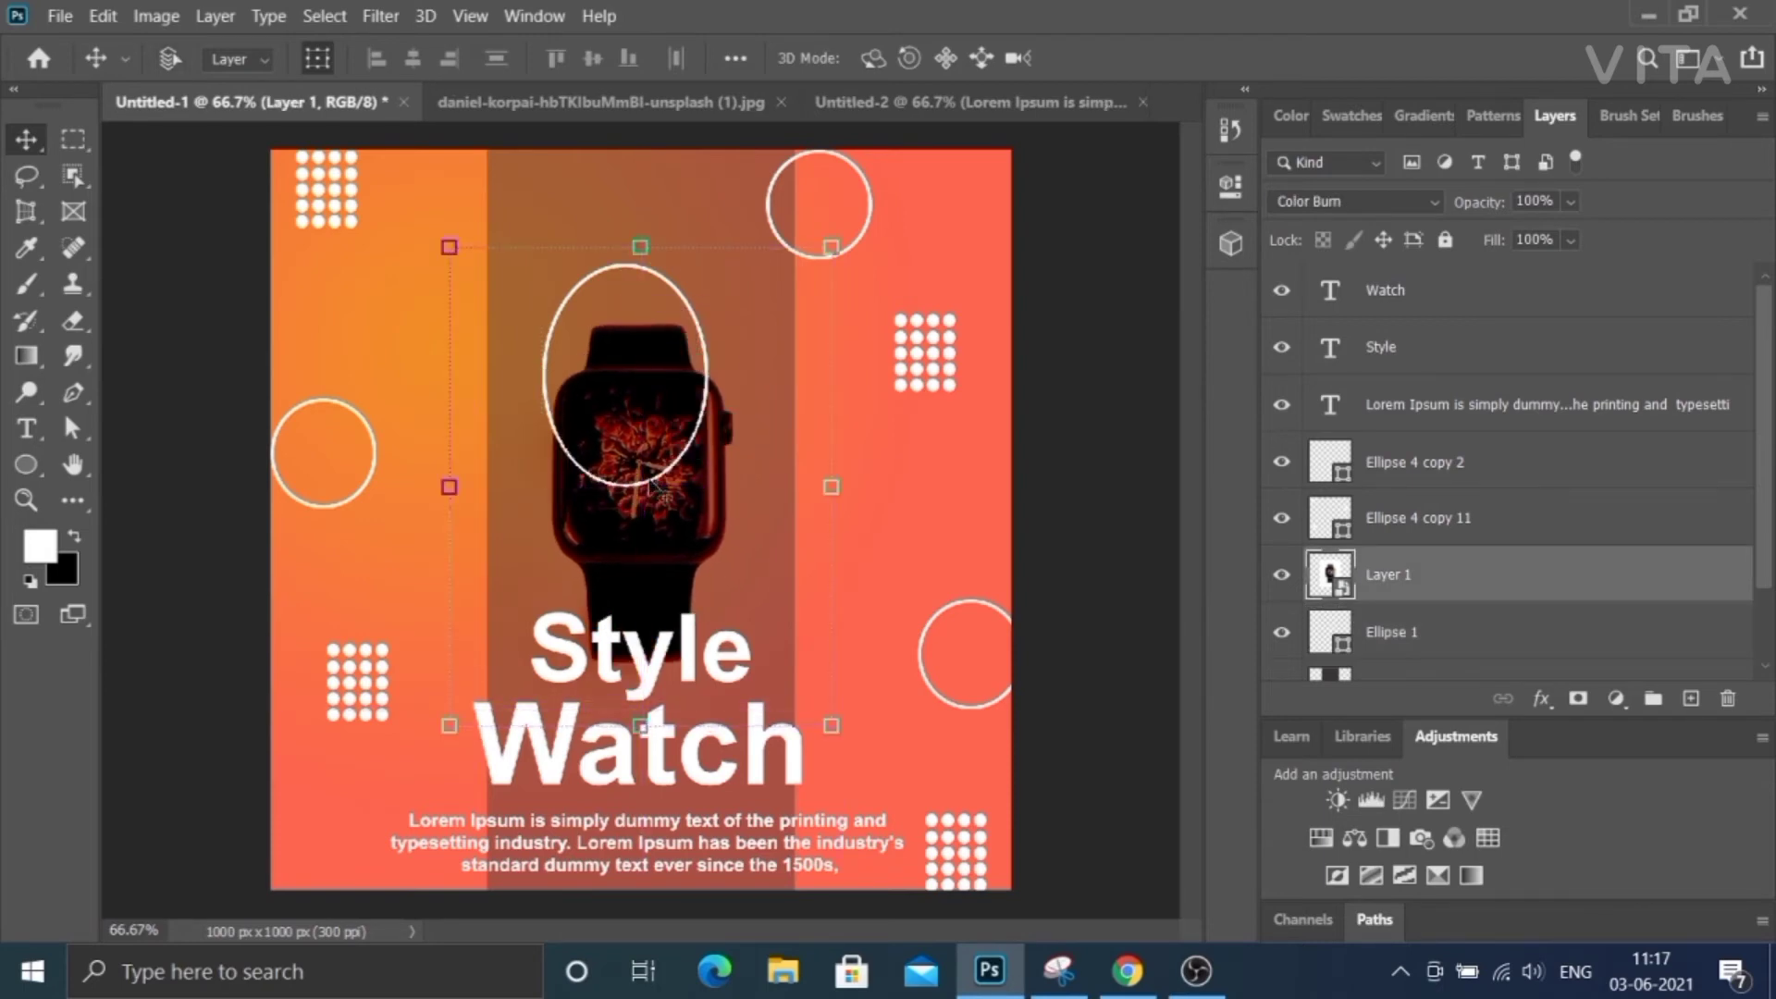
{"action": "key", "text": "ctrl+minus"}
{"action": "scroll", "coordinate": [650, 486], "scroll_direction": "up", "scroll_amount": 1}
{"action": "scroll", "coordinate": [650, 485], "scroll_direction": "up", "scroll_amount": 1}
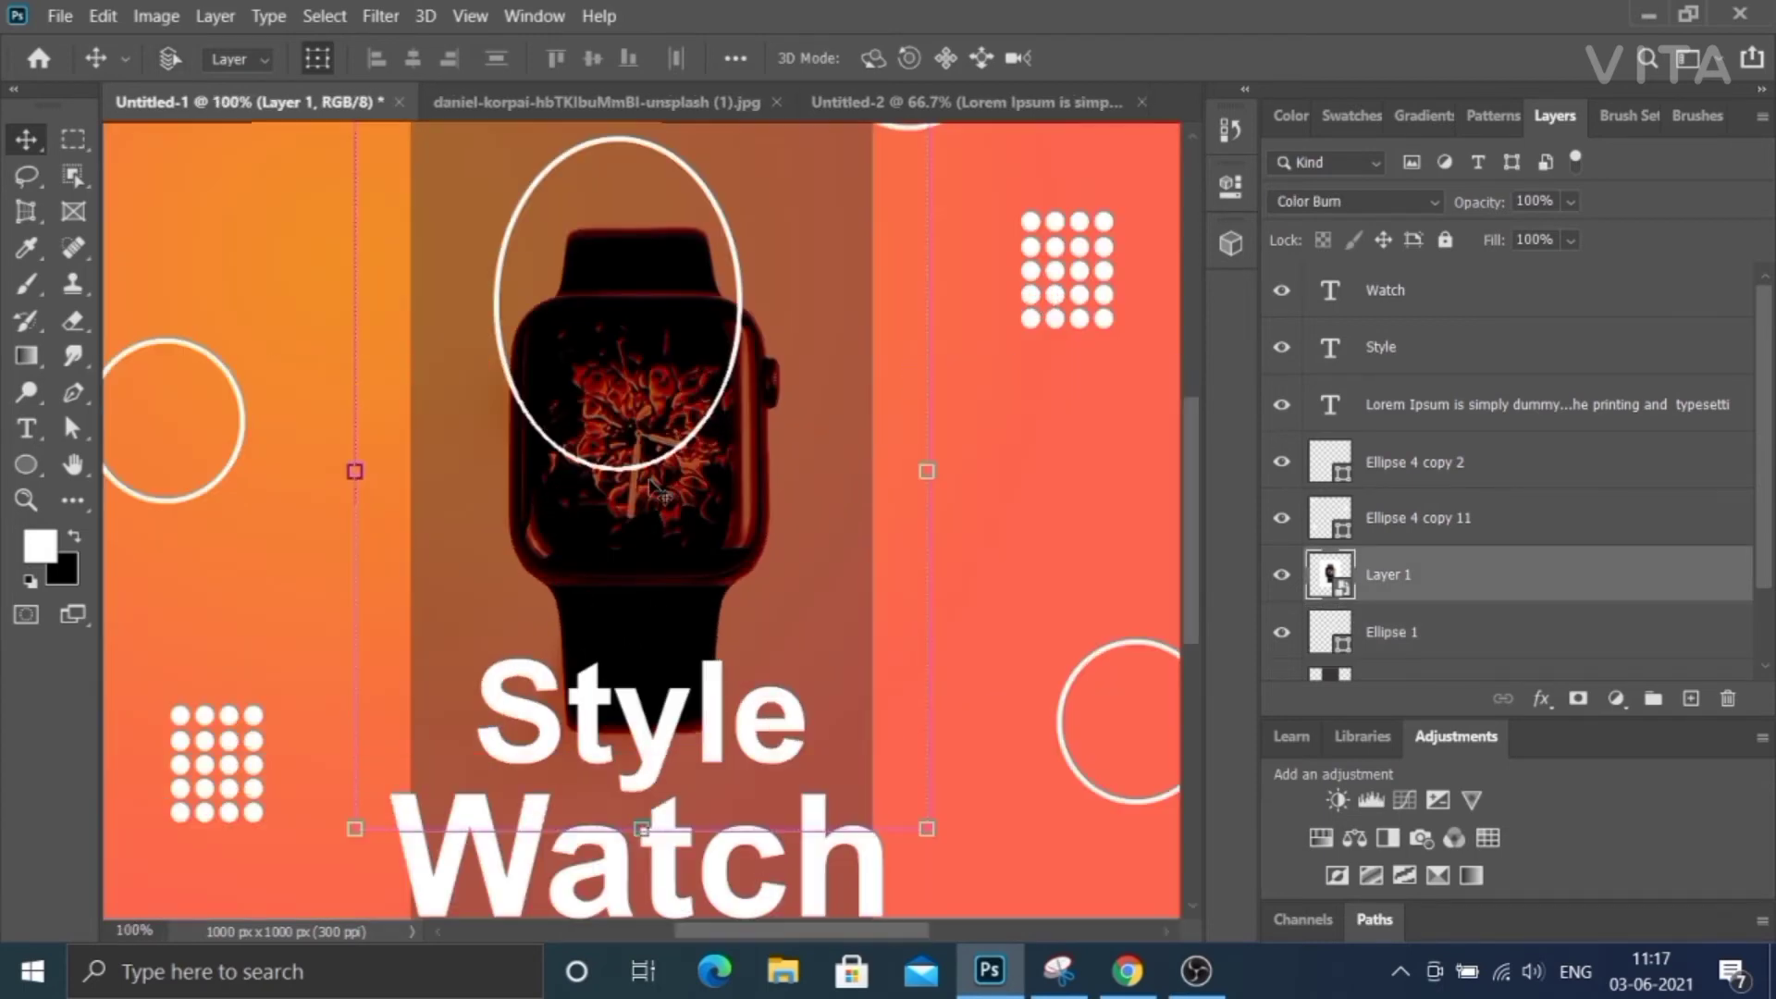
{"action": "scroll", "coordinate": [650, 486], "scroll_direction": "up", "scroll_amount": 1}
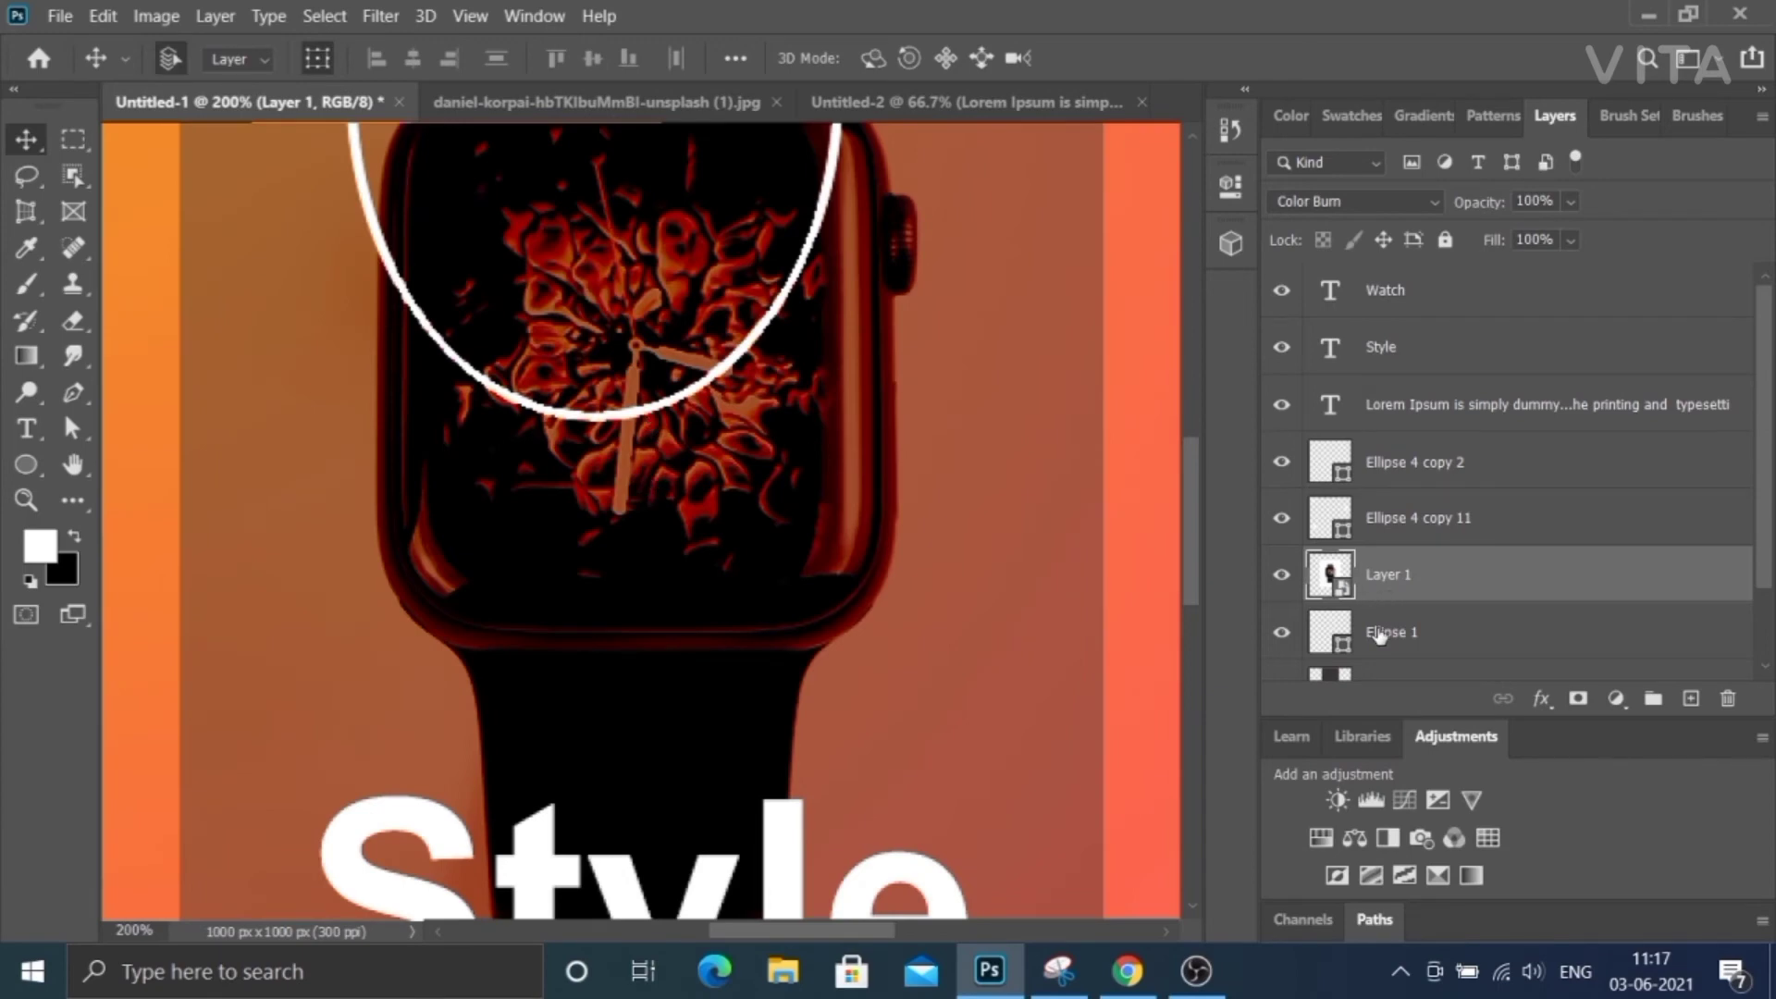
Hide the watch photo (Layer 1) and move the Ellipse 1 oval upward in the stripe.
{"action": "left_click", "coordinate": [673, 422]}
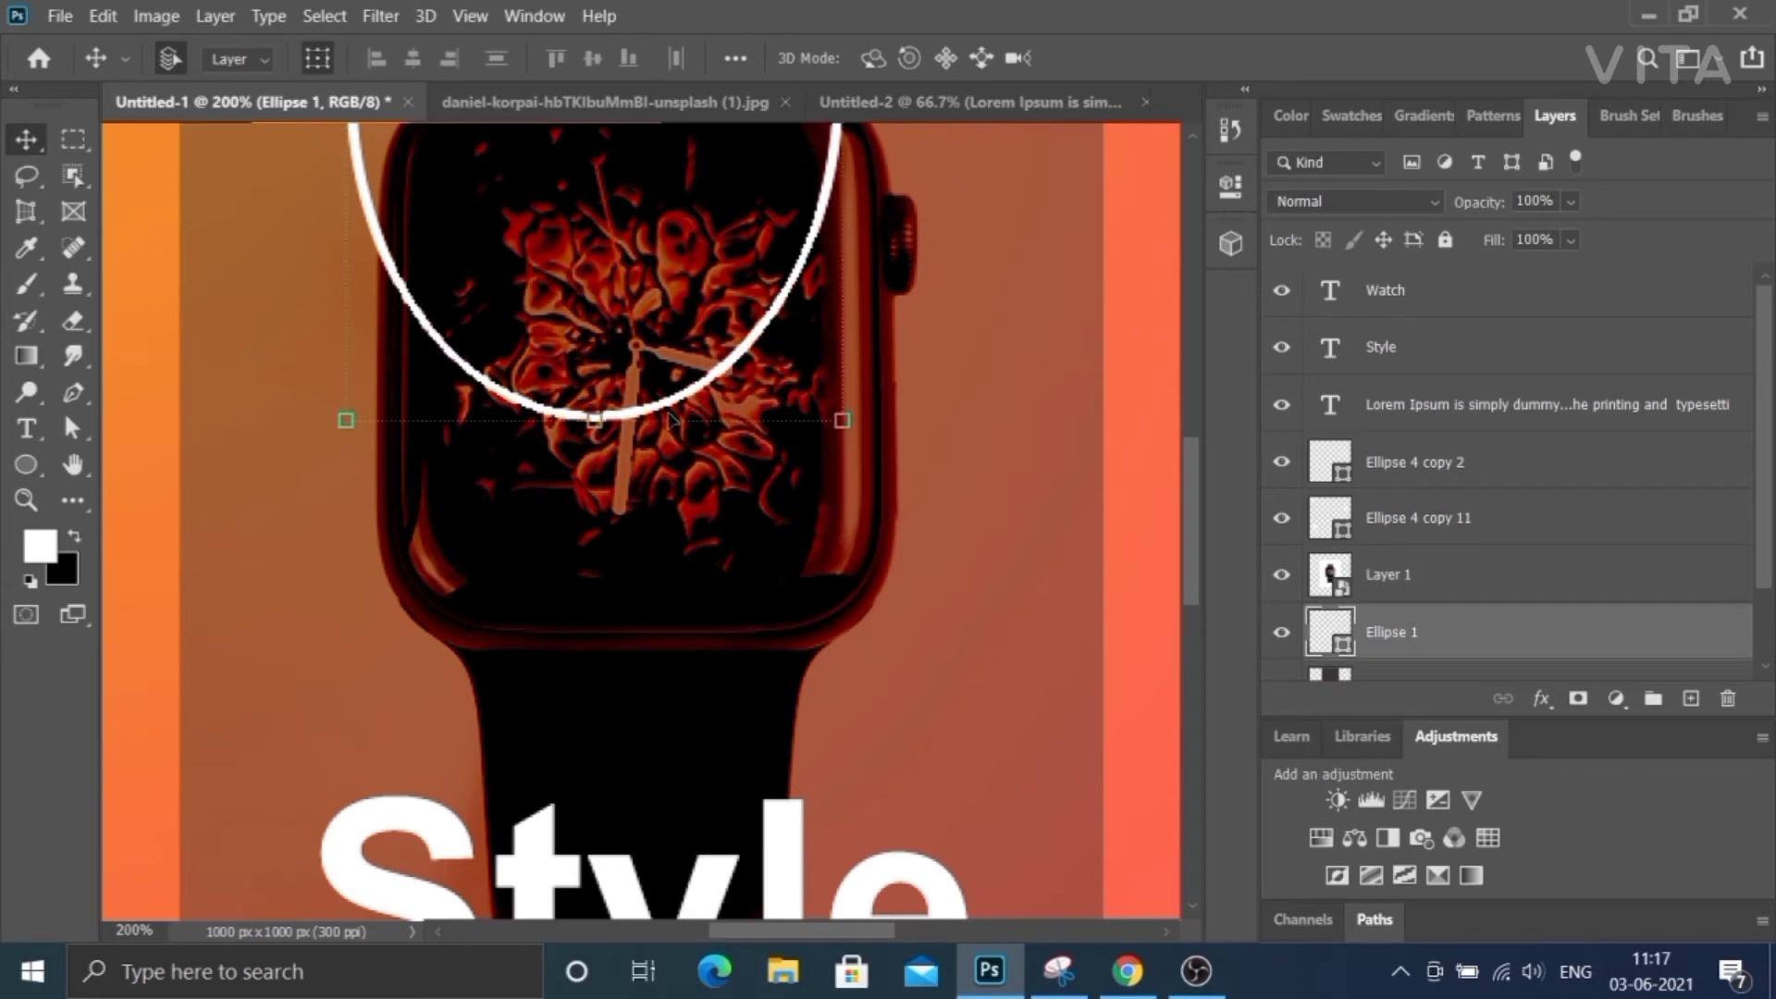
{"action": "left_click", "coordinate": [672, 421]}
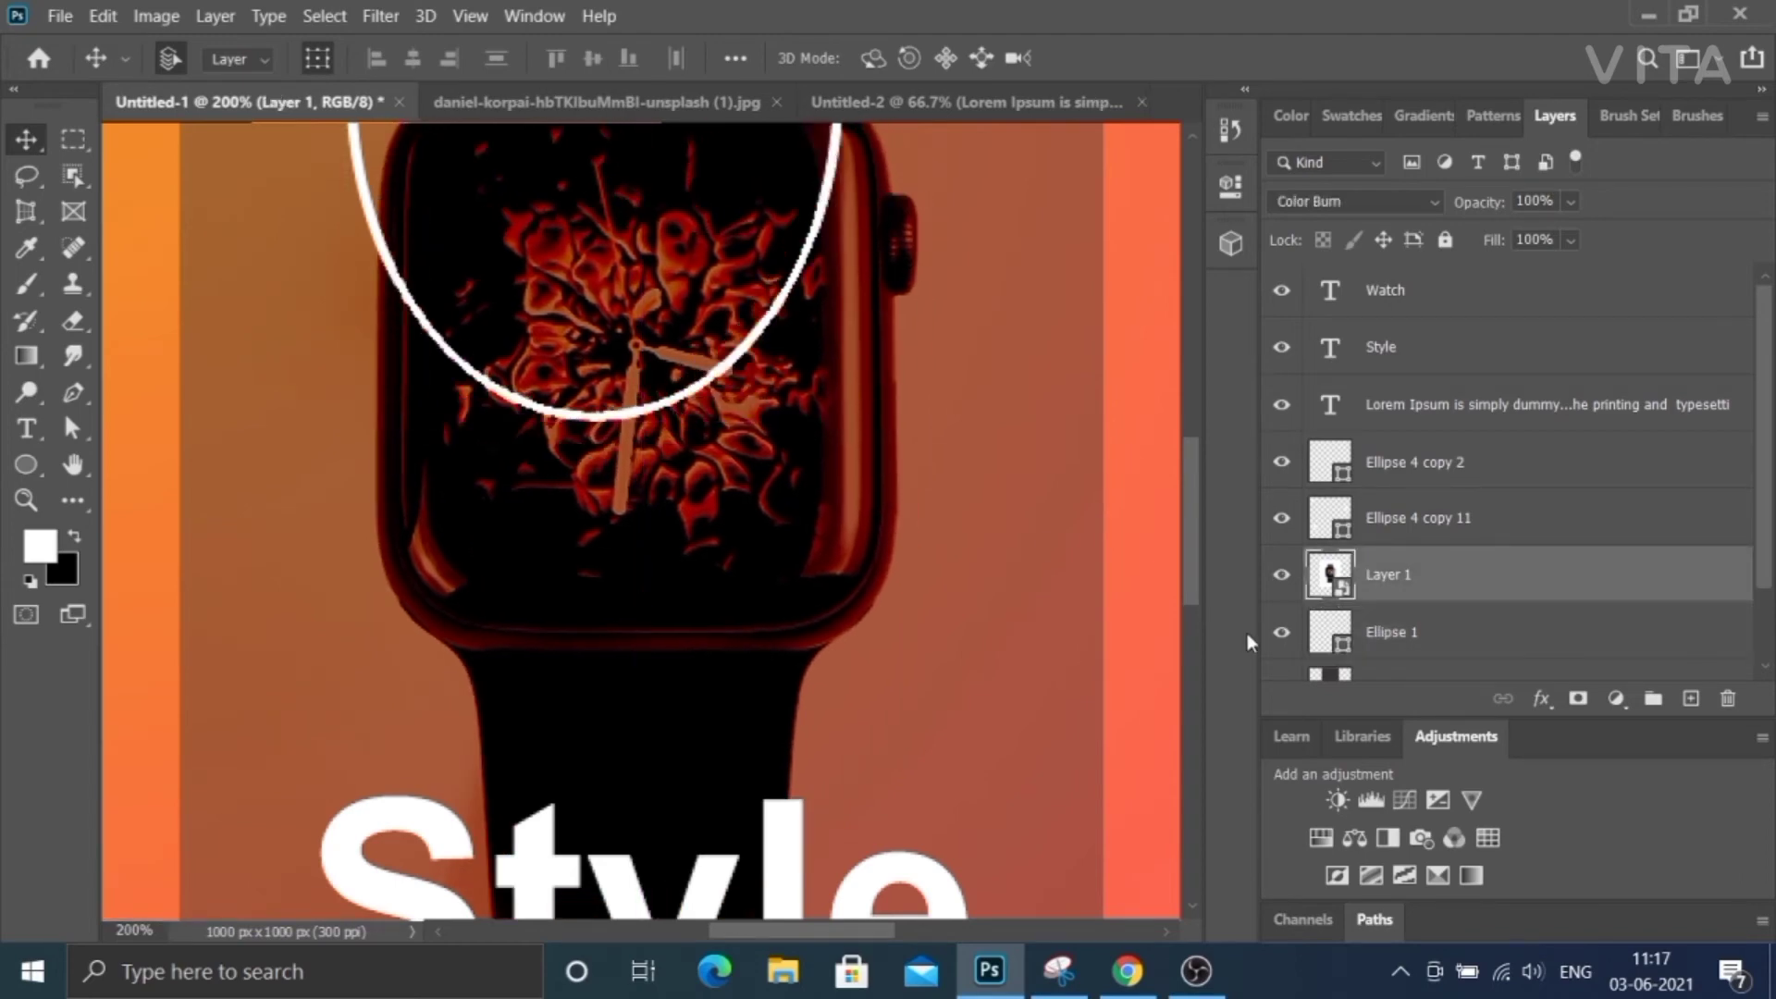
{"action": "left_click", "coordinate": [1281, 574]}
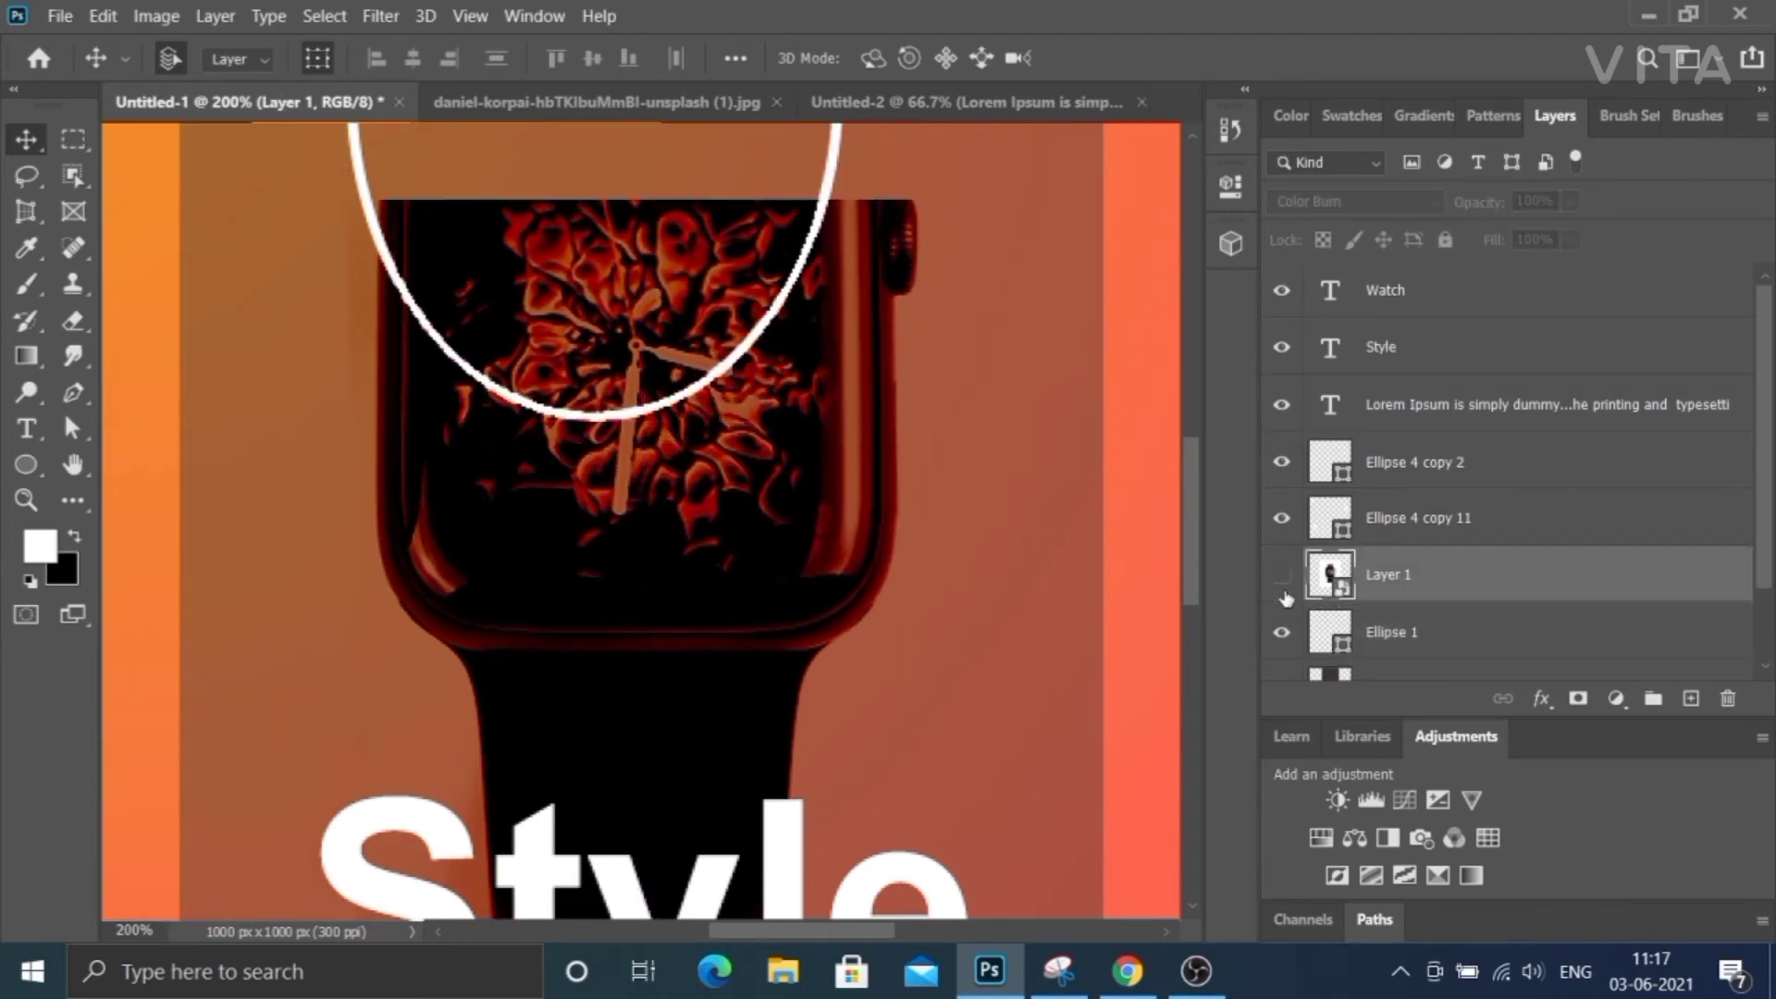
{"action": "left_click", "coordinate": [1281, 633]}
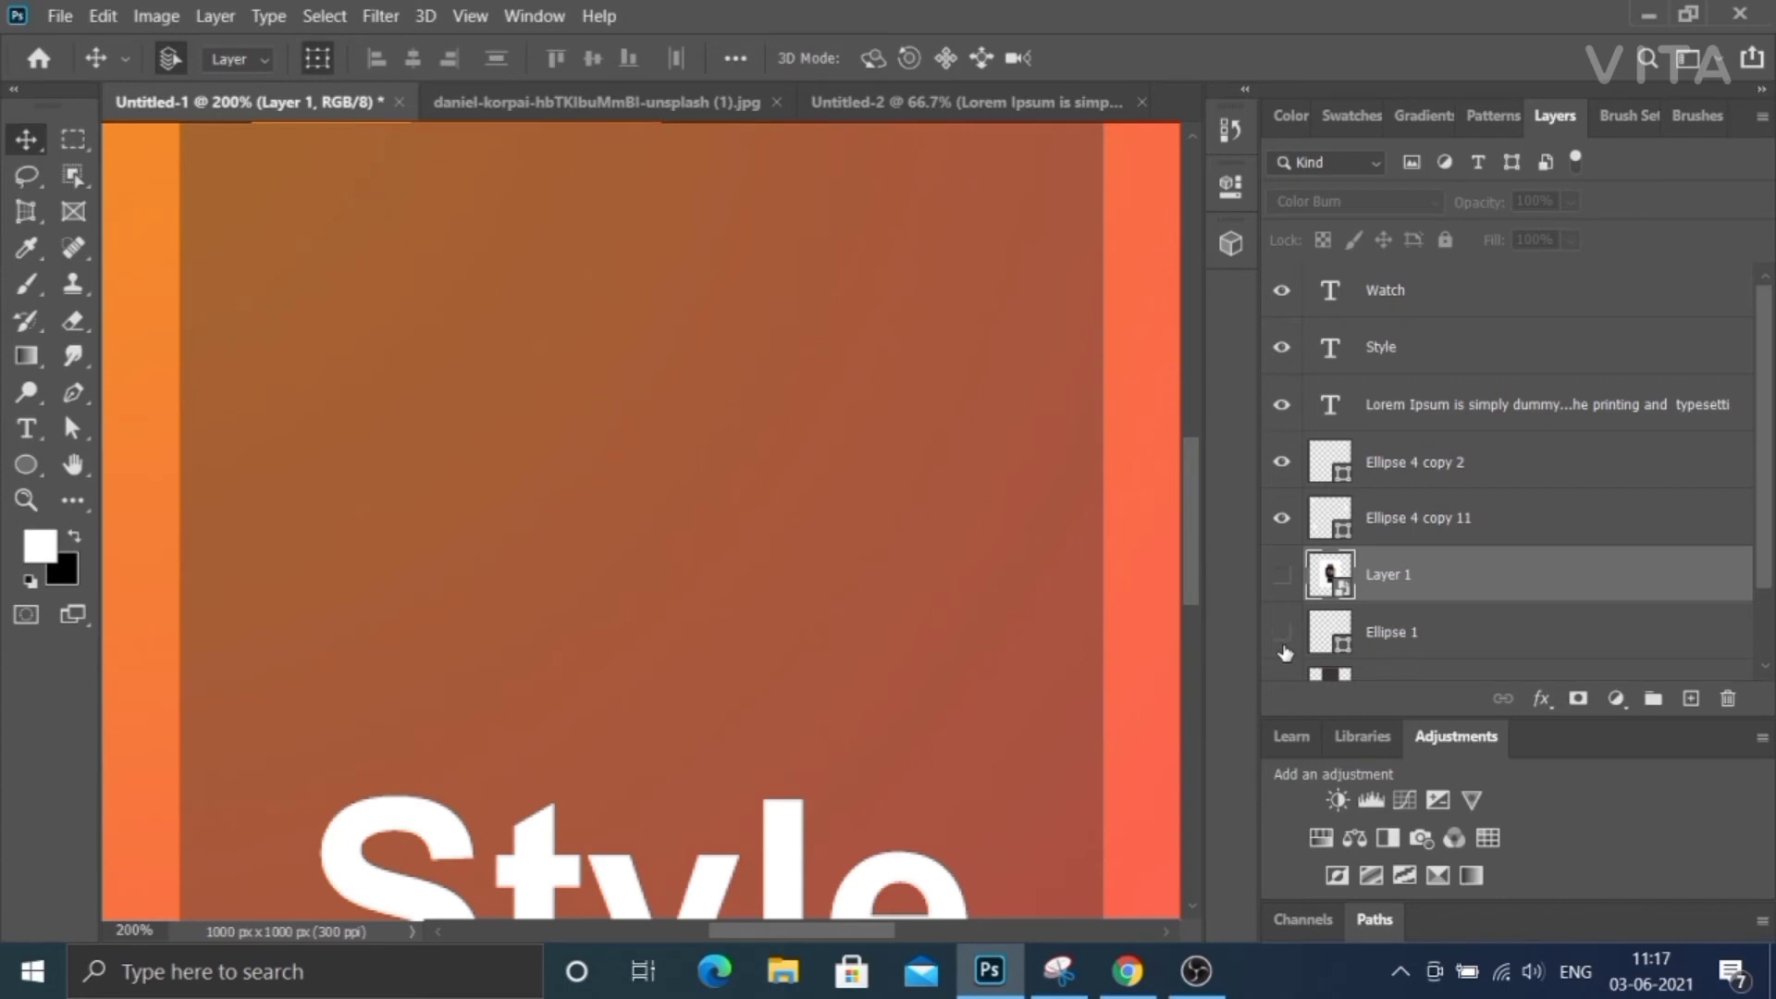
{"action": "left_click", "coordinate": [1456, 636]}
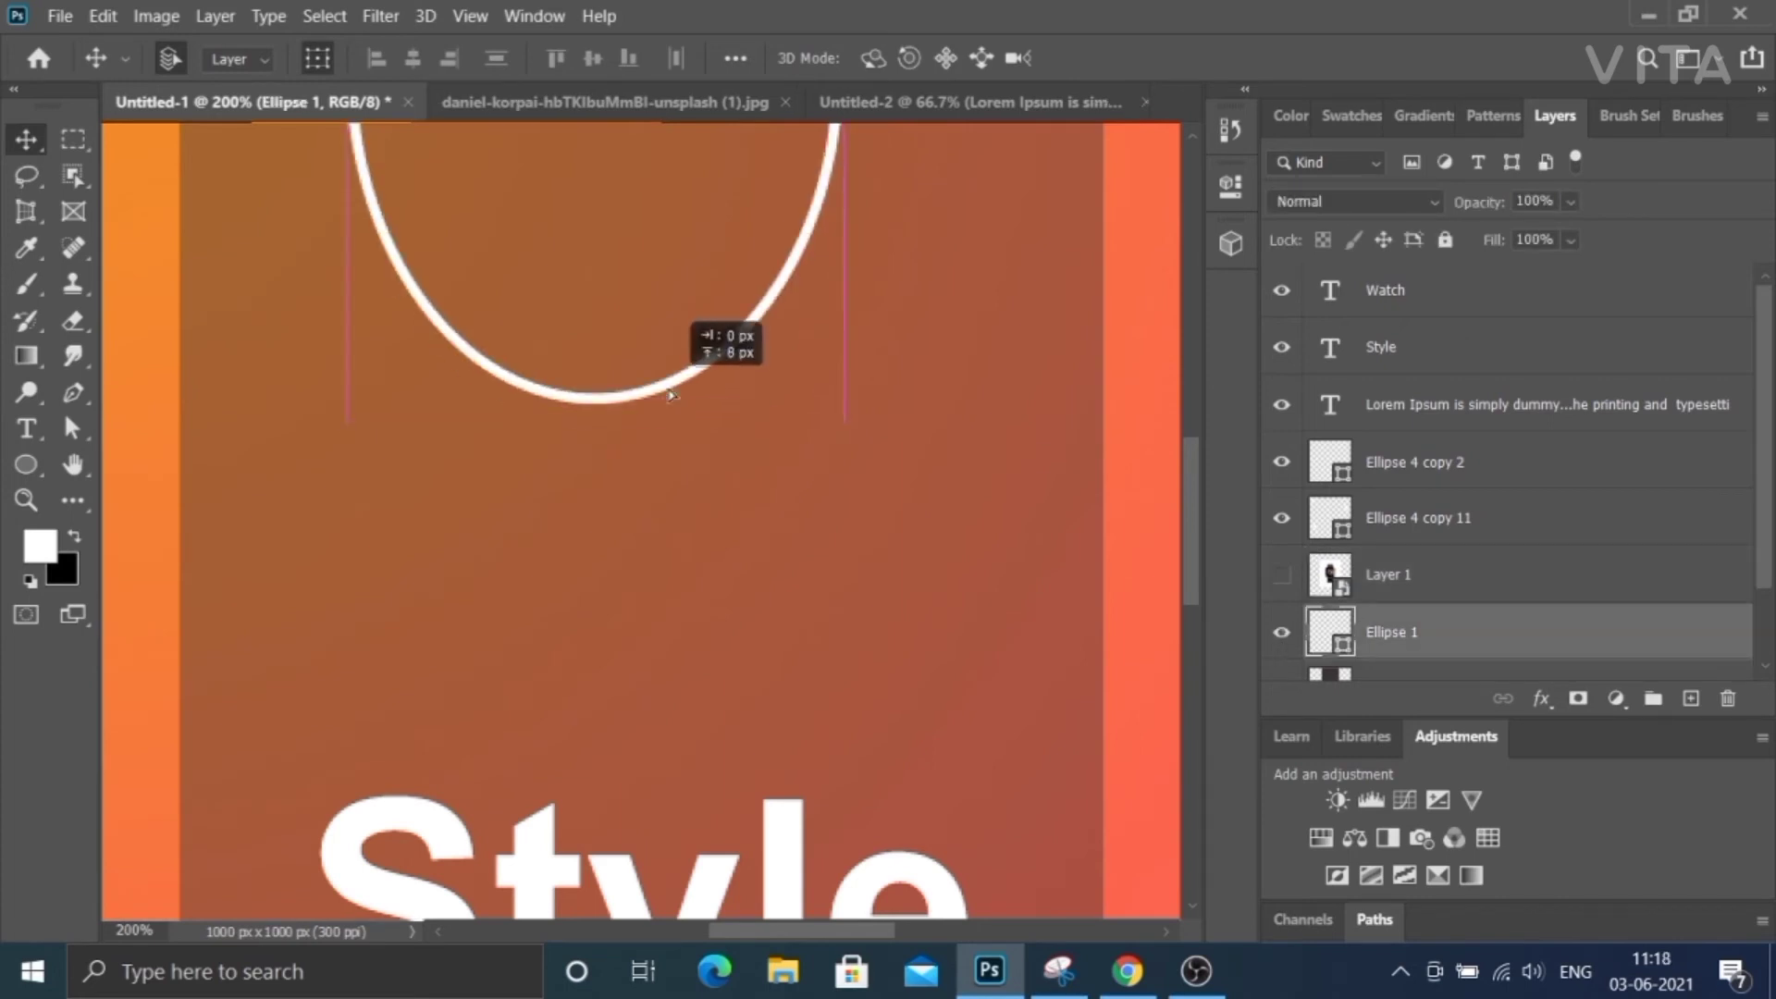
{"action": "mouse_move", "coordinate": [670, 413]}
{"action": "left_mouse_down"}
{"action": "mouse_move", "coordinate": [666, 393]}
{"action": "mouse_move", "coordinate": [700, 363]}
{"action": "left_mouse_up"}
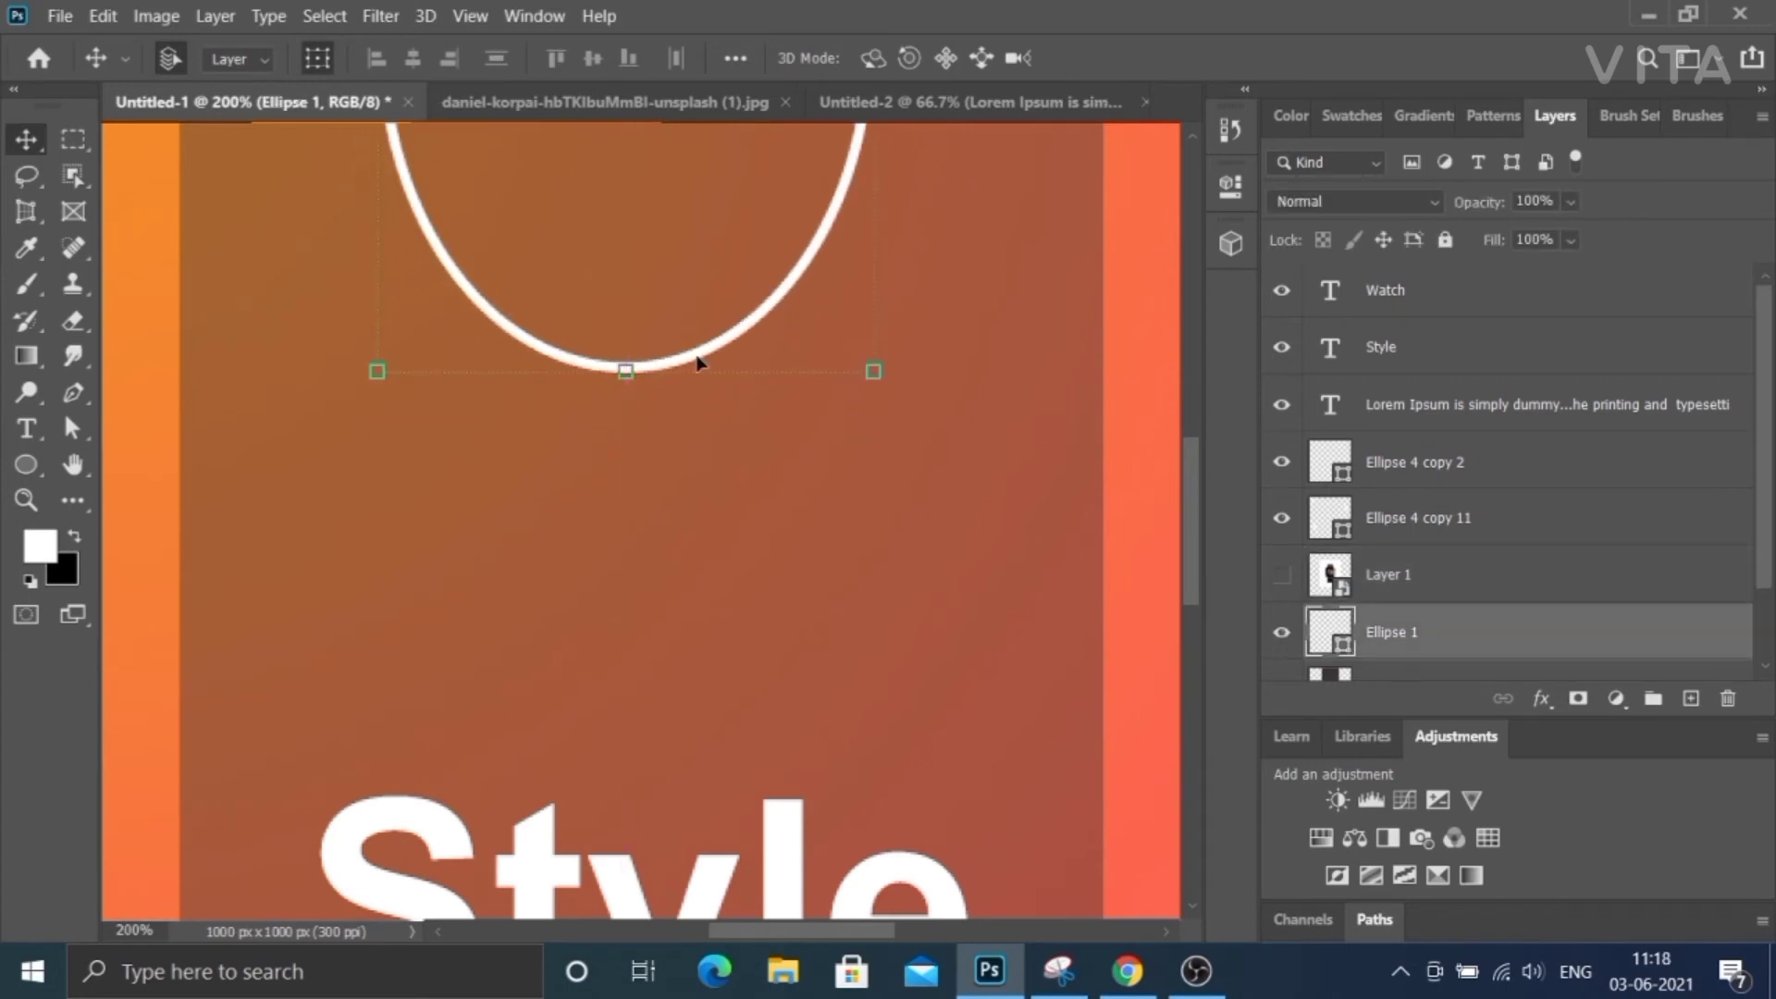
{"action": "scroll", "coordinate": [699, 360], "scroll_direction": "down", "scroll_amount": 3}
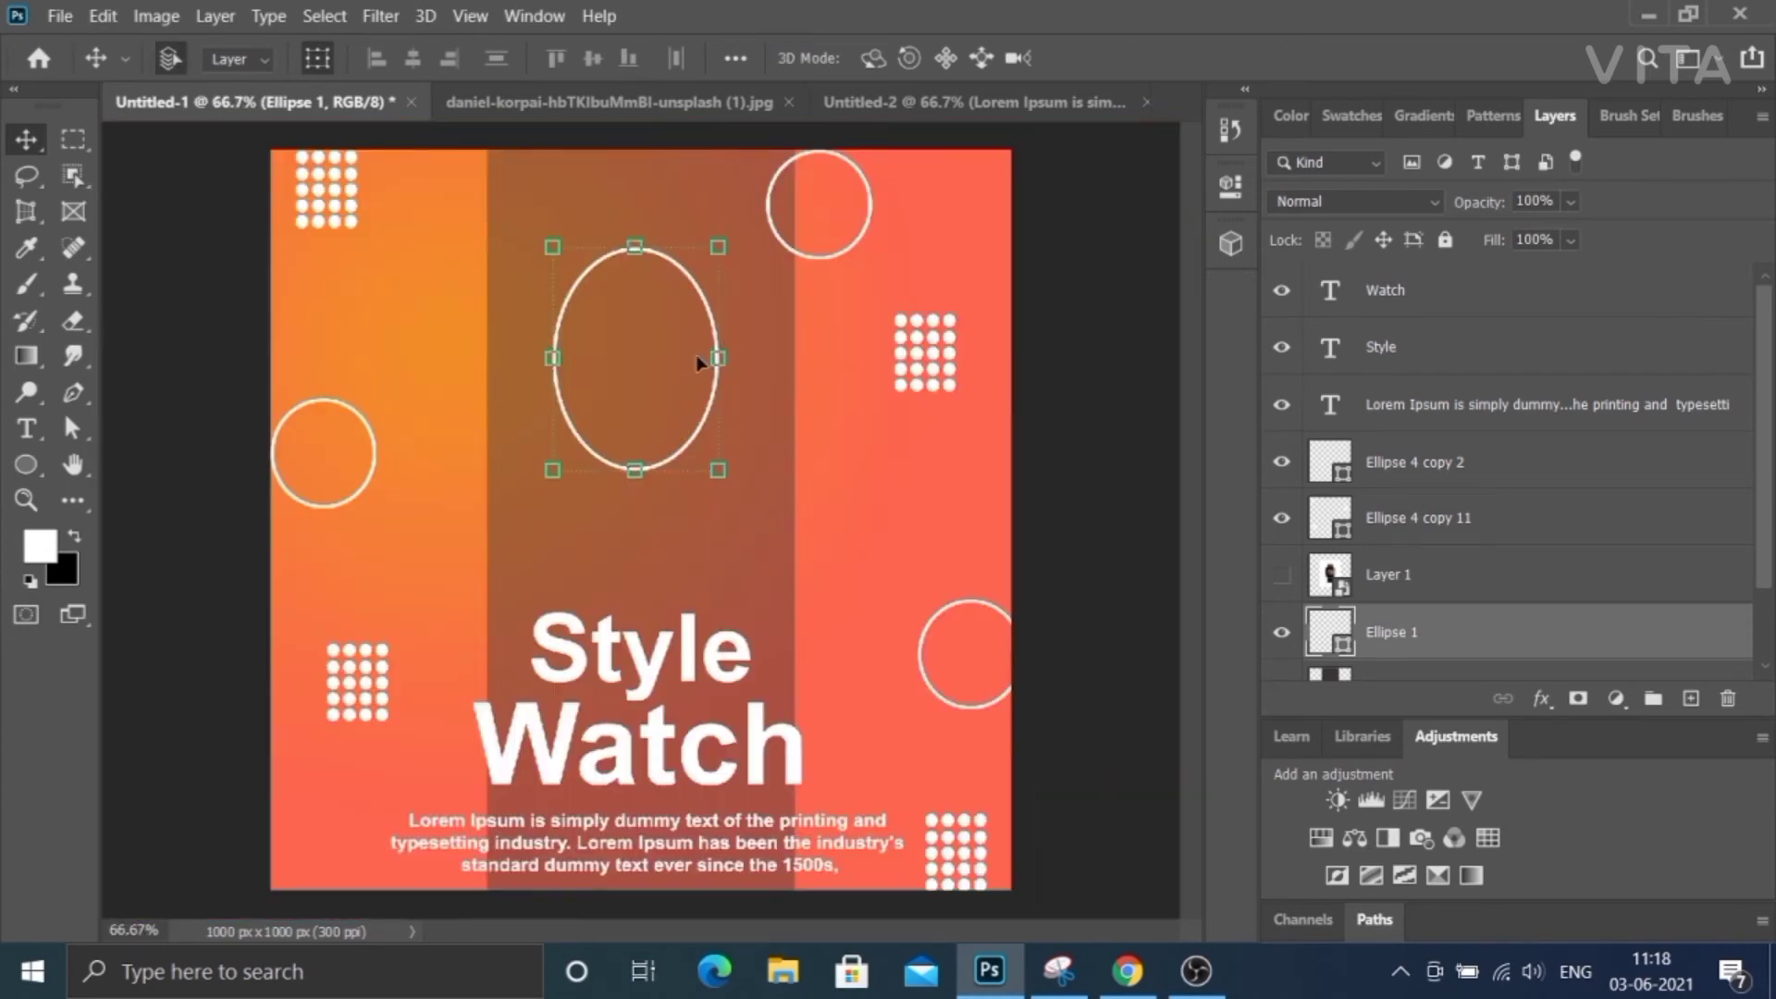
{"action": "left_click_drag", "start_coordinate": [671, 462], "coordinate": [684, 440]}
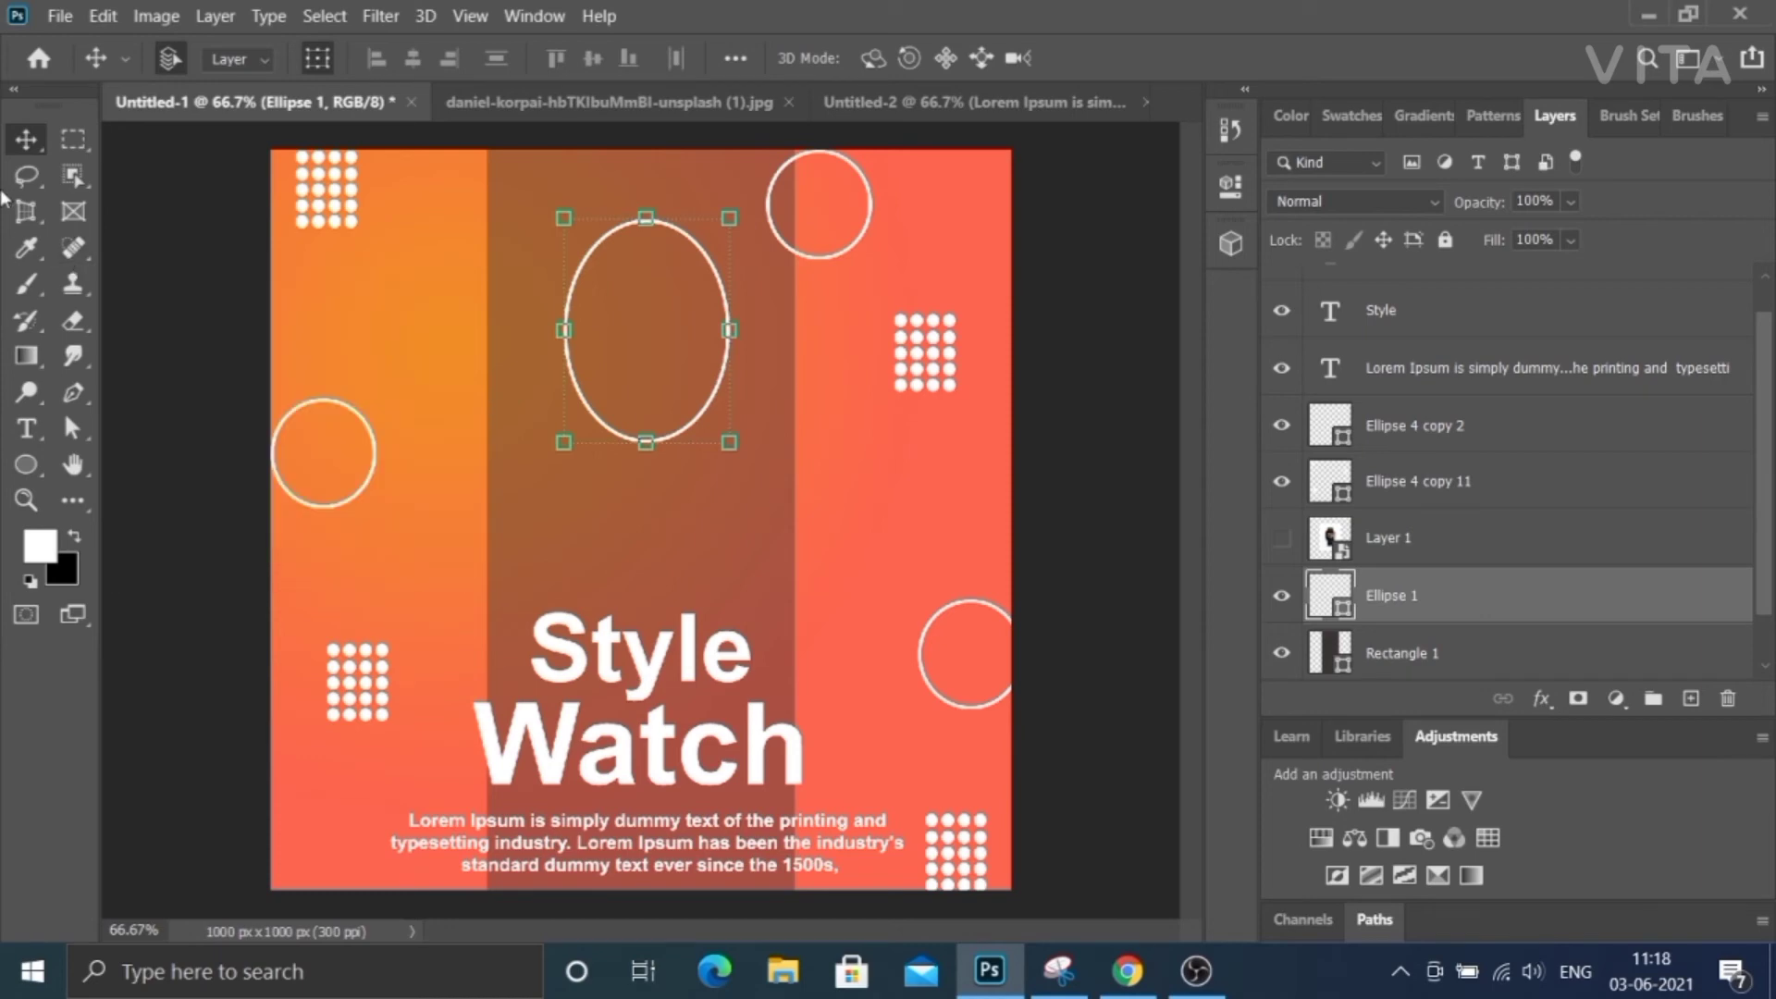
Draw a second, larger oval around the first and shrink it to about 92 percent.
{"action": "left_click", "coordinate": [26, 465]}
{"action": "left_click_drag", "start_coordinate": [536, 204], "coordinate": [755, 601]}
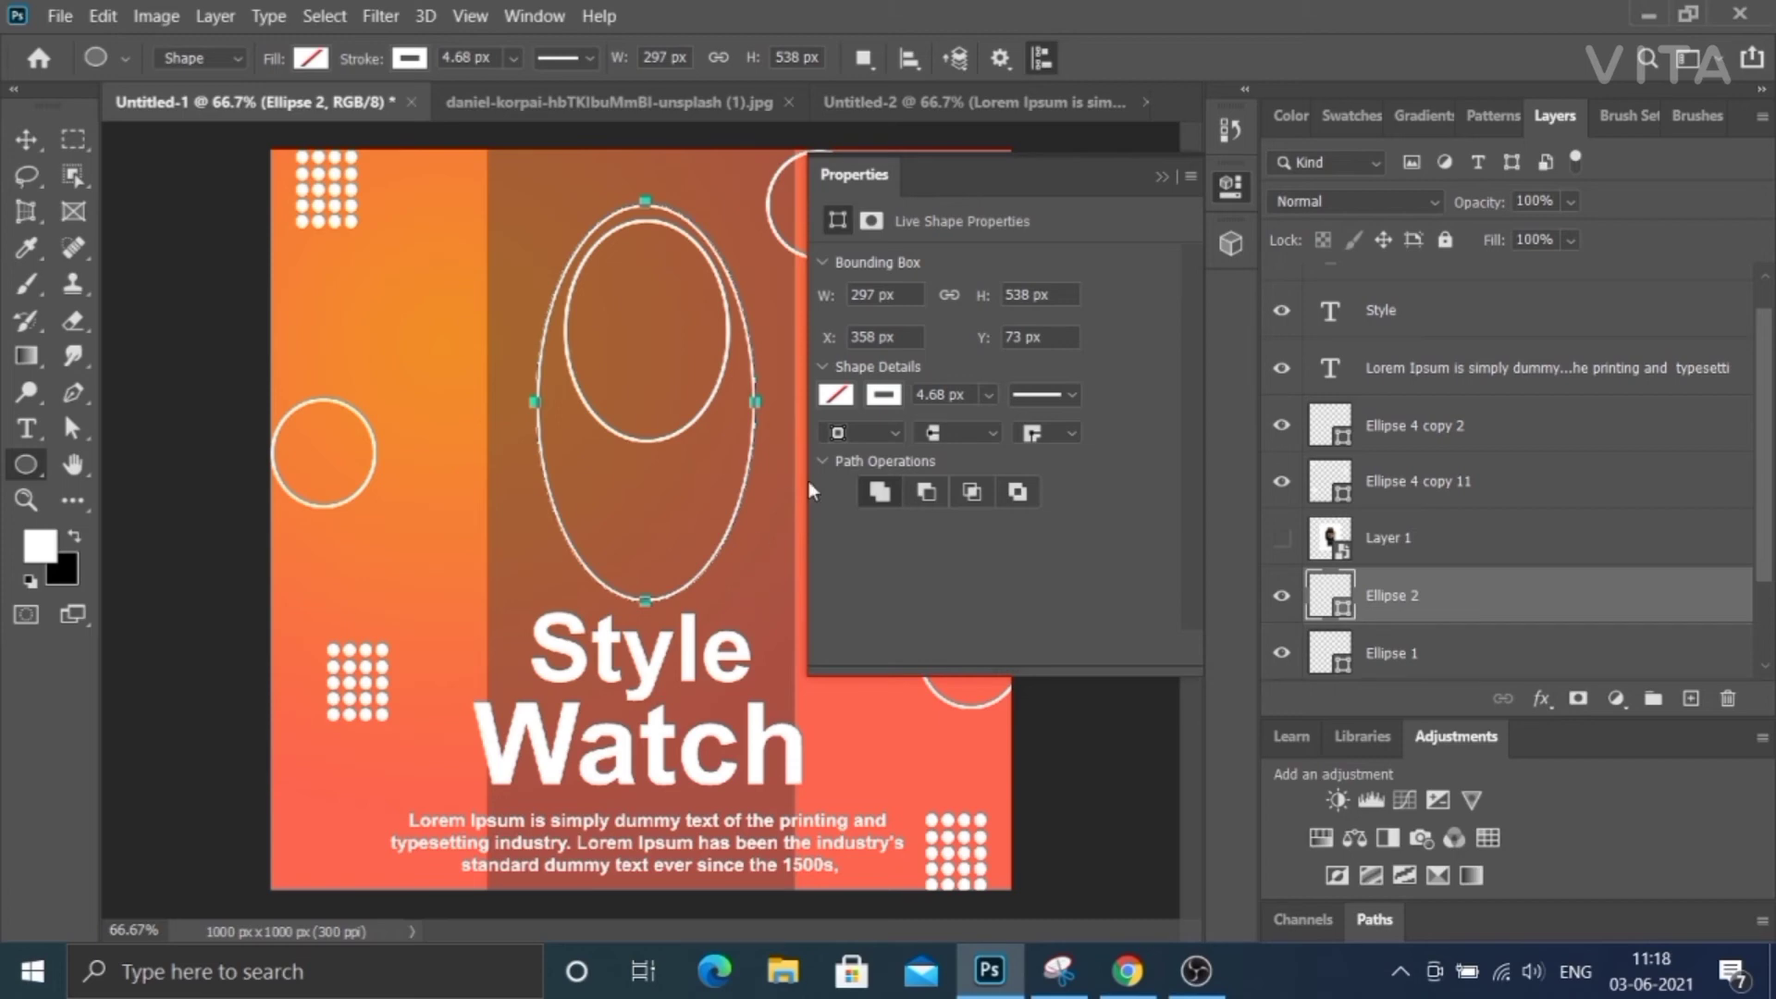
{"action": "left_click", "coordinate": [1163, 177]}
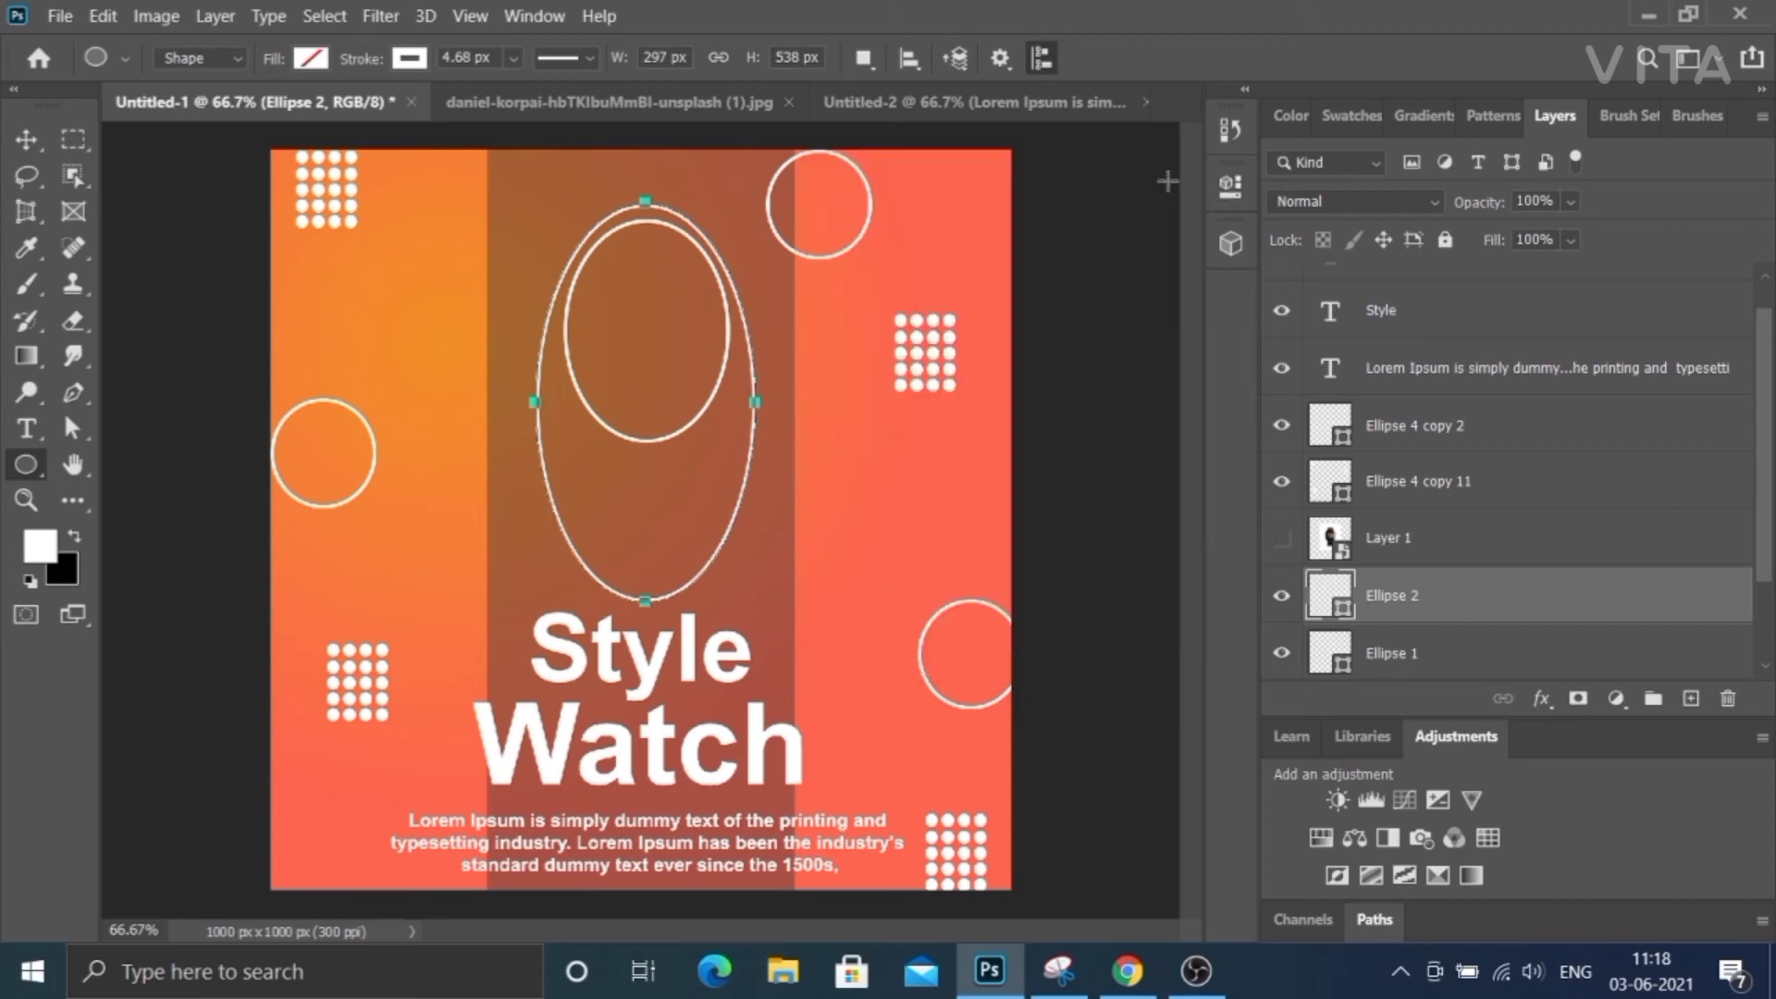
{"action": "left_click", "coordinate": [26, 139]}
{"action": "left_click_drag", "start_coordinate": [645, 596], "coordinate": [650, 562]}
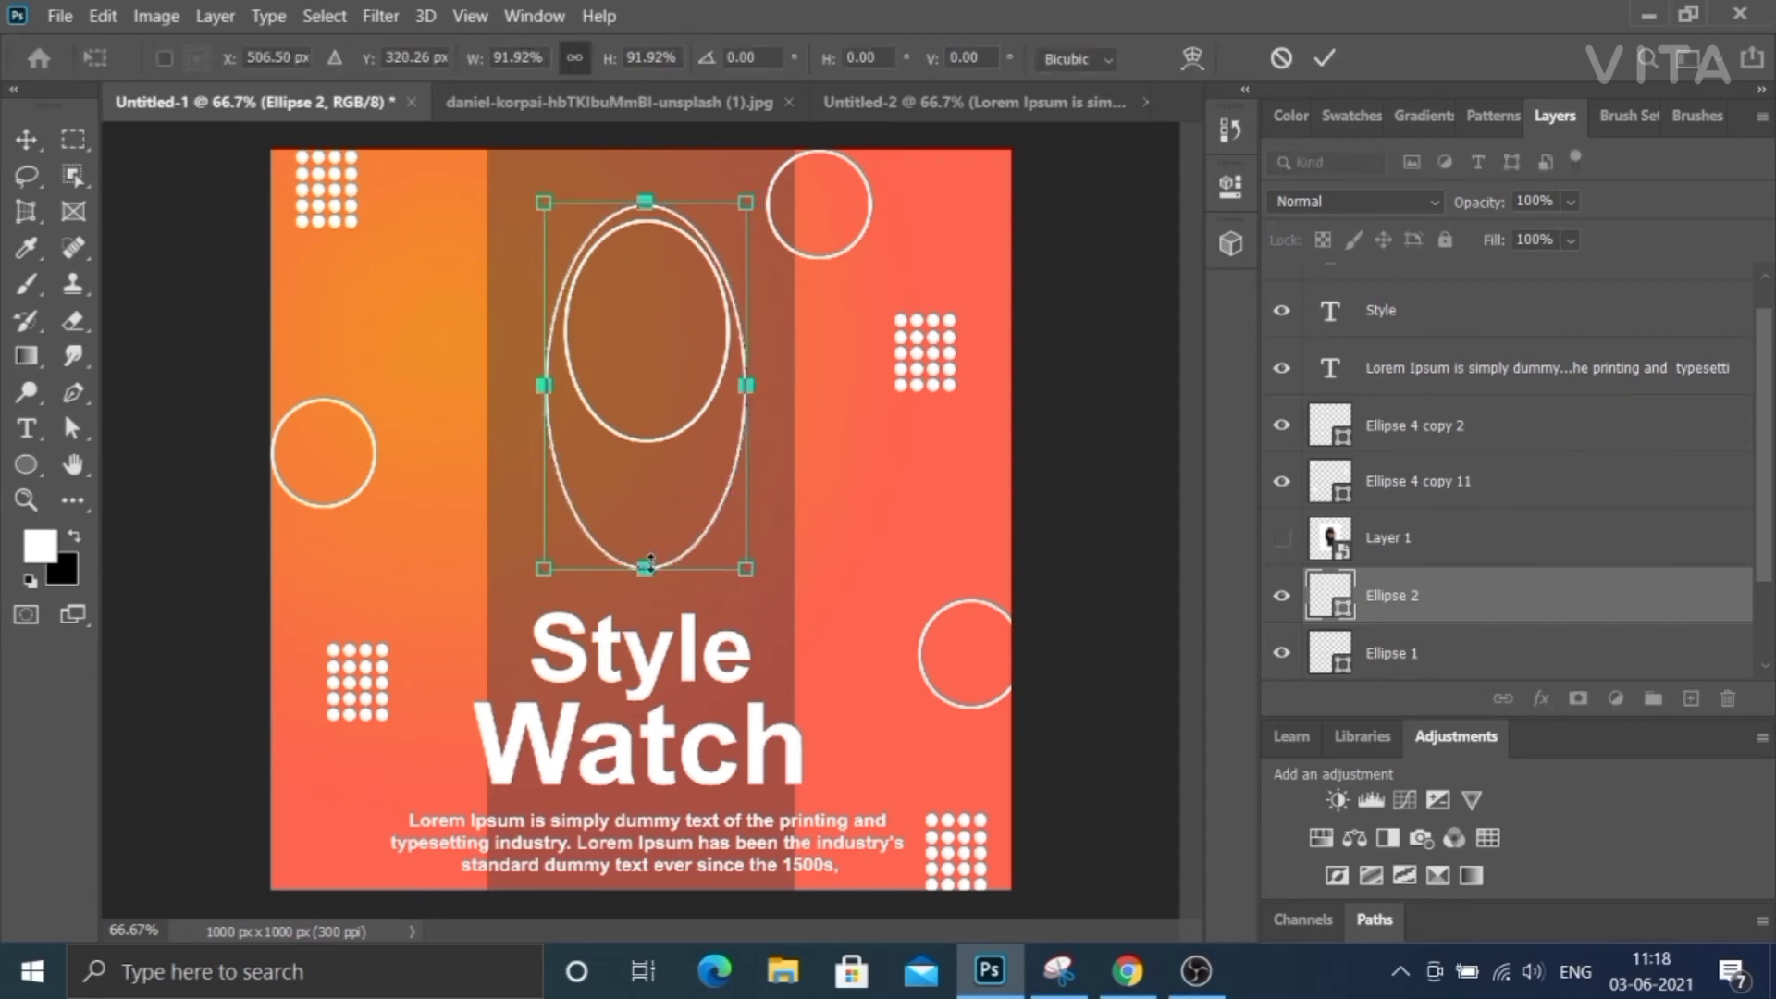
{"action": "key", "text": "Return"}
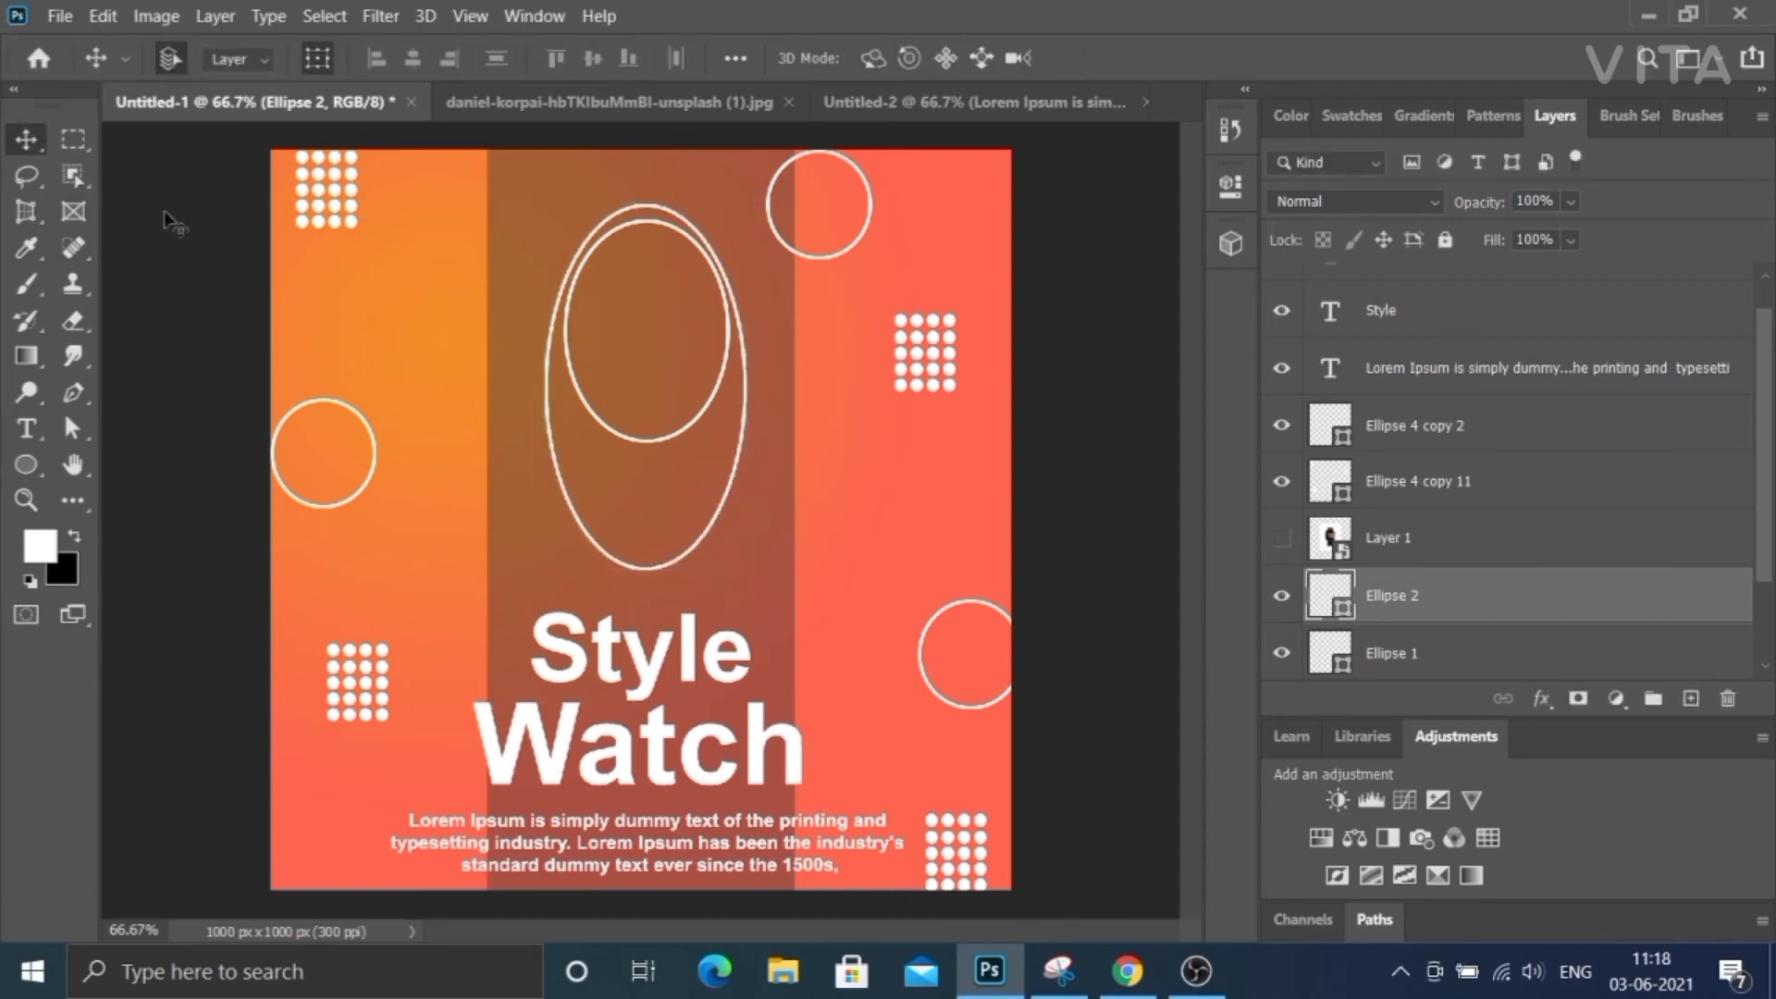
Draw a third, taller oval around the others and give it a white stroke.
{"action": "left_click", "coordinate": [167, 222]}
{"action": "left_click", "coordinate": [26, 464]}
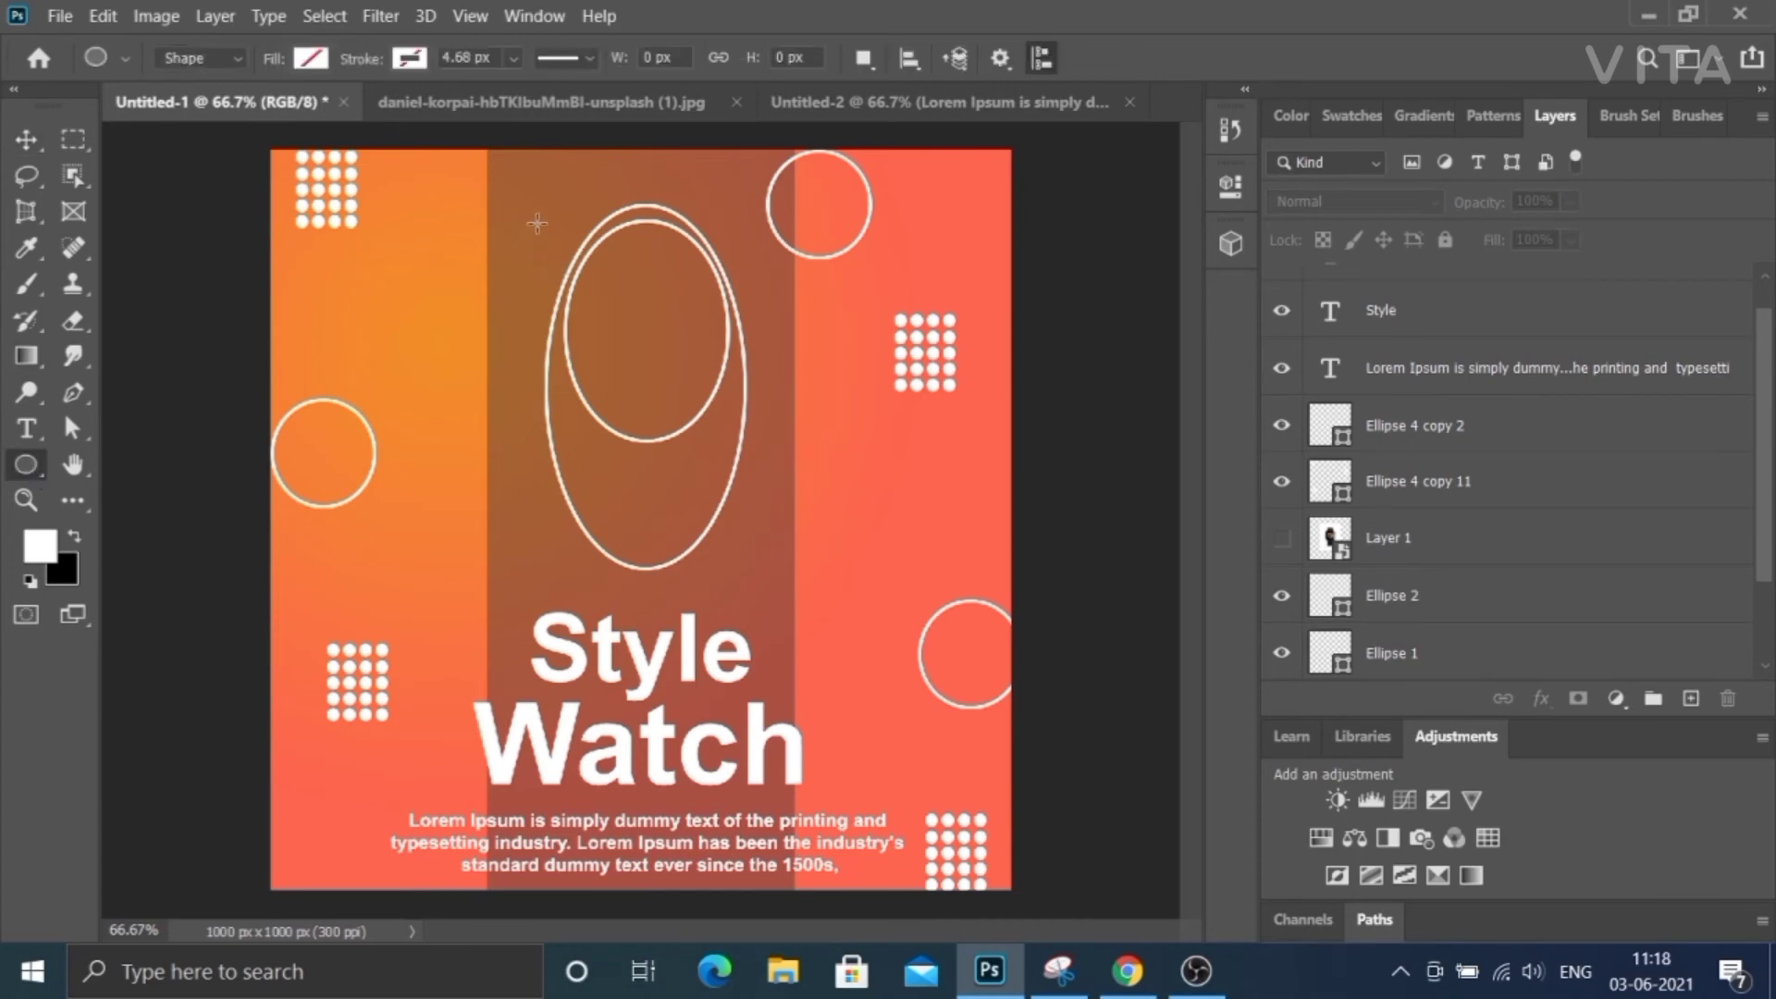
{"action": "left_click_drag", "start_coordinate": [552, 183], "coordinate": [777, 611]}
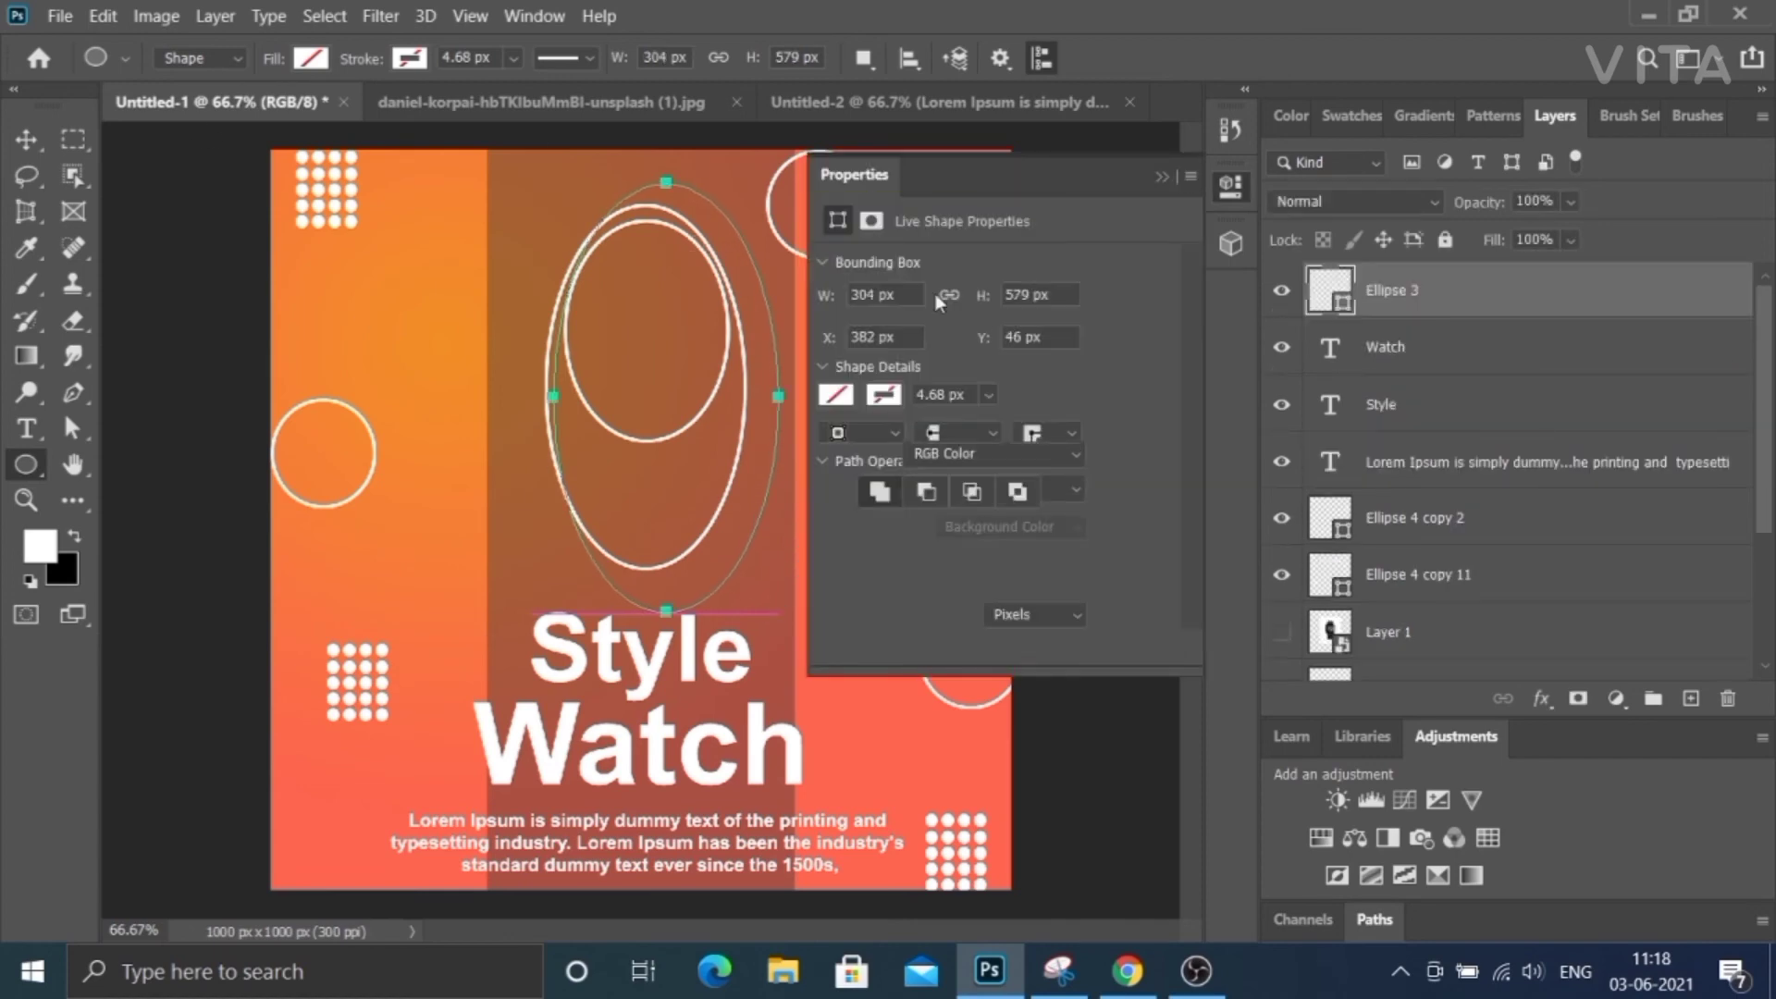
{"action": "left_click", "coordinate": [899, 397]}
{"action": "left_click", "coordinate": [843, 542]}
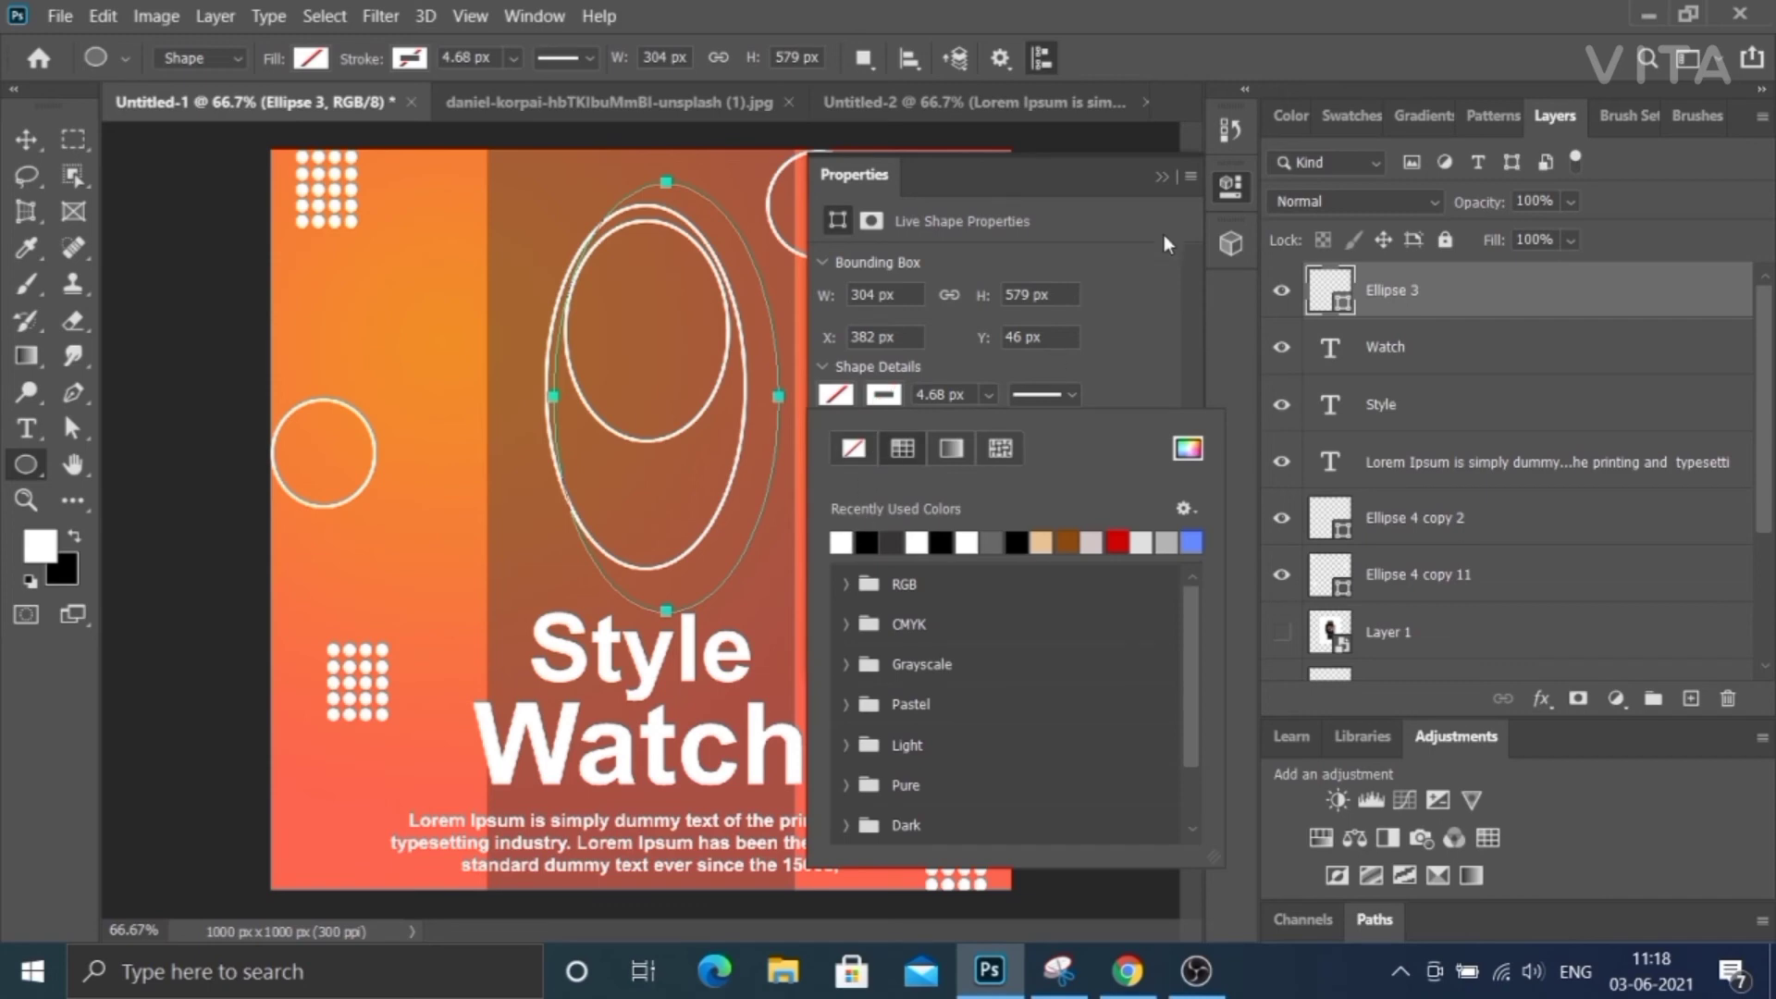
{"action": "left_click", "coordinate": [1162, 177]}
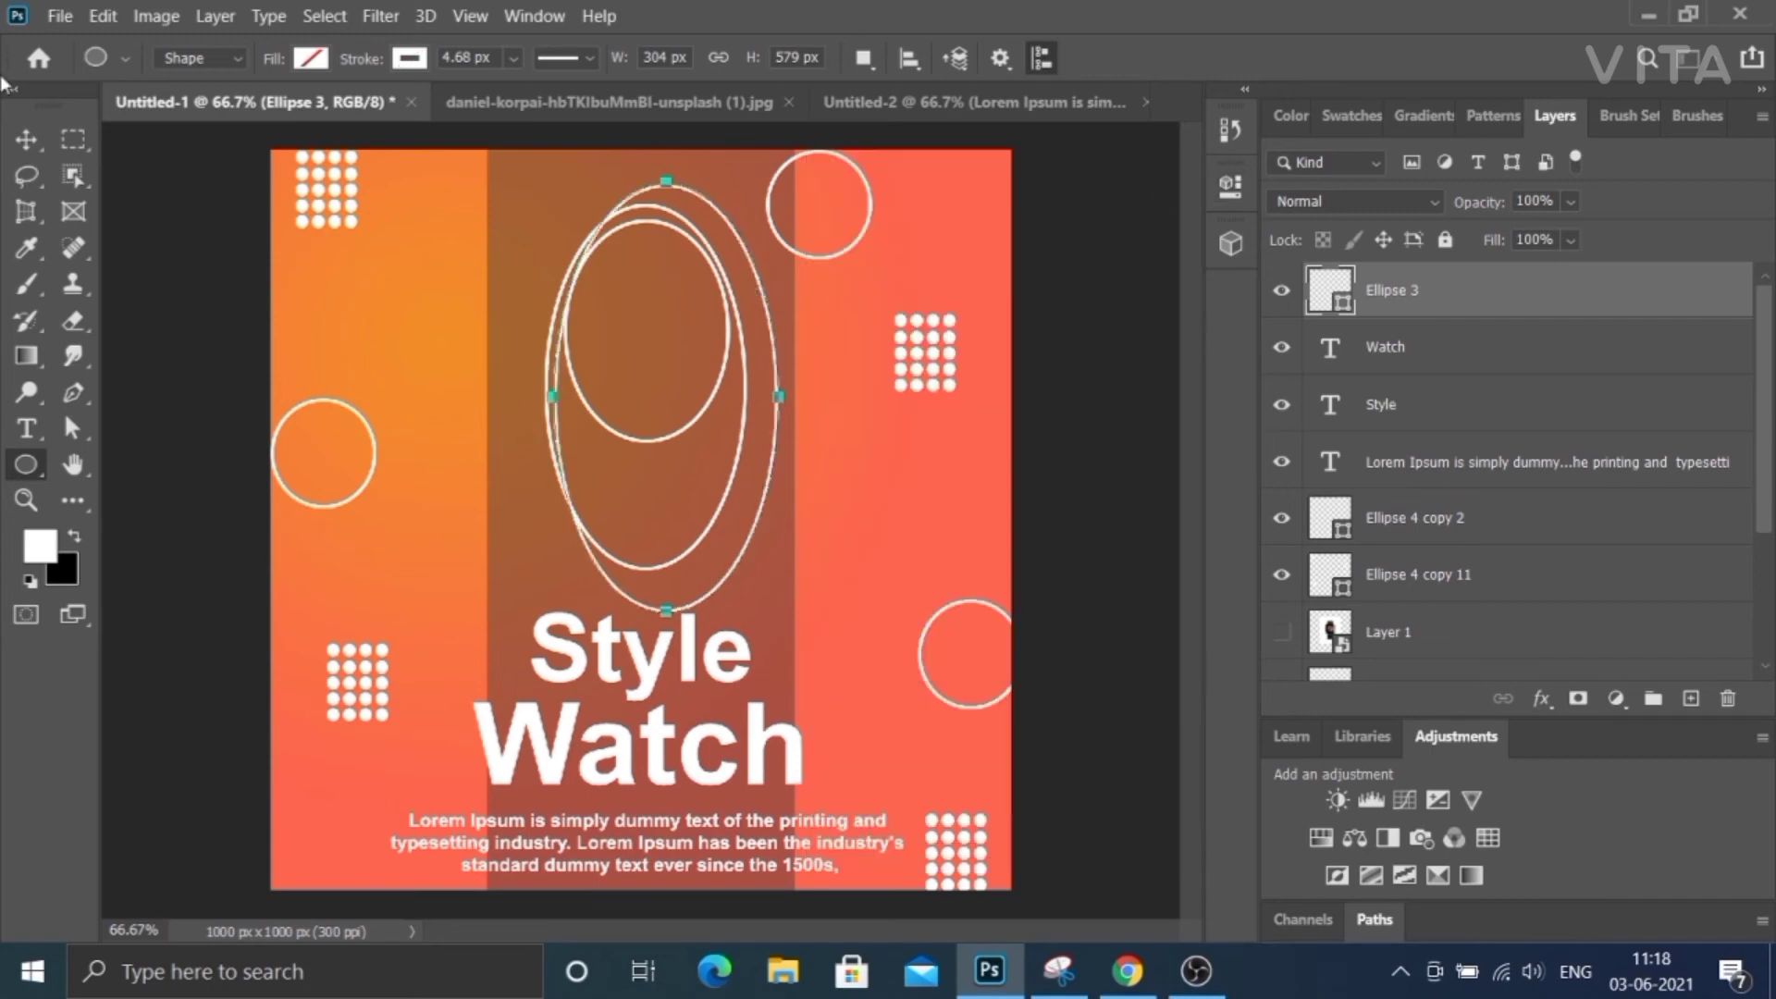
Shift the outer oval left to centre it, then select Ellipse 2.
{"action": "left_click", "coordinate": [26, 140]}
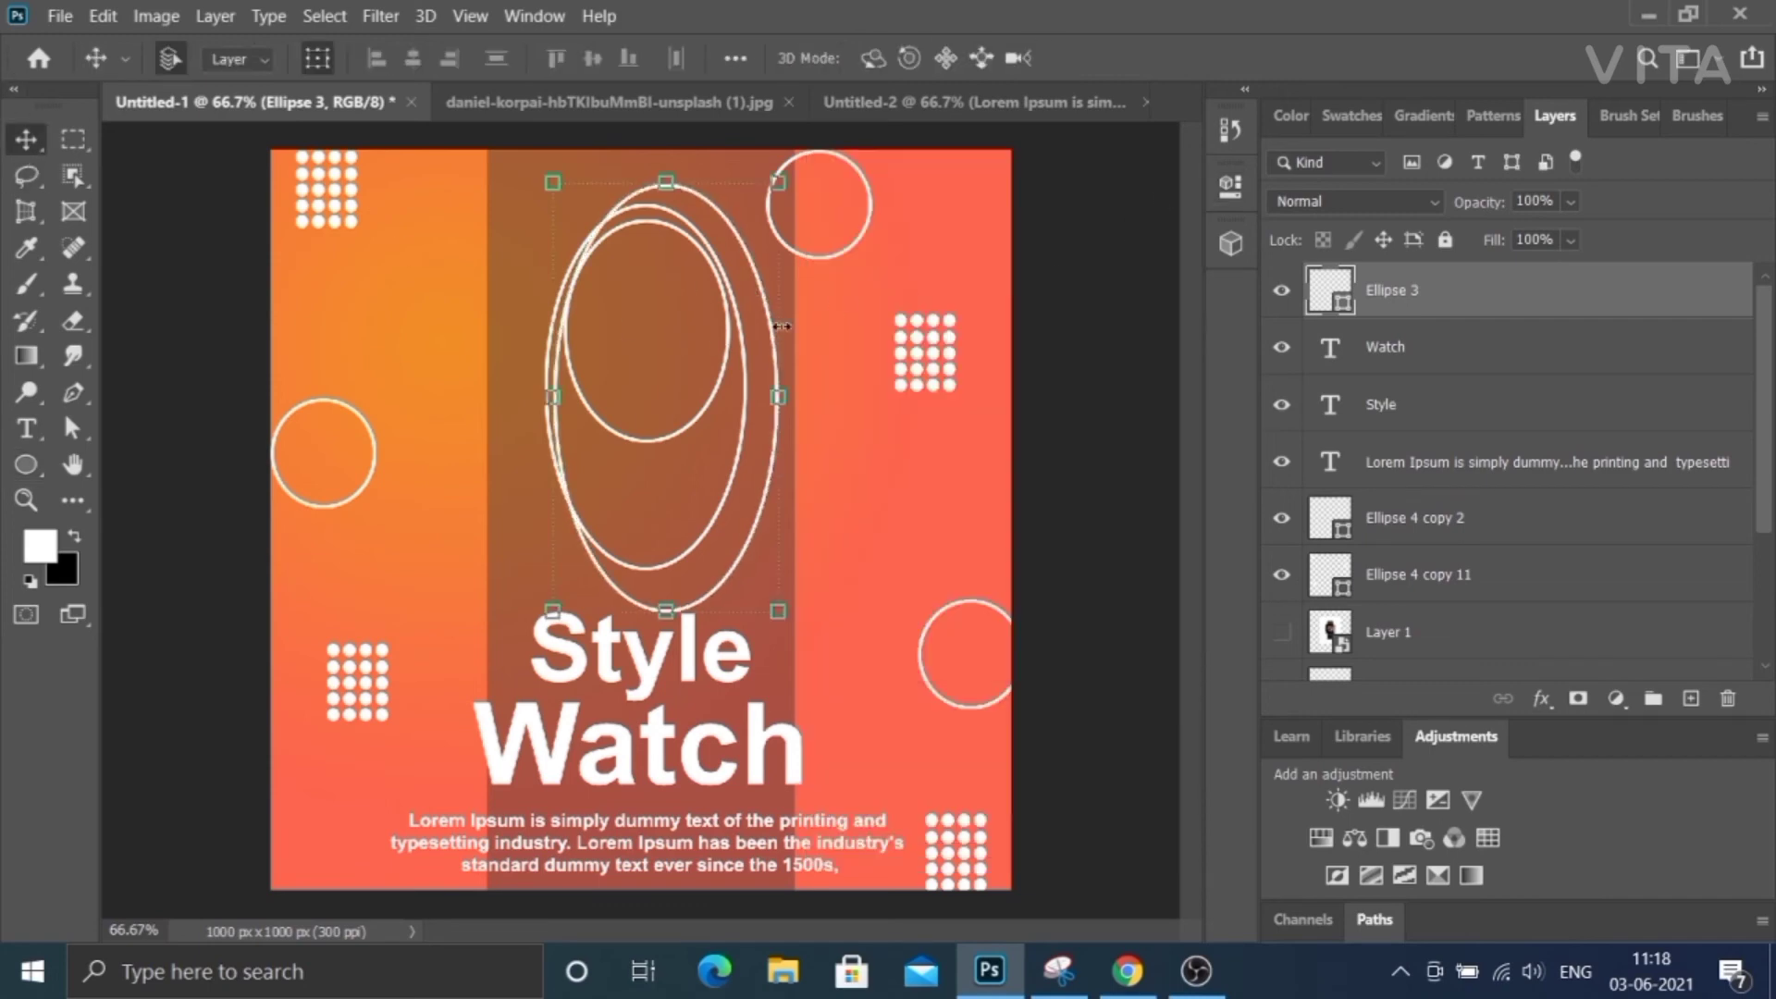
{"action": "left_click_drag", "start_coordinate": [770, 333], "coordinate": [753, 335]}
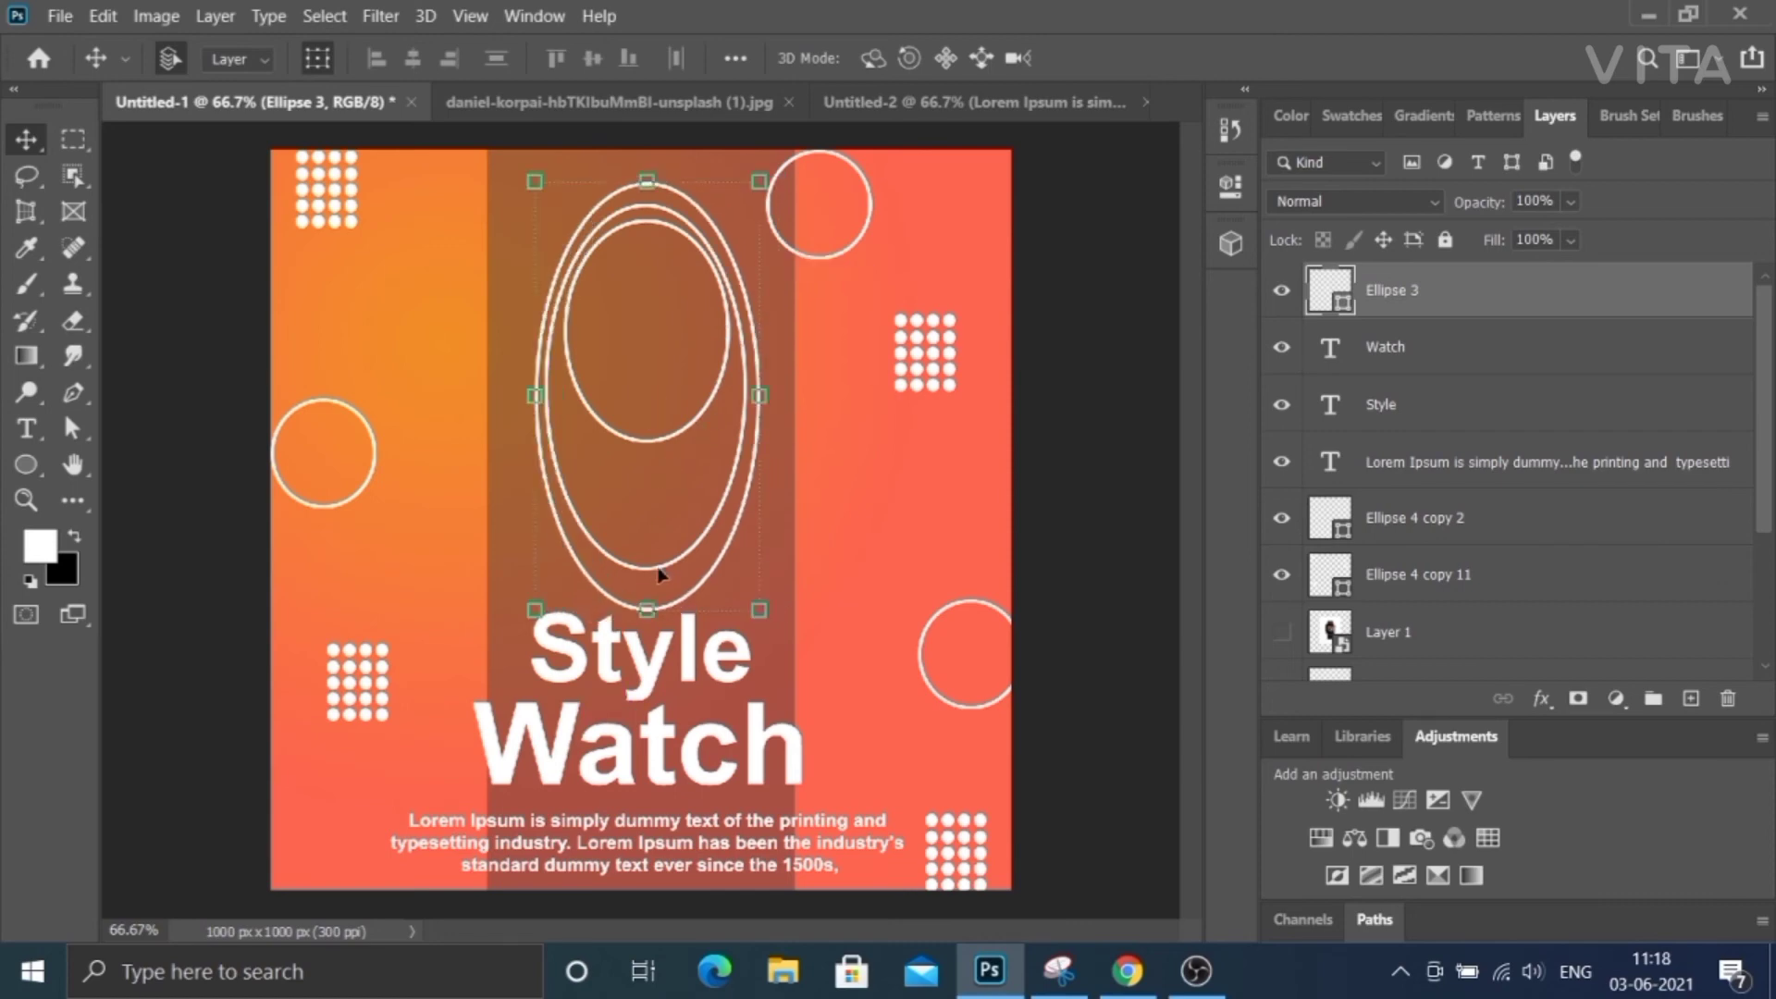
{"action": "left_click", "coordinate": [649, 441]}
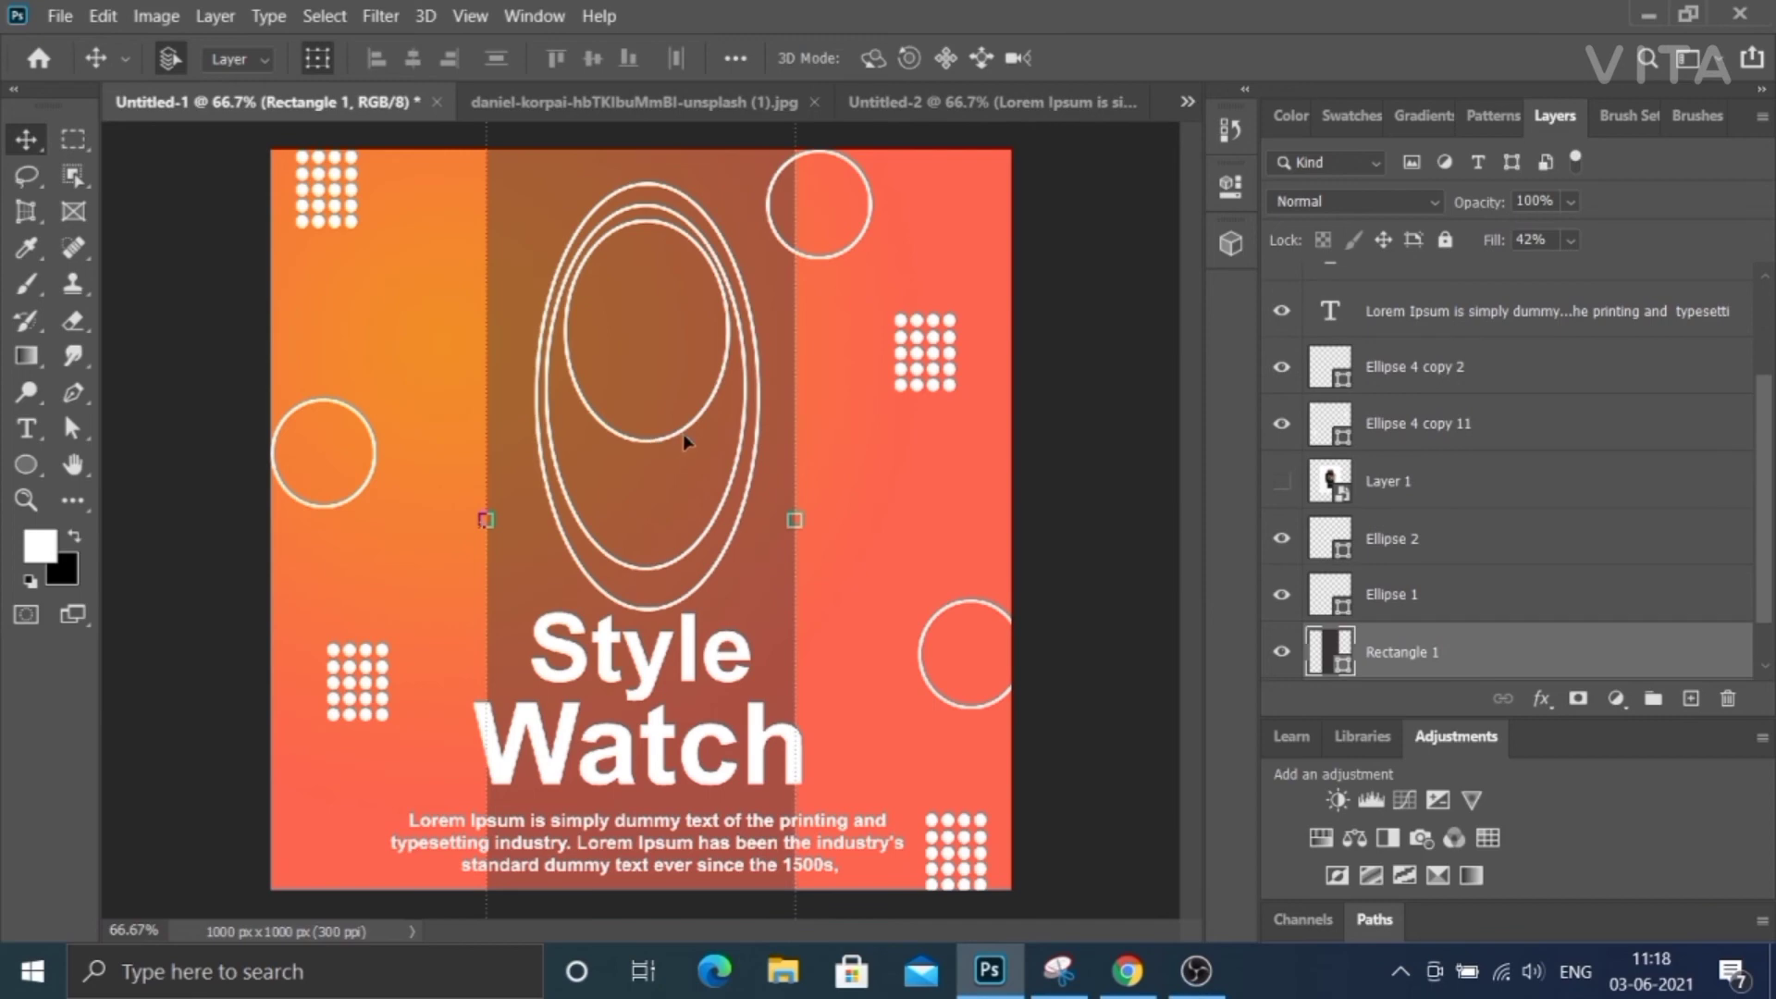
{"action": "left_click", "coordinate": [1392, 539]}
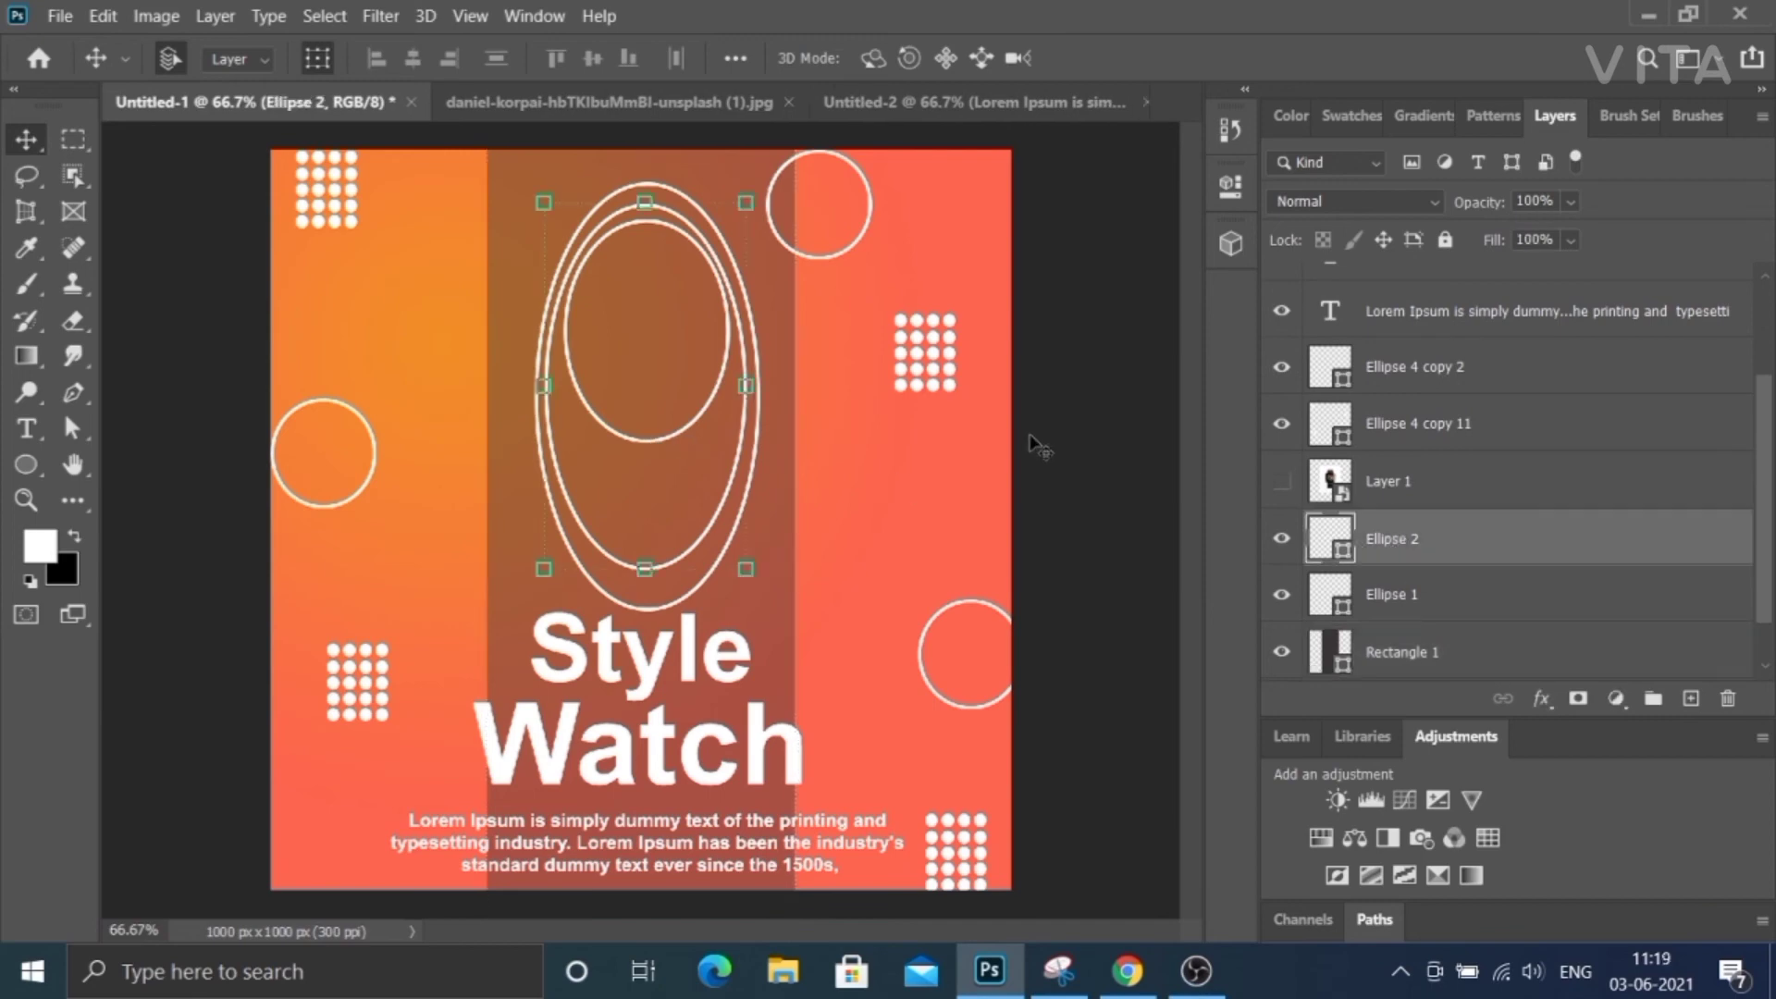
Add an Outer Glow layer style to Ellipse 2 and Ellipse 1.
{"action": "double_click", "coordinate": [1454, 549]}
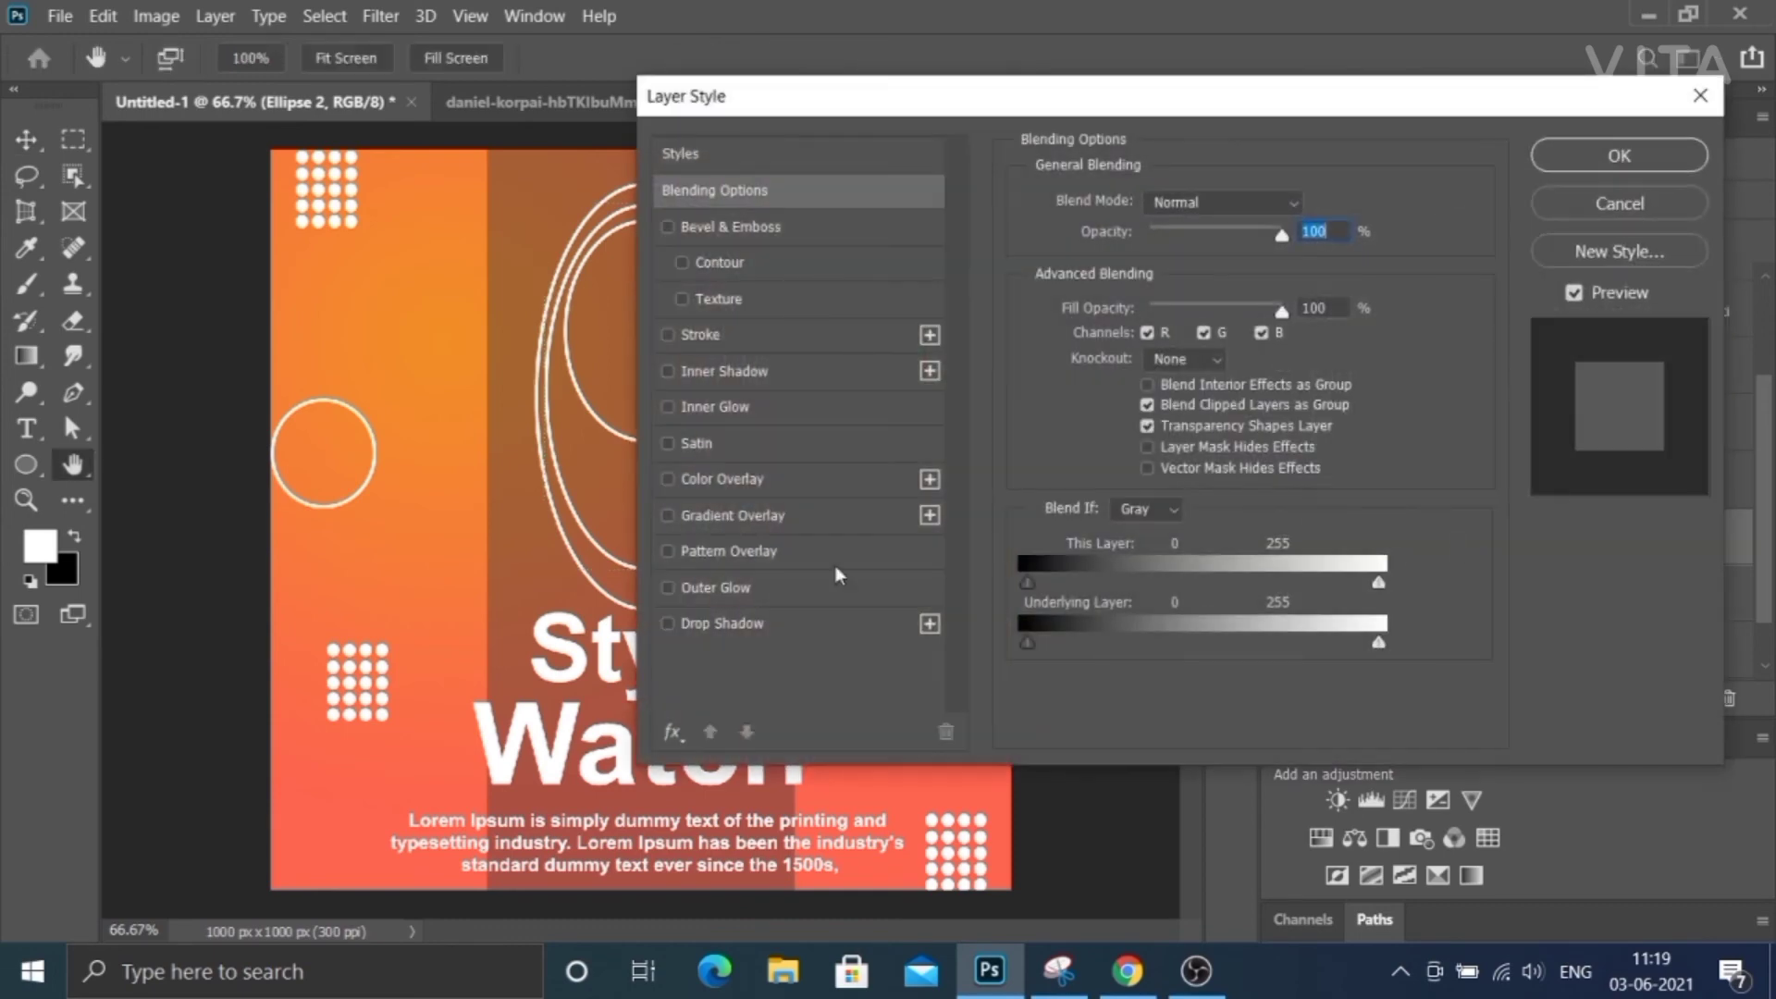
{"action": "left_click", "coordinate": [669, 596]}
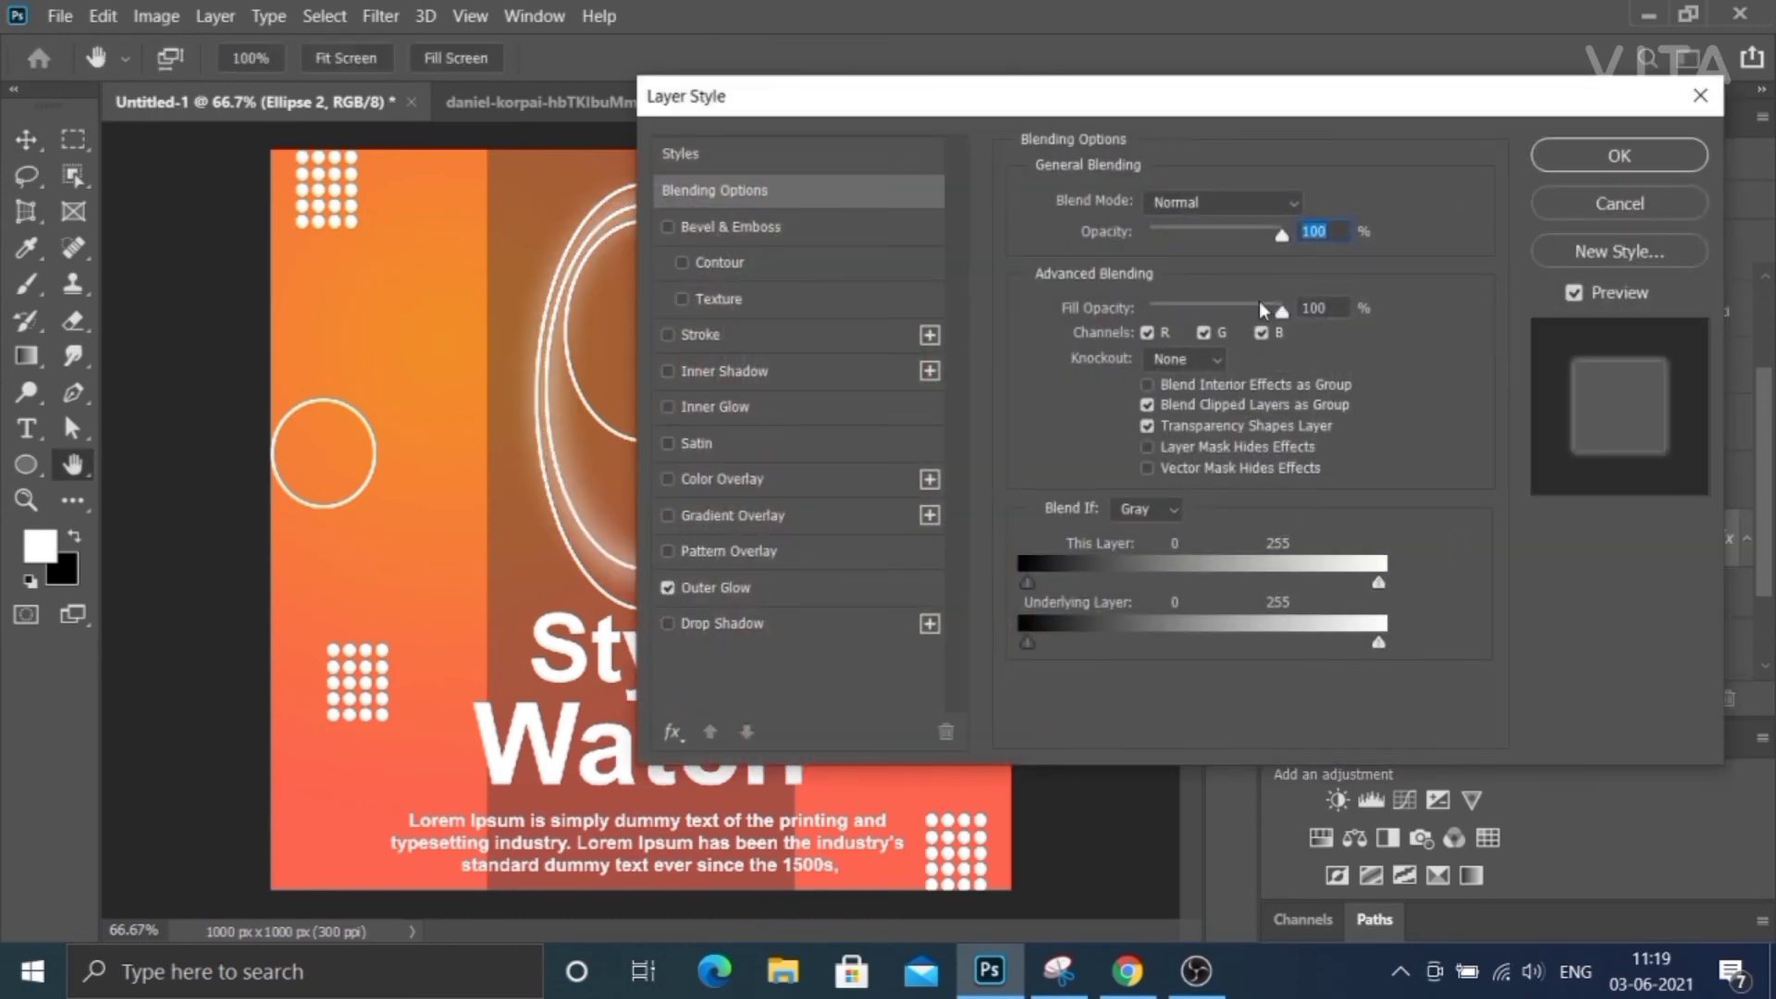
{"action": "left_click", "coordinate": [1645, 158]}
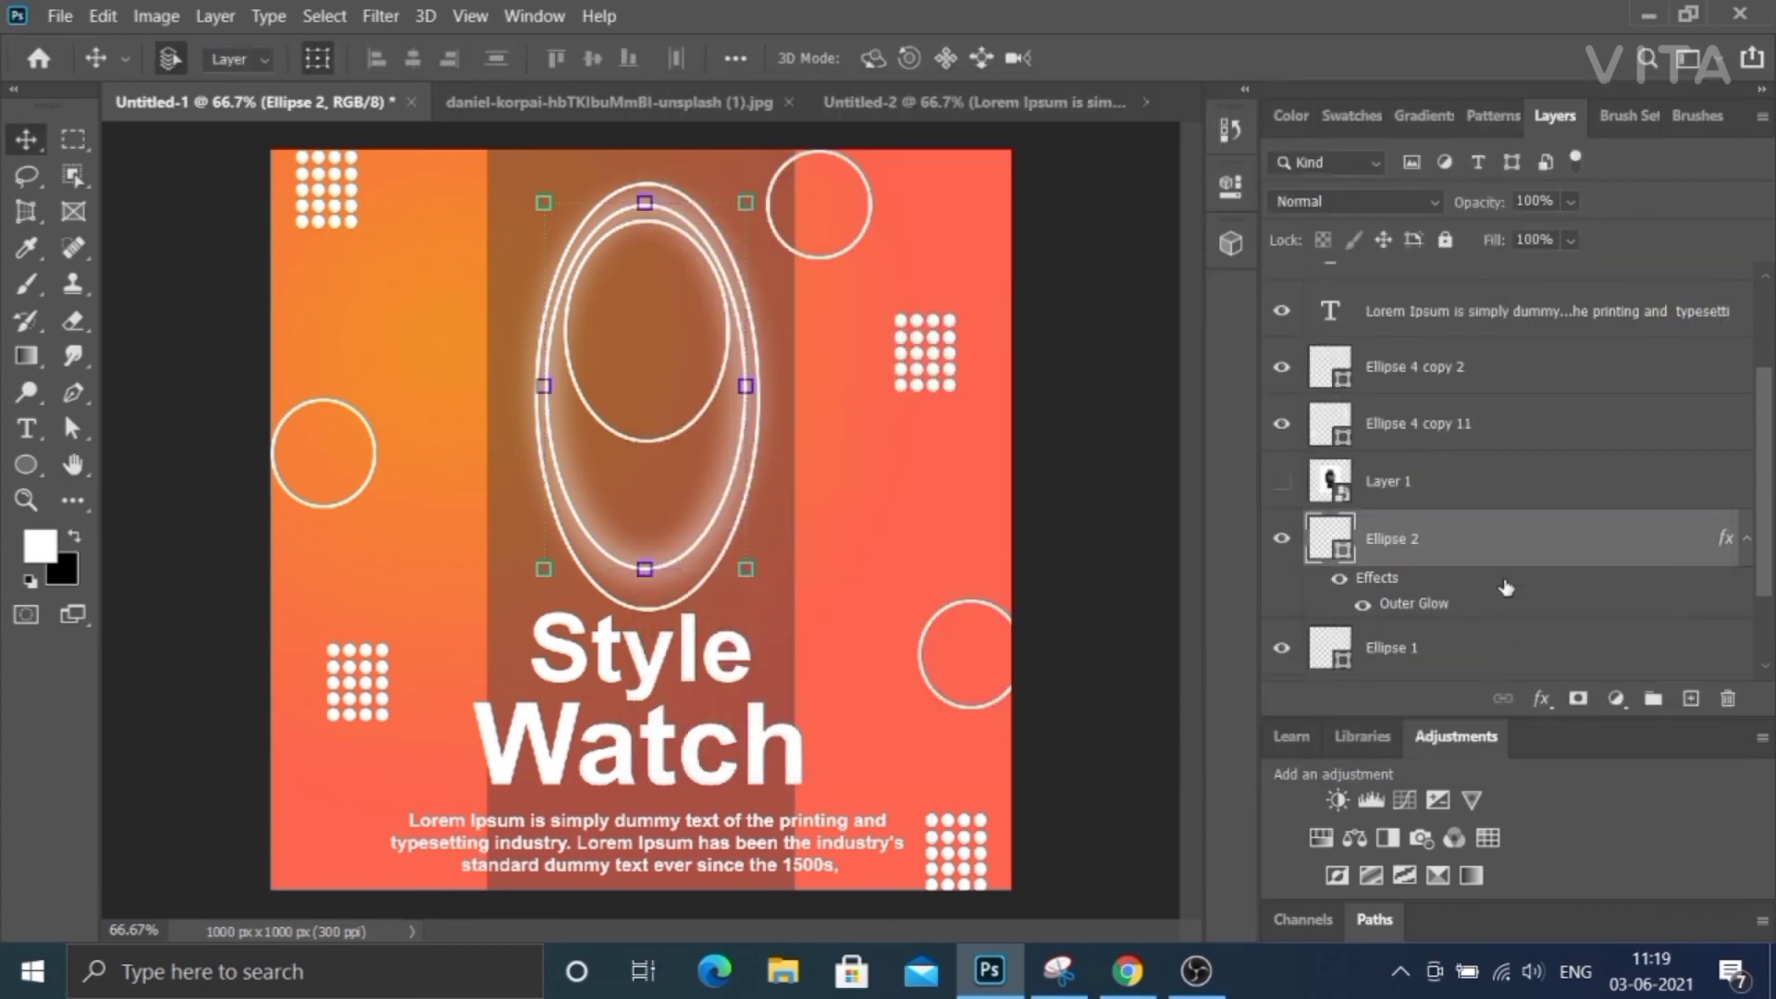
{"action": "left_click", "coordinate": [1502, 648]}
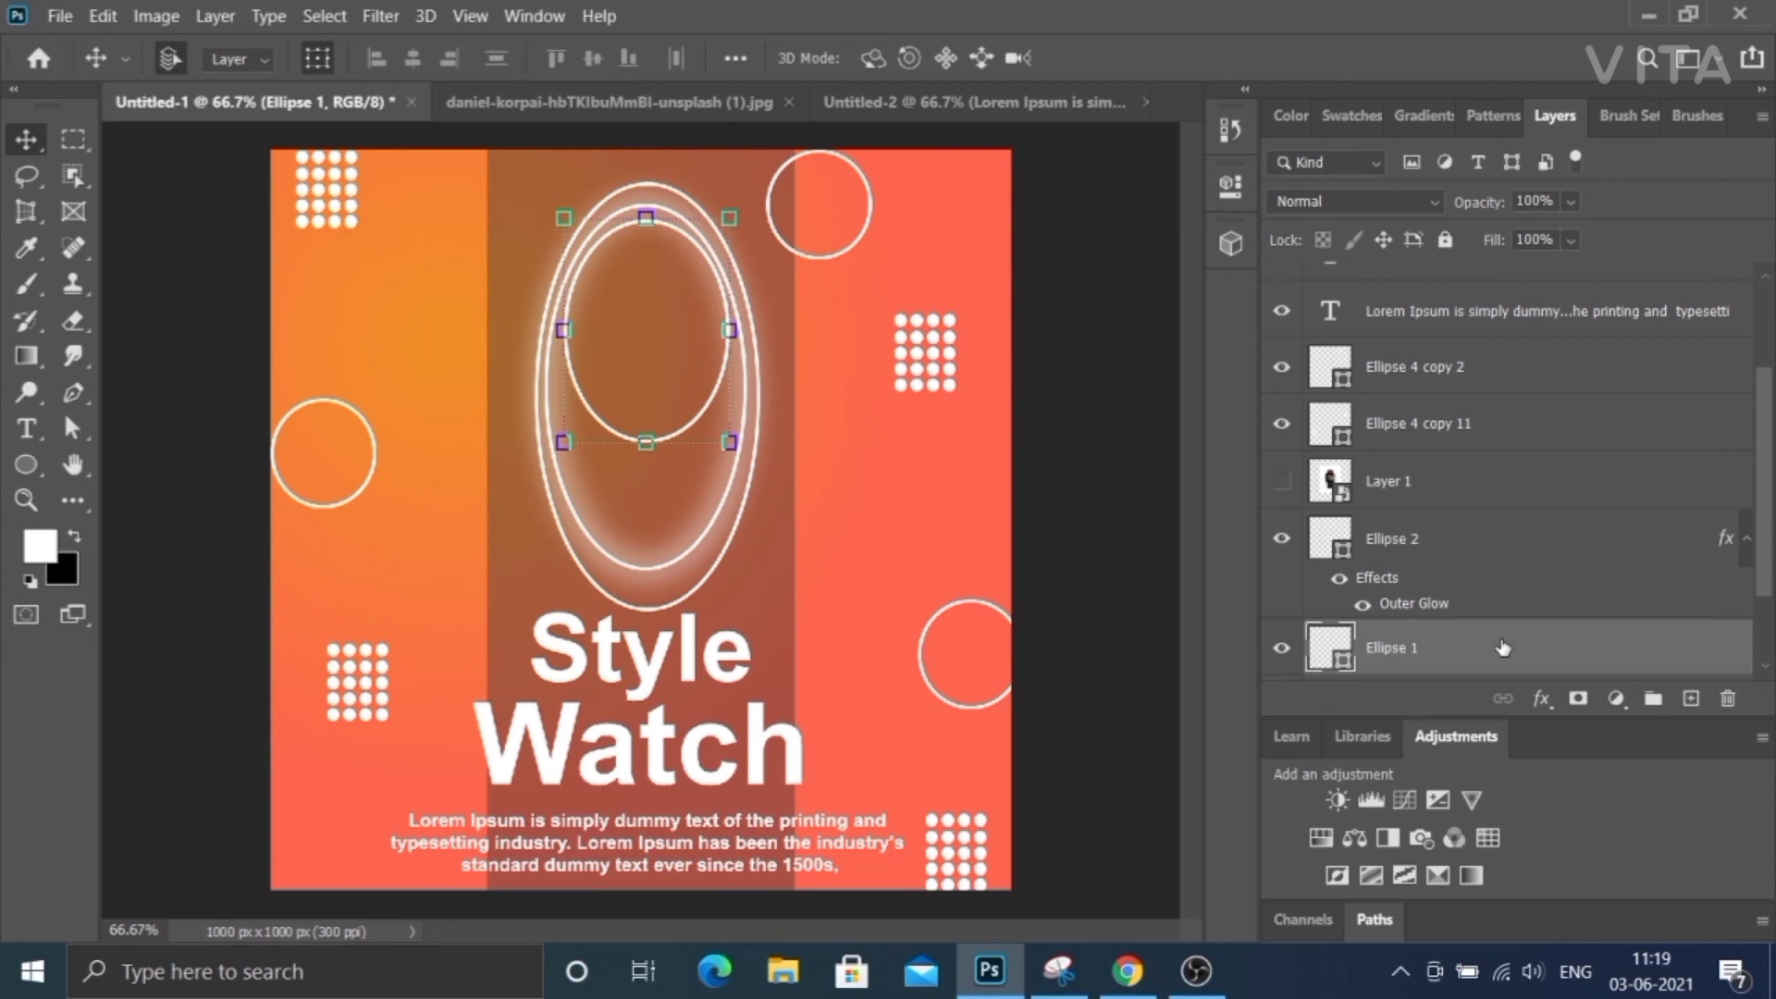
{"action": "double_click", "coordinate": [1502, 647]}
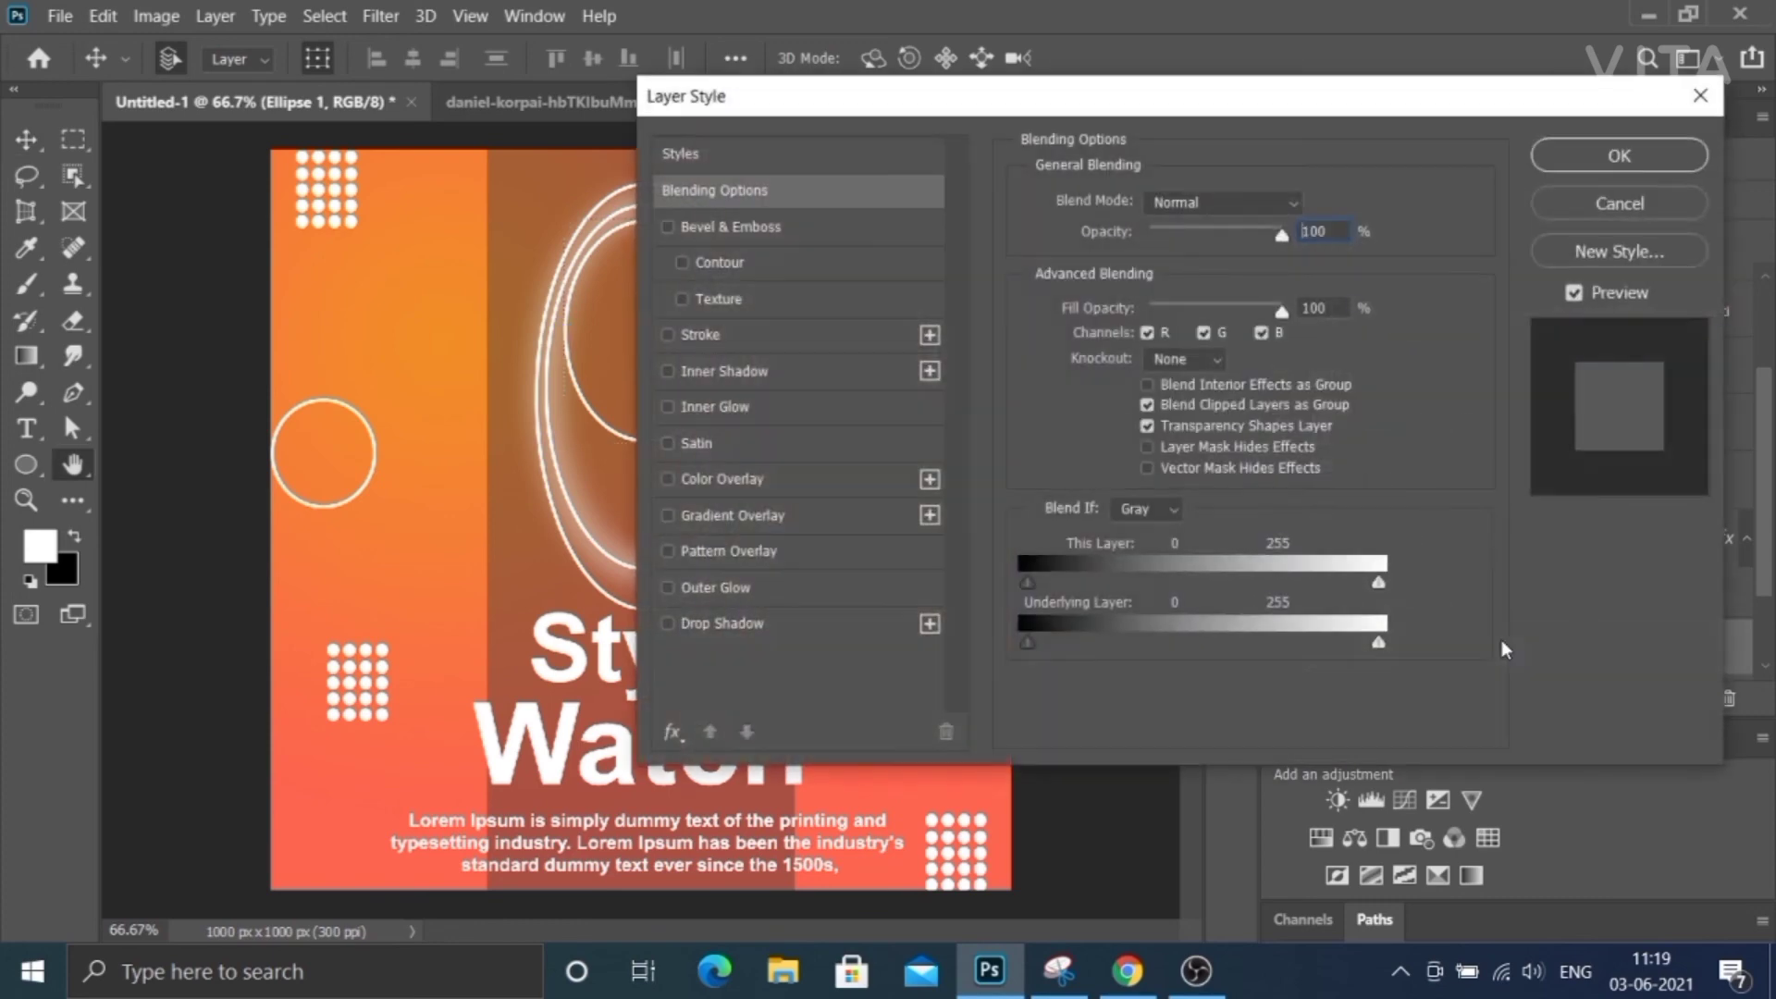
{"action": "left_click", "coordinate": [668, 587]}
{"action": "left_click", "coordinate": [1618, 155]}
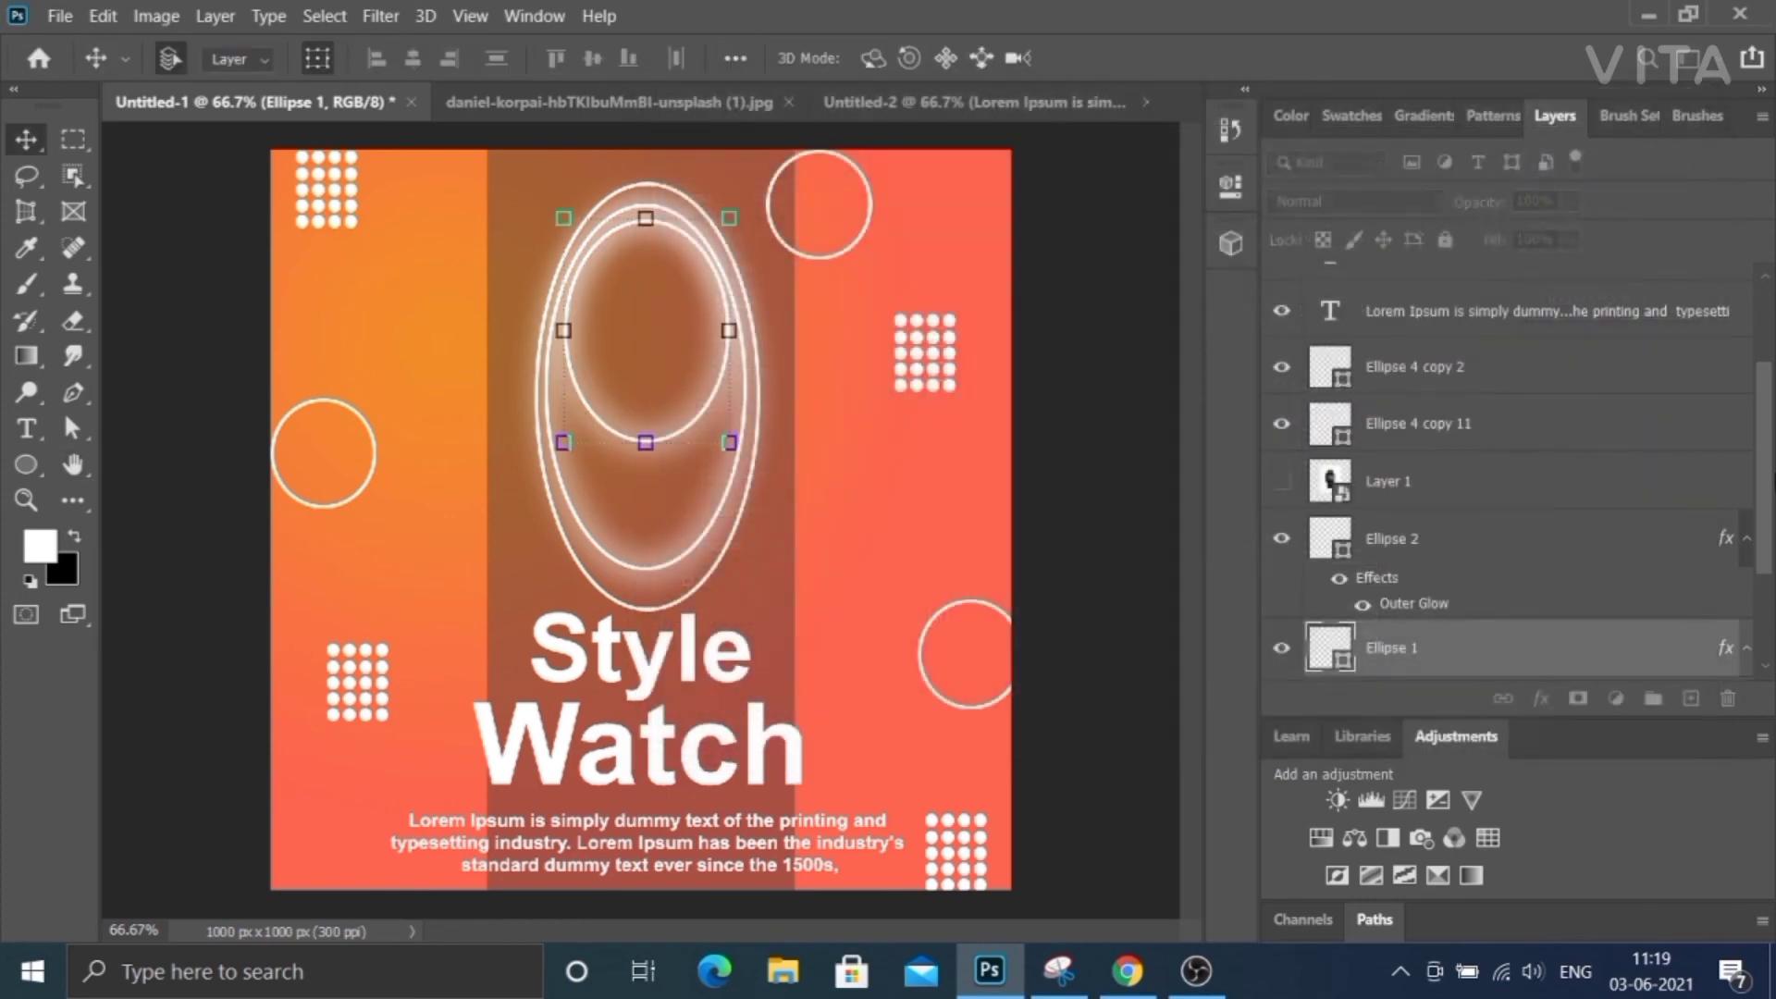
Move the Ellipse 3 outer oval layer below the watch photo layer.
{"action": "scroll", "coordinate": [1773, 528], "scroll_direction": "down", "scroll_amount": 1}
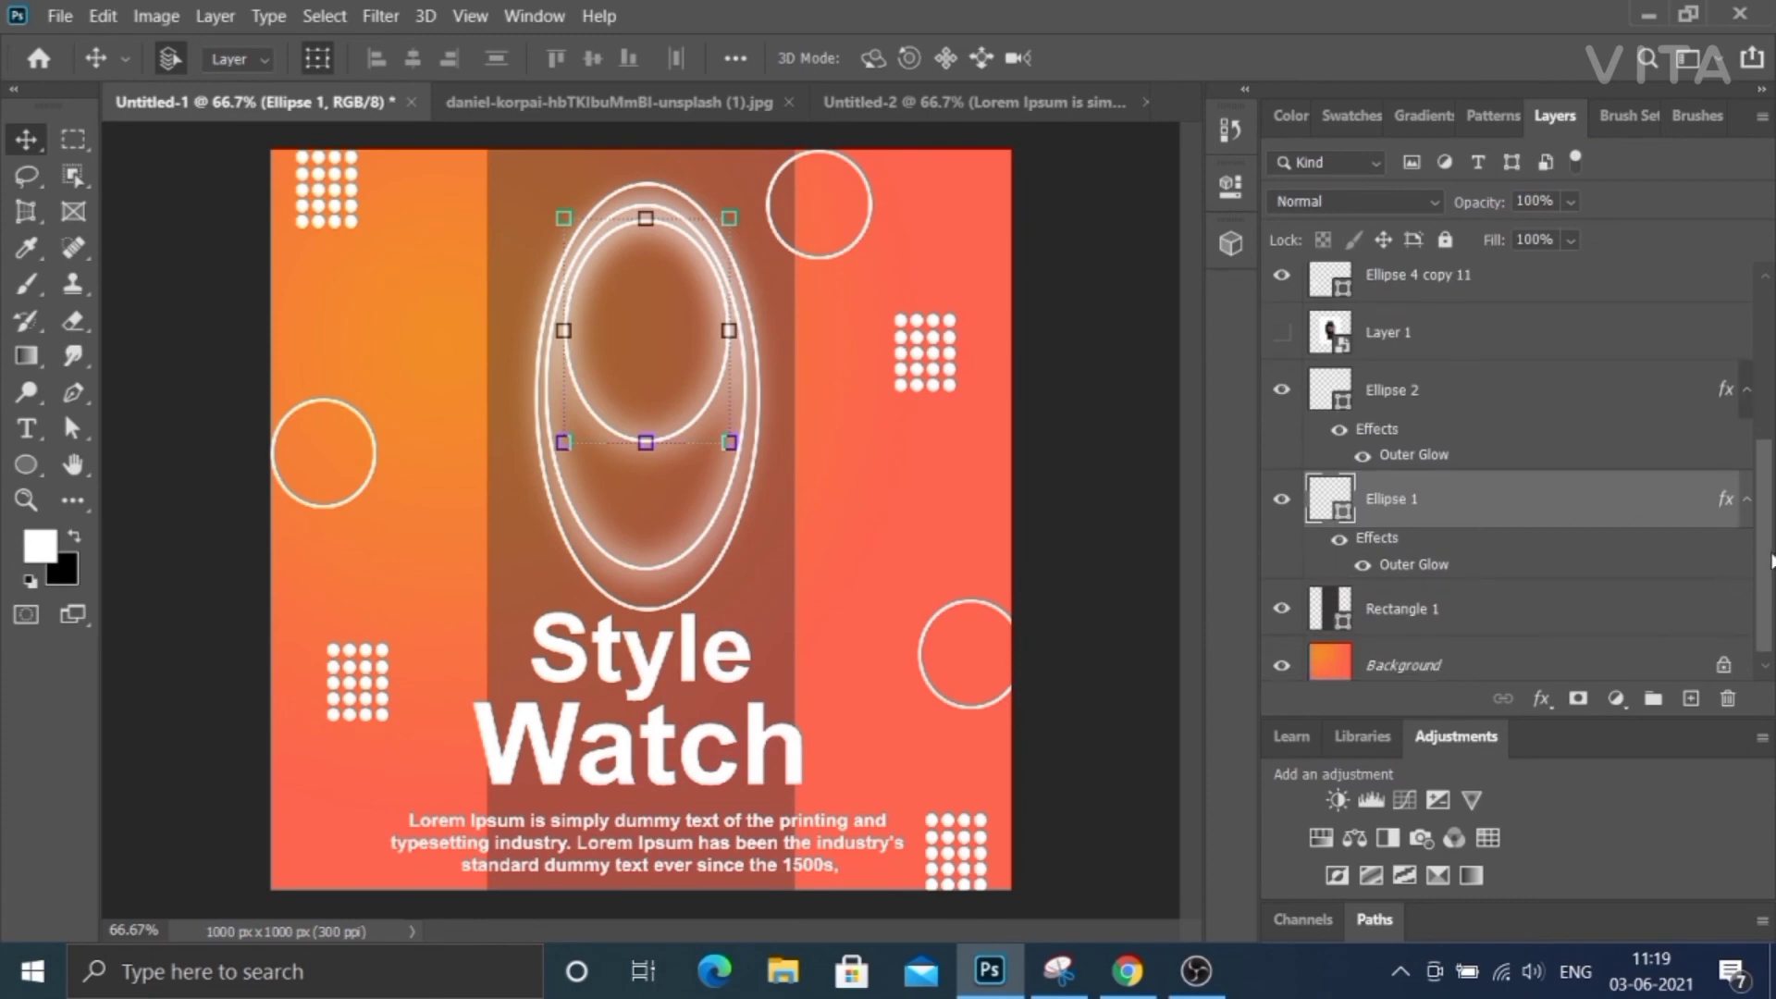
{"action": "scroll", "coordinate": [1771, 559], "scroll_direction": "up", "scroll_amount": 2}
{"action": "scroll", "coordinate": [1771, 560], "scroll_direction": "up", "scroll_amount": 1}
{"action": "scroll", "coordinate": [1771, 560], "scroll_direction": "up", "scroll_amount": 2}
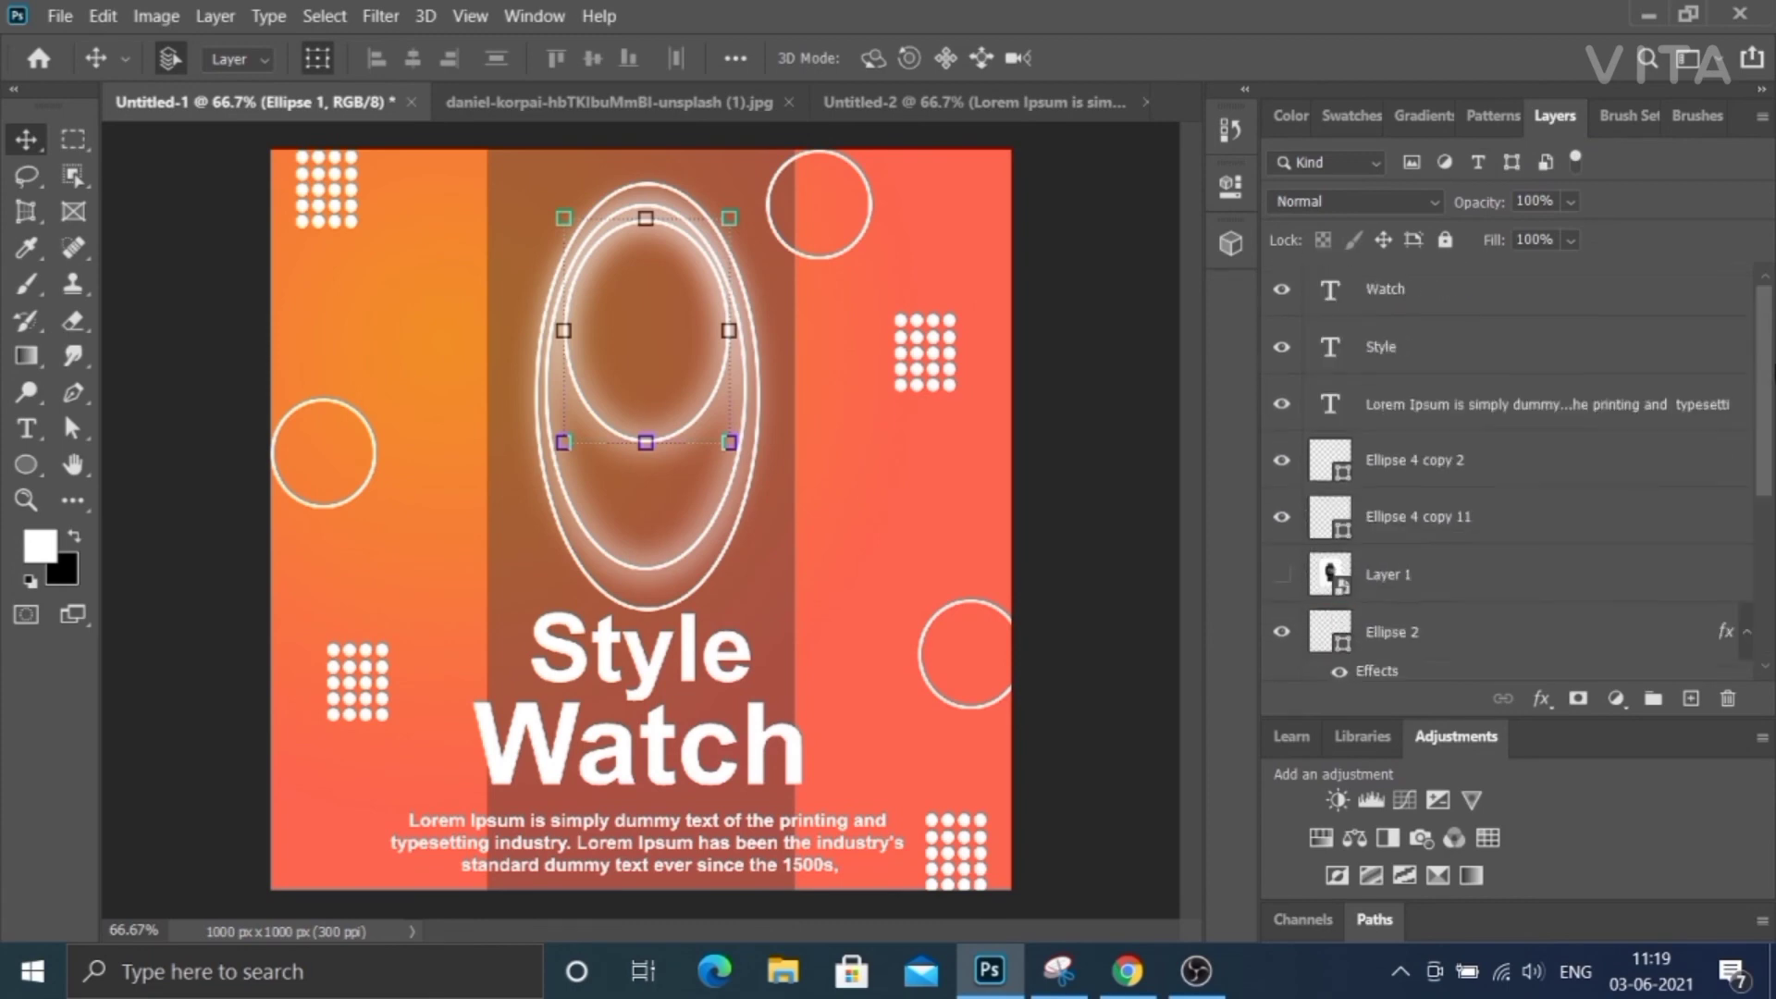
{"action": "scroll", "coordinate": [1488, 305], "scroll_direction": "up", "scroll_amount": 1}
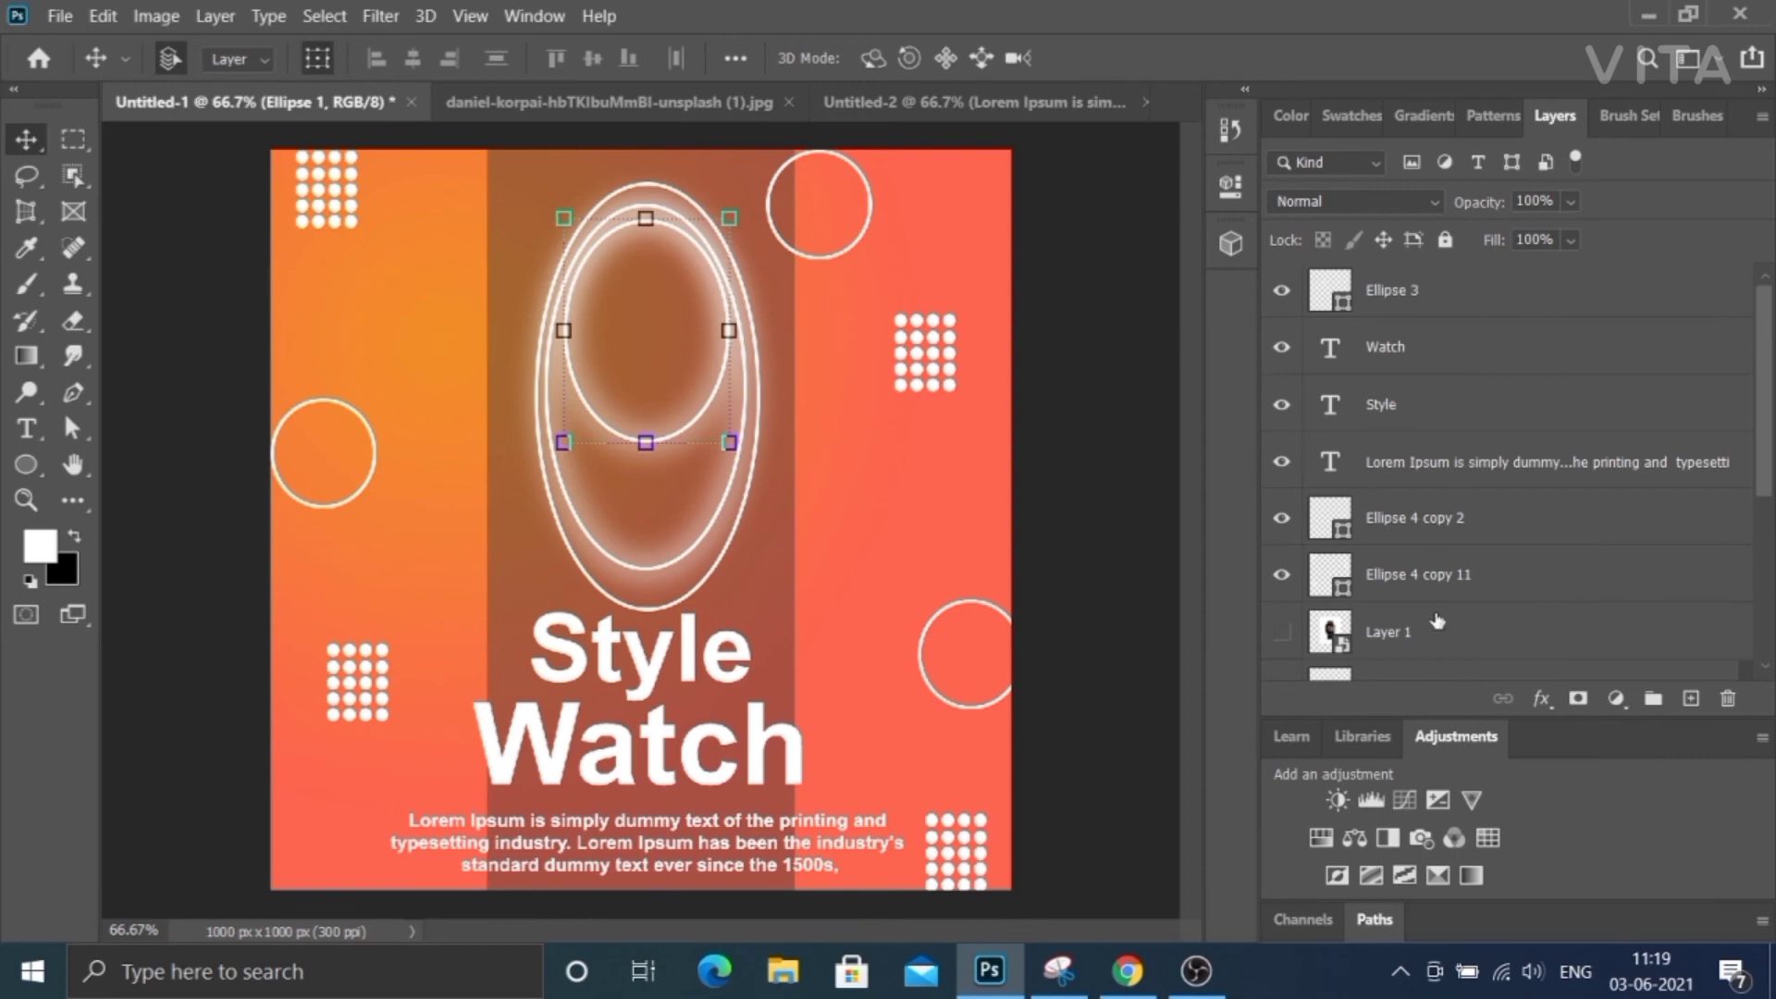
{"action": "left_click_drag", "start_coordinate": [1438, 291], "coordinate": [1418, 649]}
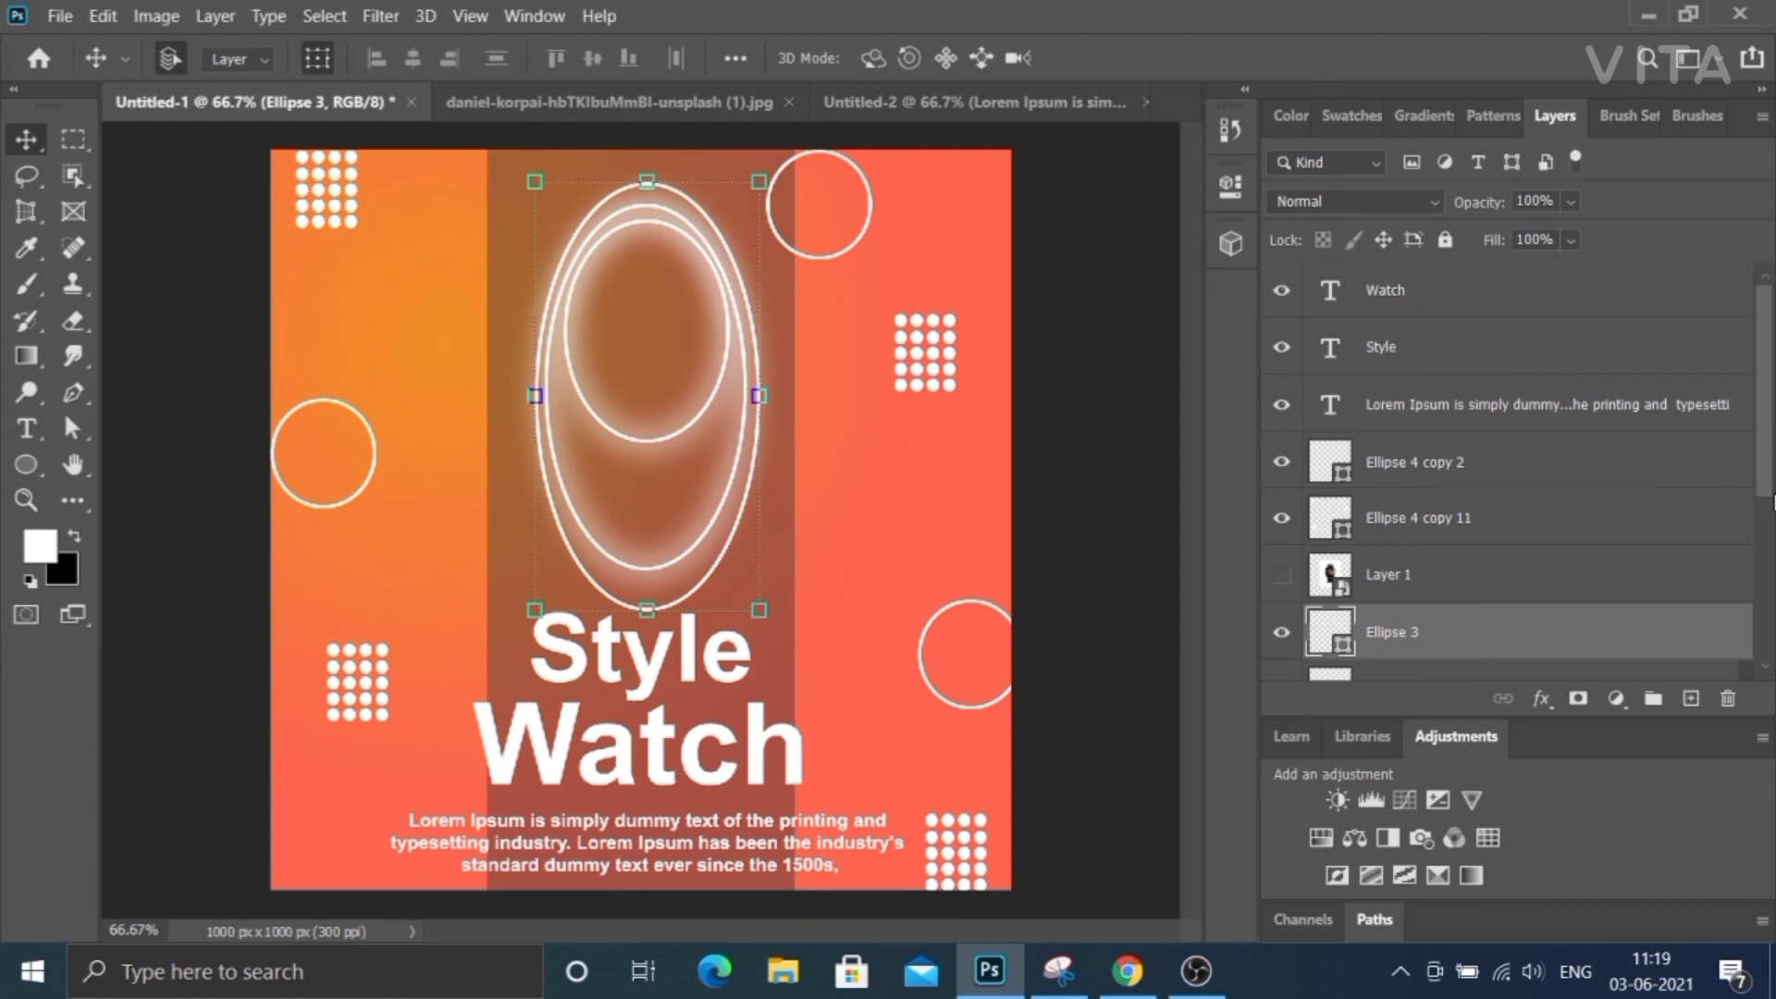
Give Ellipse 3 an Outer Glow and make the watch photo visible again.
{"action": "double_click", "coordinate": [1609, 634]}
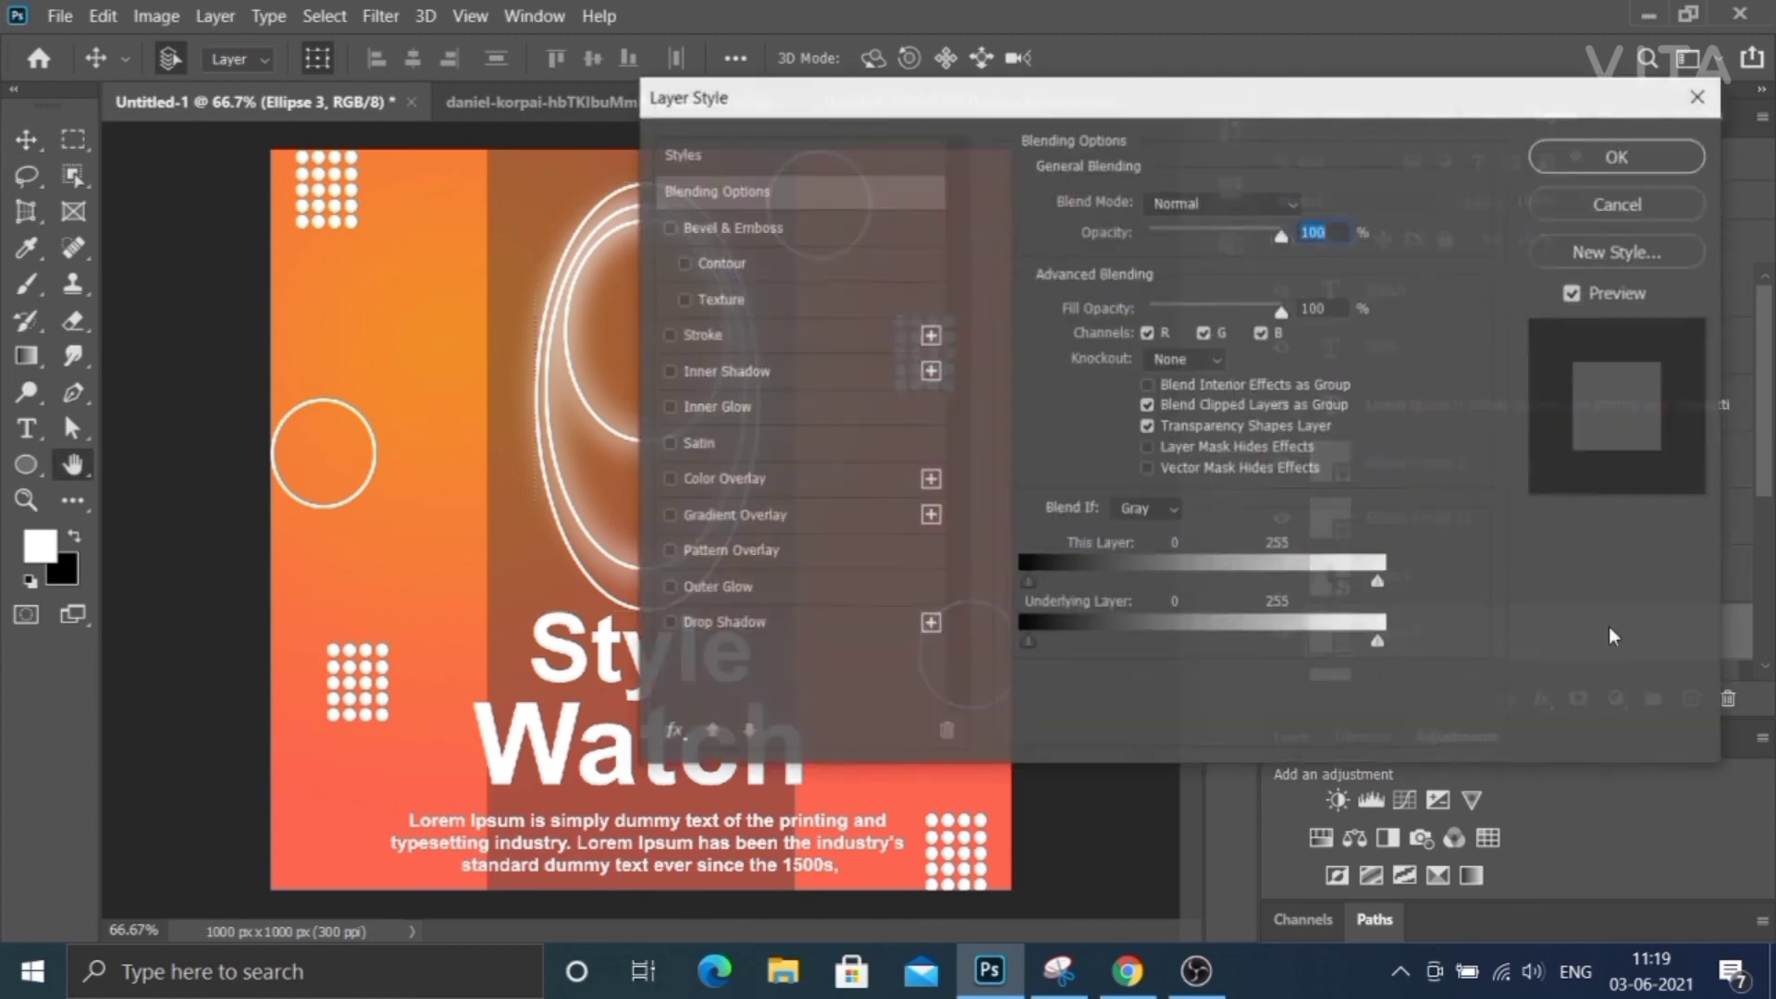
{"action": "left_click", "coordinate": [664, 588]}
{"action": "left_click", "coordinate": [1618, 156]}
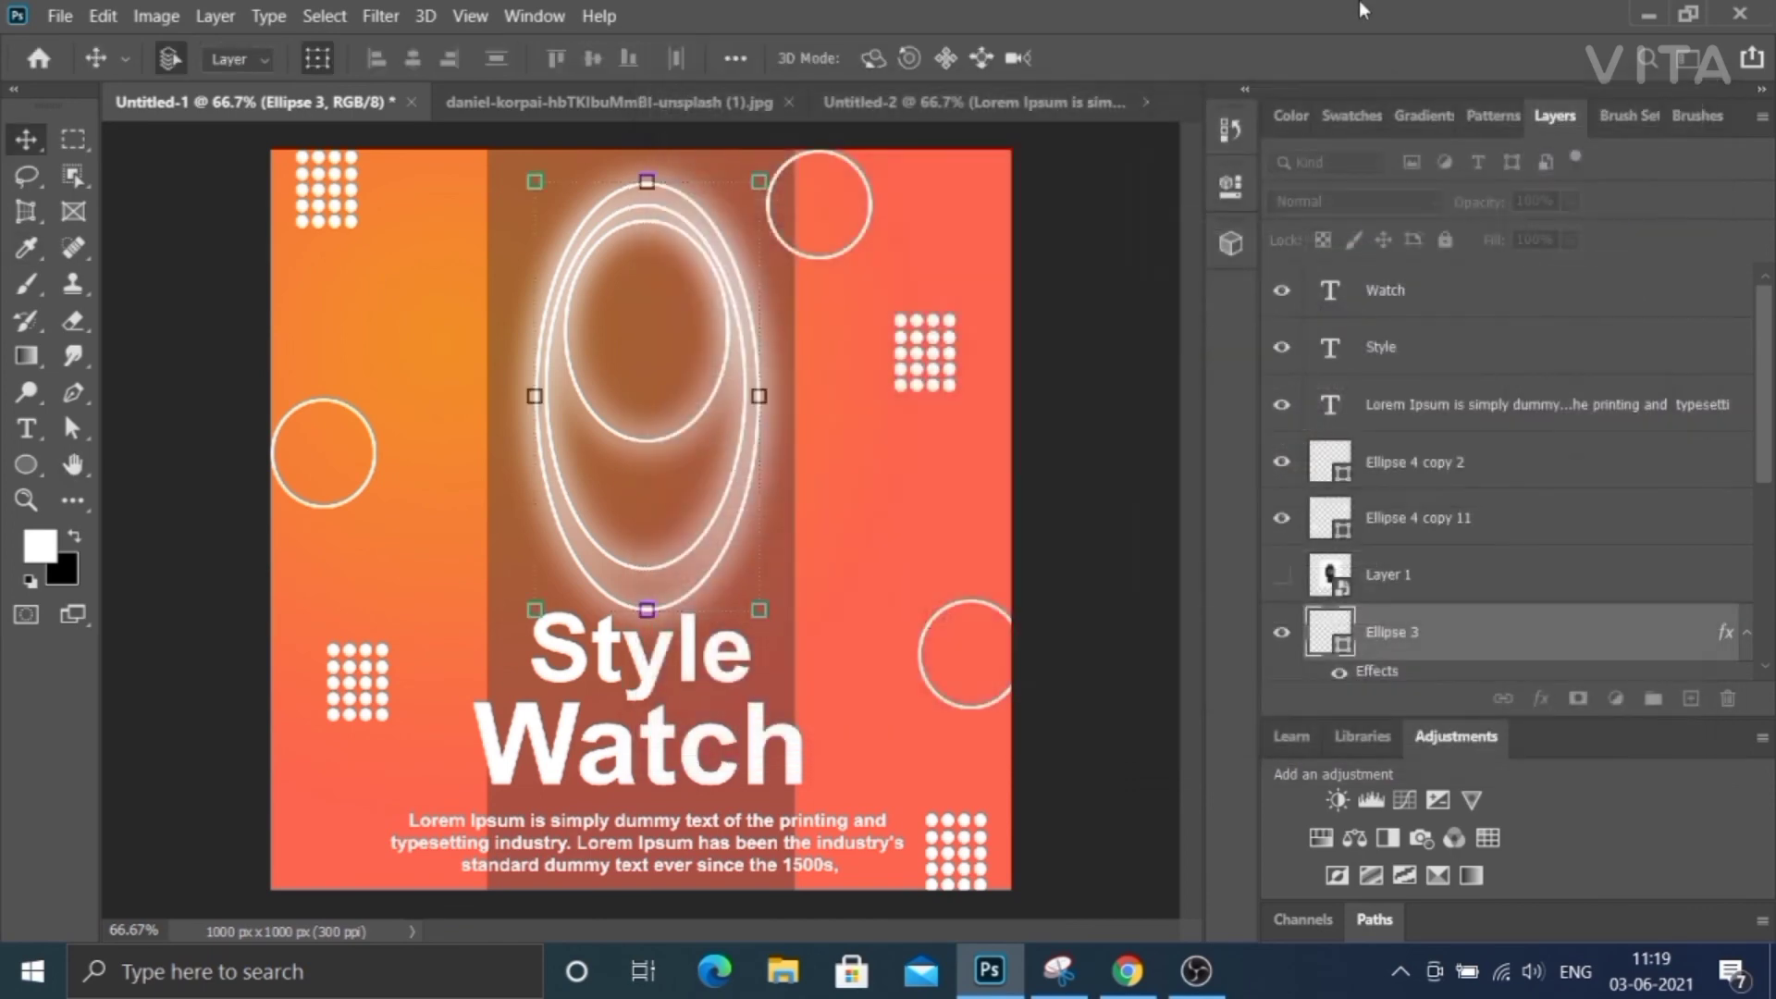
{"action": "left_click", "coordinate": [1281, 574]}
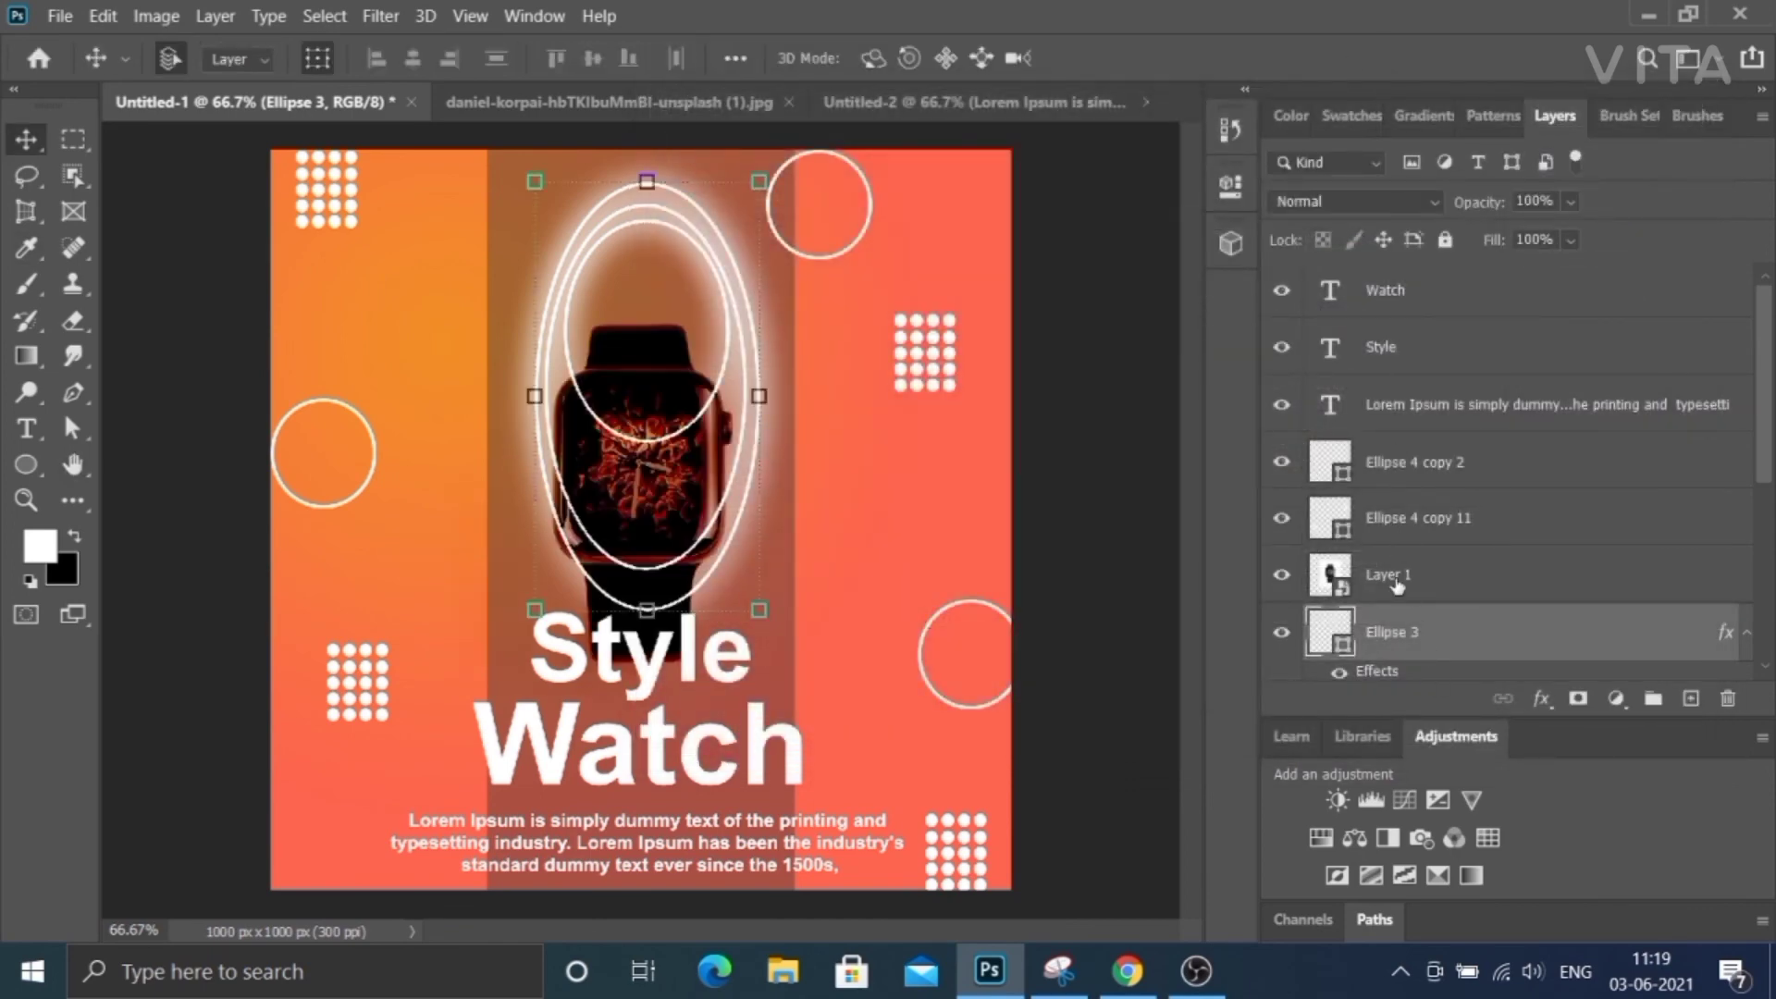
Move Rectangle 1 above the ovals, just beneath the watch photo layer.
{"action": "left_click_drag", "start_coordinate": [1769, 460], "coordinate": [1768, 599]}
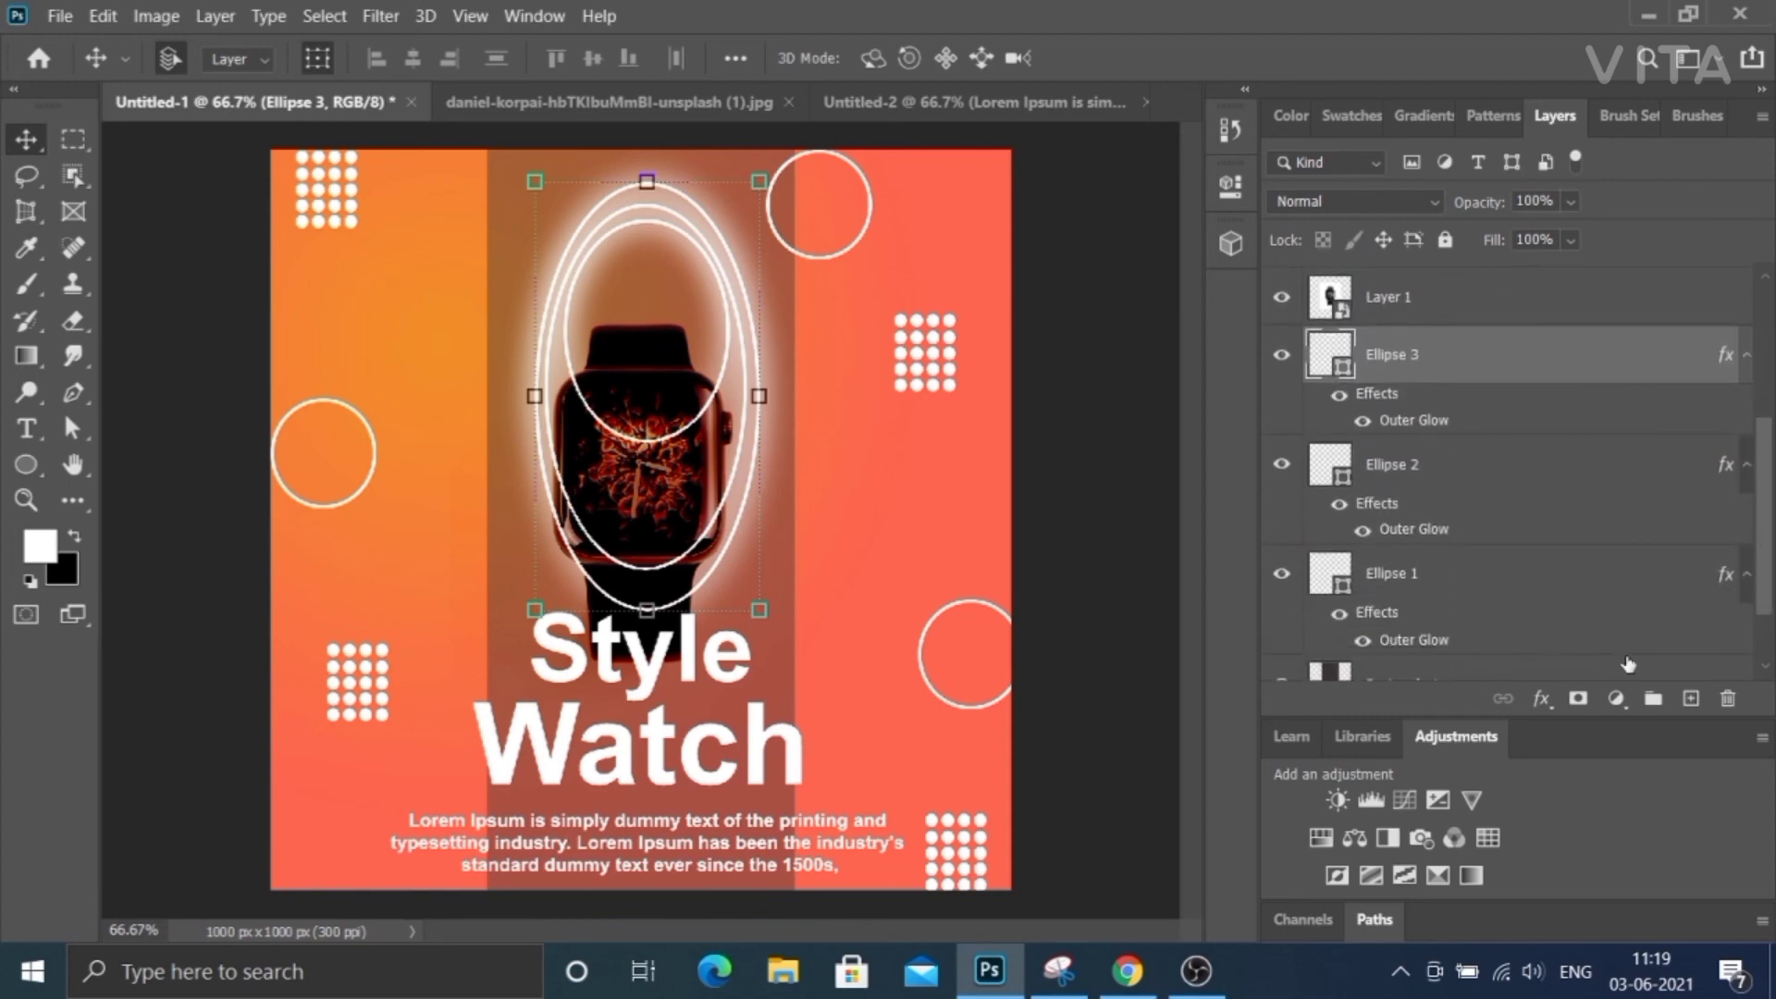
{"action": "left_click", "coordinate": [1465, 676]}
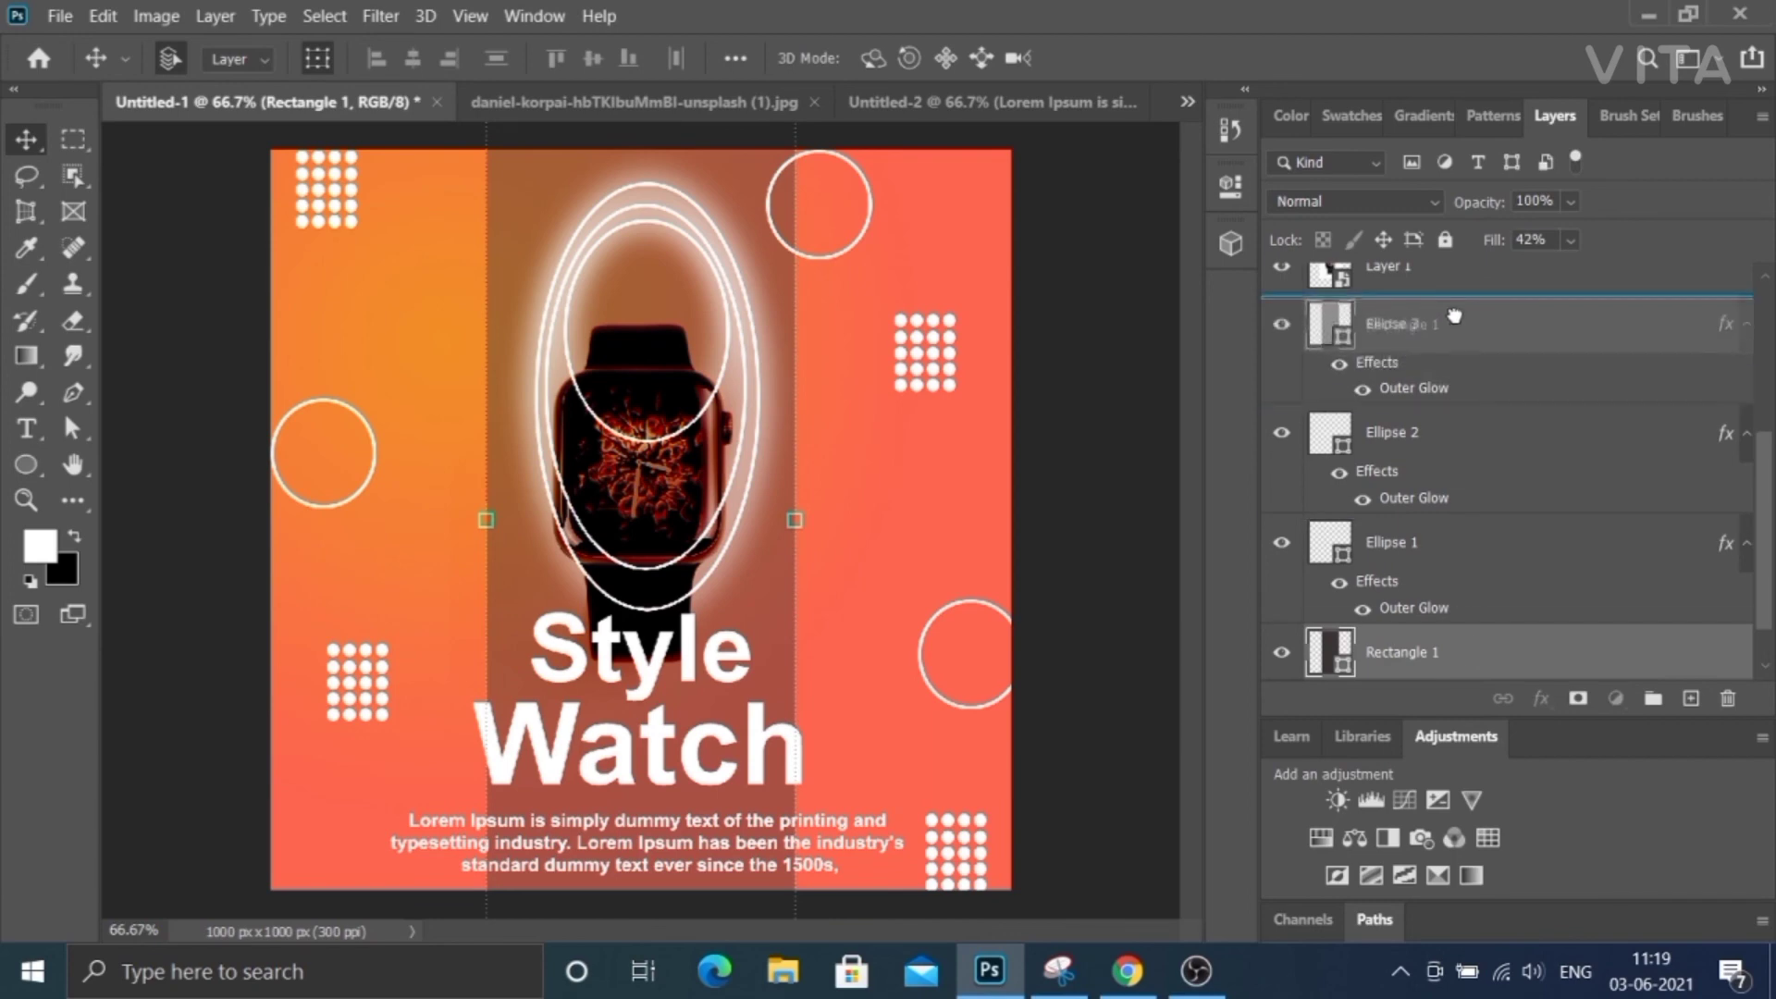
{"action": "left_click_drag", "start_coordinate": [1468, 651], "coordinate": [1458, 314]}
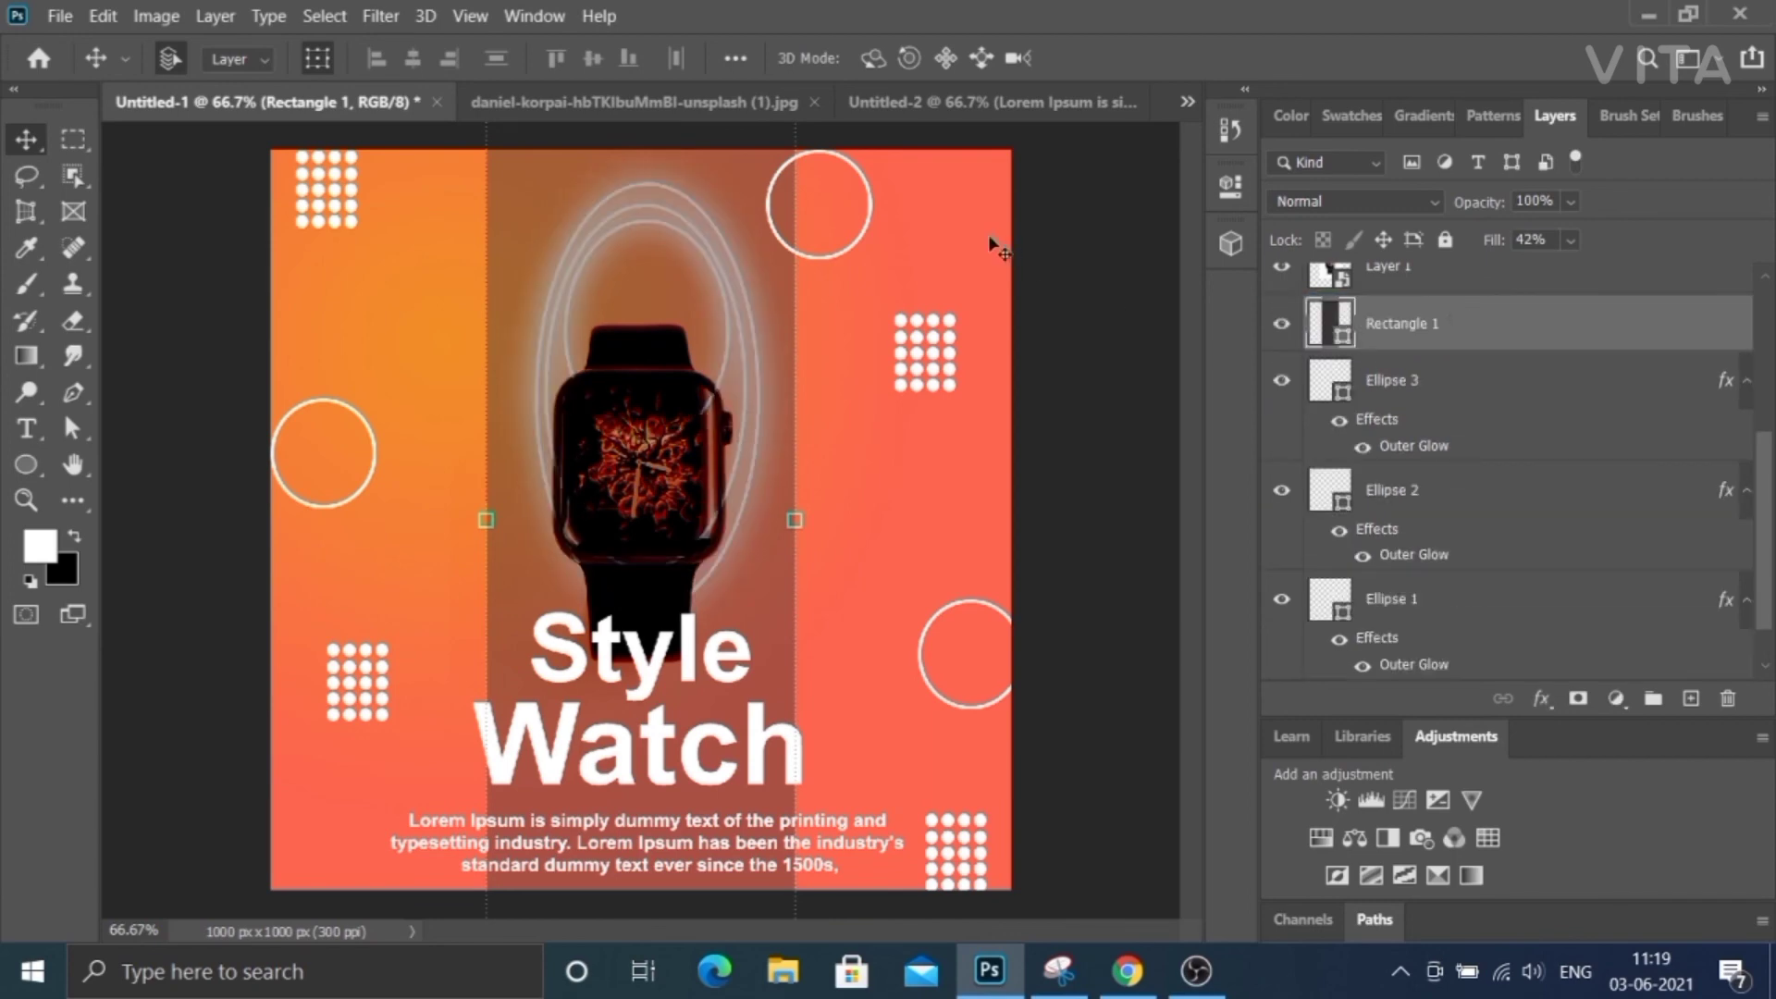
Nudge the watch photo slightly to the right.
{"action": "left_click", "coordinate": [1443, 268]}
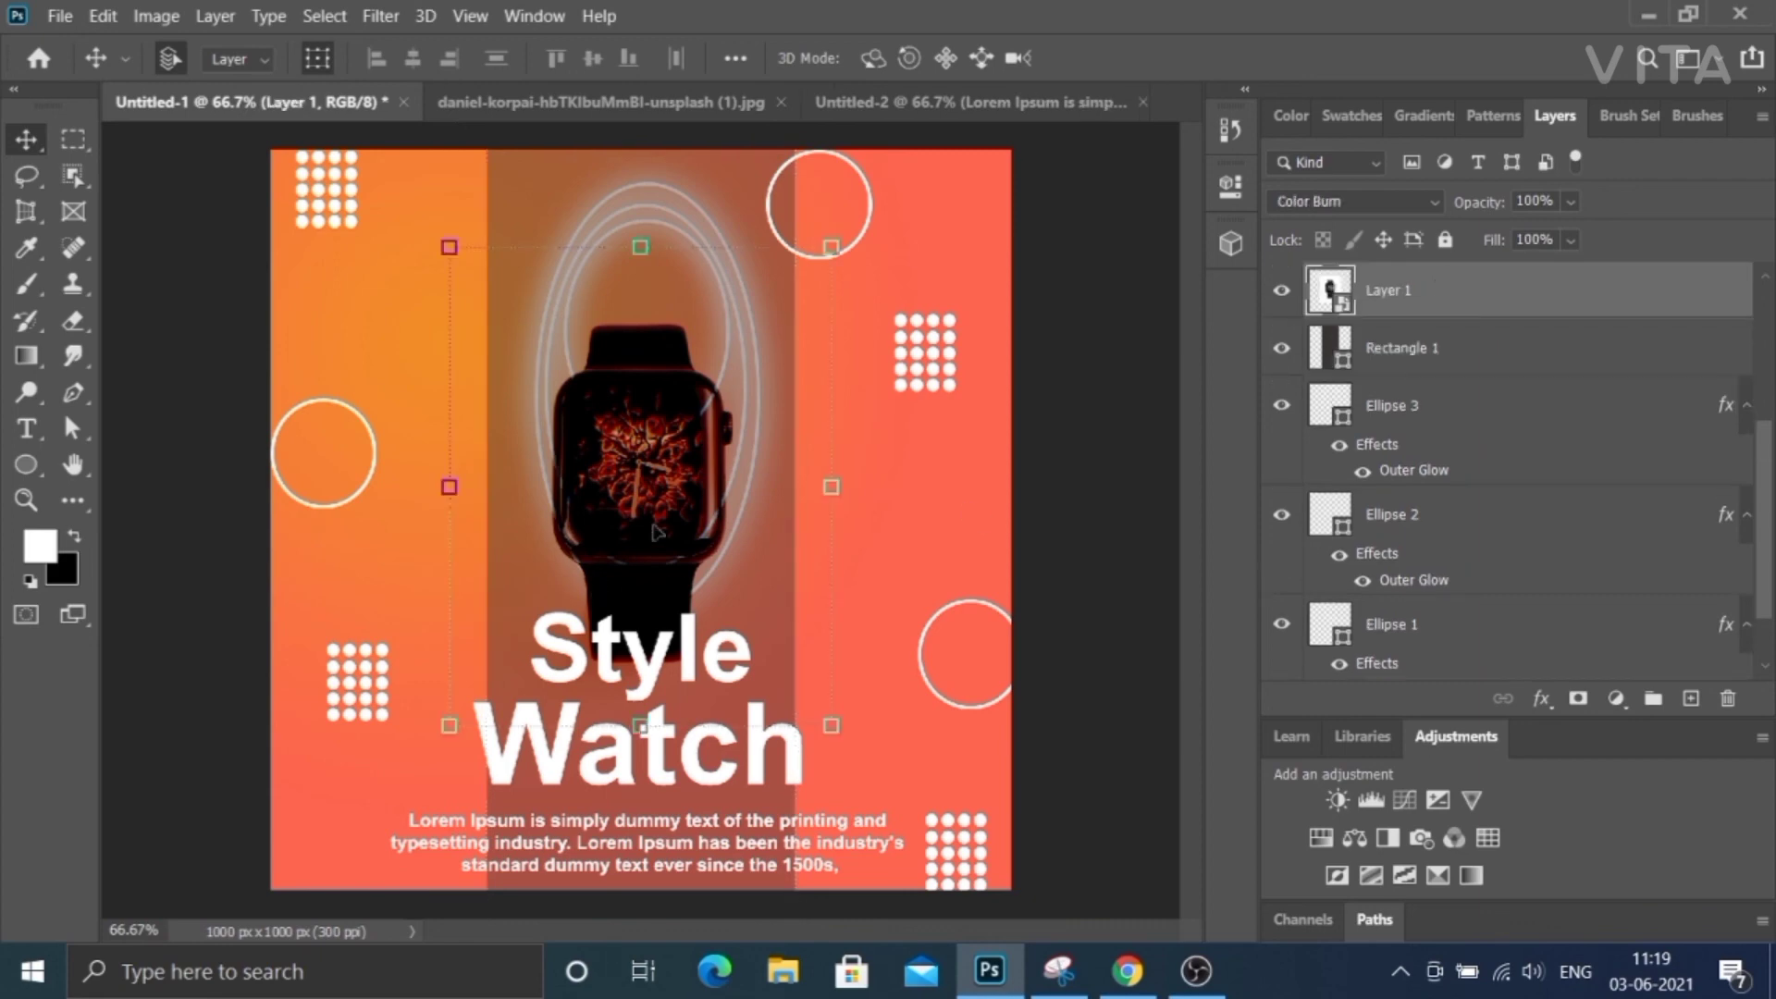
{"action": "left_click_drag", "start_coordinate": [653, 532], "coordinate": [677, 532]}
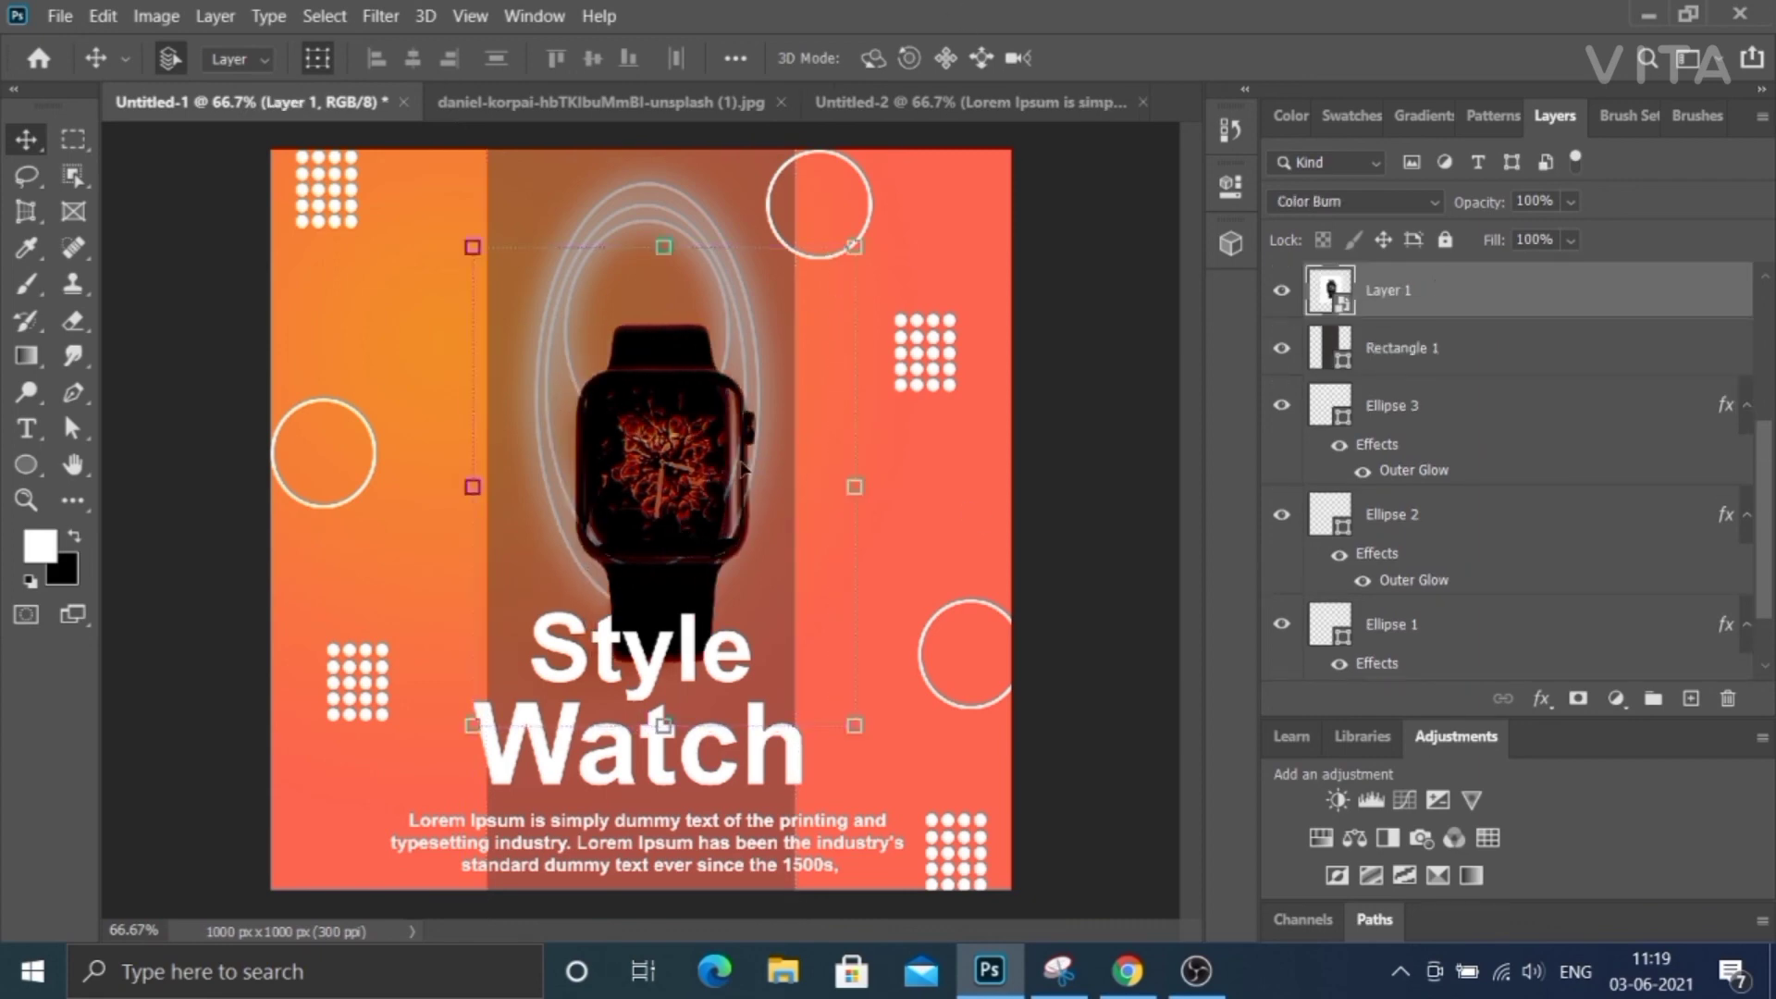
{"action": "left_click_drag", "start_coordinate": [744, 467], "coordinate": [733, 467]}
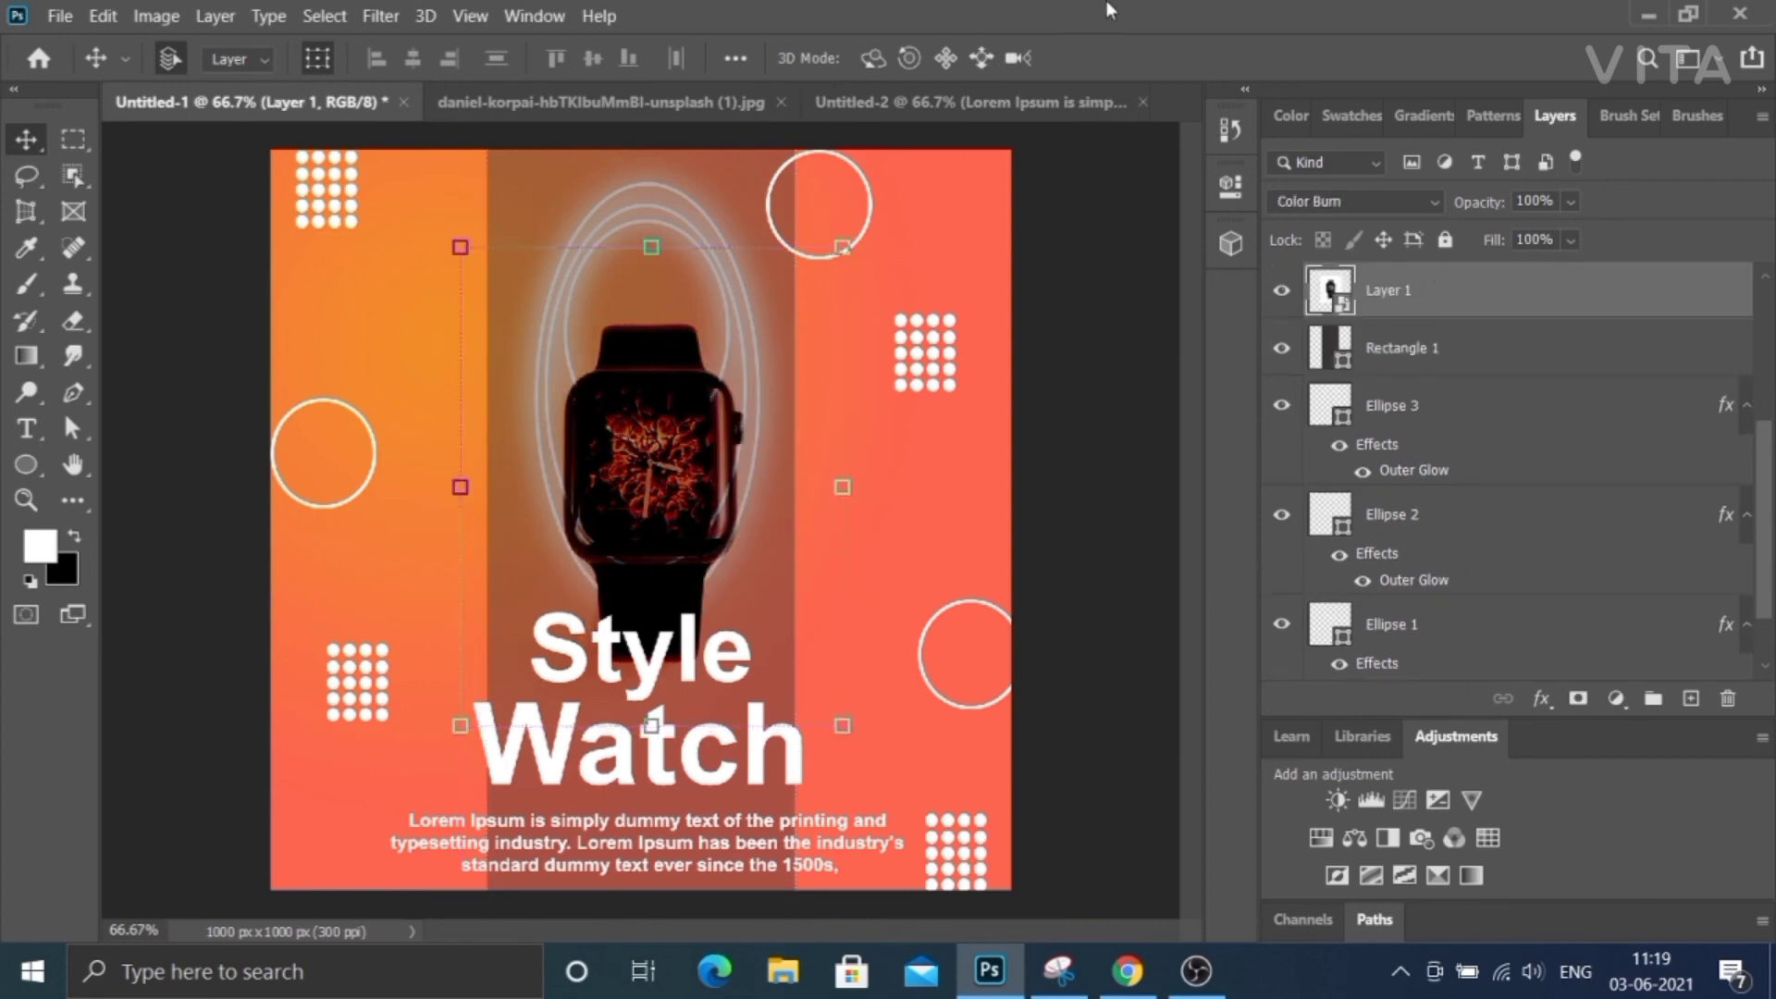